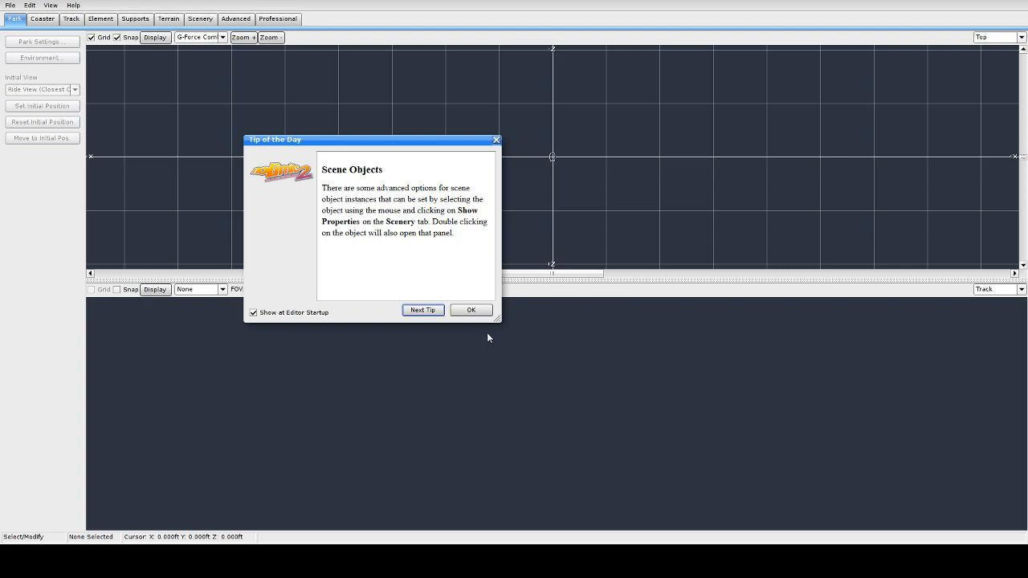
# Dismiss the tip of the day and leave the editor for the start screen
pyautogui.click(470, 311)
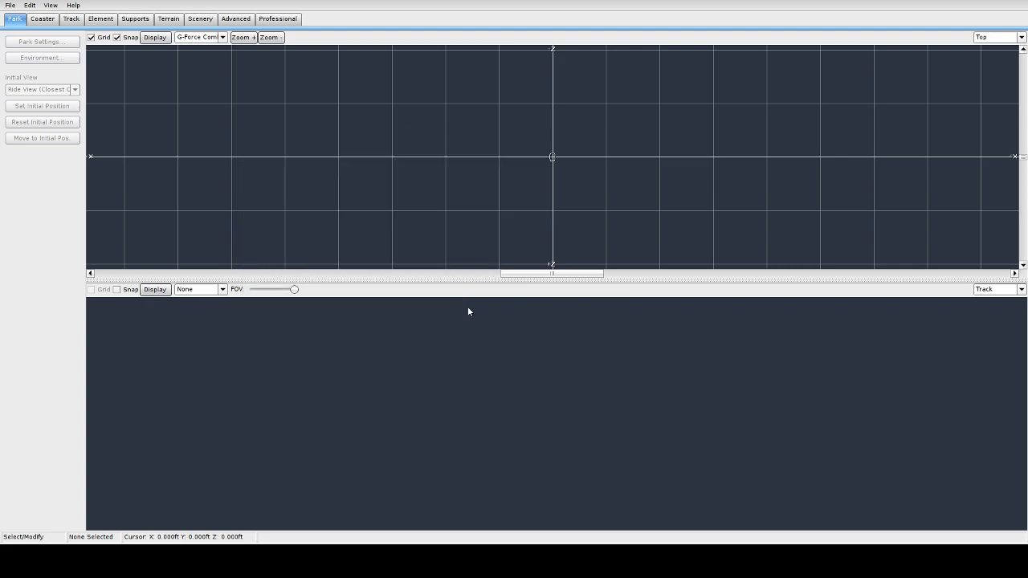
pyautogui.click(9, 6)
pyautogui.click(33, 115)
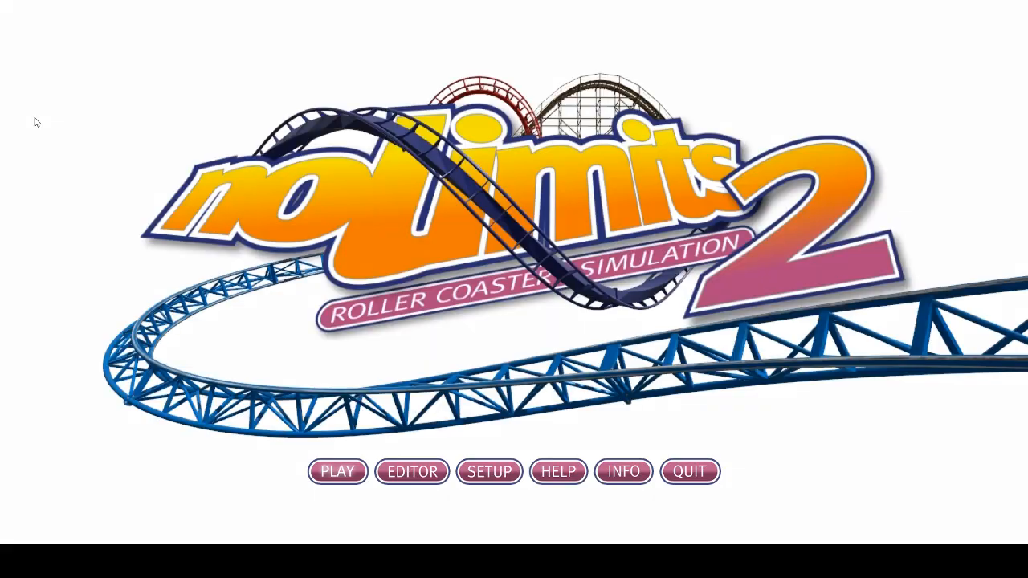
# Load the recently used Hybris park in play mode
pyautogui.click(338, 472)
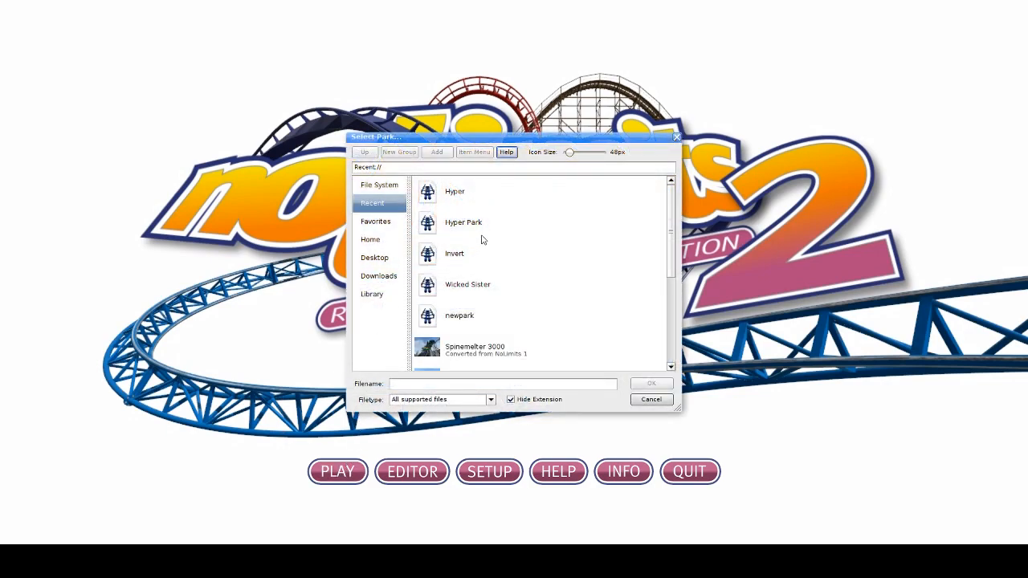
pyautogui.scroll(-5, 584, 228)
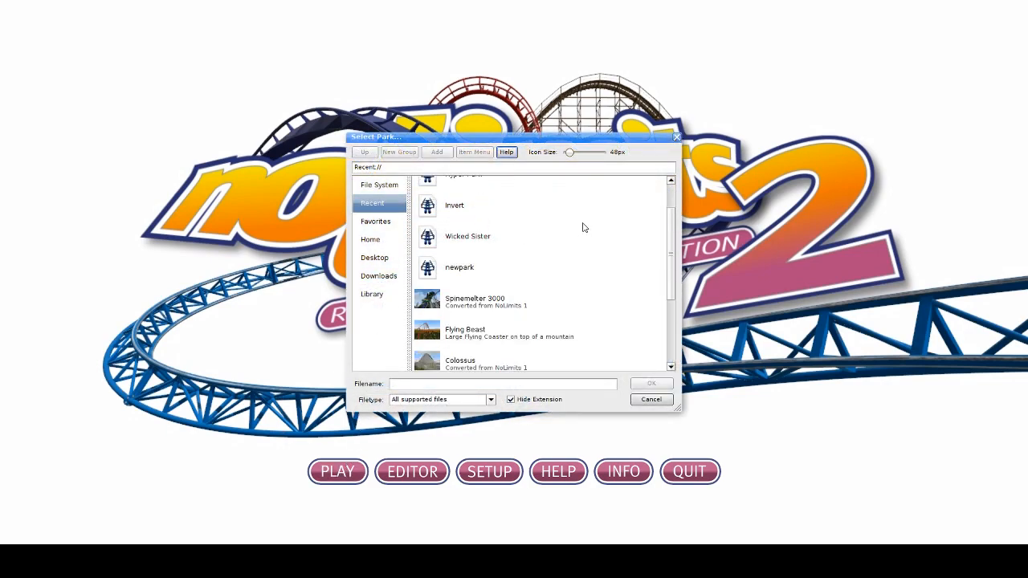
pyautogui.scroll(-3, 584, 228)
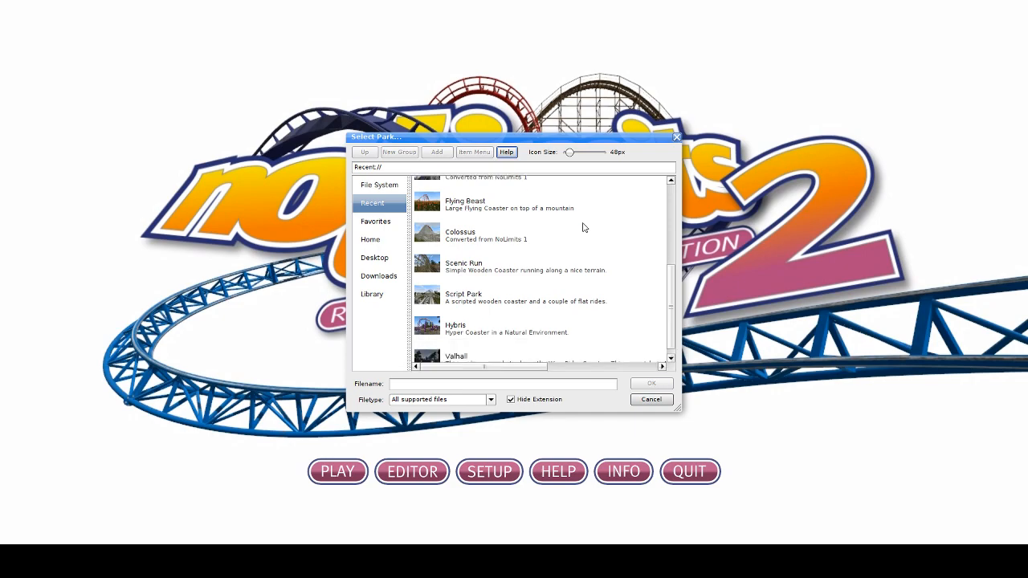
pyautogui.scroll(-1, 584, 228)
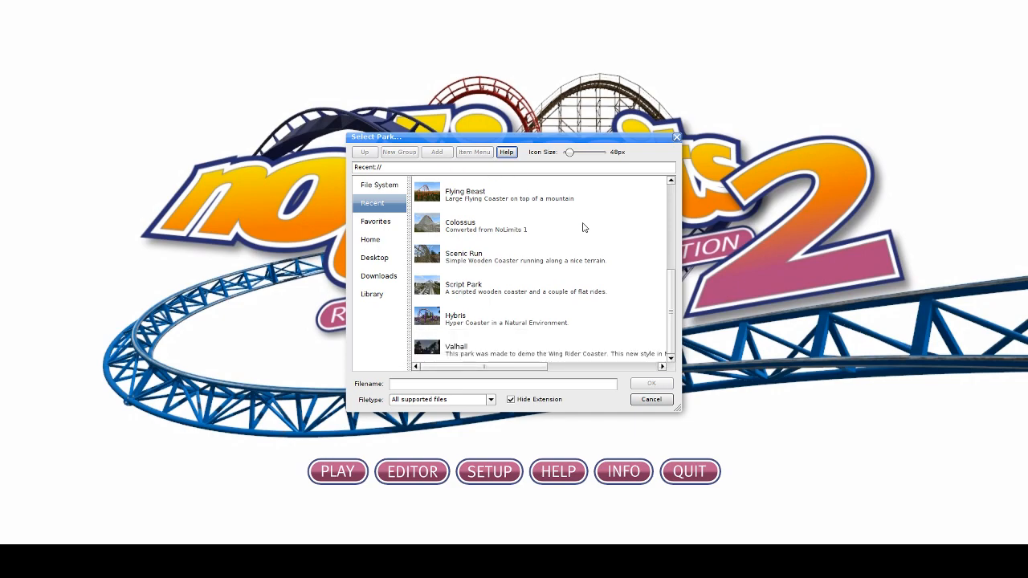
pyautogui.click(455, 319)
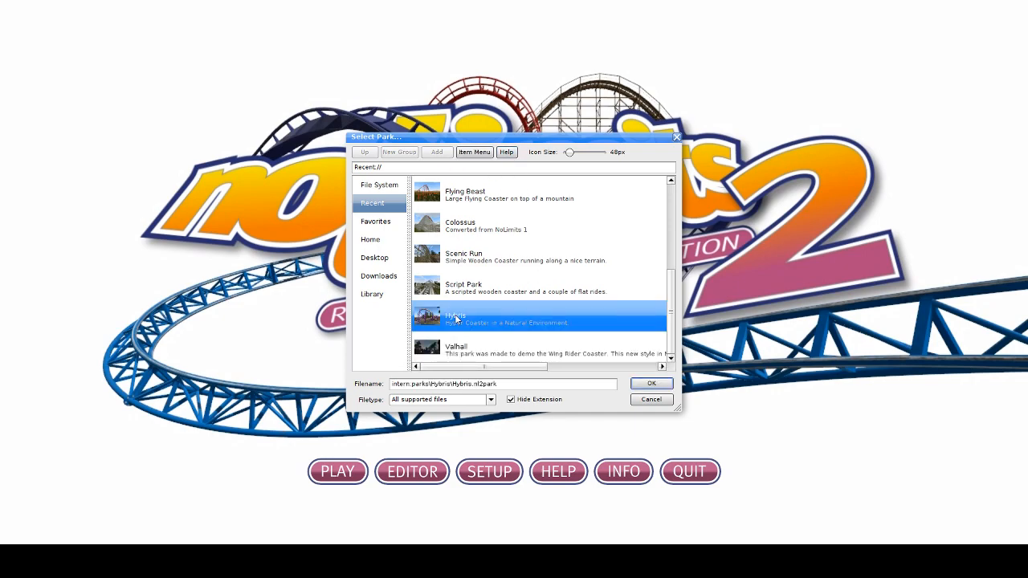
pyautogui.click(651, 384)
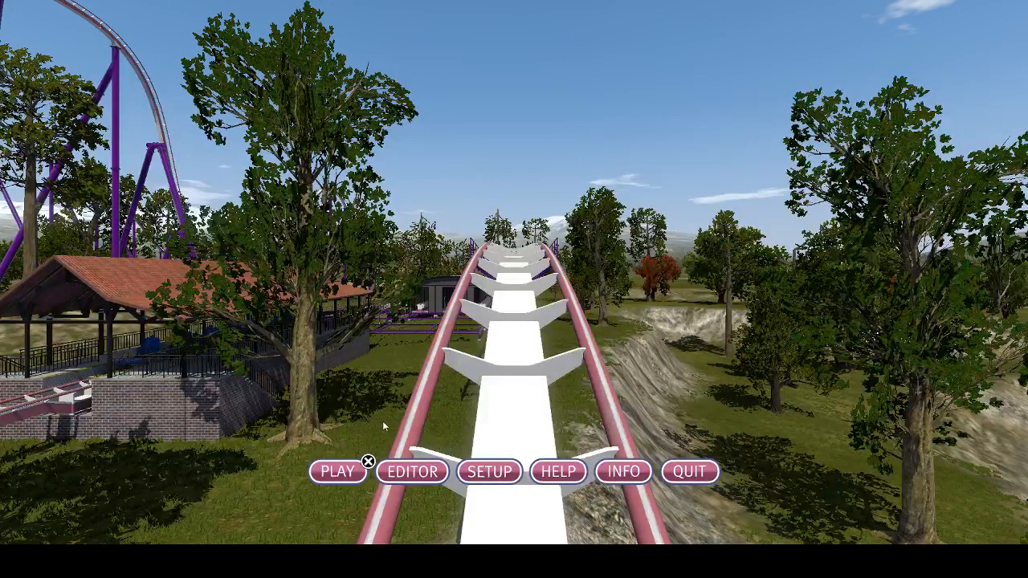
# Check the sound volume settings in the setup and accept them
pyautogui.click(511, 474)
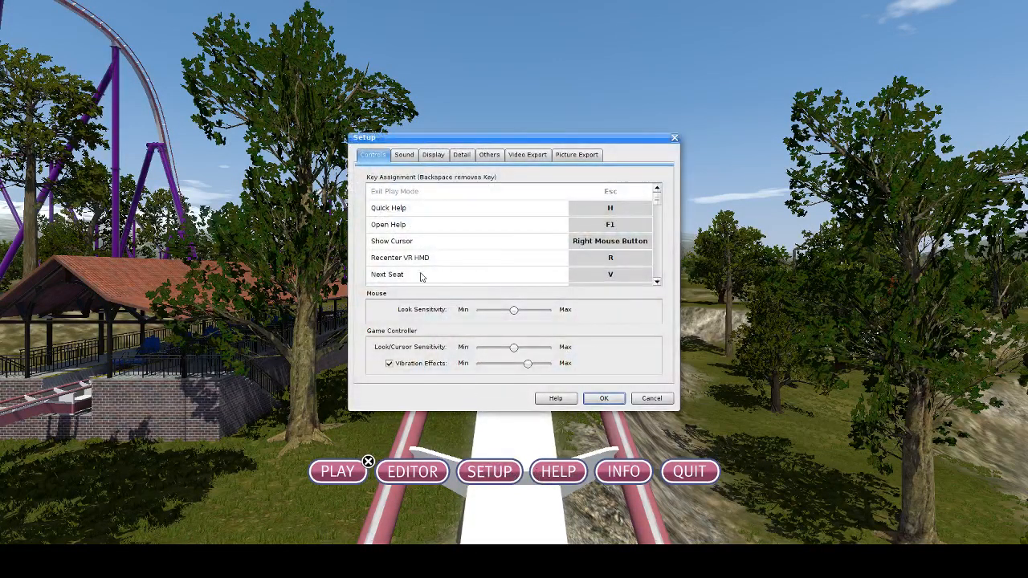
pyautogui.click(404, 155)
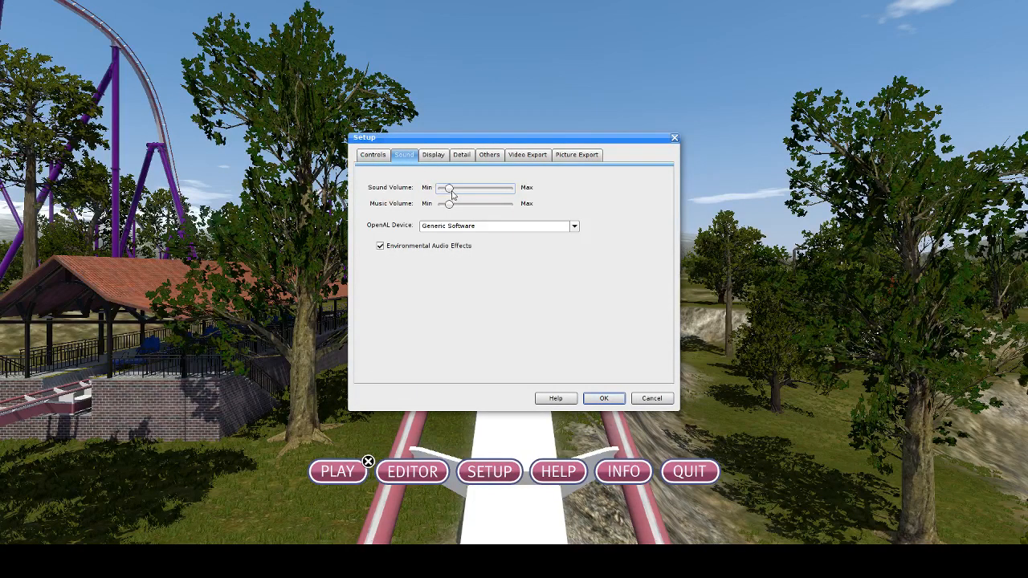
pyautogui.press('Tab')
pyautogui.click(606, 399)
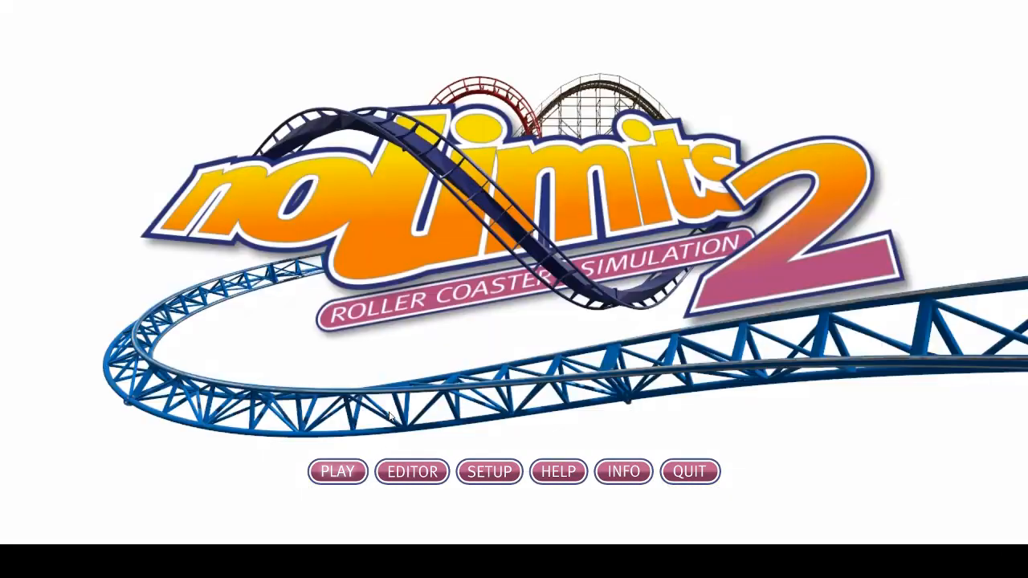
# Open the editor and try to create a new park named STREAMB&M
pyautogui.click(413, 473)
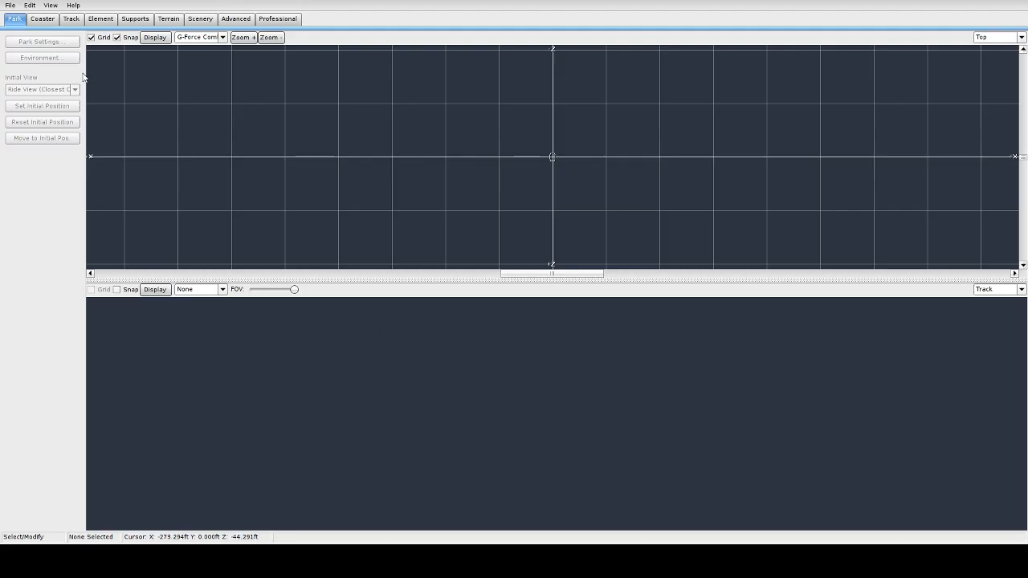
pyautogui.click(10, 5)
pyautogui.click(11, 7)
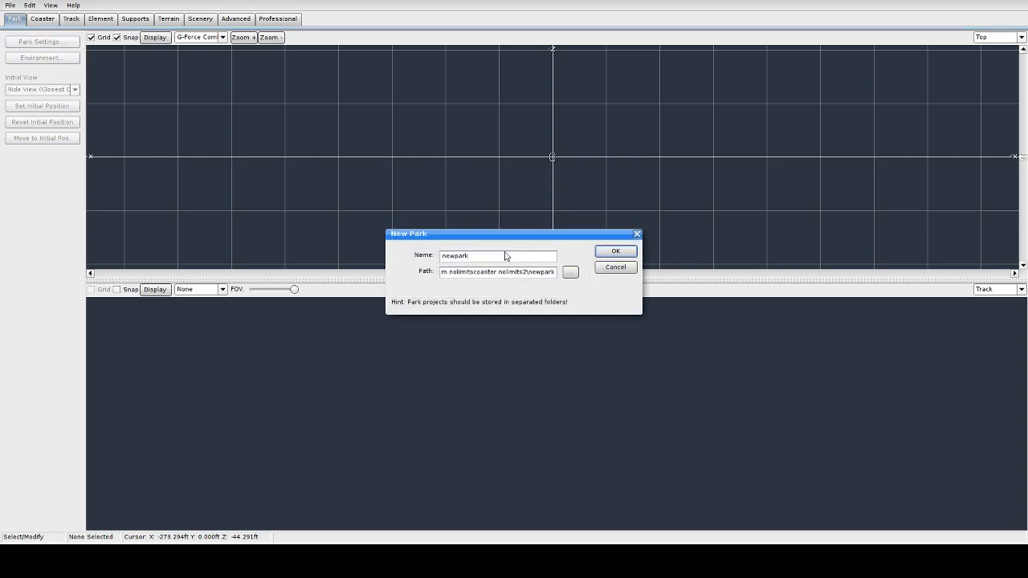
pyautogui.moveTo(500, 256); pyautogui.dragTo(423, 259)
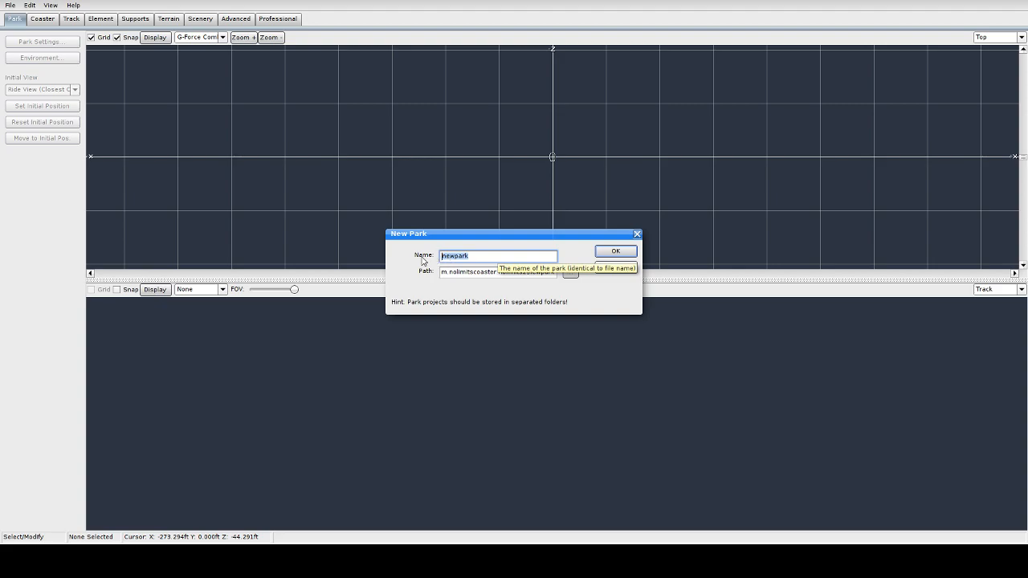
pyautogui.write('STREAMBM')
pyautogui.press('BackSpace')
pyautogui.write('&M')
pyautogui.click(612, 254)
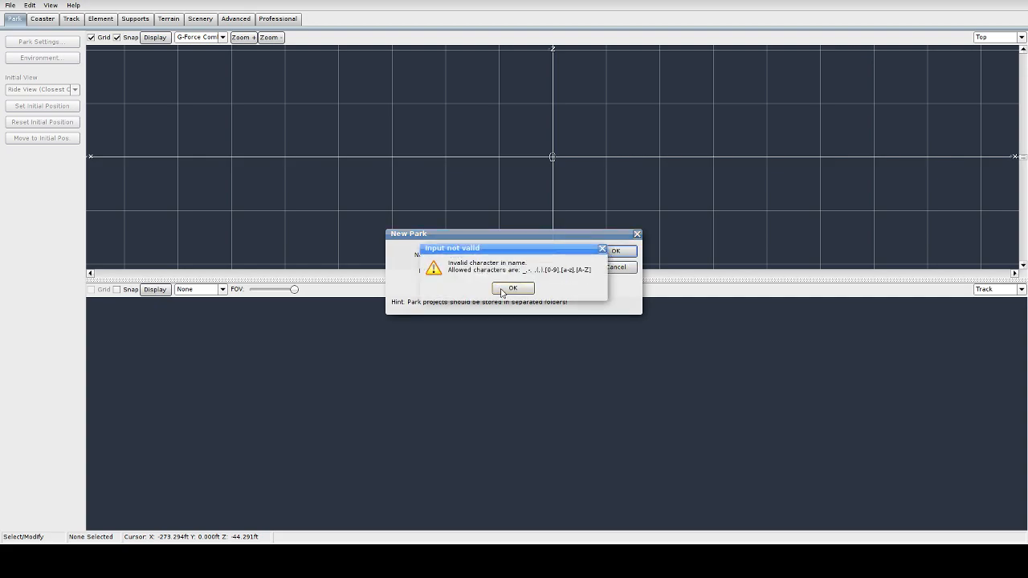
pyautogui.click(508, 290)
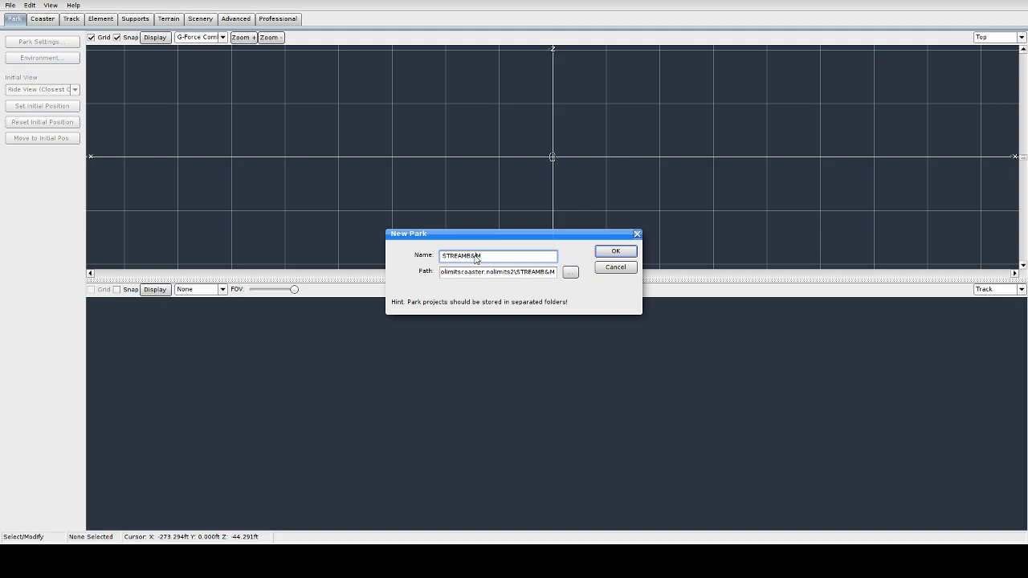
# Change the new park's name to STREAMBnM and create the park in its own folder
pyautogui.press('BackSpace')
pyautogui.write('n')
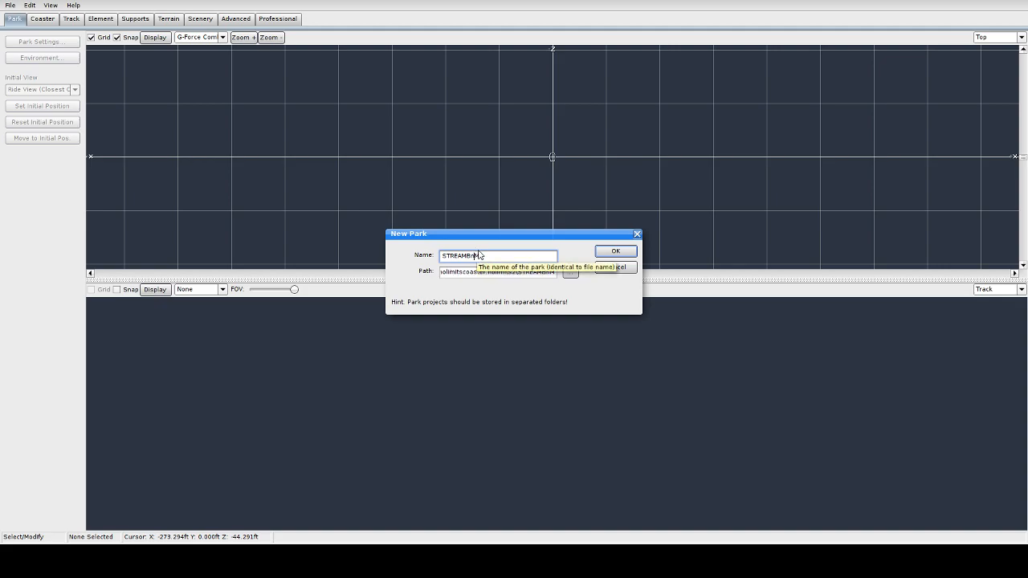
pyautogui.click(612, 254)
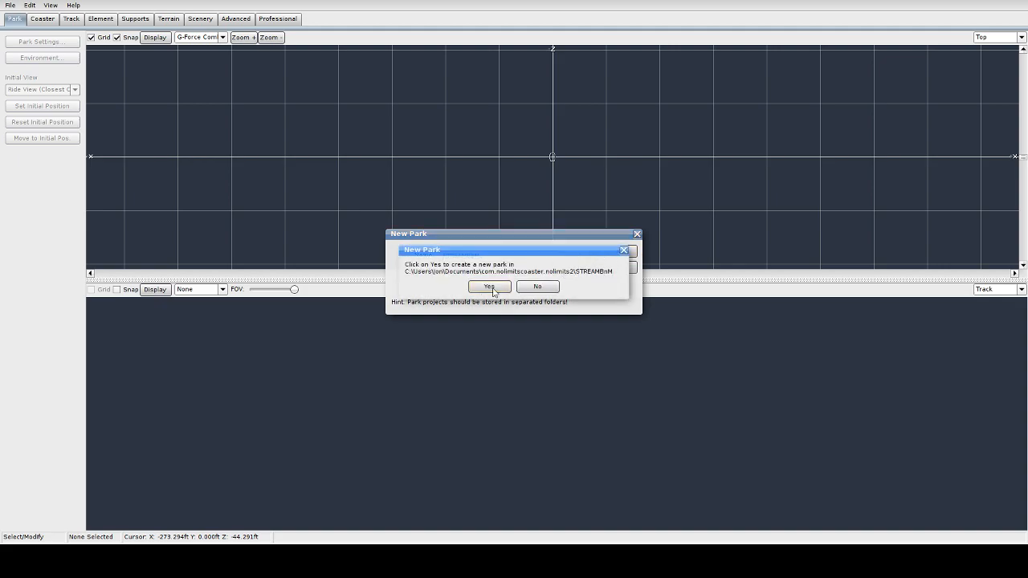
pyautogui.click(491, 288)
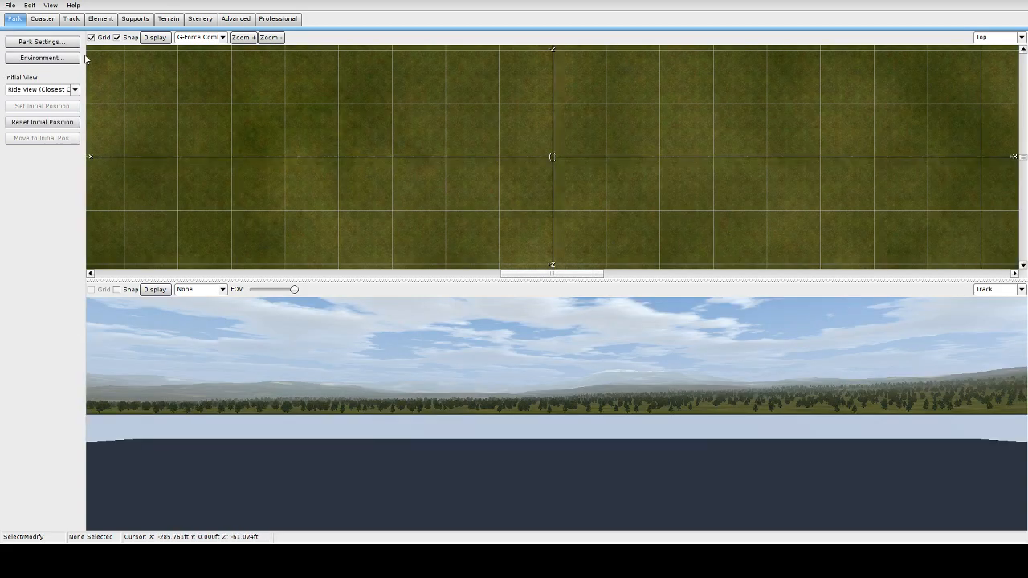
# Add a new coaster named ExSTREAM to the park
pyautogui.click(45, 22)
pyautogui.click(41, 42)
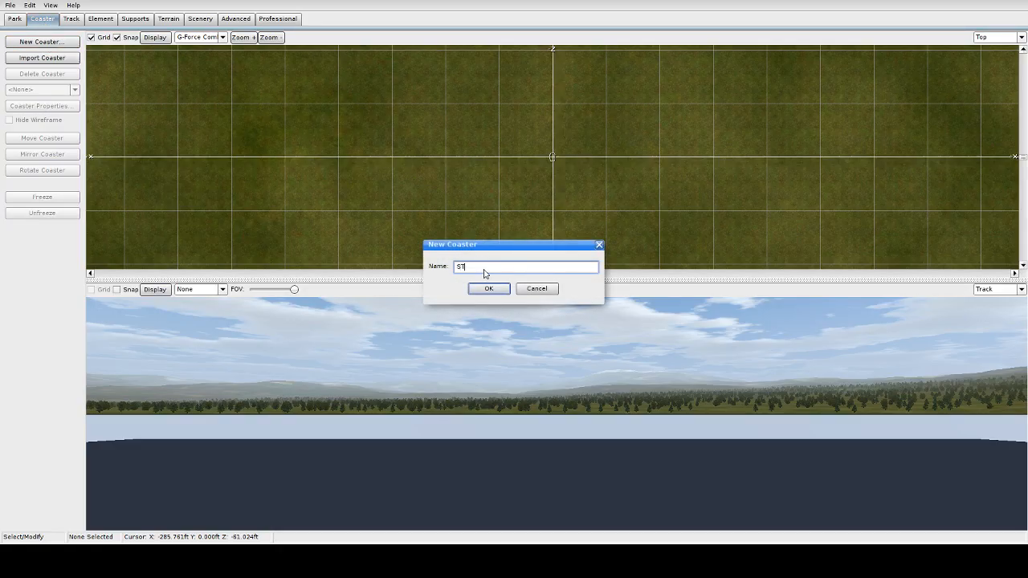
pyautogui.press('BackSpace')
pyautogui.press('BackSpace')
pyautogui.press('BackSpace')
pyautogui.press('BackSpace')
pyautogui.press('BackSpace')
pyautogui.click(486, 293)
pyautogui.click(486, 292)
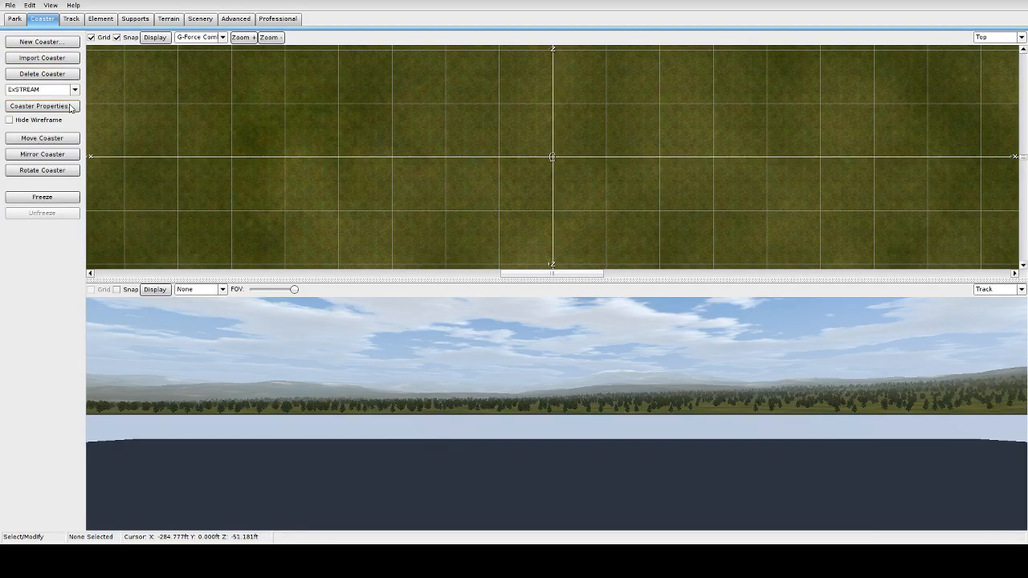
# Compare the hyper coaster styles in the coaster's properties and choose Hyper Coaster (4 seats across)
pyautogui.click(42, 105)
pyautogui.click(399, 182)
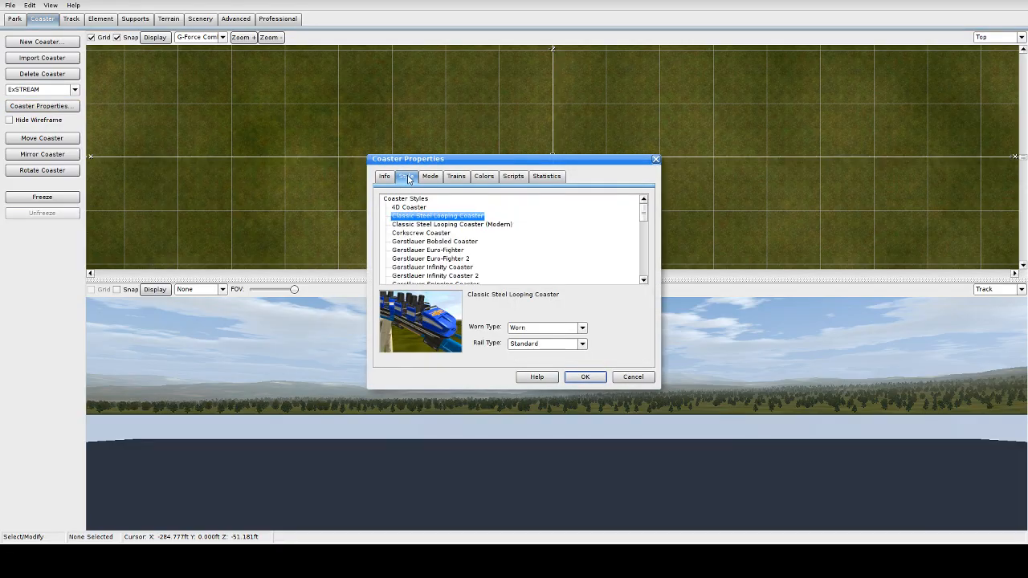
pyautogui.scroll(-2, 460, 245)
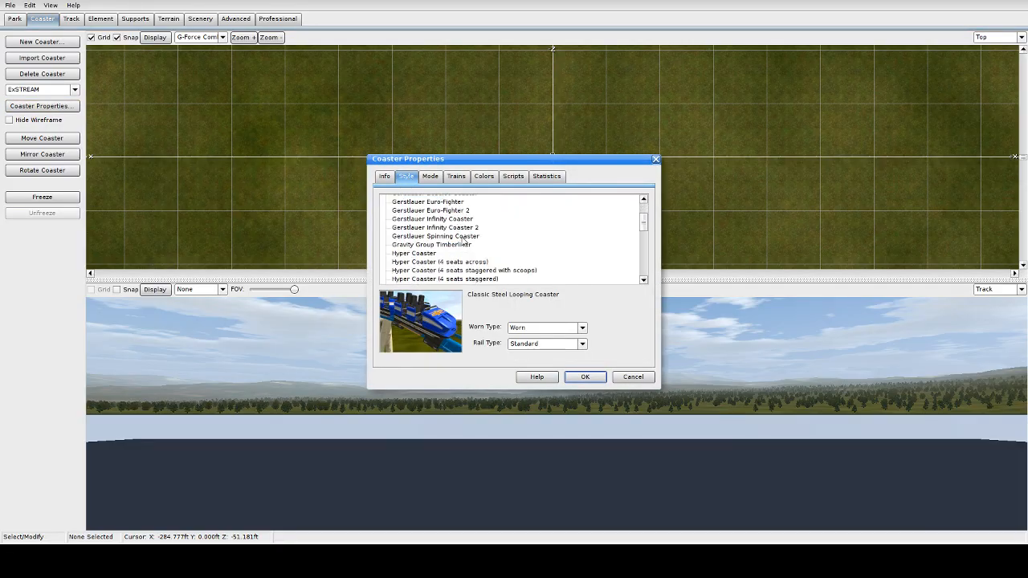
pyautogui.scroll(-1, 462, 243)
pyautogui.click(414, 238)
pyautogui.click(417, 254)
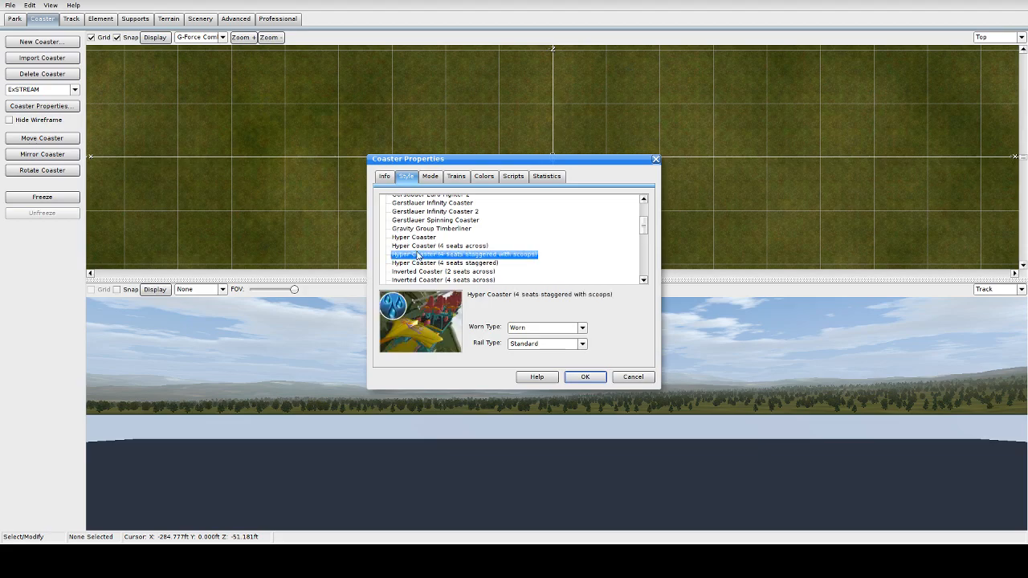
pyautogui.click(423, 245)
pyautogui.click(422, 255)
pyautogui.click(426, 247)
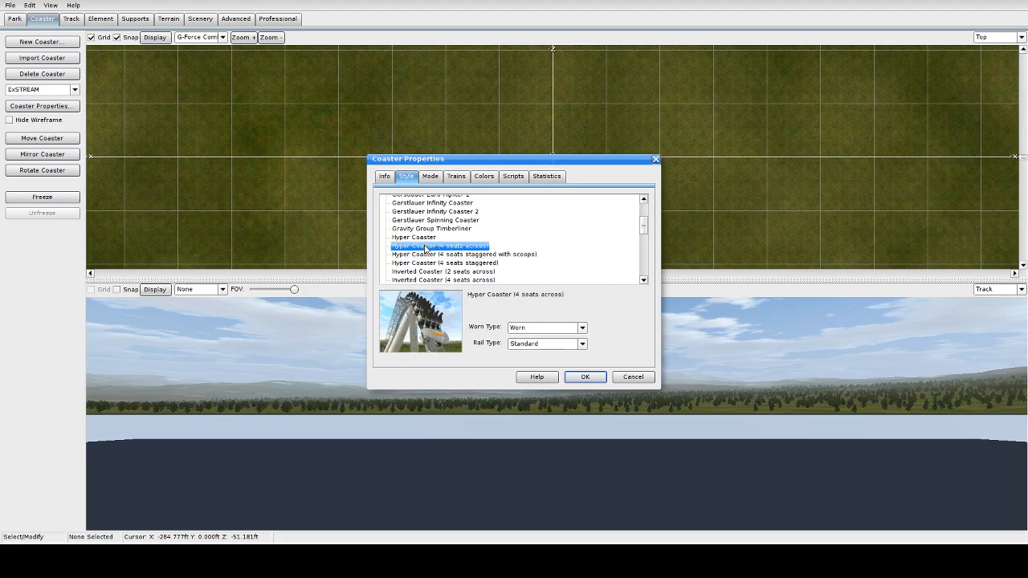
pyautogui.click(427, 255)
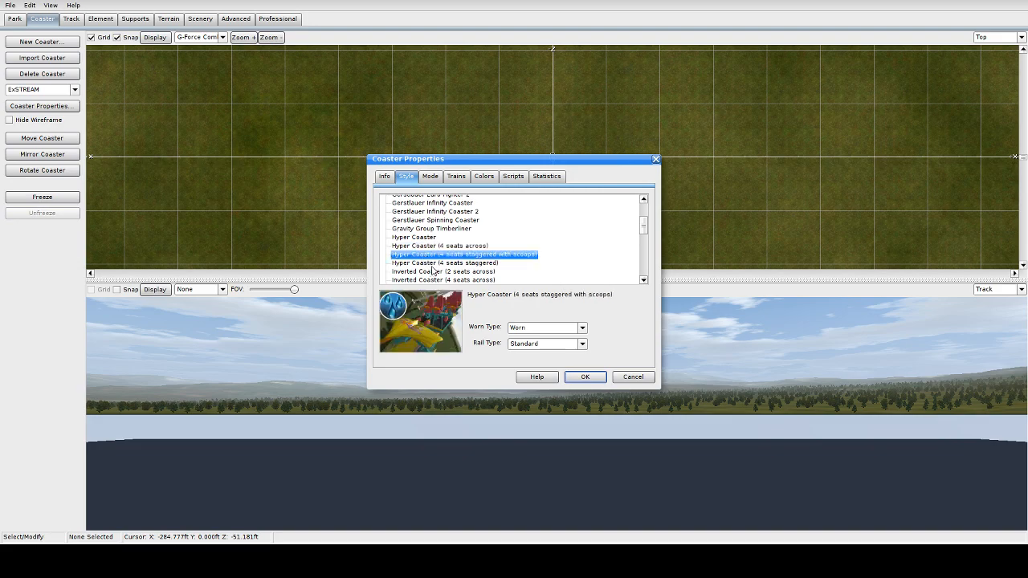
pyautogui.click(434, 264)
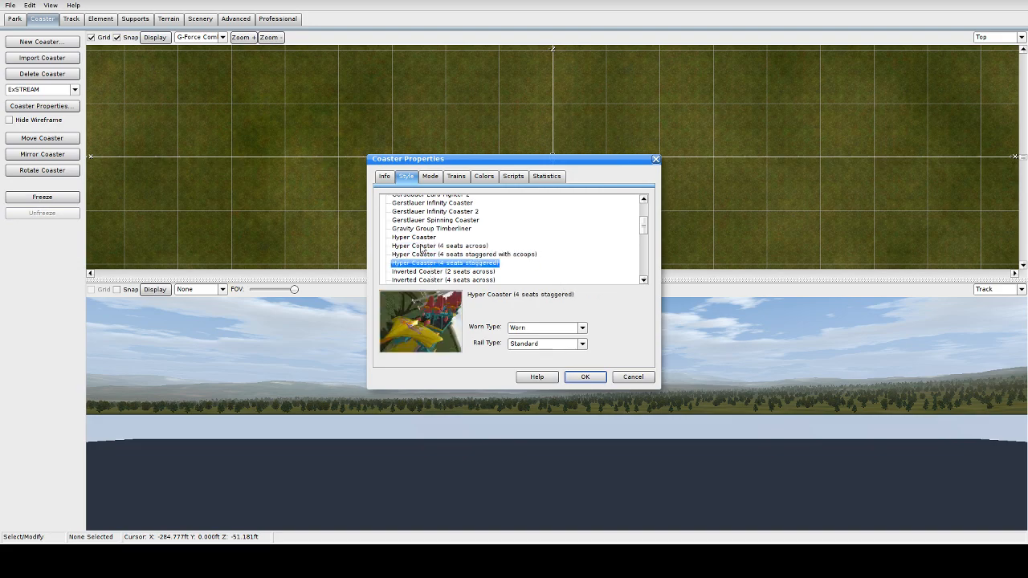
pyautogui.scroll(-1, 428, 252)
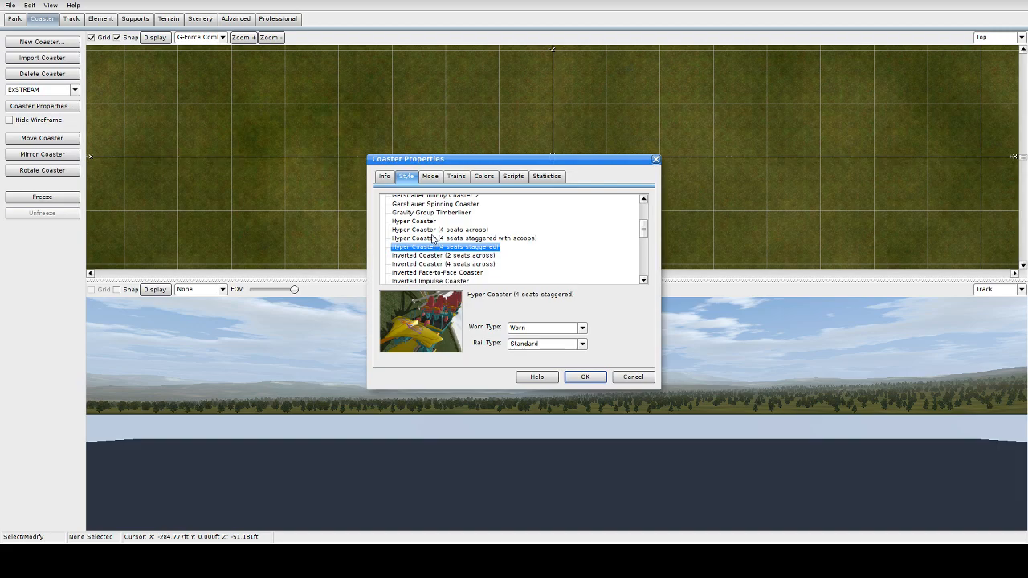
pyautogui.click(428, 230)
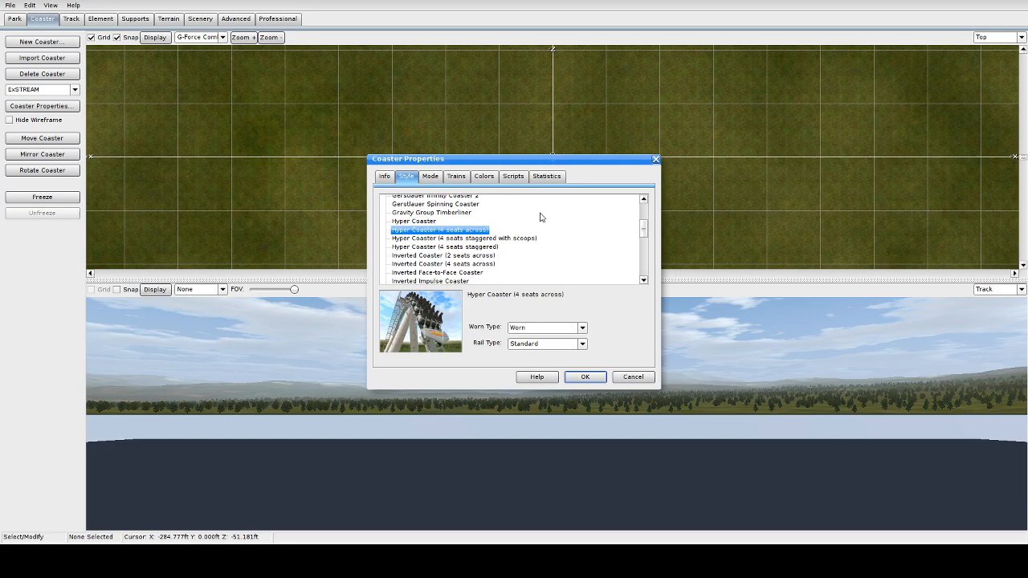
# Set the coaster's worn type to New and check the available rail types
pyautogui.click(582, 329)
pyautogui.click(556, 342)
pyautogui.click(571, 346)
pyautogui.click(571, 347)
# Set the spline position to Heartline of Current Coaster Style and check the physics model and operation mode options
pyautogui.click(431, 177)
pyautogui.click(406, 176)
pyautogui.click(432, 176)
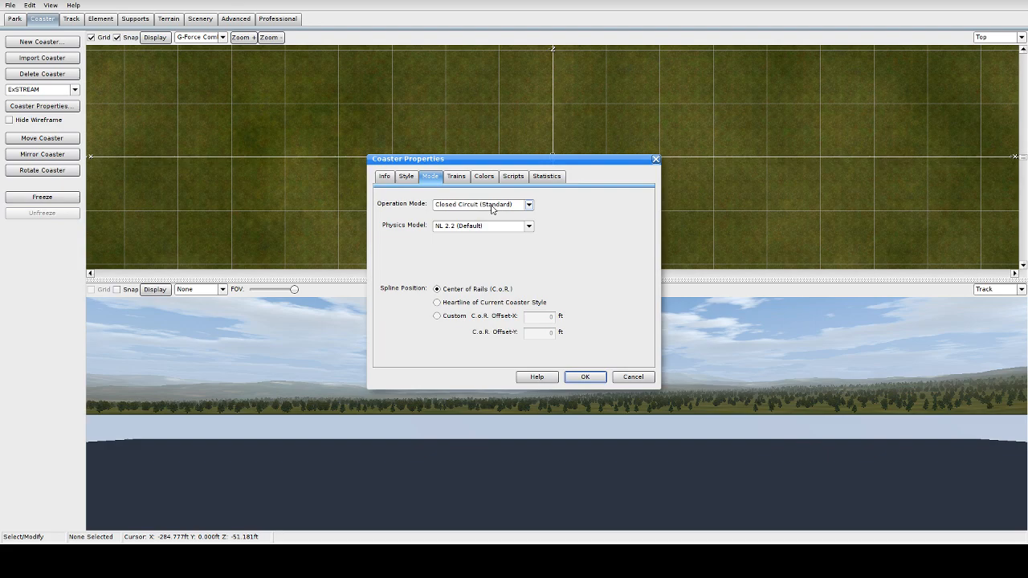
pyautogui.click(406, 177)
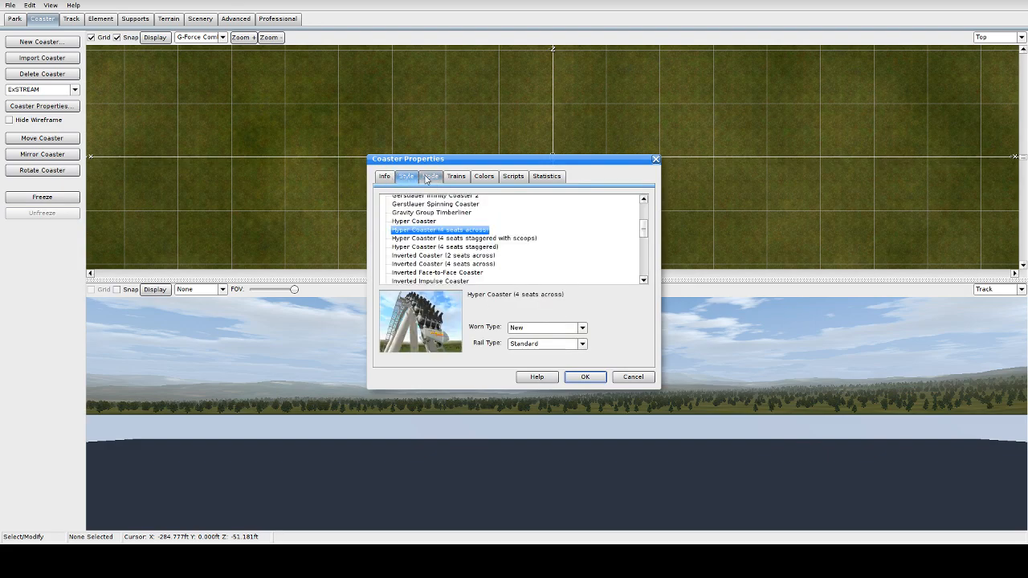
pyautogui.click(429, 177)
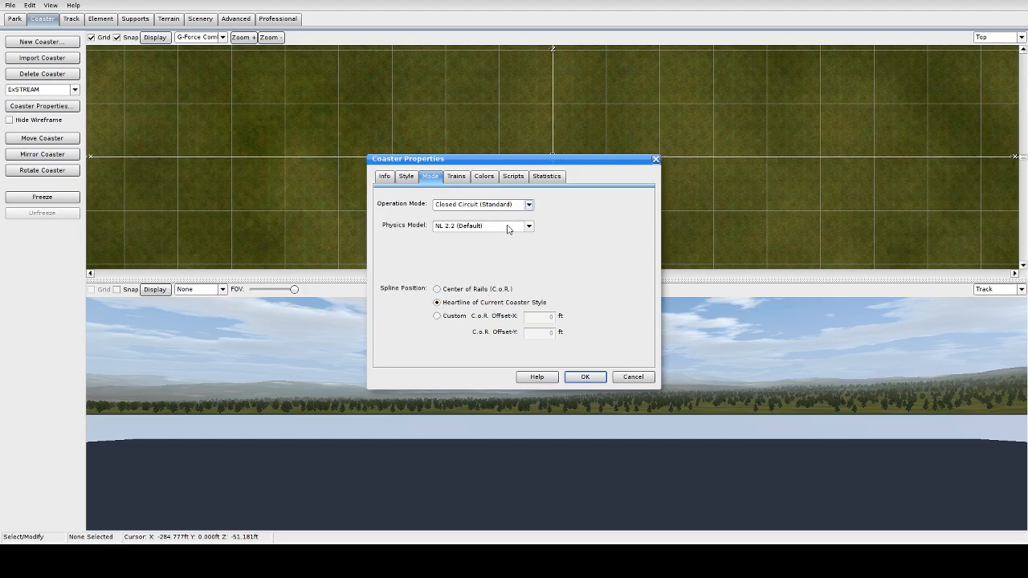
pyautogui.click(514, 228)
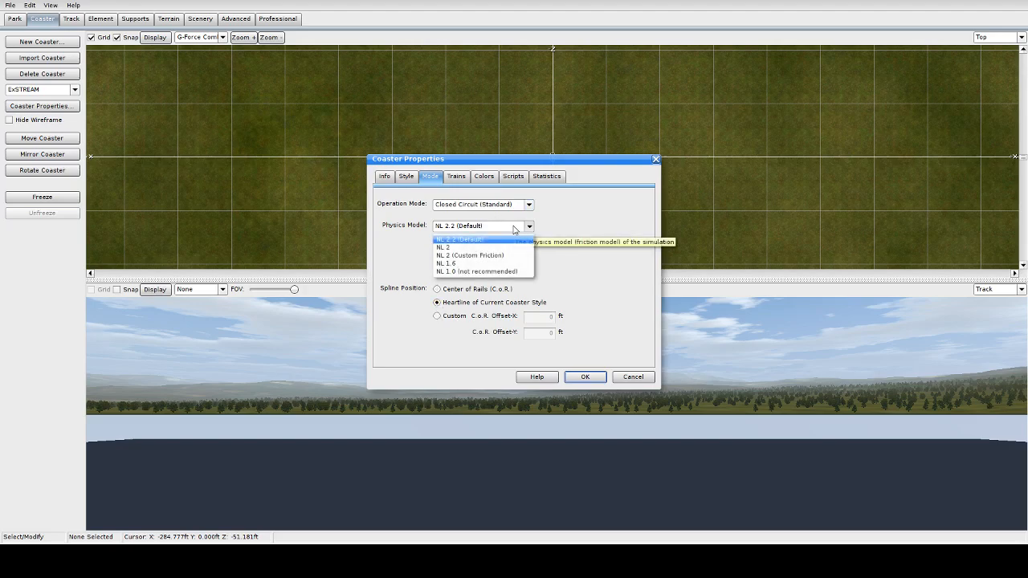
pyautogui.click(515, 227)
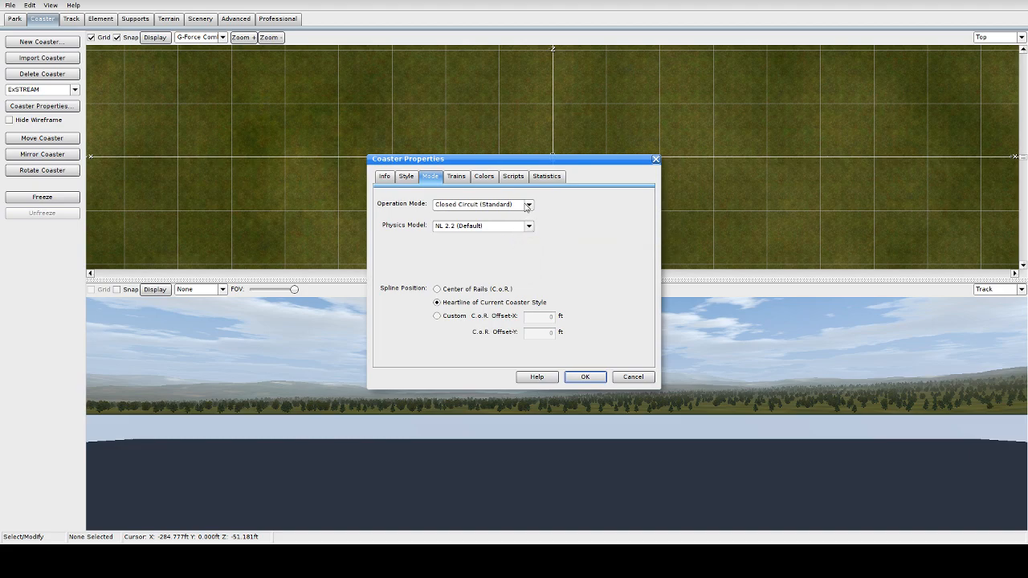
pyautogui.click(527, 207)
pyautogui.click(527, 206)
# Set the number of trains to 2 and the cars per train to 8, and accept the coaster properties
pyautogui.click(457, 177)
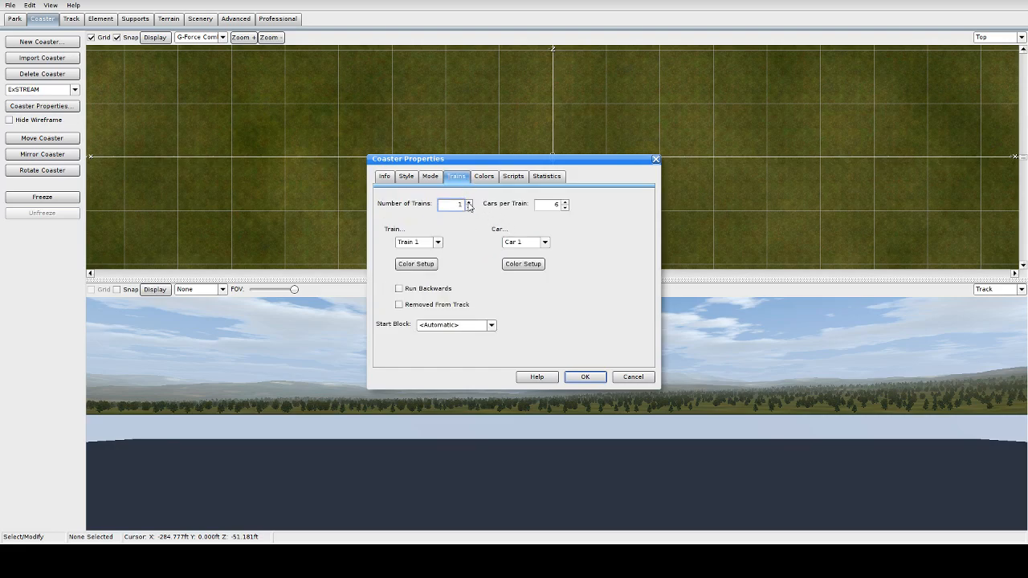
pyautogui.click(564, 201)
pyautogui.click(483, 177)
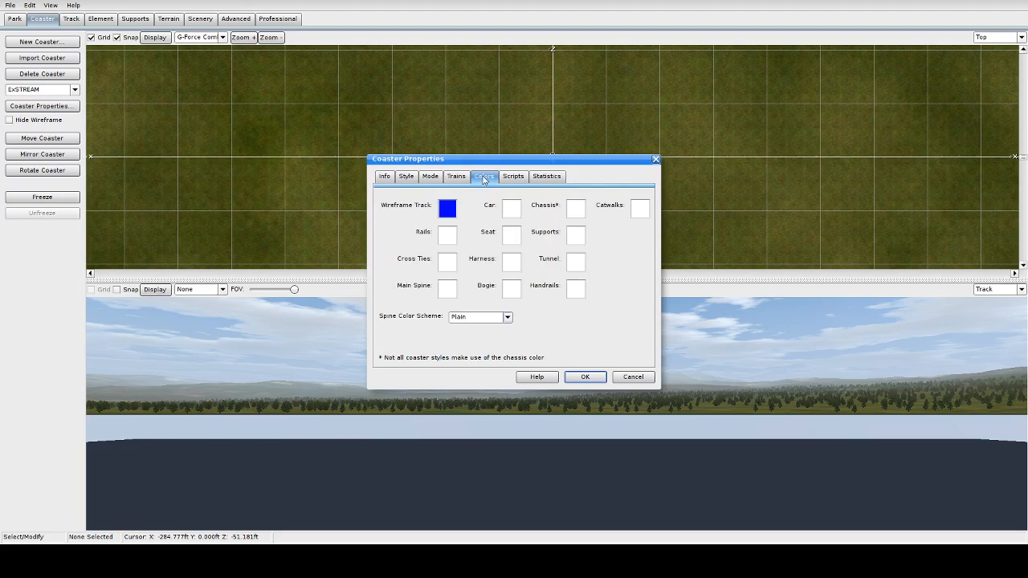
pyautogui.click(457, 177)
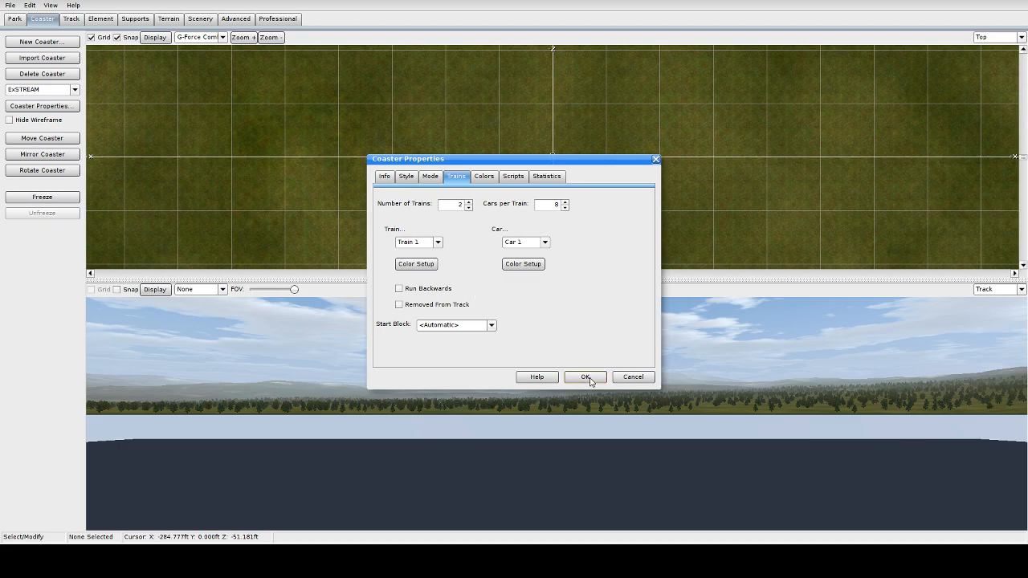
pyautogui.click(554, 178)
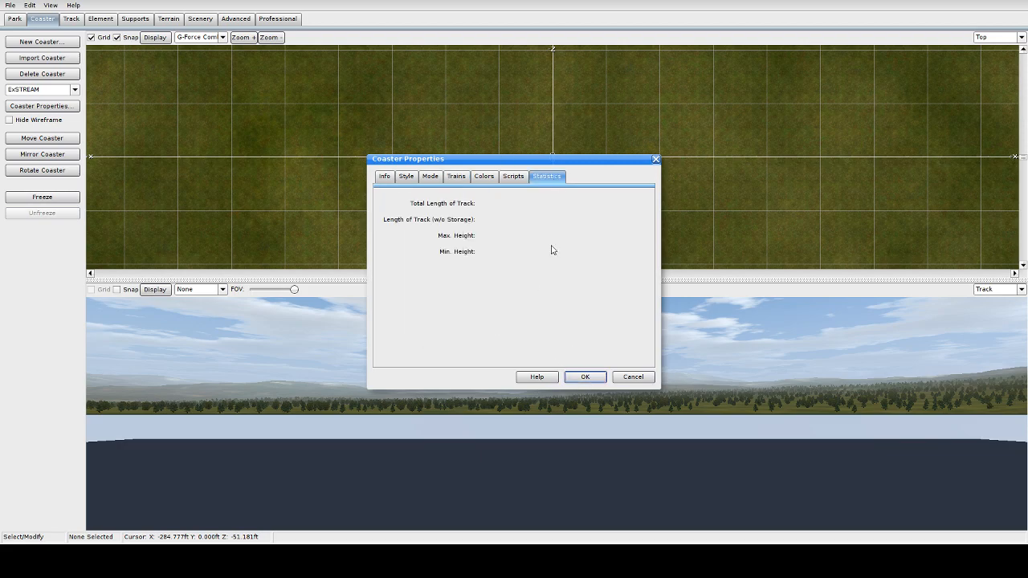
pyautogui.click(586, 377)
# Change the lower viewport from Track to Front and enlarge the Top viewport around the origin
pyautogui.scroll(3, 570, 149)
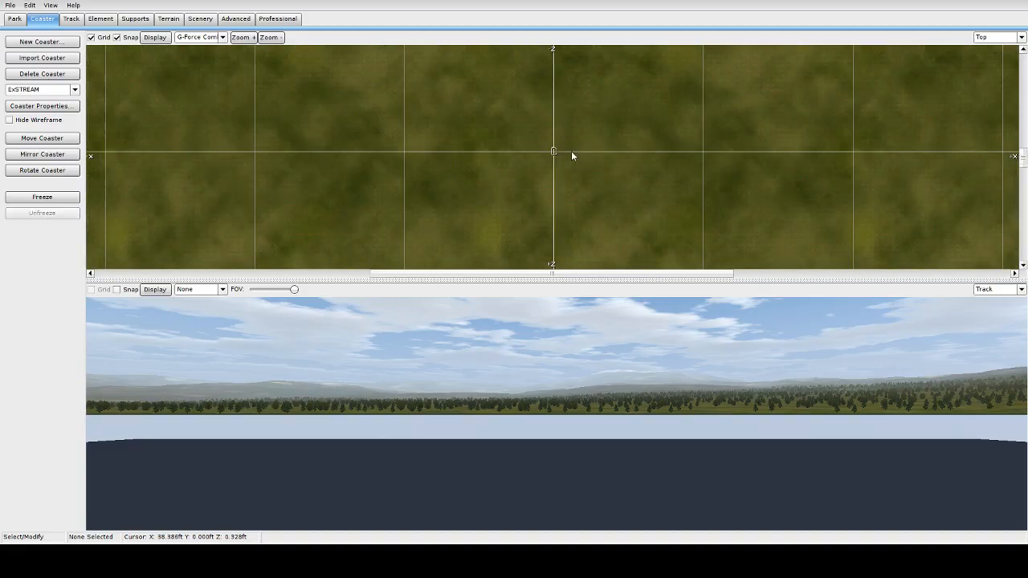
pyautogui.scroll(-4, 597, 177)
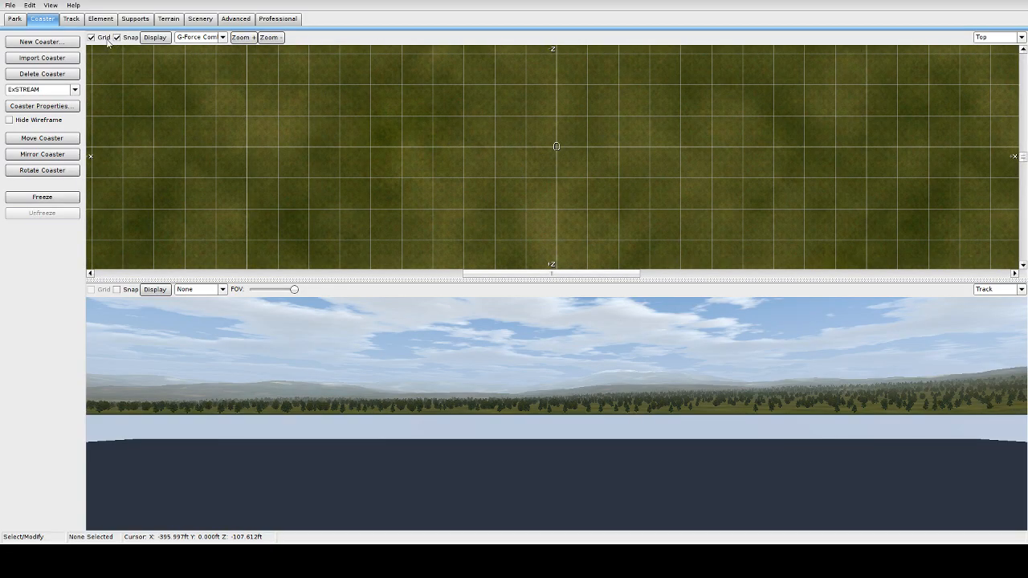
pyautogui.click(996, 292)
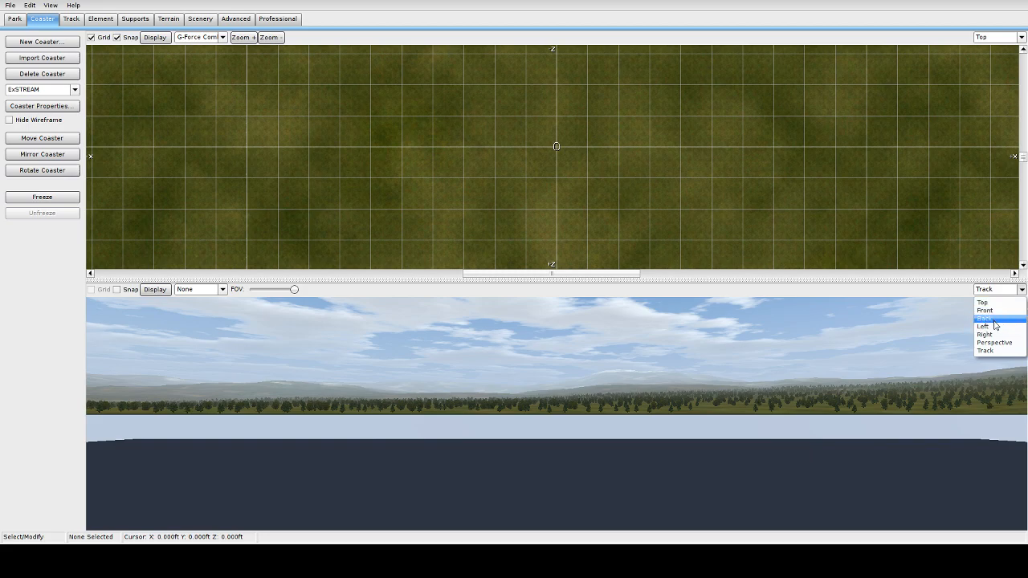
pyautogui.click(985, 311)
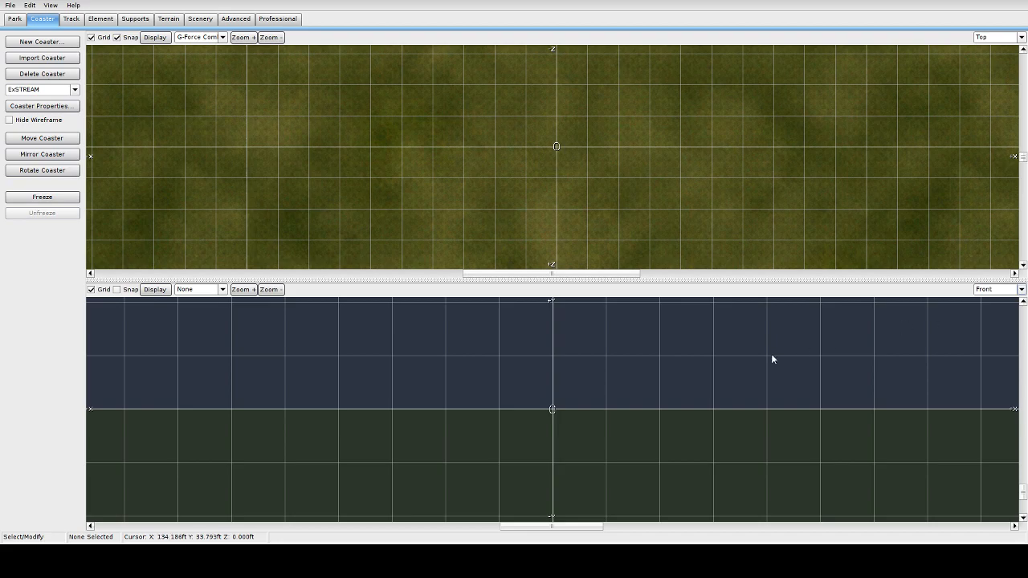
pyautogui.scroll(3, 585, 192)
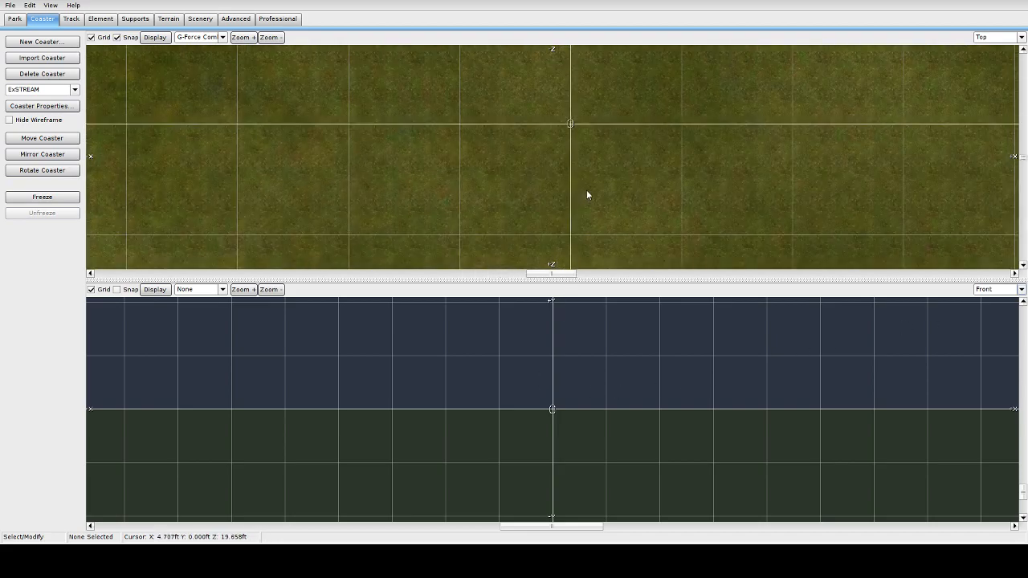
pyautogui.moveTo(605, 165)
pyautogui.mouseDown(button='right')
pyautogui.moveTo(592, 185)
pyautogui.moveTo(487, 240)
pyautogui.mouseUp(button='right')
pyautogui.moveTo(531, 278); pyautogui.dragTo(534, 435)
pyautogui.moveTo(486, 298); pyautogui.dragTo(562, 257, button='right')
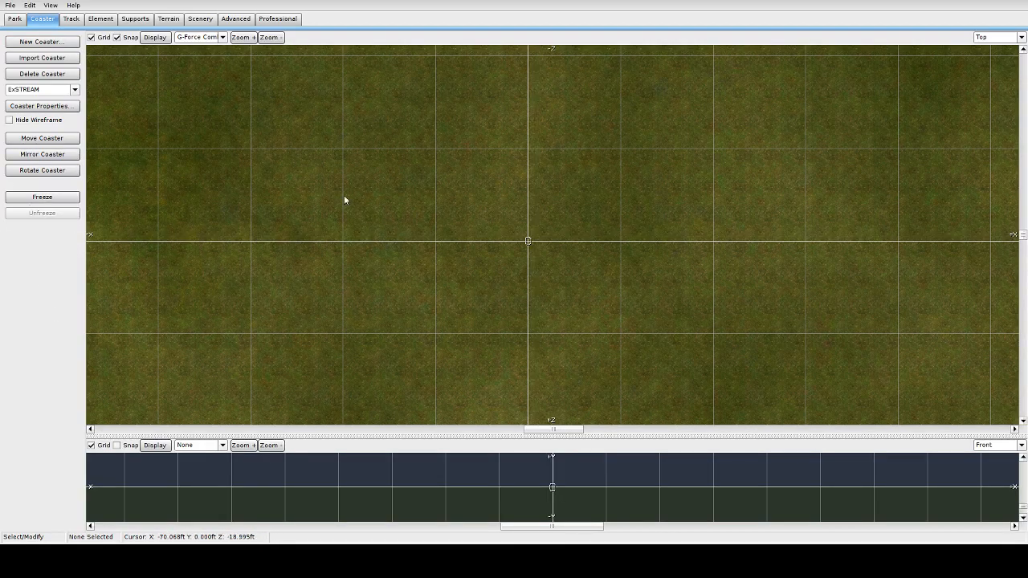
# Start a new piece of track at the origin and add a vertex about 50 ft along the X axis
pyautogui.click(71, 18)
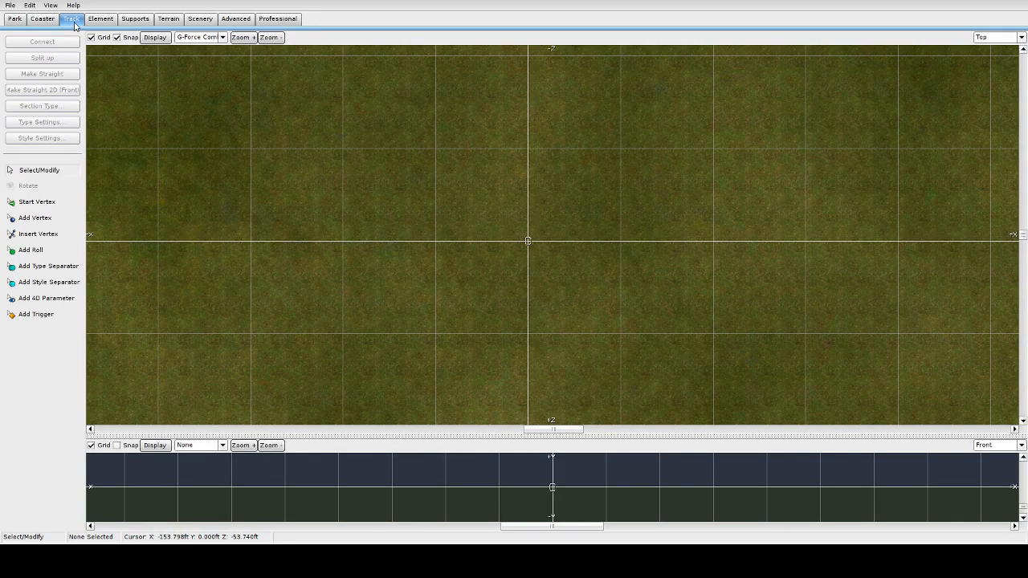
pyautogui.click(53, 203)
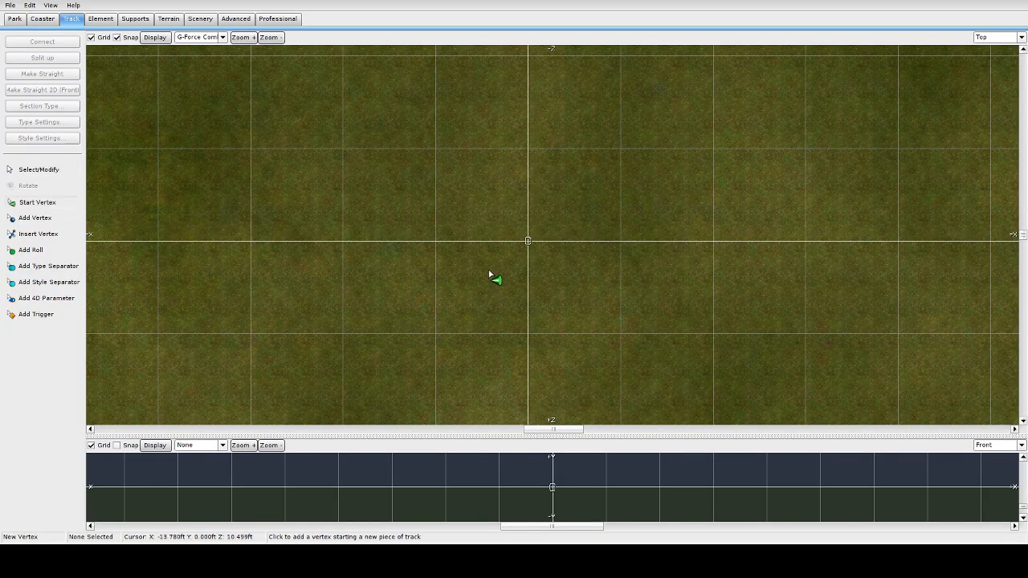
pyautogui.click(528, 241)
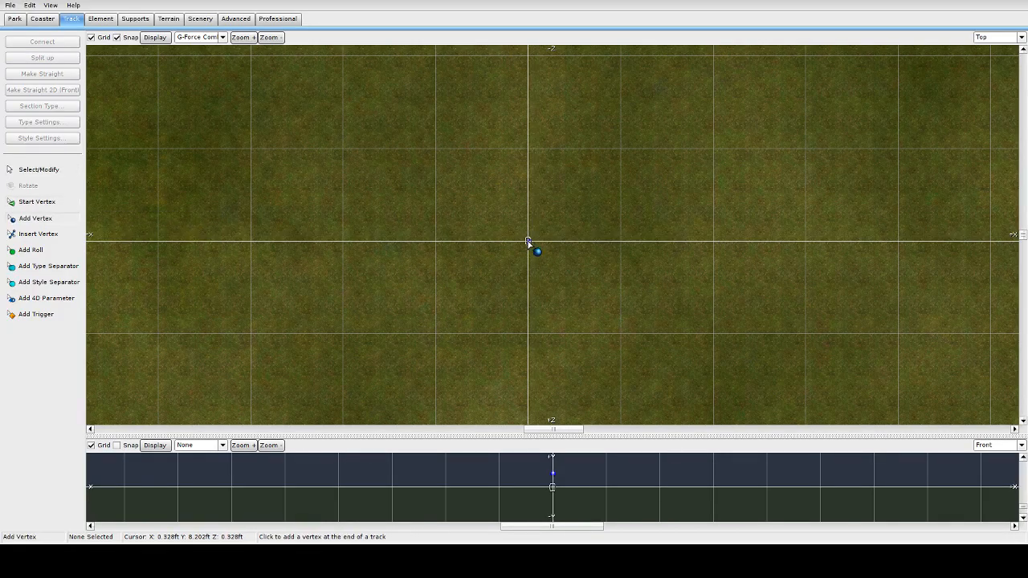
pyautogui.click(670, 245)
pyautogui.scroll(2, 792, 239)
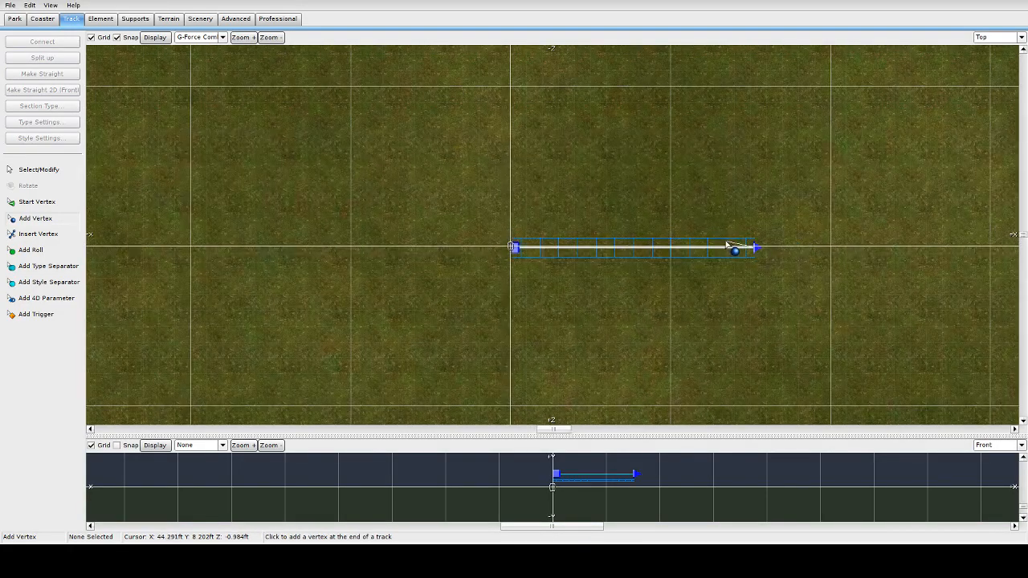
pyautogui.scroll(-2, 434, 202)
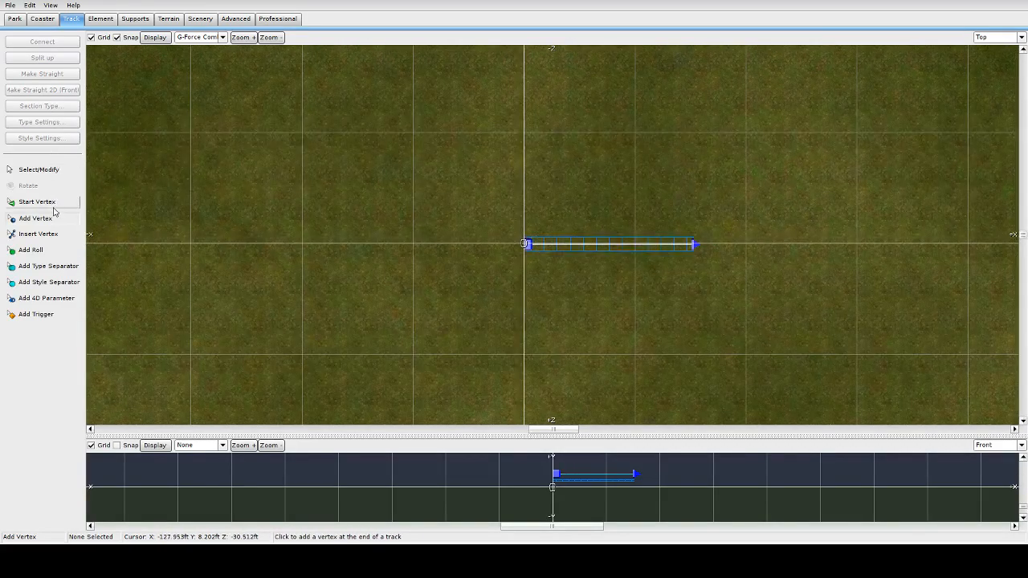
pyautogui.scroll(-2, 819, 255)
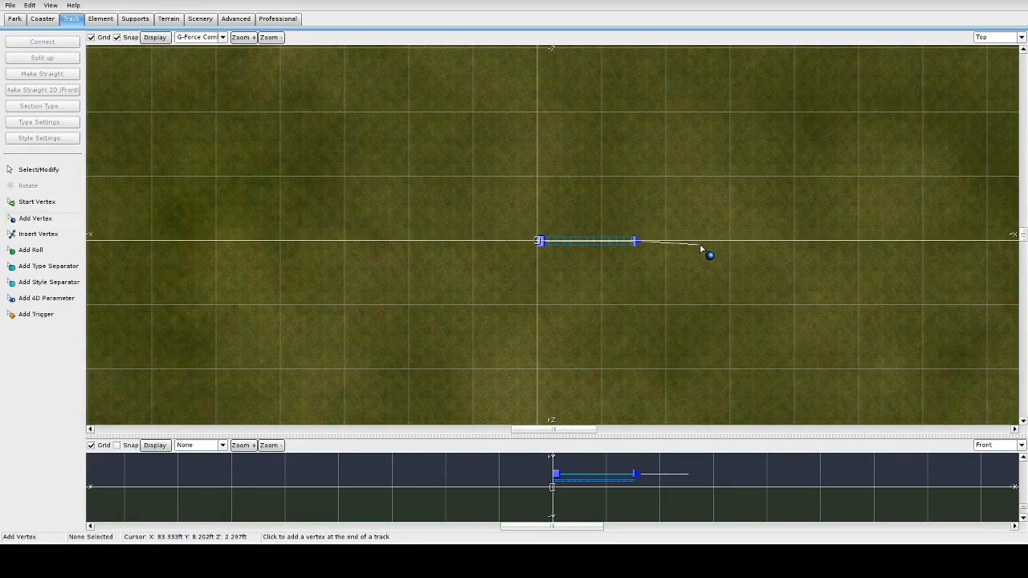
# Enlarge the Front viewport and add three vertices that curve the track upward from the end of the straight
pyautogui.moveTo(767, 438); pyautogui.dragTo(707, 101)
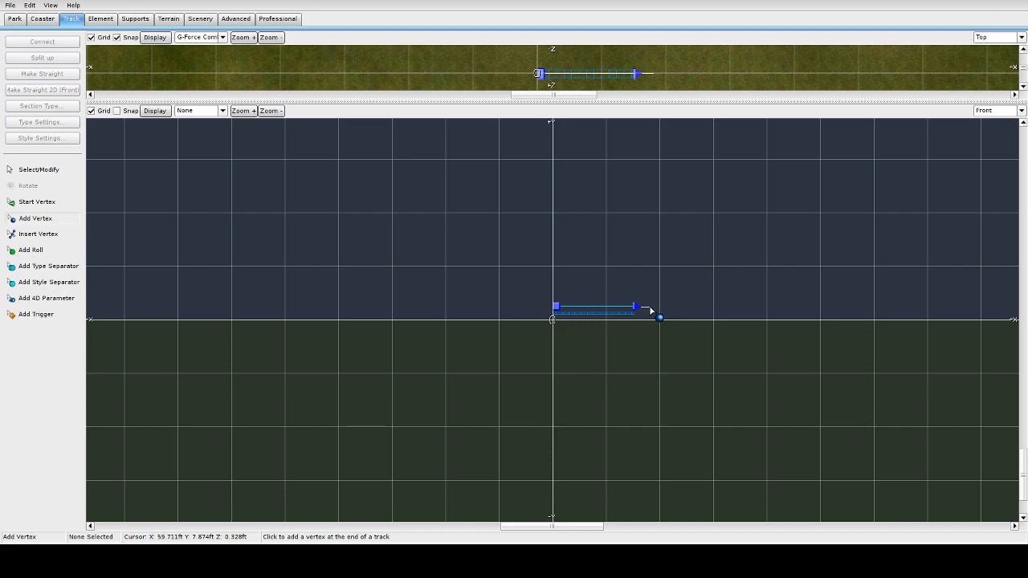
pyautogui.click(650, 307)
pyautogui.click(671, 298)
pyautogui.click(695, 278)
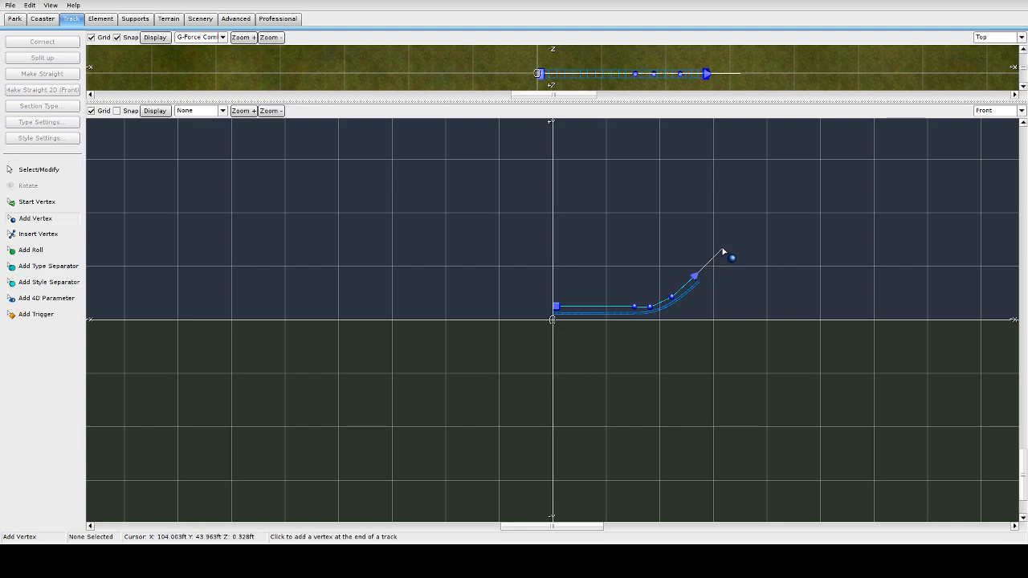
# Add two type separators near the two ends of the straight track and fine-tune their positions
pyautogui.moveTo(631, 102); pyautogui.dragTo(634, 246)
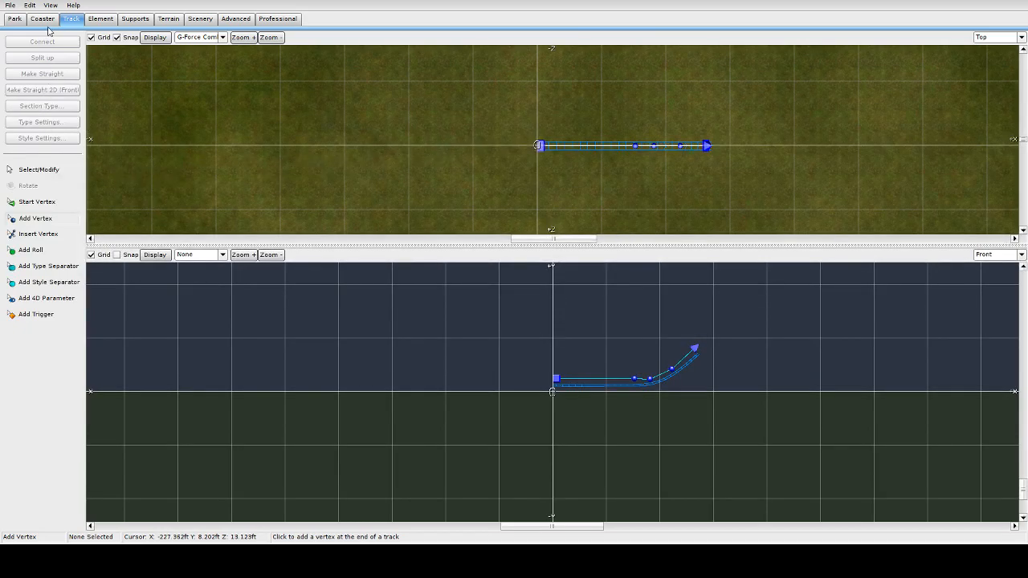
pyautogui.click(49, 268)
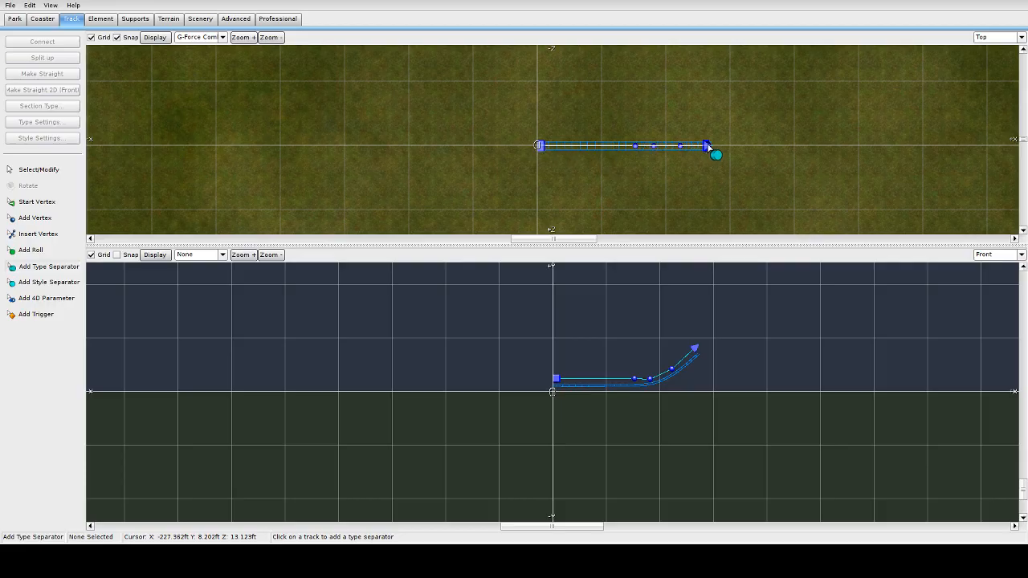
pyautogui.click(553, 147)
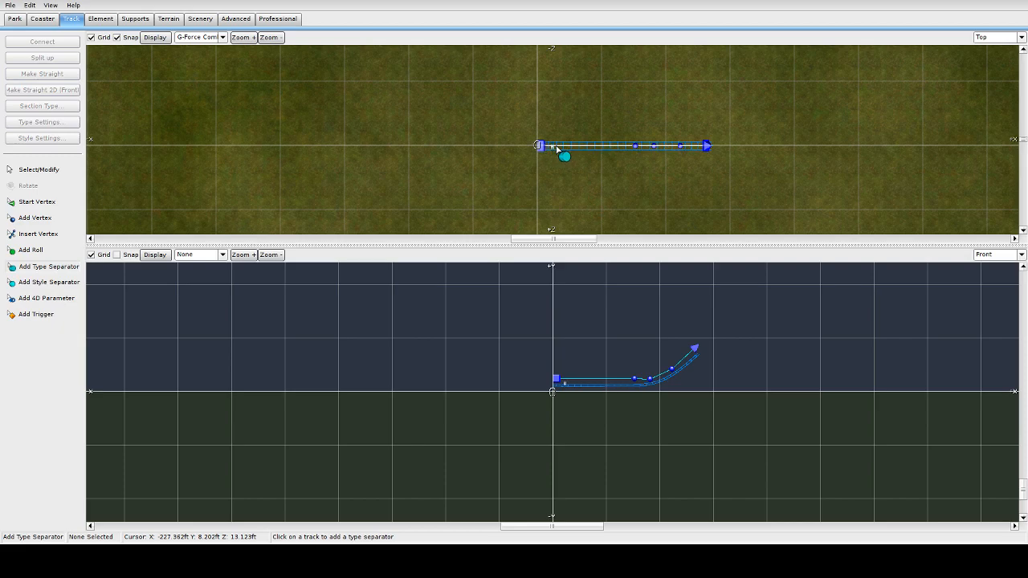
pyautogui.click(631, 148)
pyautogui.click(40, 171)
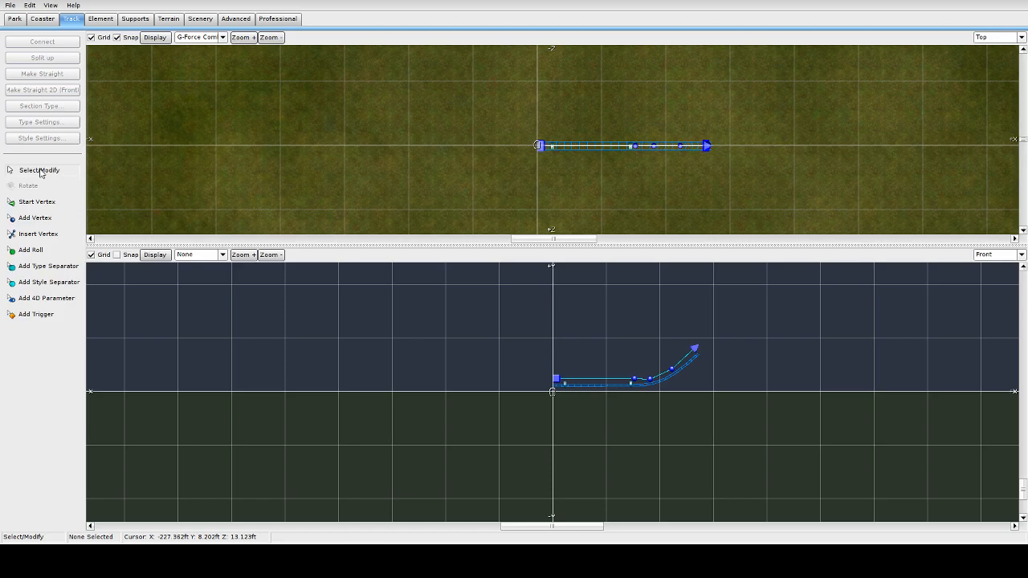
pyautogui.click(632, 147)
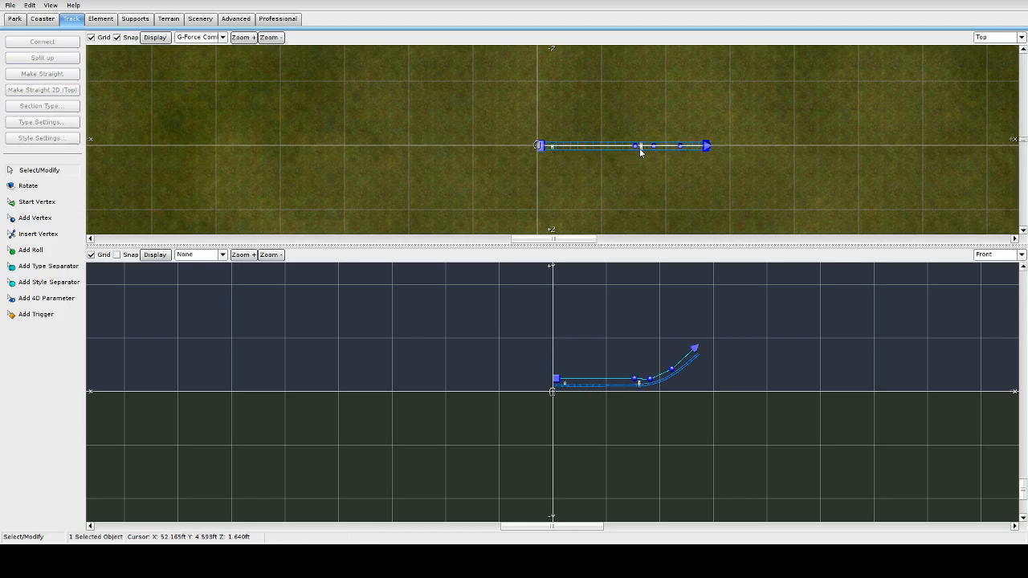
pyautogui.moveTo(632, 153); pyautogui.dragTo(629, 152)
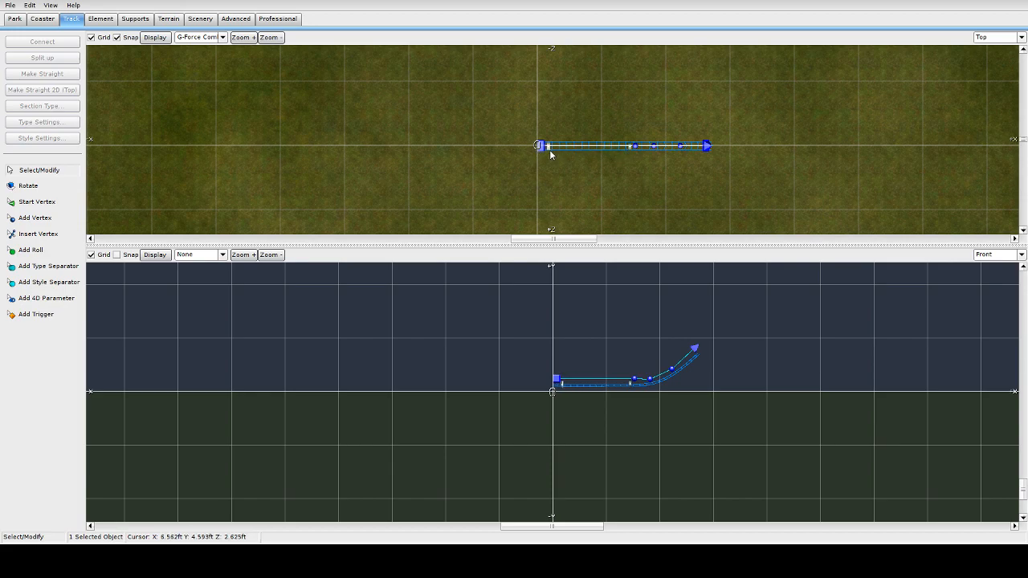
# Set the type of the straight section between the two separators to Station
pyautogui.rightClick(578, 151)
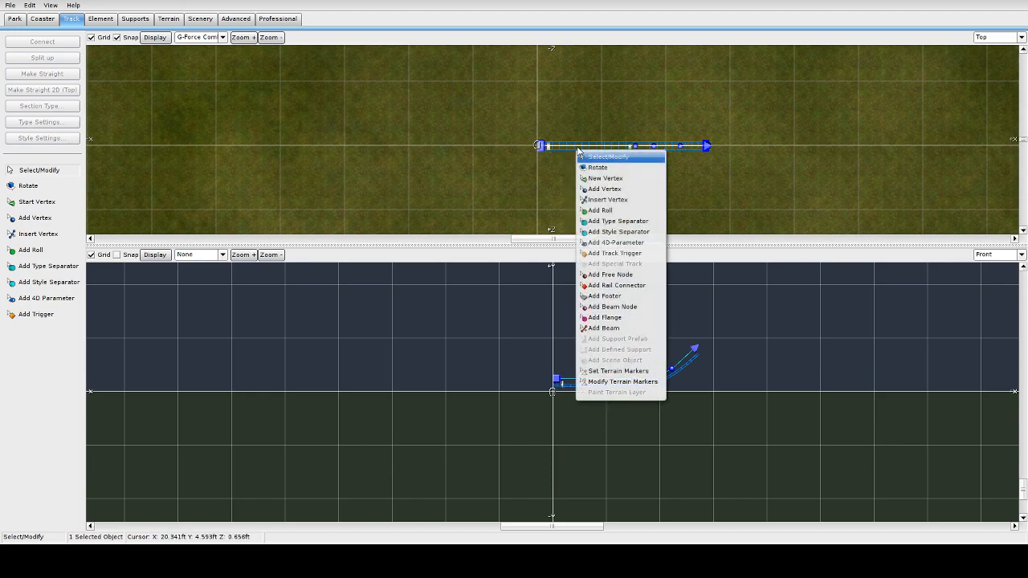
pyautogui.click(562, 150)
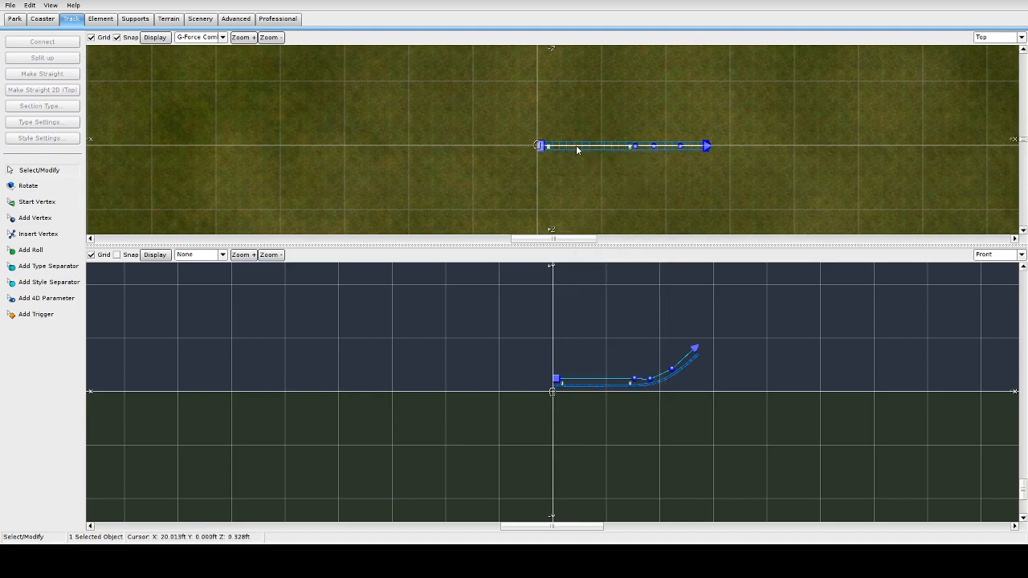
pyautogui.click(577, 153)
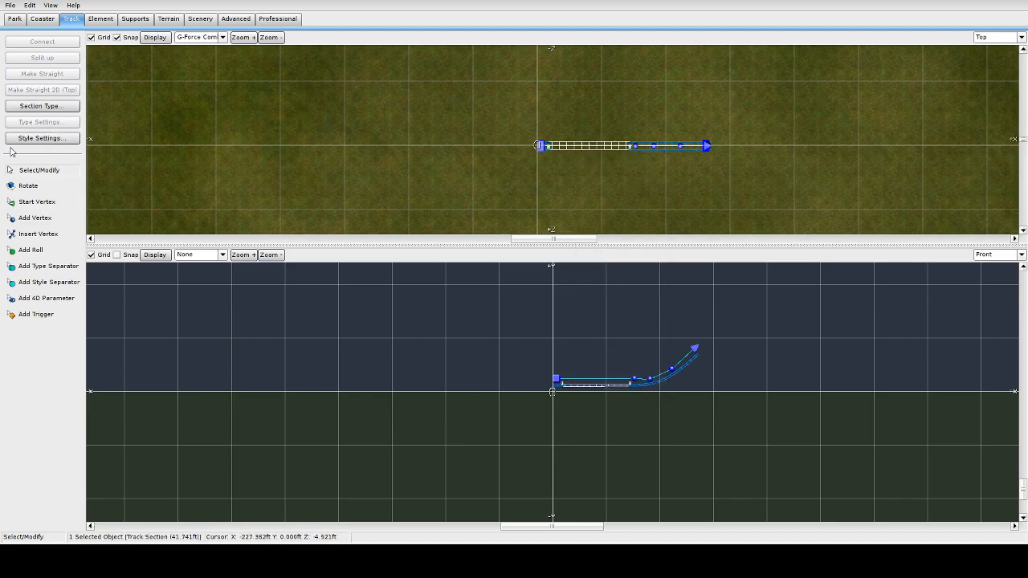
pyautogui.click(58, 110)
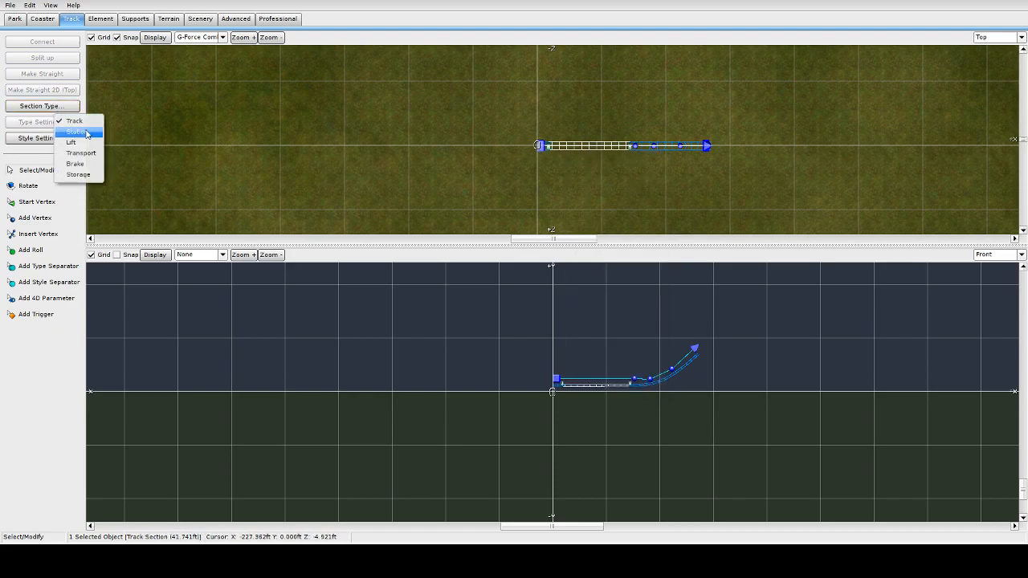
pyautogui.click(77, 132)
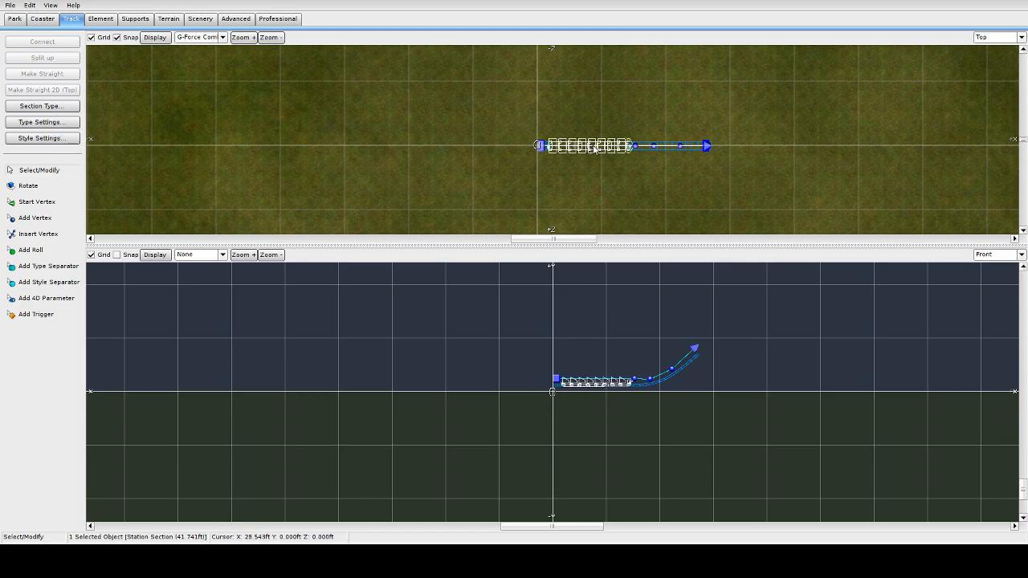
# Move the track's start vertex back along the X axis past the origin to lengthen the station
pyautogui.scroll(1, 658, 175)
pyautogui.scroll(1, 658, 175)
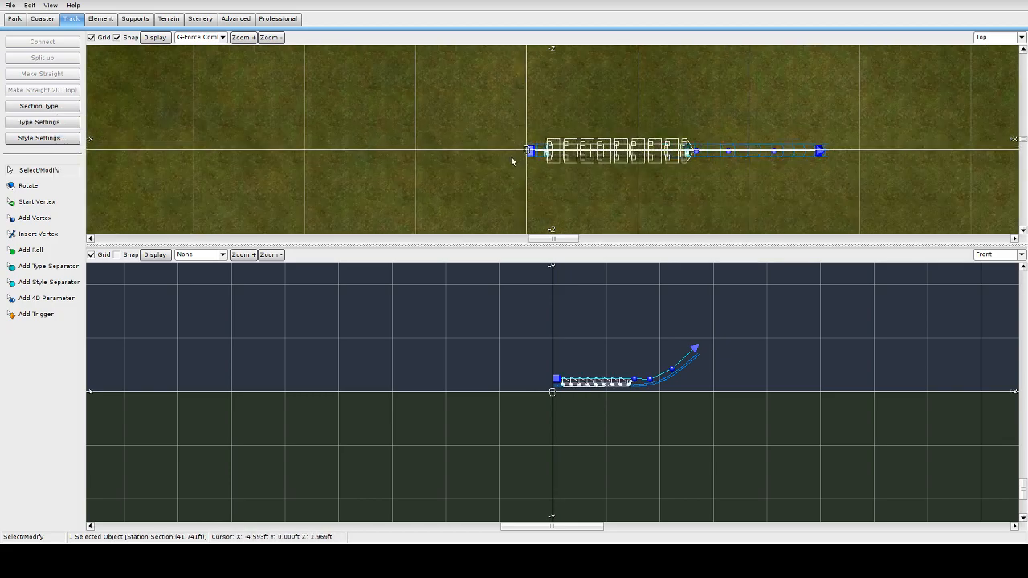
pyautogui.moveTo(529, 151); pyautogui.dragTo(470, 152)
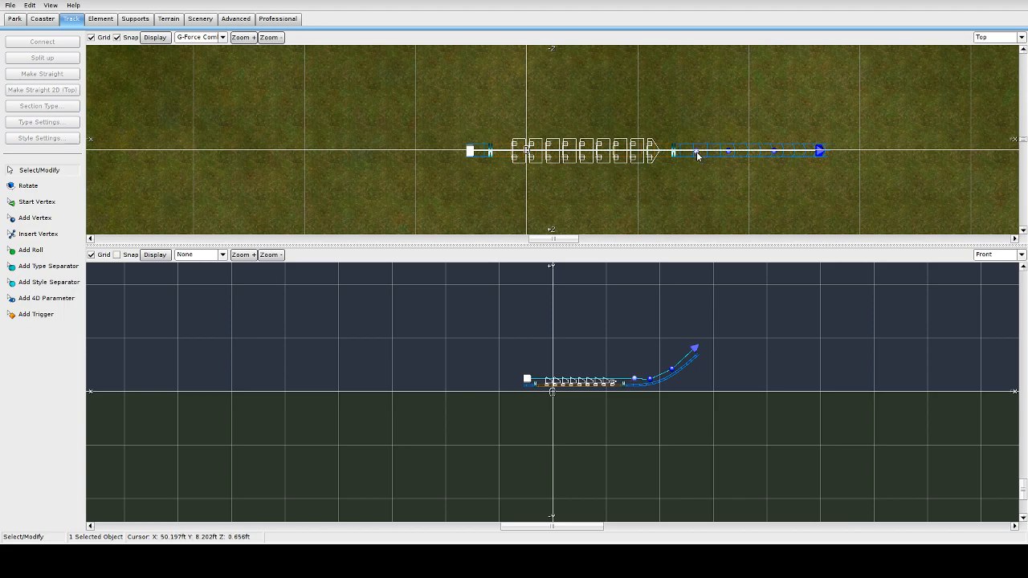
# Set the type of the rising section after the station to Lift and enlarge the Front viewport
pyautogui.scroll(-1, 723, 186)
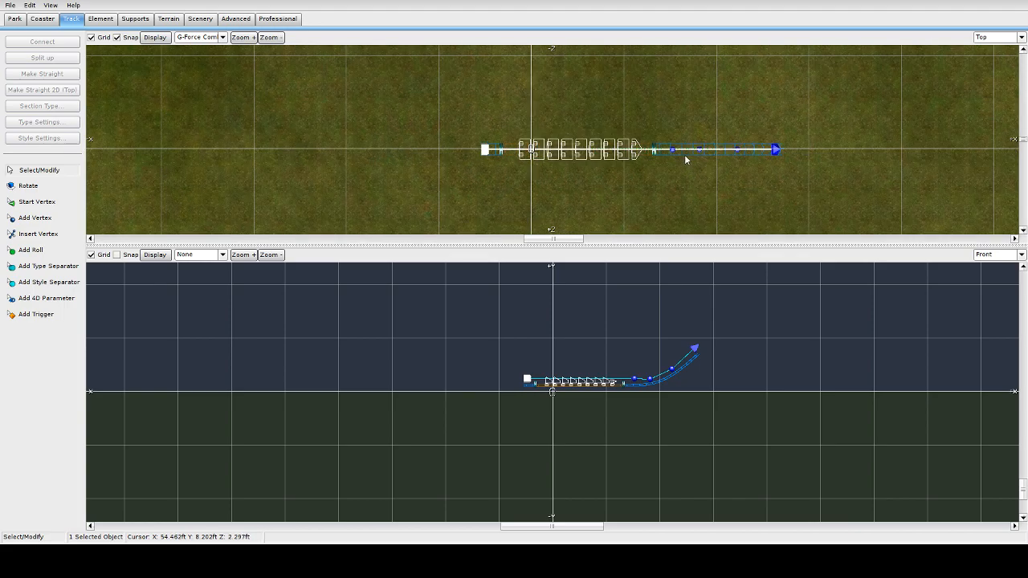
pyautogui.click(686, 153)
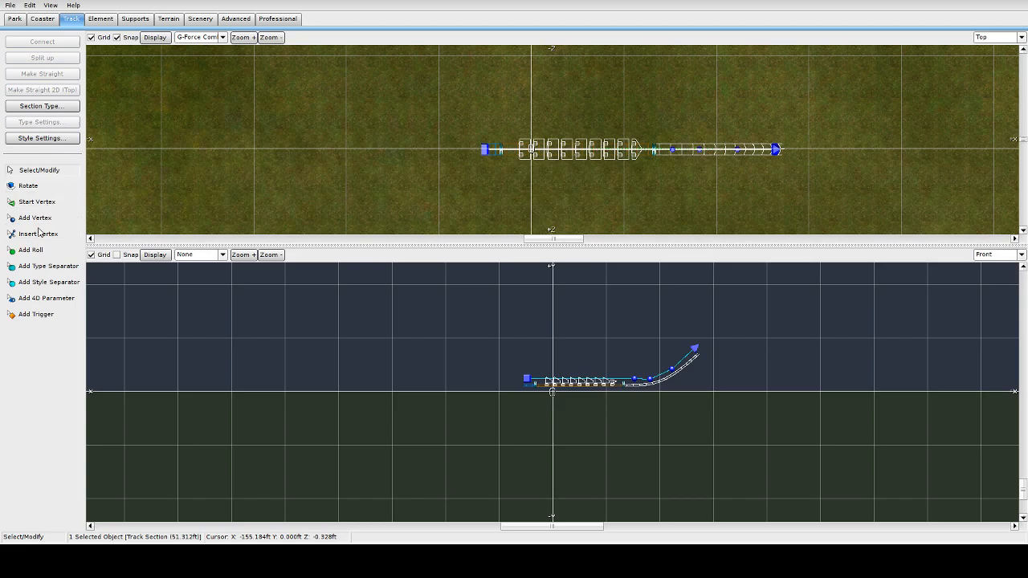
pyautogui.click(49, 111)
pyautogui.click(74, 141)
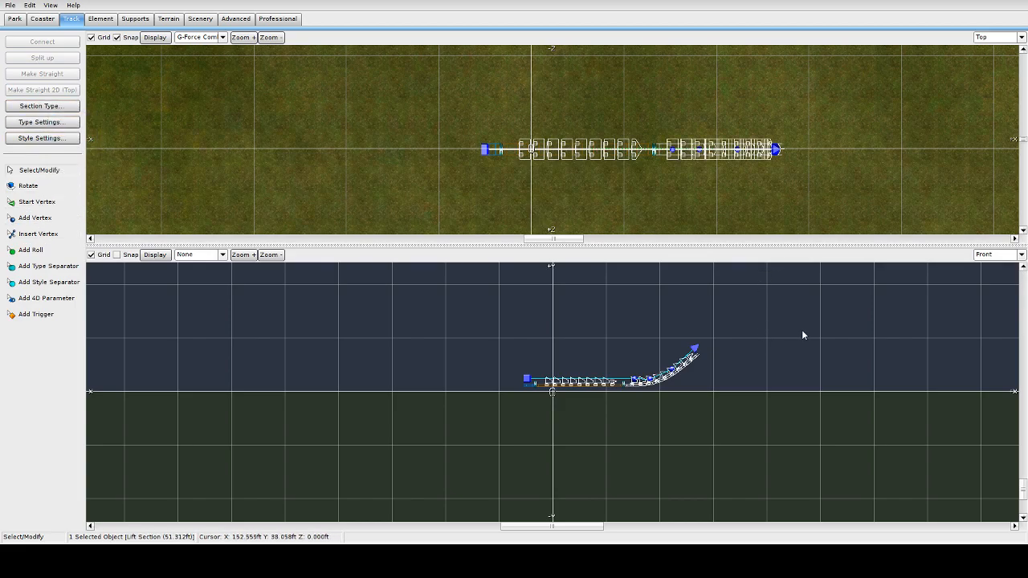
pyautogui.moveTo(721, 245); pyautogui.dragTo(721, 97)
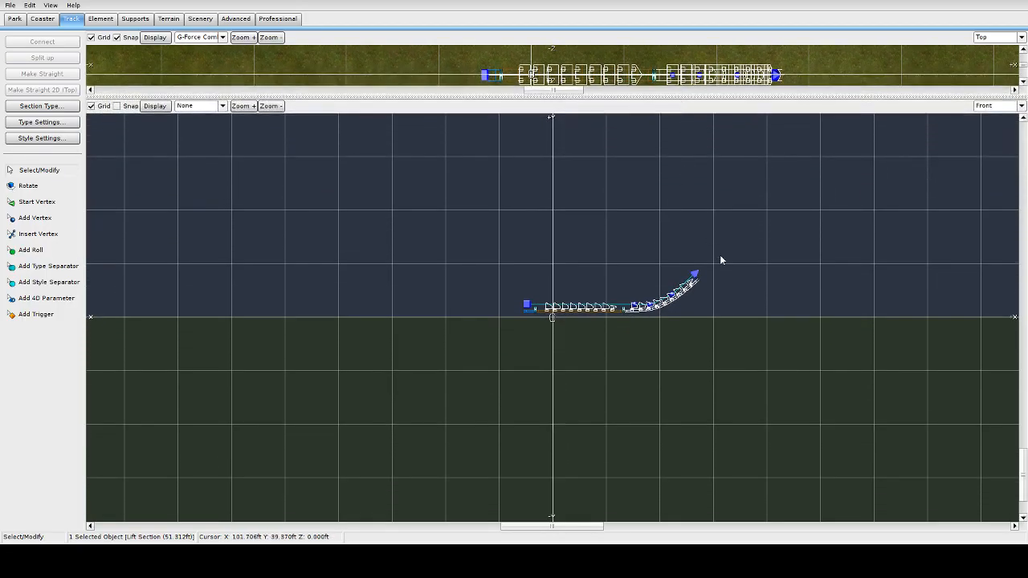
# Adjust the end vertex of the rising track after the station to lengthen the climb and smooth its curve
pyautogui.scroll(-5, 776, 284)
pyautogui.scroll(5, 723, 322)
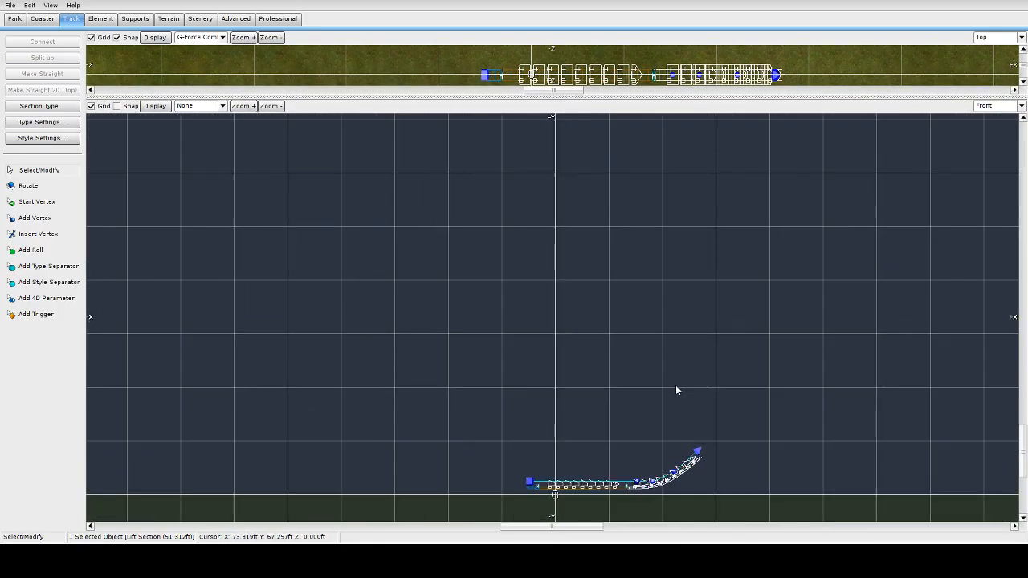
pyautogui.moveTo(702, 367); pyautogui.dragTo(571, 207, button='right')
pyautogui.scroll(2, 627, 249)
pyautogui.moveTo(638, 263); pyautogui.dragTo(625, 302, button='right')
pyautogui.moveTo(554, 311)
pyautogui.mouseDown()
pyautogui.moveTo(562, 365)
pyautogui.moveTo(536, 308)
pyautogui.moveTo(566, 324)
pyautogui.mouseUp()
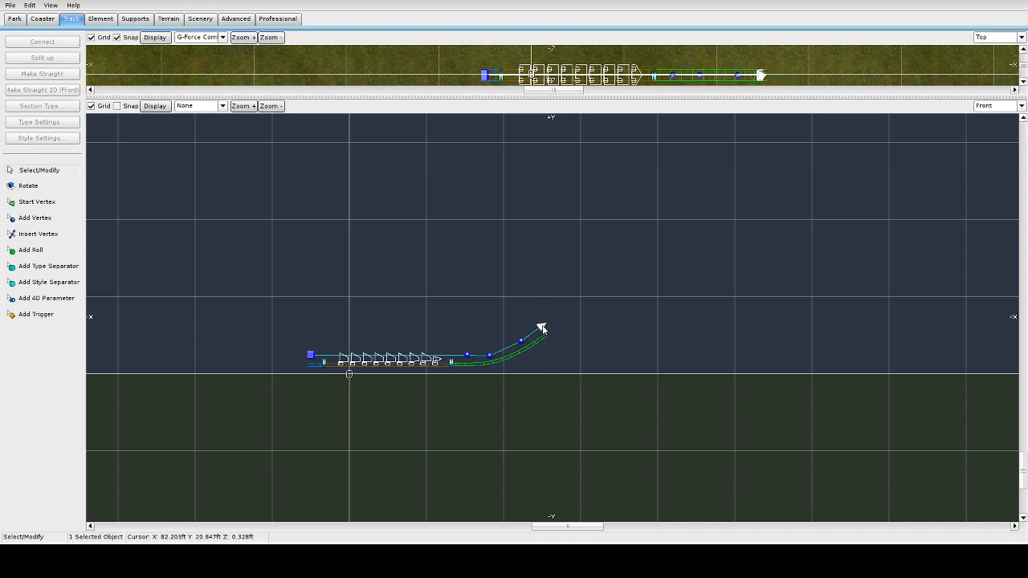
pyautogui.moveTo(560, 329); pyautogui.dragTo(569, 311)
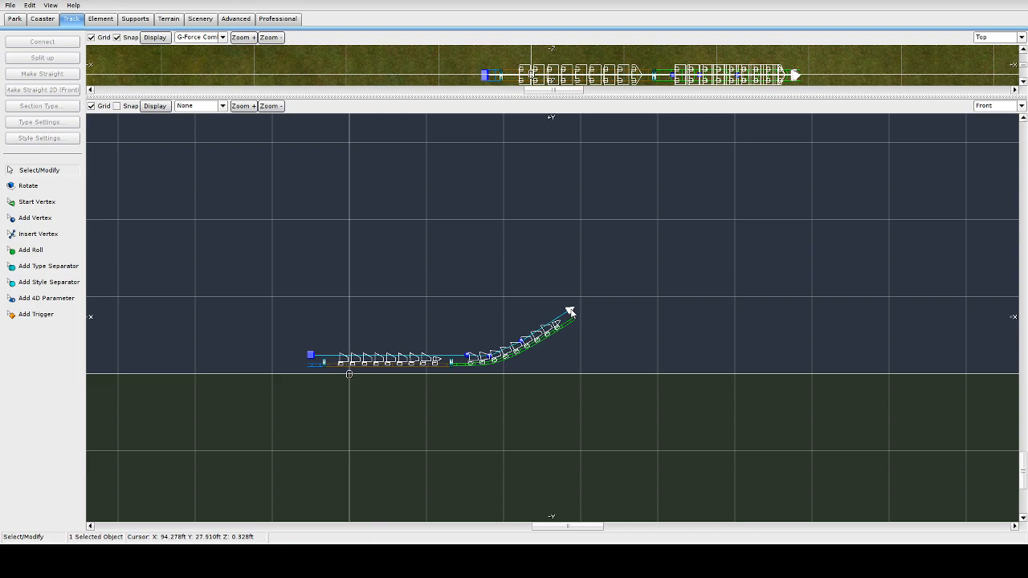
pyautogui.moveTo(569, 311)
pyautogui.mouseDown()
pyautogui.moveTo(562, 320)
pyautogui.moveTo(548, 305)
pyautogui.moveTo(560, 314)
pyautogui.mouseUp()
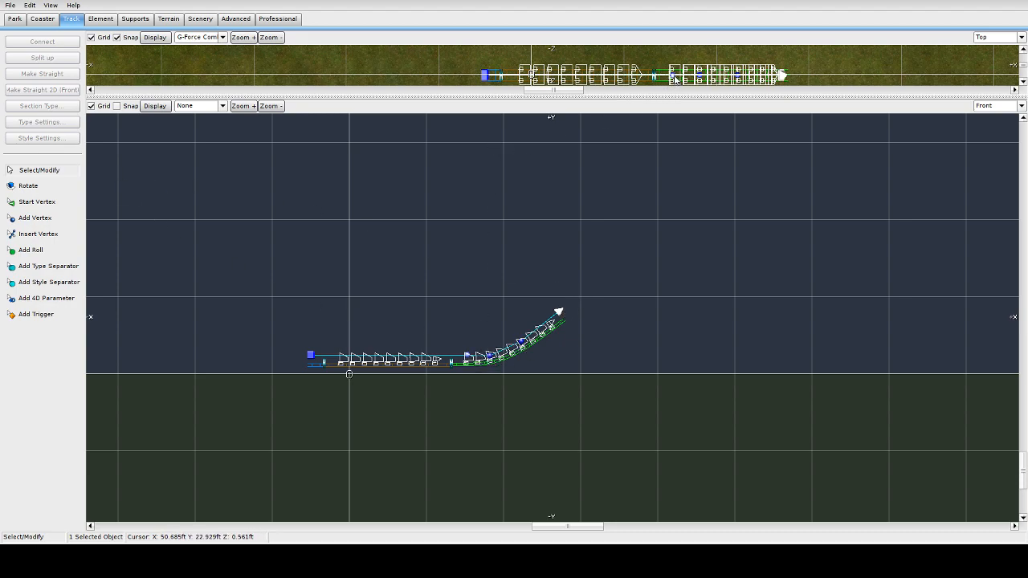
# Try the Strict option on the first vertex after the station, then switch it off and close the vertex settings
pyautogui.doubleClick(468, 357)
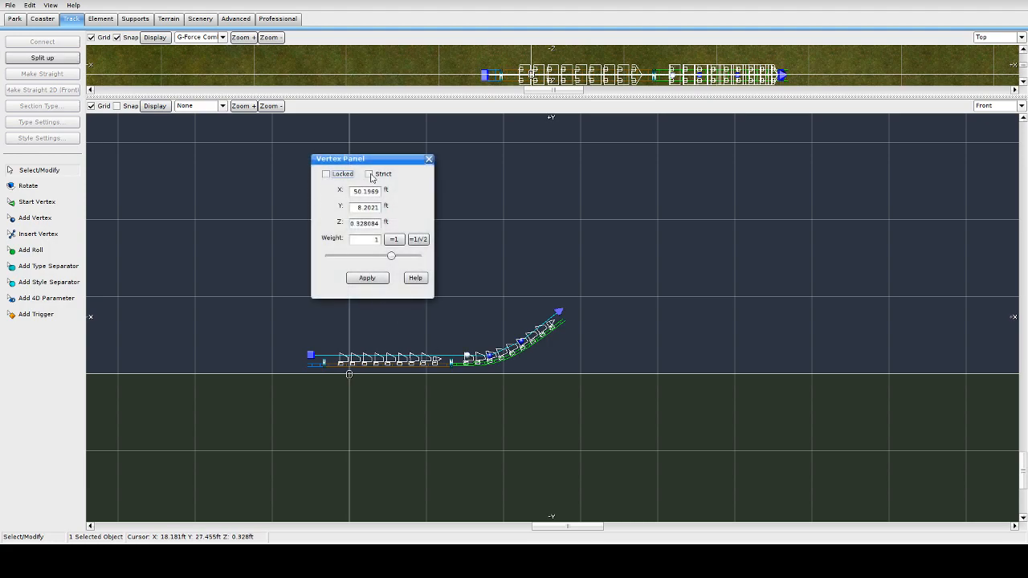
pyautogui.click(371, 174)
pyautogui.click(371, 174)
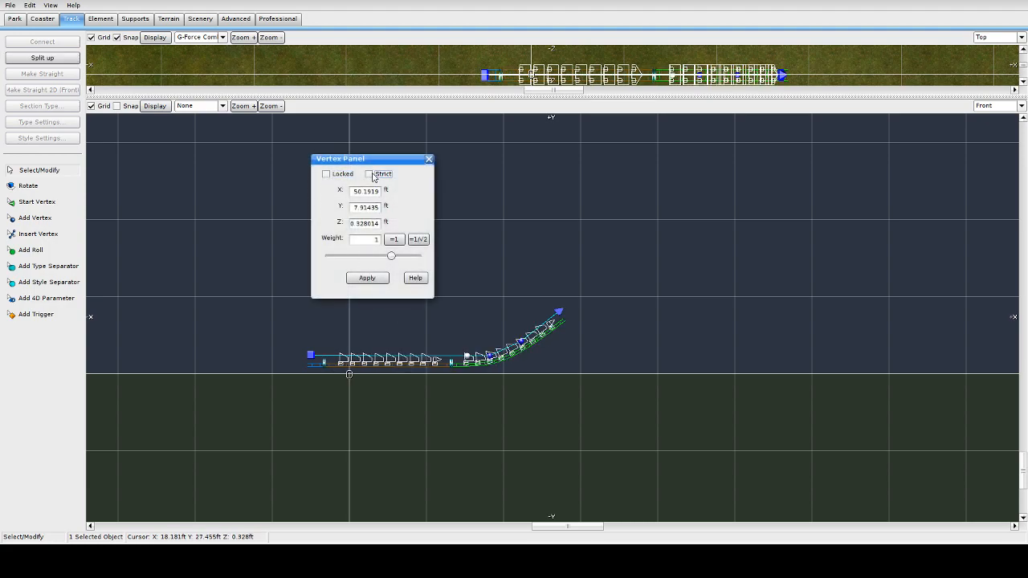
pyautogui.click(519, 234)
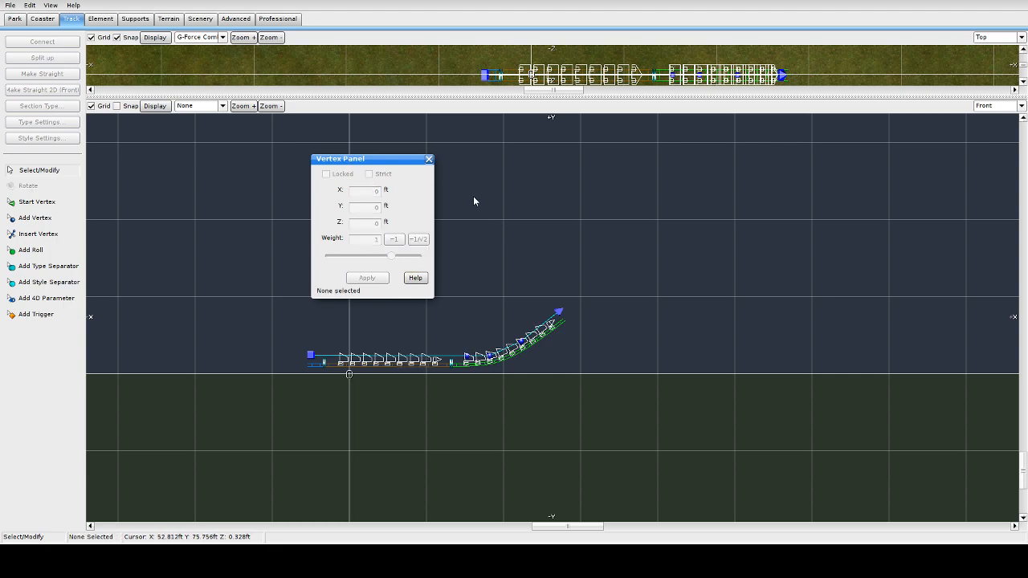
pyautogui.click(429, 159)
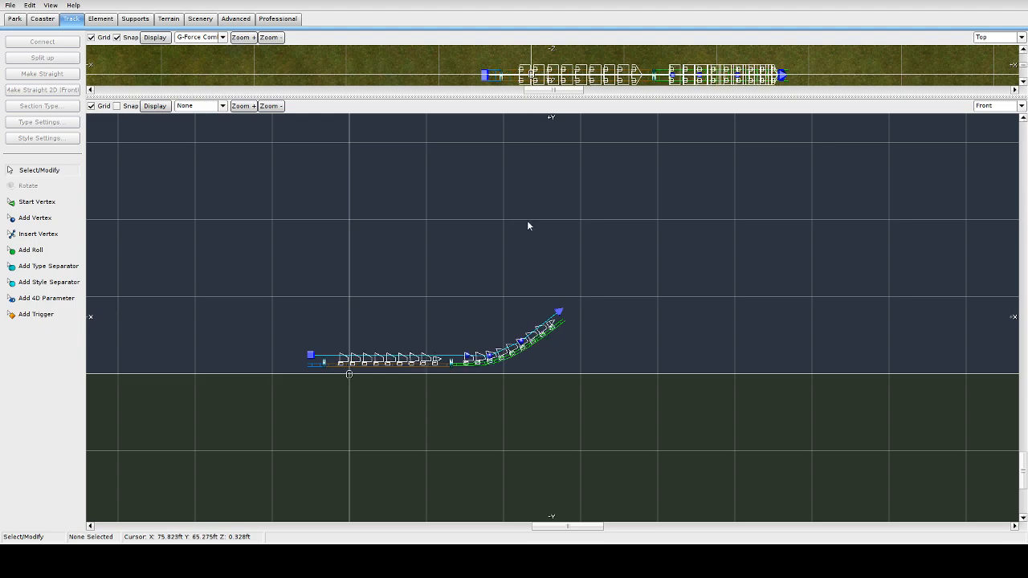
# Move the rising track's end vertex slightly outward to about X 94 ft, Y 30 ft
pyautogui.click(559, 312)
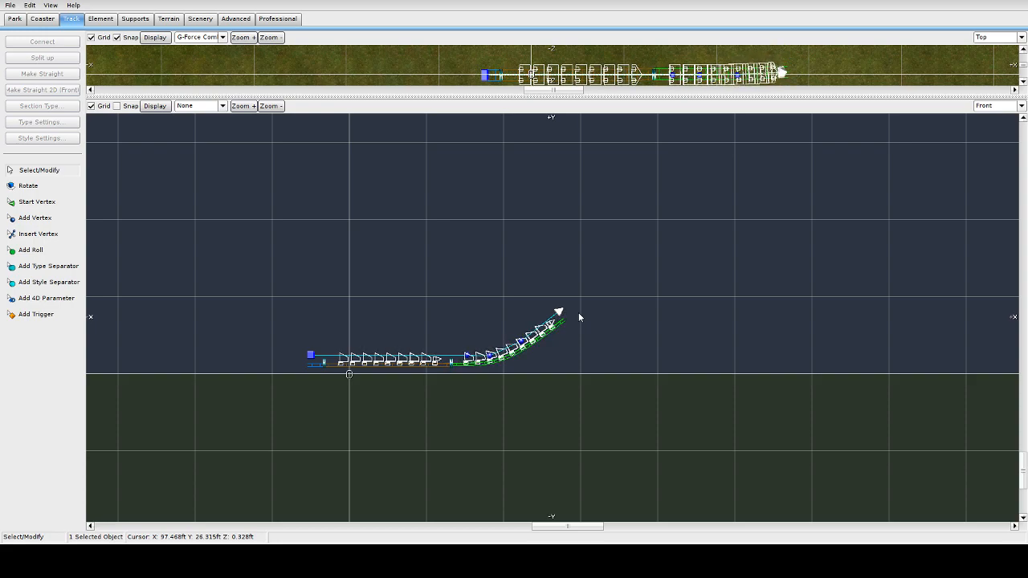
pyautogui.scroll(-9, 585, 302)
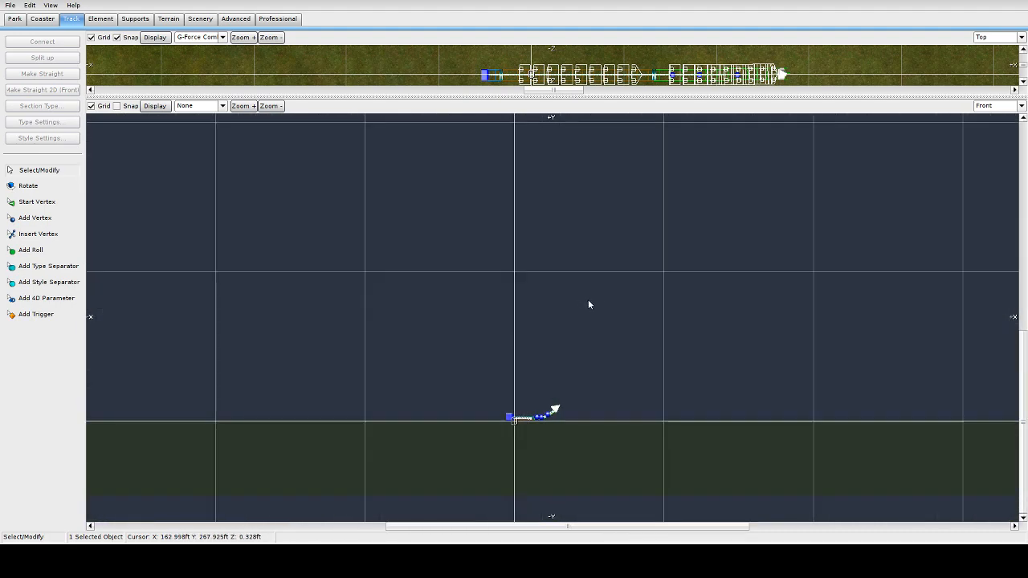
pyautogui.scroll(6, 589, 305)
pyautogui.moveTo(601, 341); pyautogui.dragTo(474, 186, button='right')
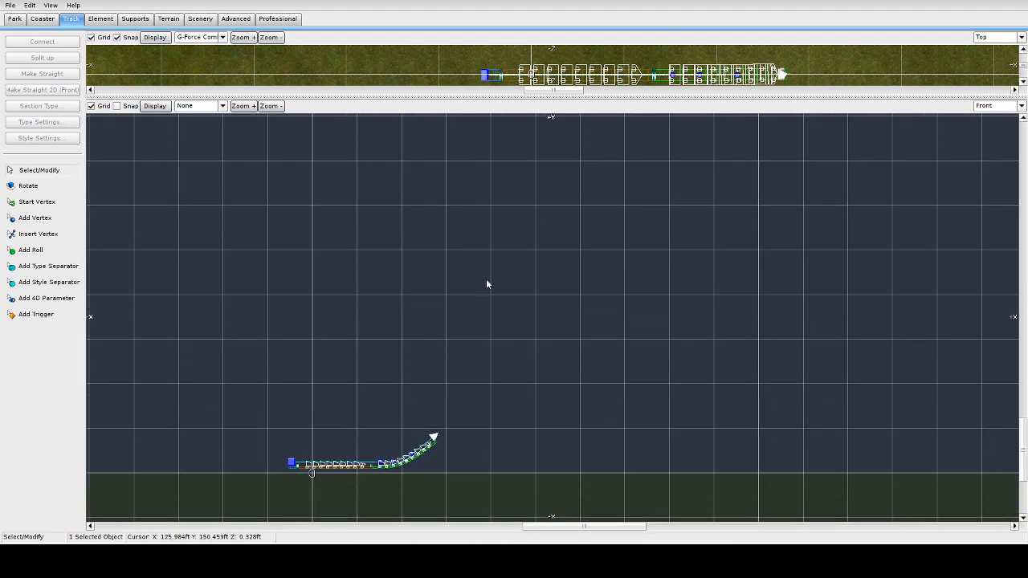
pyautogui.moveTo(434, 439); pyautogui.dragTo(440, 437)
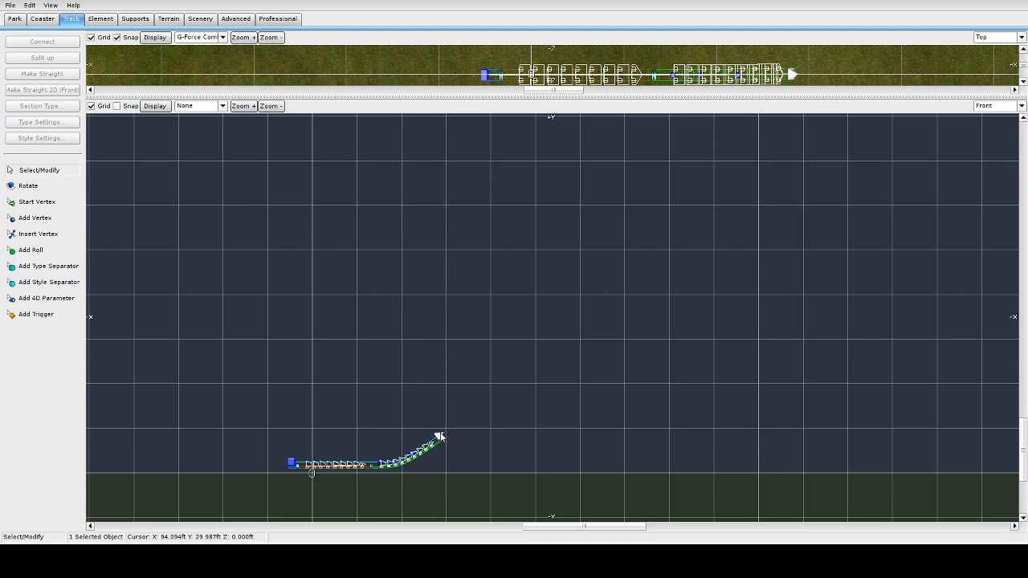
# Try a straight lift climb to about 120 ft high with three crest vertices, and undo the added vertices
pyautogui.click(41, 222)
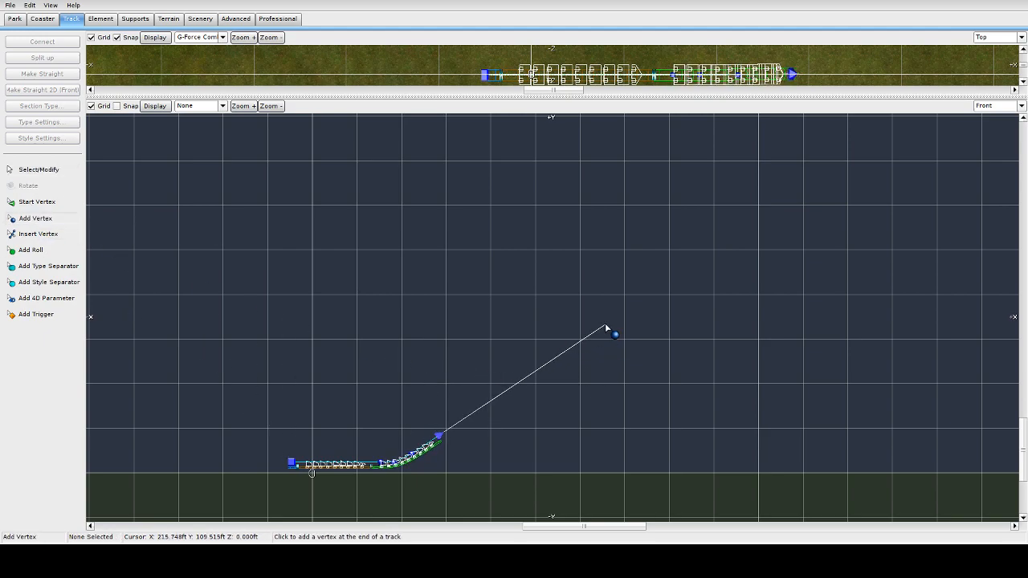
pyautogui.scroll(-3, 778, 205)
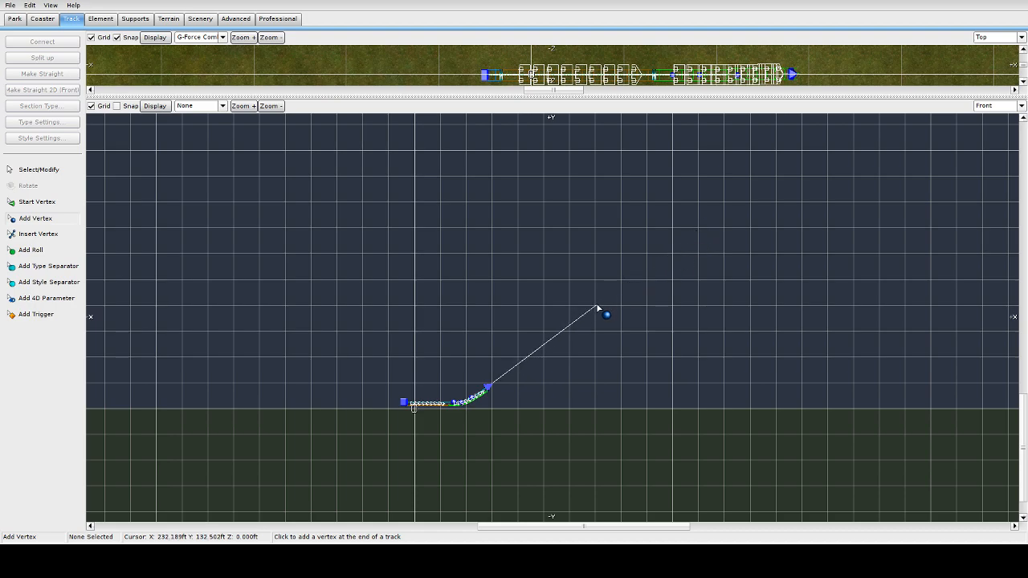
pyautogui.scroll(1, 593, 315)
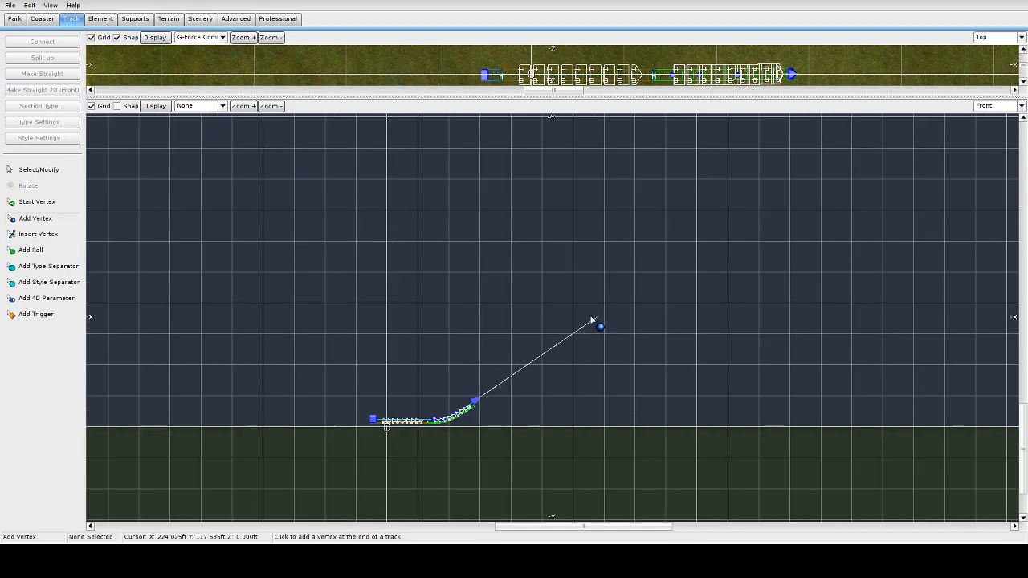
pyautogui.scroll(1, 591, 320)
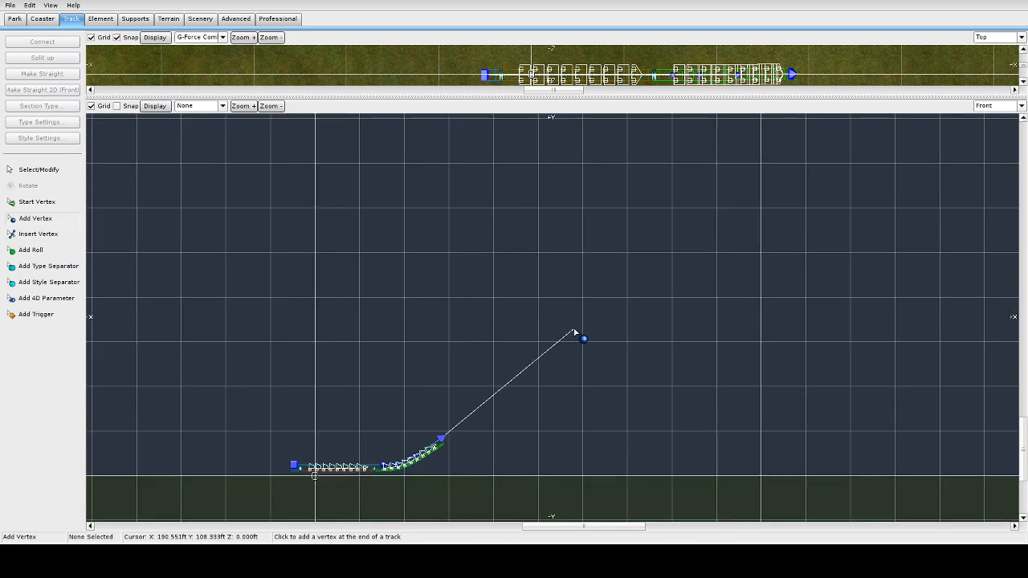
pyautogui.click(617, 319)
pyautogui.scroll(3, 659, 319)
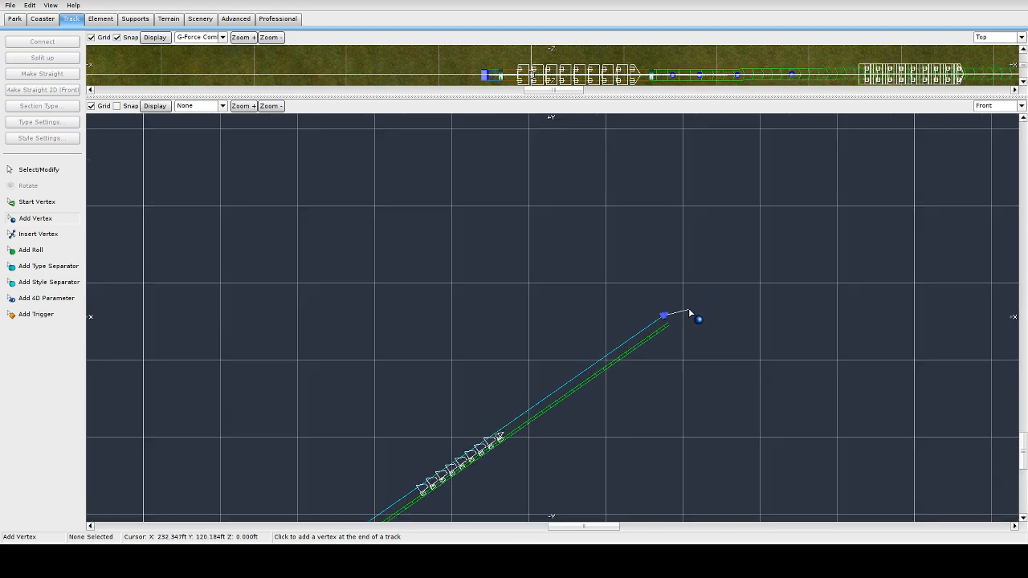
pyautogui.click(677, 308)
pyautogui.click(699, 304)
pyautogui.click(719, 305)
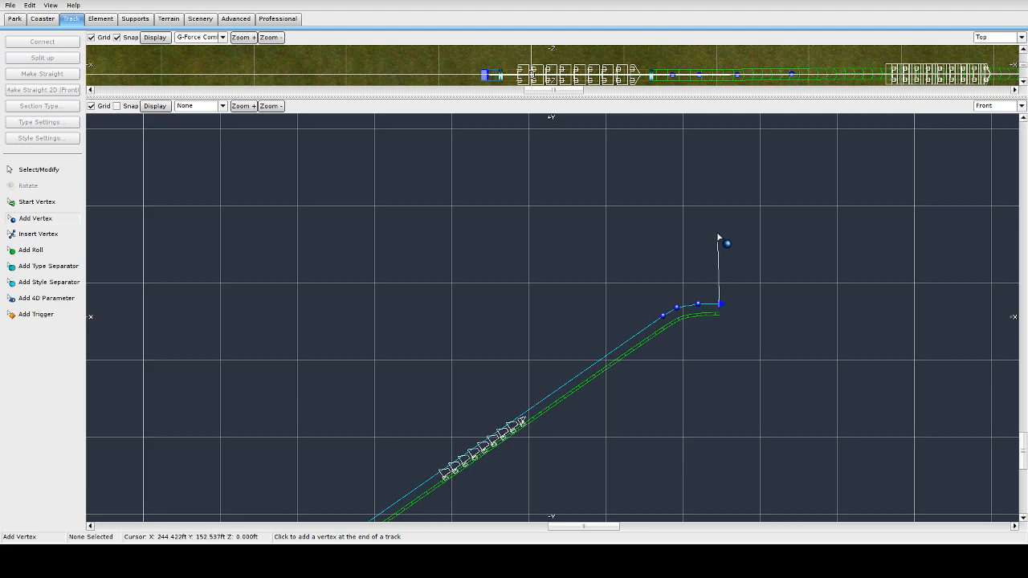
pyautogui.scroll(-3, 893, 311)
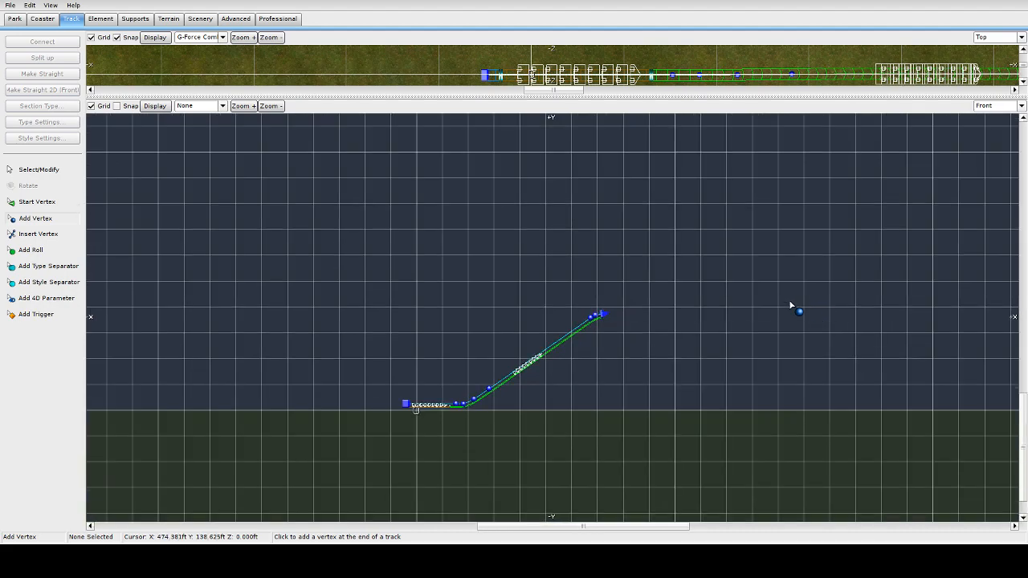
pyautogui.hotkey('ctrl', 'z')
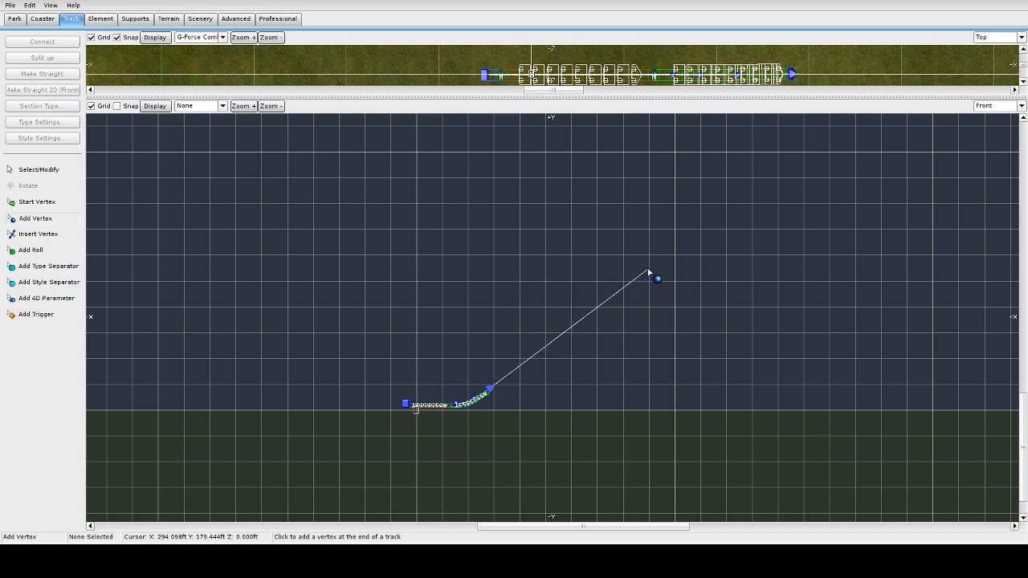
# Extend the lift in a straight climb by adding a vertex at about X 392 ft, Y 221 ft
pyautogui.click(725, 239)
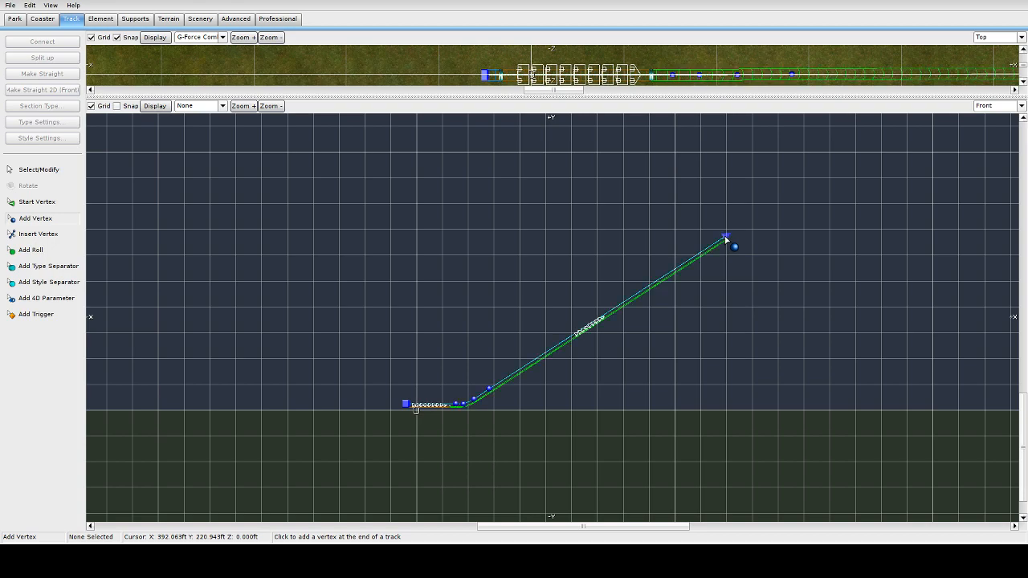
pyautogui.scroll(-3, 607, 240)
pyautogui.scroll(3, 606, 239)
pyautogui.scroll(1, 606, 250)
pyautogui.scroll(-1, 623, 363)
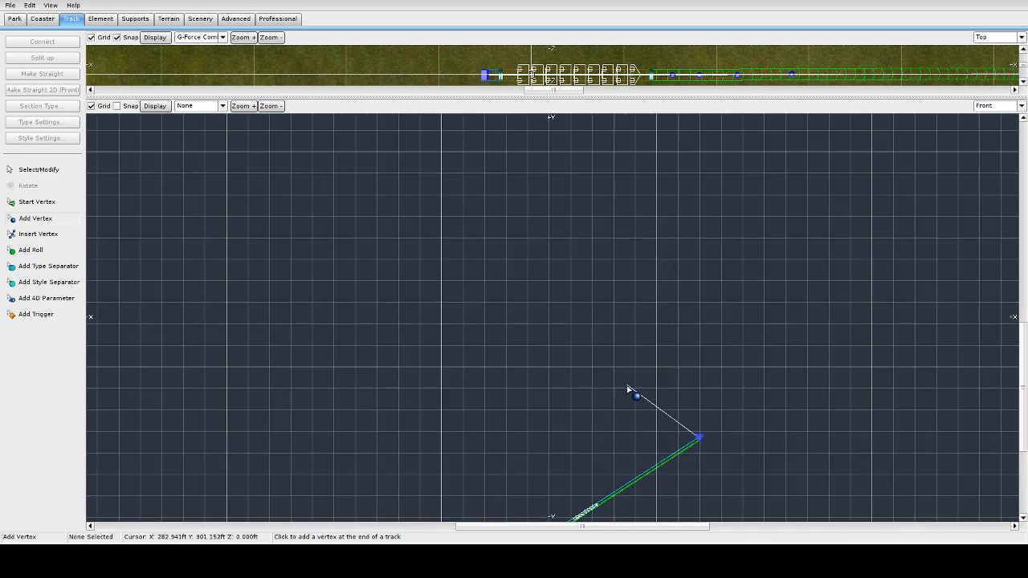
pyautogui.moveTo(635, 379); pyautogui.dragTo(615, 239, button='right')
pyautogui.scroll(2, 617, 244)
pyautogui.moveTo(601, 310); pyautogui.dragTo(597, 268, button='right')
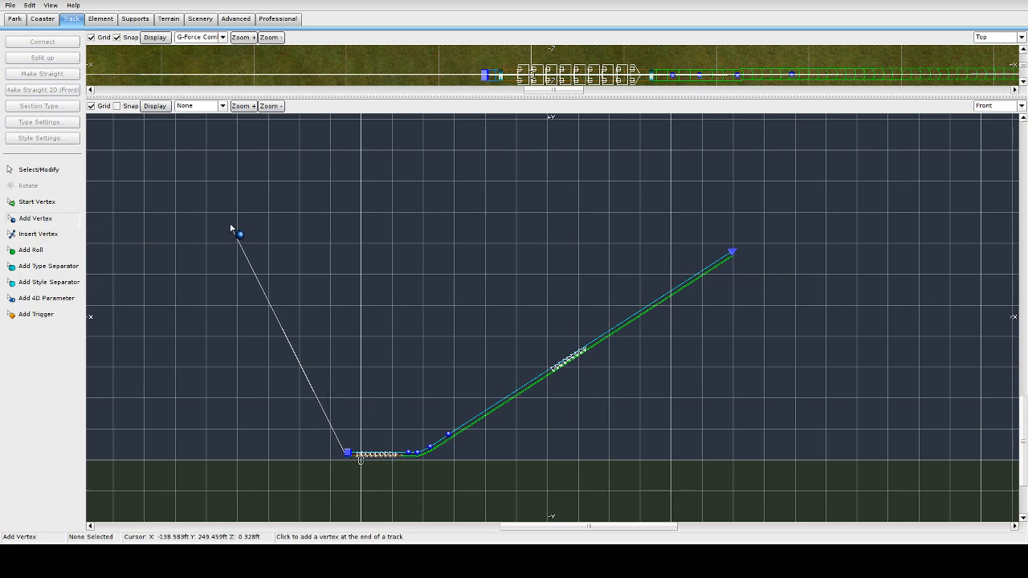
pyautogui.moveTo(764, 234); pyautogui.dragTo(711, 246, button='right')
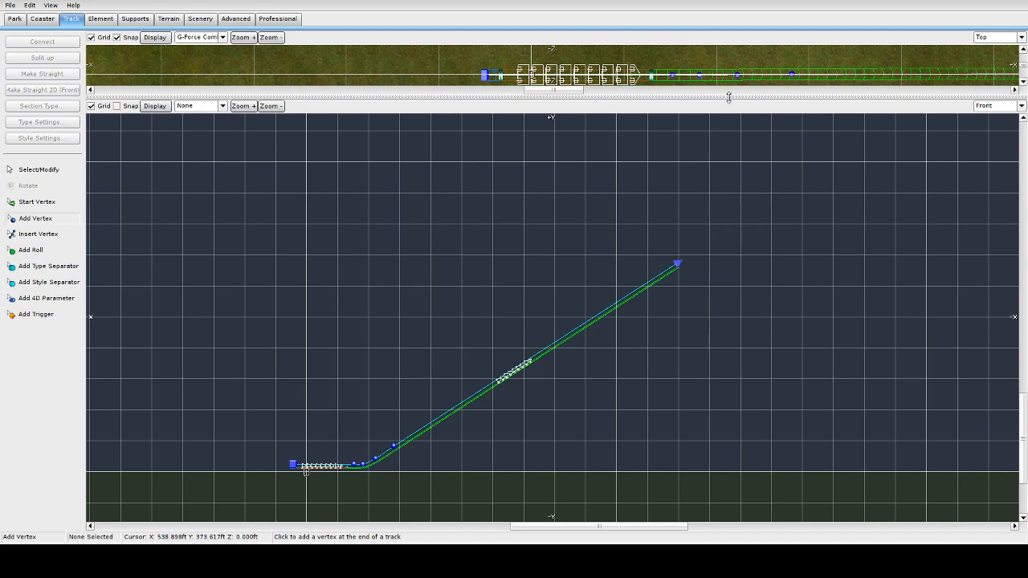
# Add three vertices at the top of the lift to curve it level, ending at about X 425 ft, Y 228 ft
pyautogui.scroll(5, 711, 236)
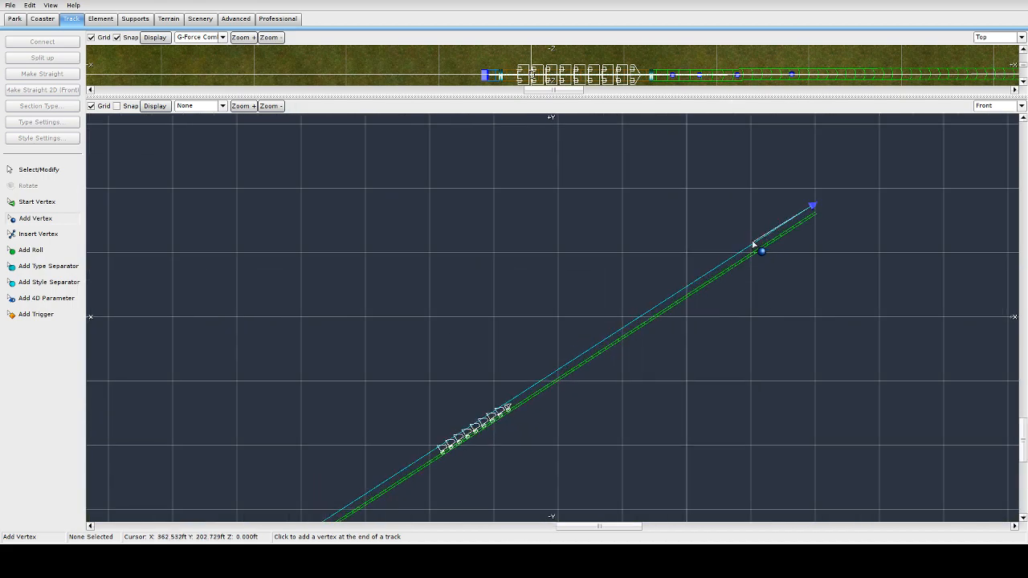
pyautogui.click(641, 259)
pyautogui.click(666, 253)
pyautogui.click(688, 254)
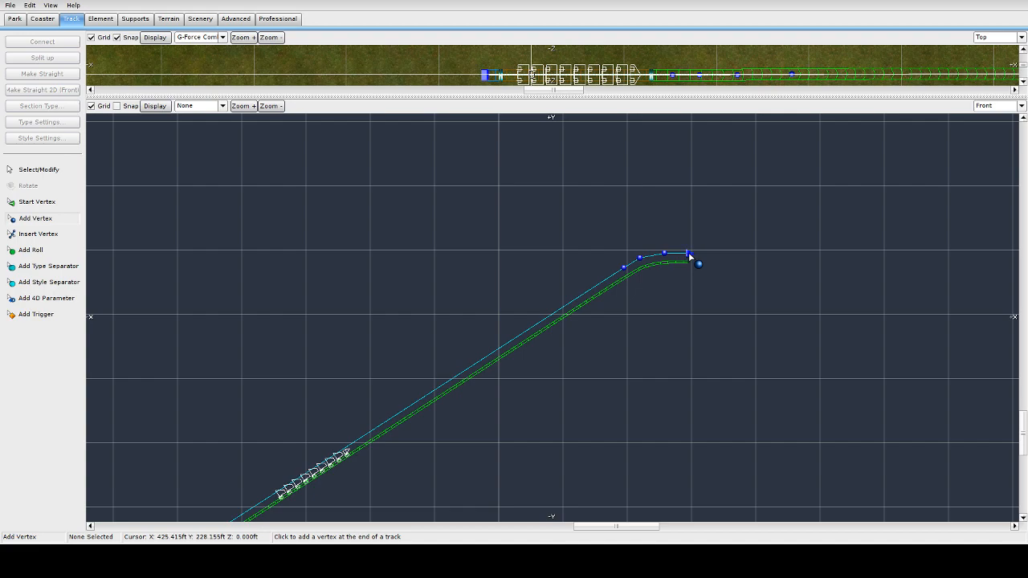
# Select the extended lift section and check its section type and overall profile
pyautogui.click(38, 171)
pyautogui.click(444, 397)
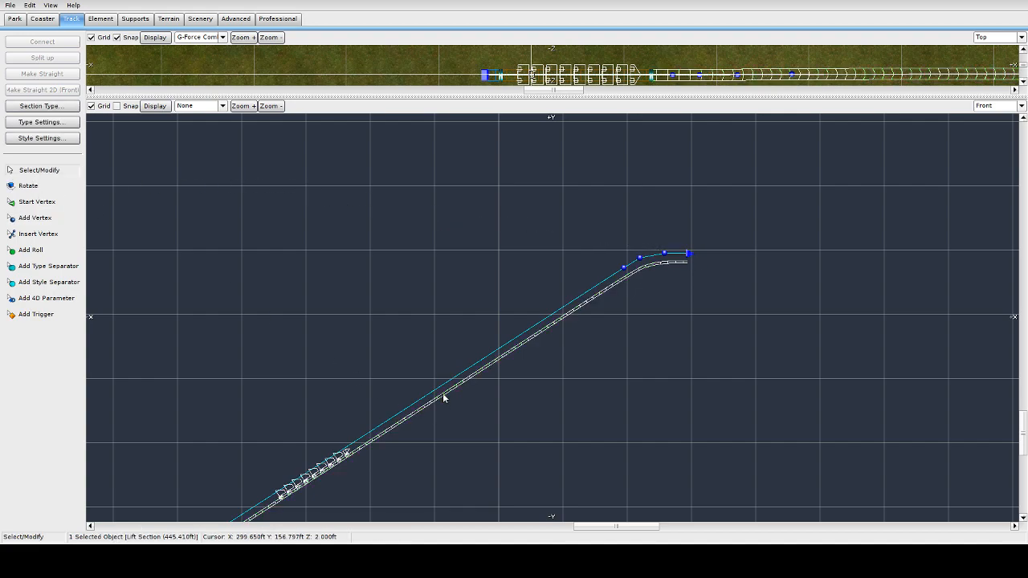
pyautogui.click(38, 106)
pyautogui.click(57, 132)
pyautogui.scroll(-5, 494, 276)
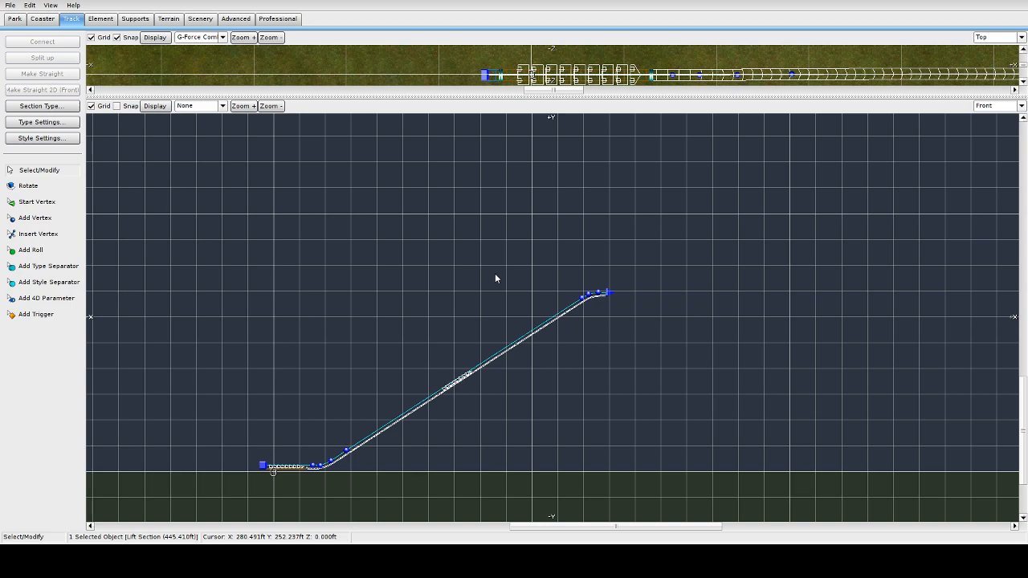
pyautogui.scroll(4, 495, 279)
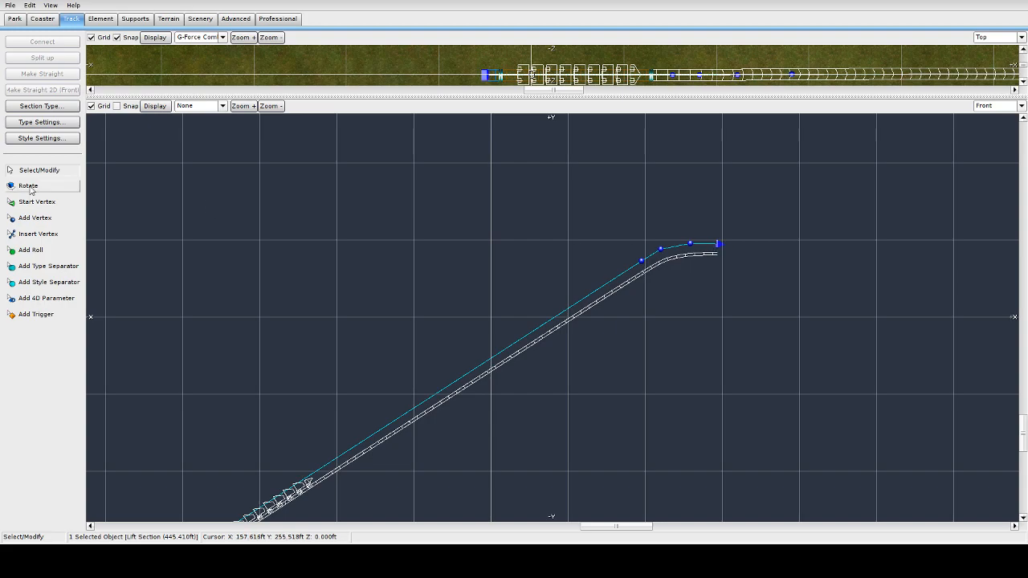
# Start the descent past the lift crest by adding a vertex at about X 439 ft, Y 225 ft
pyautogui.click(35, 217)
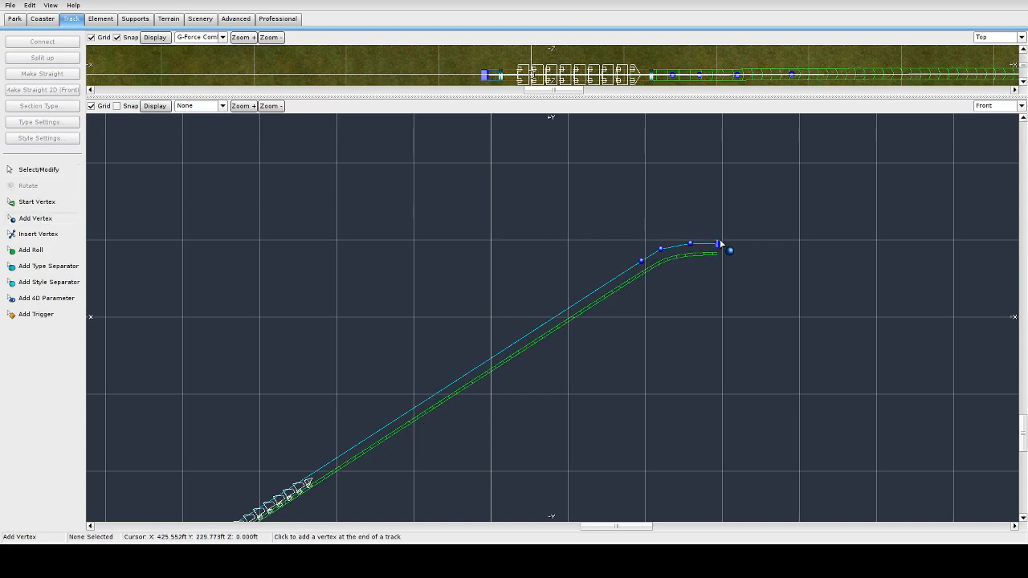
pyautogui.moveTo(760, 248); pyautogui.dragTo(601, 226, button='middle')
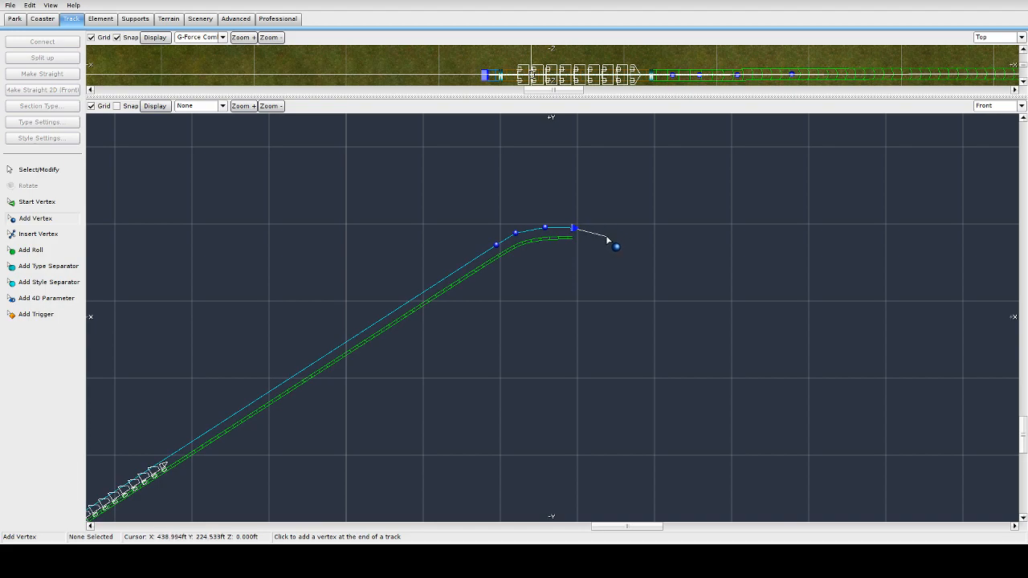
pyautogui.click(606, 236)
# Try a steep dip that levels off with three more vertices, and undo those three vertices
pyautogui.click(628, 256)
pyautogui.click(655, 258)
pyautogui.click(689, 259)
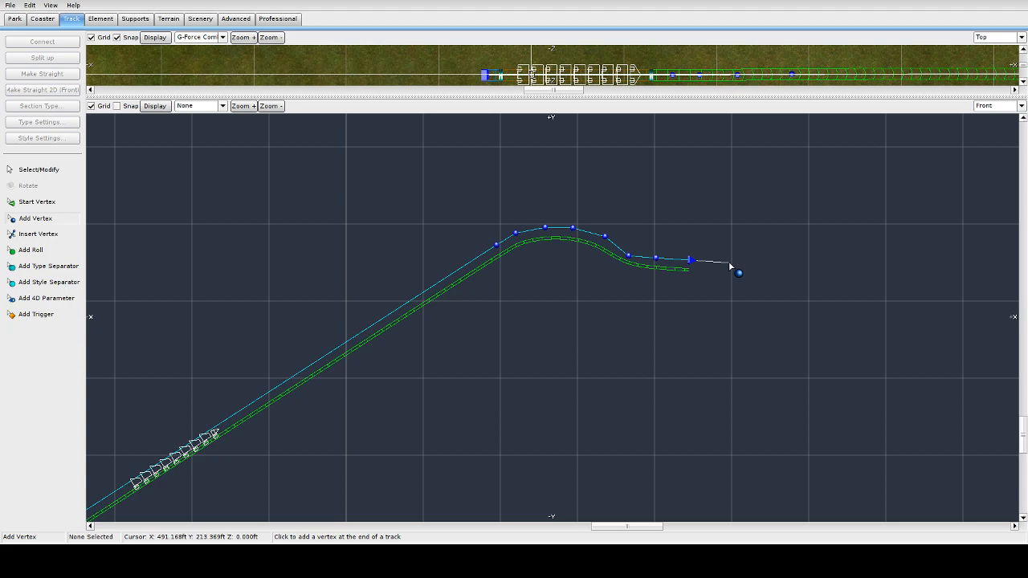
pyautogui.hotkey('ctrl', 'z')
pyautogui.hotkey('ctrl', 'z')
pyautogui.hotkey('ctrl', 'z')
# Shape a gentler dip after the crest with three vertices, leveling off at about X 495 ft, Y 200 ft
pyautogui.scroll(-2, 729, 261)
pyautogui.scroll(-2, 729, 261)
pyautogui.click(581, 212)
pyautogui.click(609, 222)
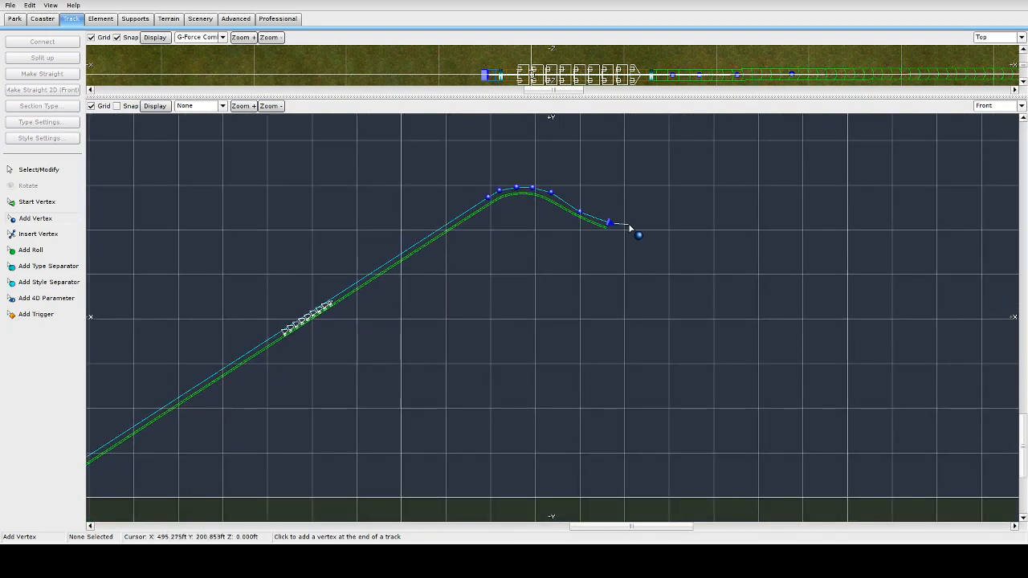
pyautogui.click(639, 223)
pyautogui.hotkey('ctrl', 'z')
pyautogui.hotkey('ctrl', 'z')
pyautogui.click(606, 225)
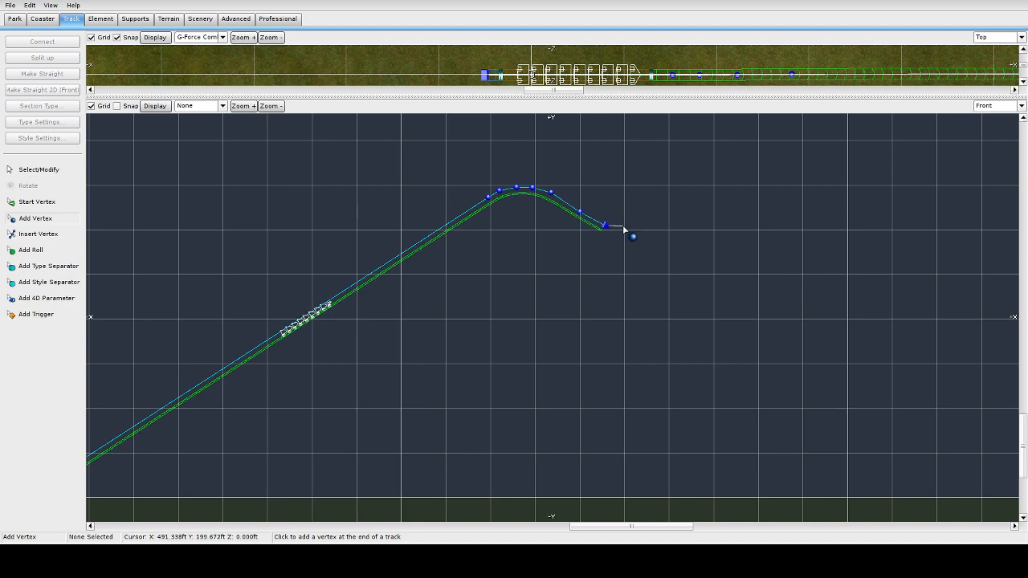
pyautogui.click(628, 225)
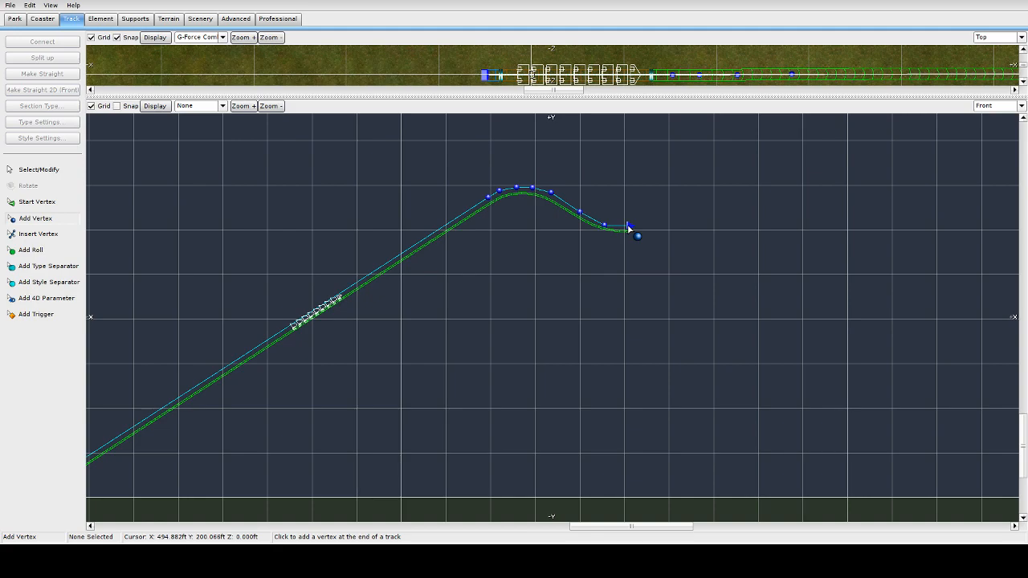
# Undo the three vertices that form the gentler dip after the lift crest
pyautogui.scroll(-1, 655, 233)
pyautogui.scroll(1, 655, 233)
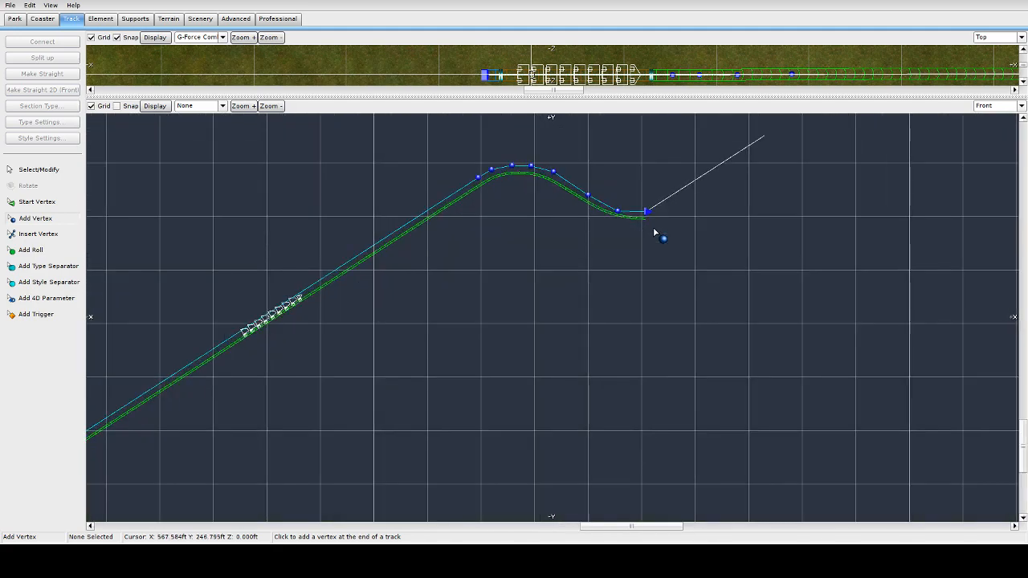
pyautogui.hotkey('ctrl', 'z')
pyautogui.hotkey('ctrl', 'z')
pyautogui.hotkey('ctrl', 'z')
# Try a dip past the crest with three vertices leveling off at about X 489 ft, Y 206 ft, and undo them
pyautogui.moveTo(653, 210); pyautogui.dragTo(576, 195)
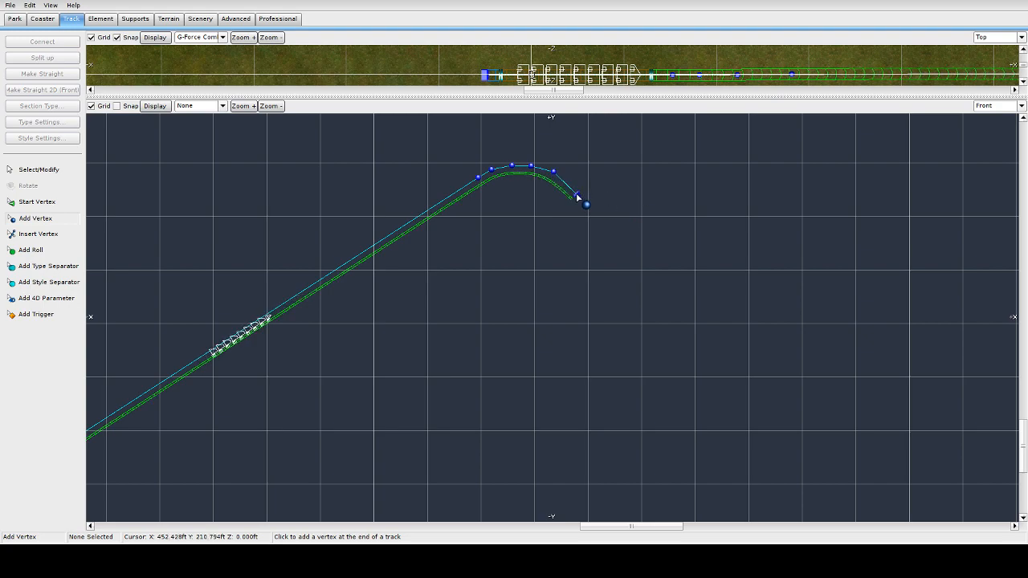
pyautogui.click(606, 200)
pyautogui.click(636, 200)
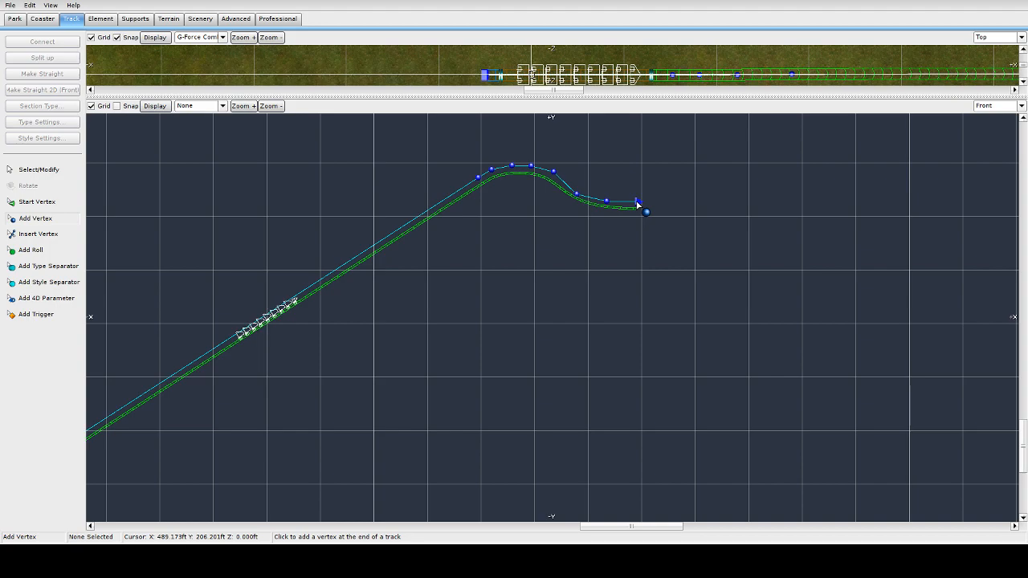
pyautogui.hotkey('ctrl', 'z')
pyautogui.hotkey('ctrl', 'z')
pyautogui.hotkey('ctrl', 'z')
# Try a shorter, shallower dip of three closely spaced vertices just past the crest, and undo them
pyautogui.click(569, 188)
pyautogui.click(587, 194)
pyautogui.click(603, 192)
pyautogui.hotkey('ctrl', 'z')
pyautogui.hotkey('ctrl', 'z')
pyautogui.hotkey('ctrl', 'z')
# Shape a shallow dip after the crest with three vertices, leveling off at about X 478 ft
pyautogui.click(572, 183)
pyautogui.click(591, 188)
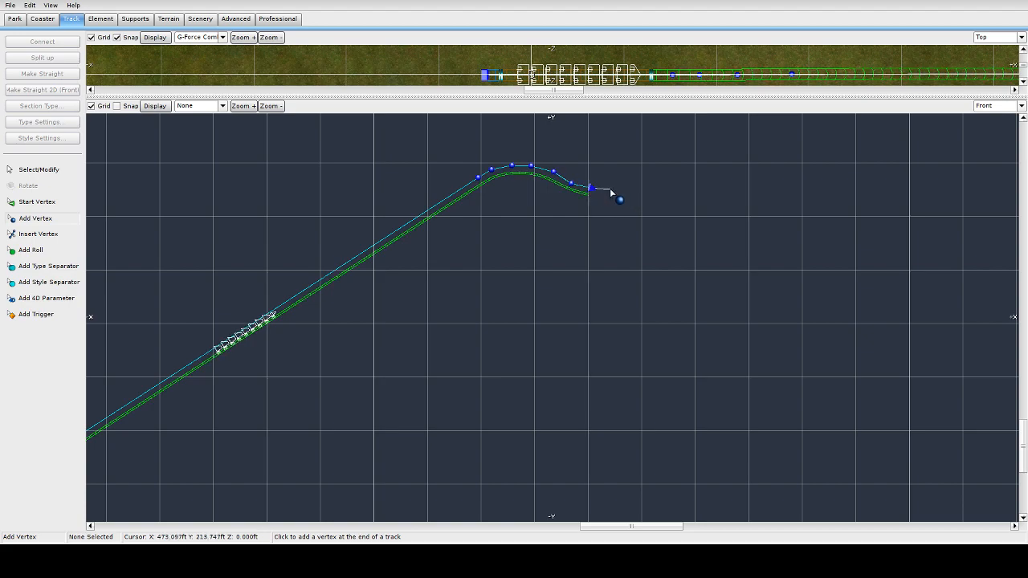
pyautogui.click(617, 188)
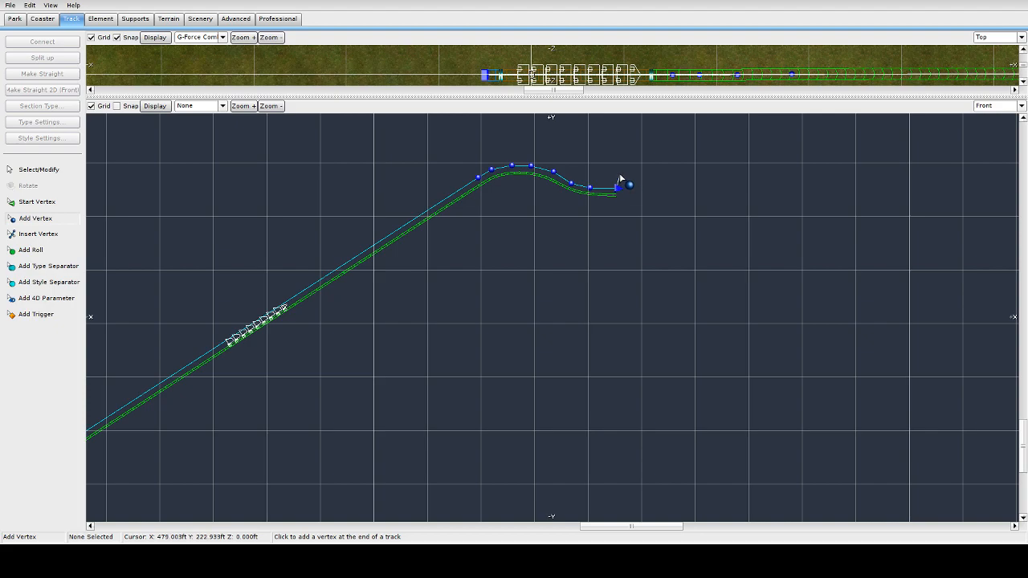
pyautogui.scroll(-2, 620, 193)
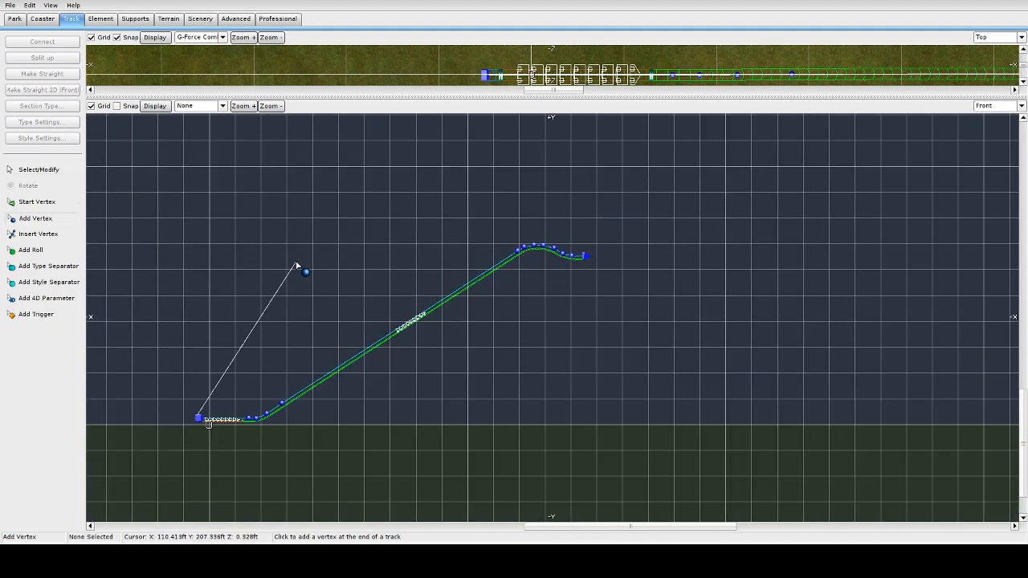
# Select the crest and dip vertices without the end vertex or the lower lift vertices, and depump them
pyautogui.click(36, 169)
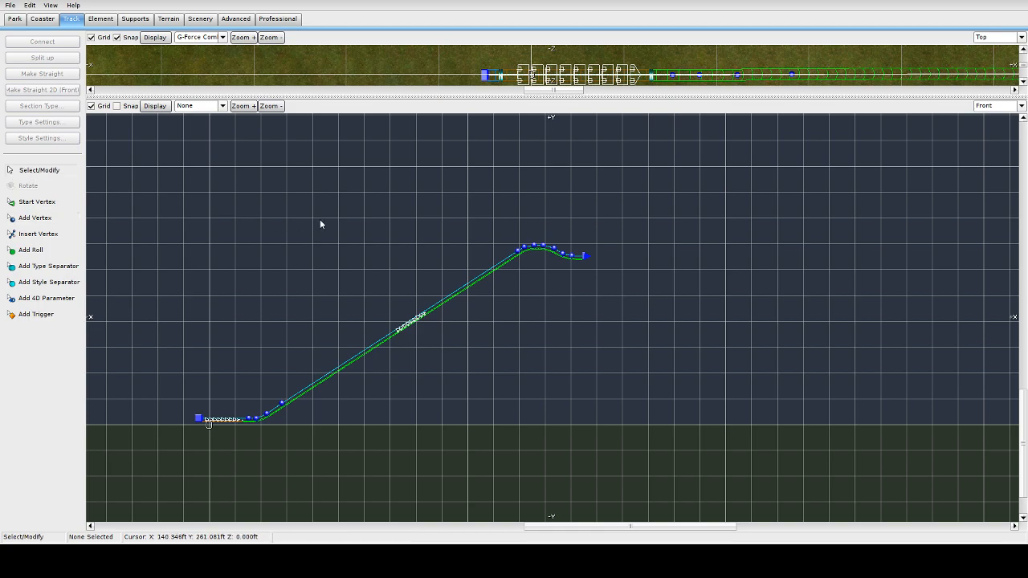
pyautogui.moveTo(315, 200); pyautogui.dragTo(757, 436)
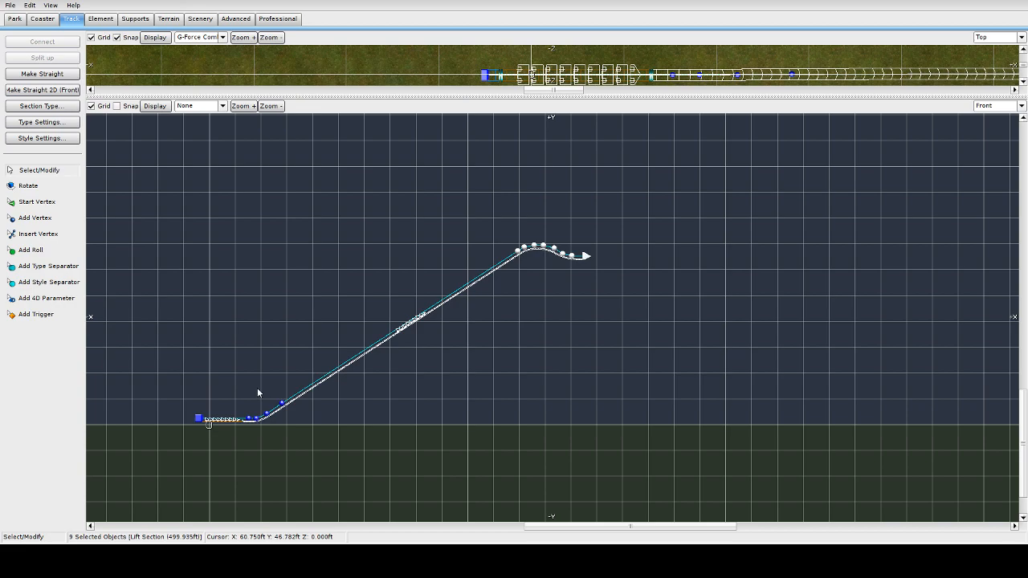
pyautogui.keyDown('shift'); pyautogui.moveTo(267, 390); pyautogui.dragTo(310, 439); pyautogui.keyUp('shift')
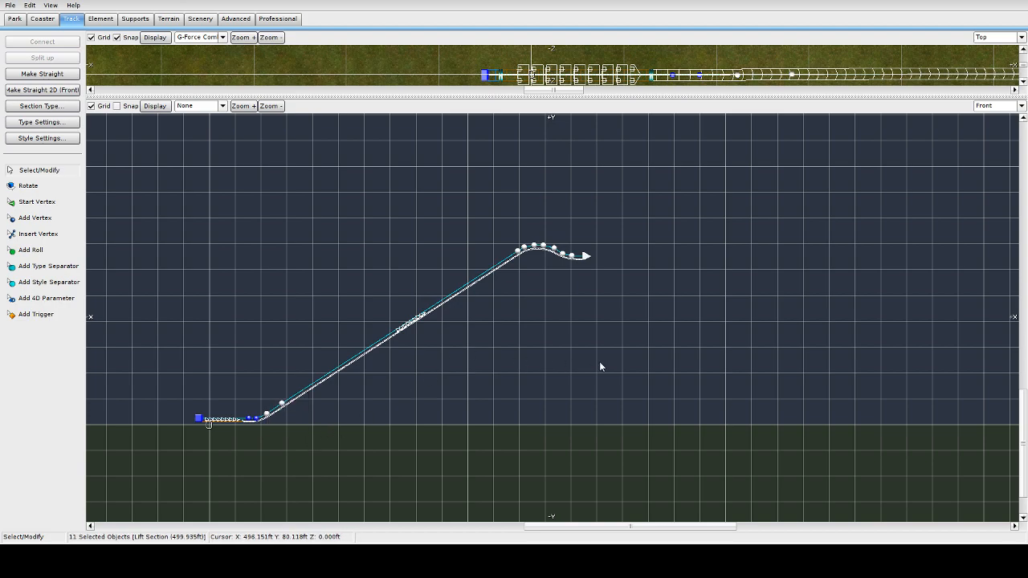
pyautogui.moveTo(498, 225); pyautogui.dragTo(617, 314)
pyautogui.keyDown('shift'); pyautogui.click(588, 258); pyautogui.keyUp('shift')
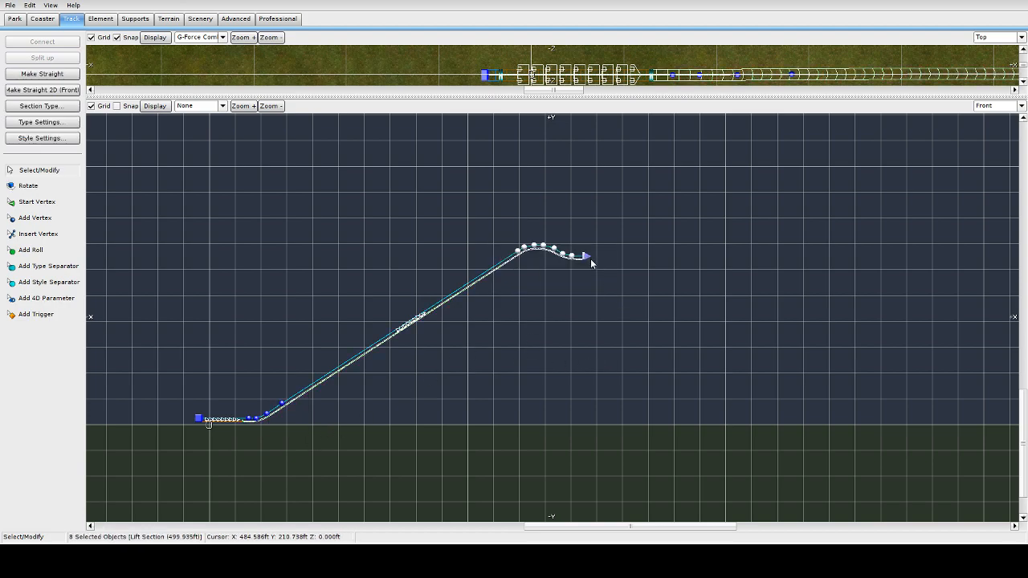
pyautogui.click(100, 19)
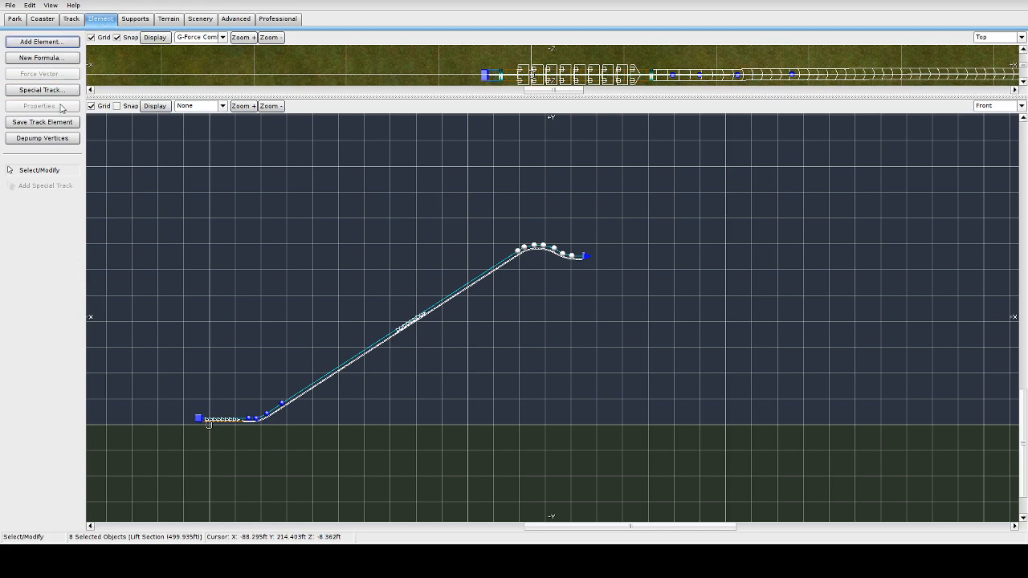
pyautogui.click(49, 142)
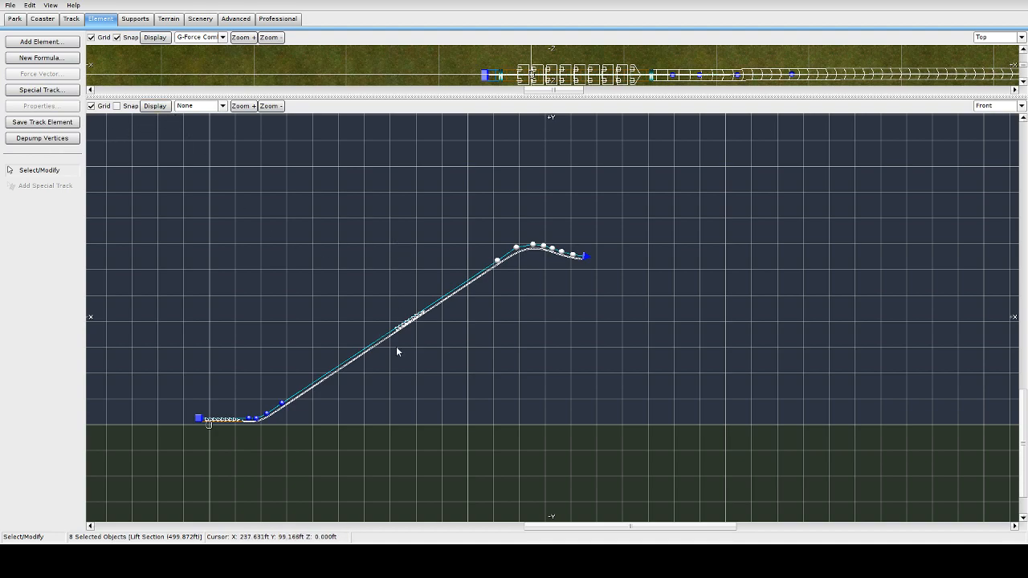
# Try deleting the vertex at the foot of the lift hill's straight slope, and undo the deletion
pyautogui.click(282, 404)
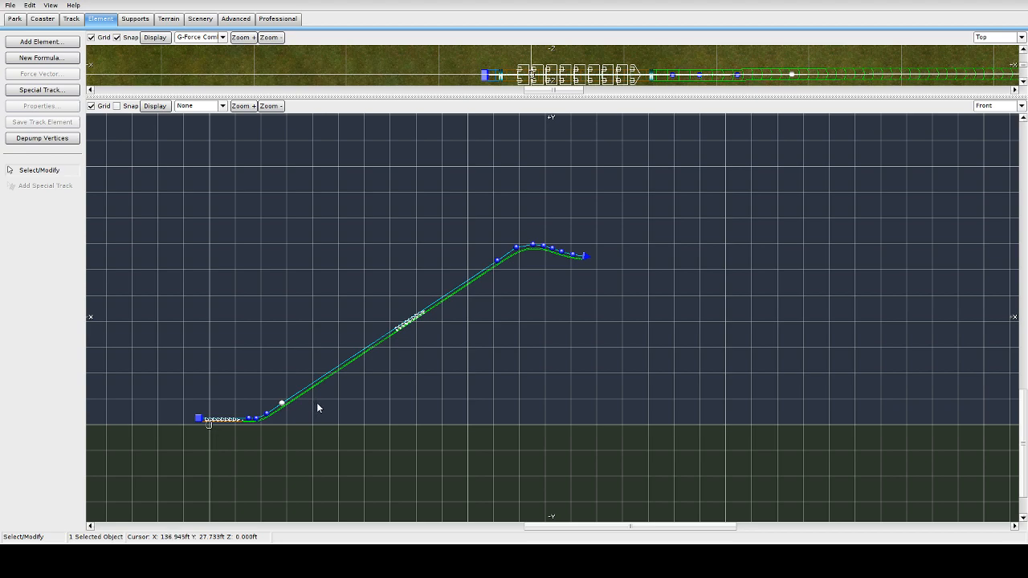
pyautogui.press('Delete')
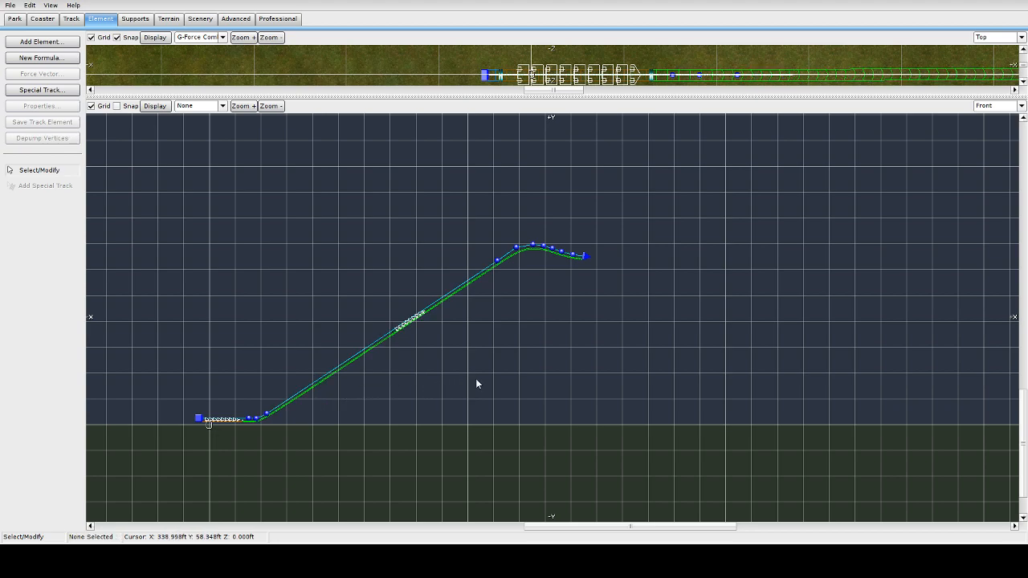
pyautogui.hotkey('ctrl', 'z')
# Make the vertex at the foot of the lift hill's straight slope strict and apply the setting
pyautogui.scroll(7, 299, 385)
pyautogui.scroll(-3, 297, 385)
pyautogui.moveTo(296, 385); pyautogui.dragTo(671, 270, button='middle')
pyautogui.moveTo(584, 350); pyautogui.dragTo(579, 343, button='middle')
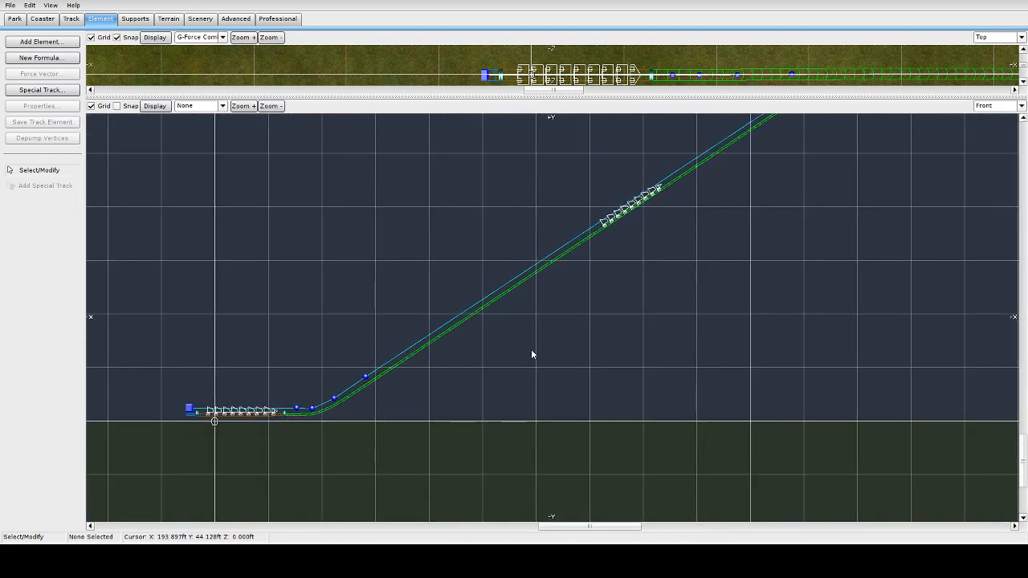
pyautogui.doubleClick(366, 380)
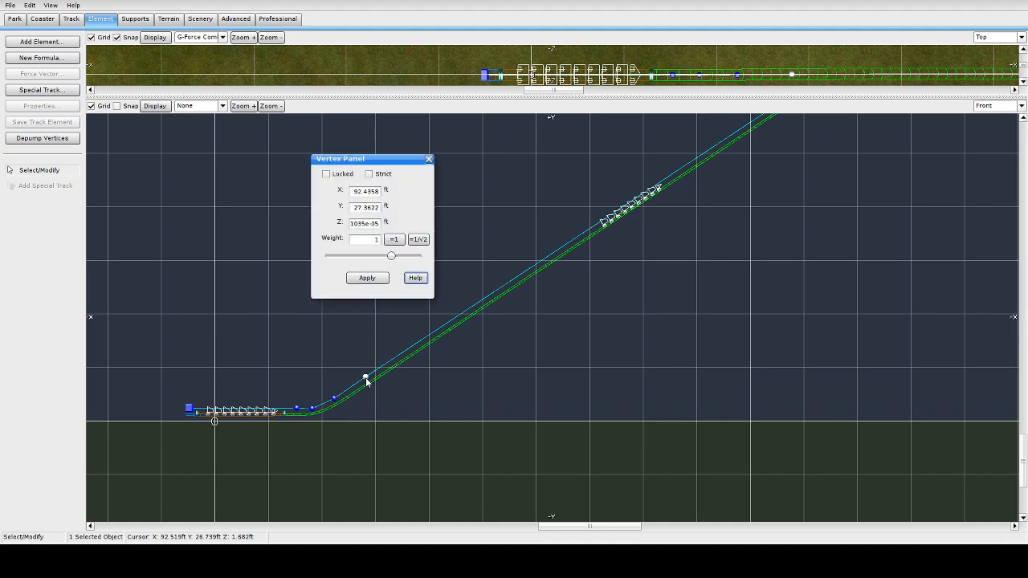
pyautogui.click(368, 173)
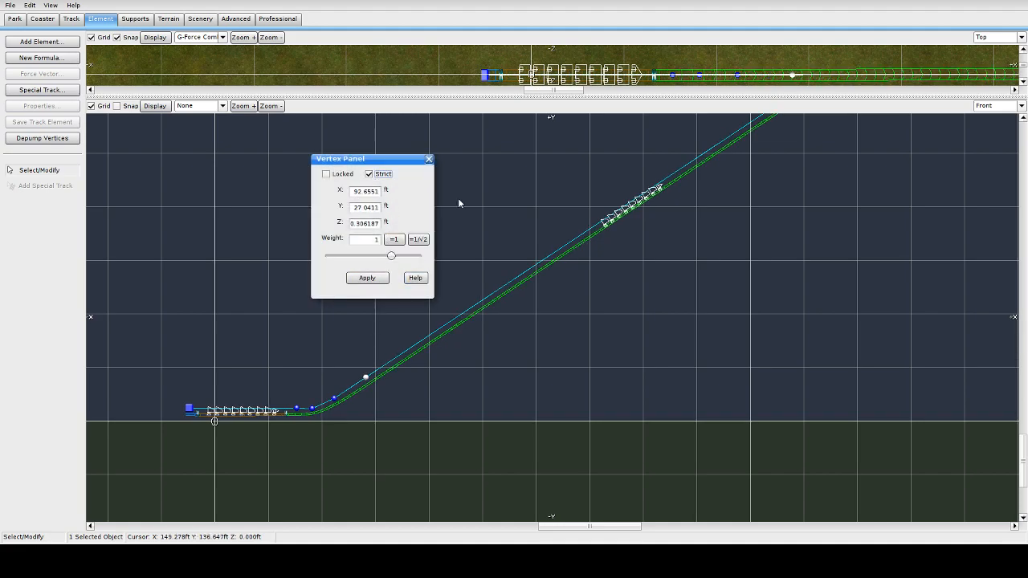
pyautogui.click(372, 278)
pyautogui.click(429, 158)
# Make the vertex at the upper end of the lift slope, just before the crest, strict and apply it
pyautogui.scroll(-2, 678, 253)
pyautogui.moveTo(679, 250); pyautogui.dragTo(621, 286, button='right')
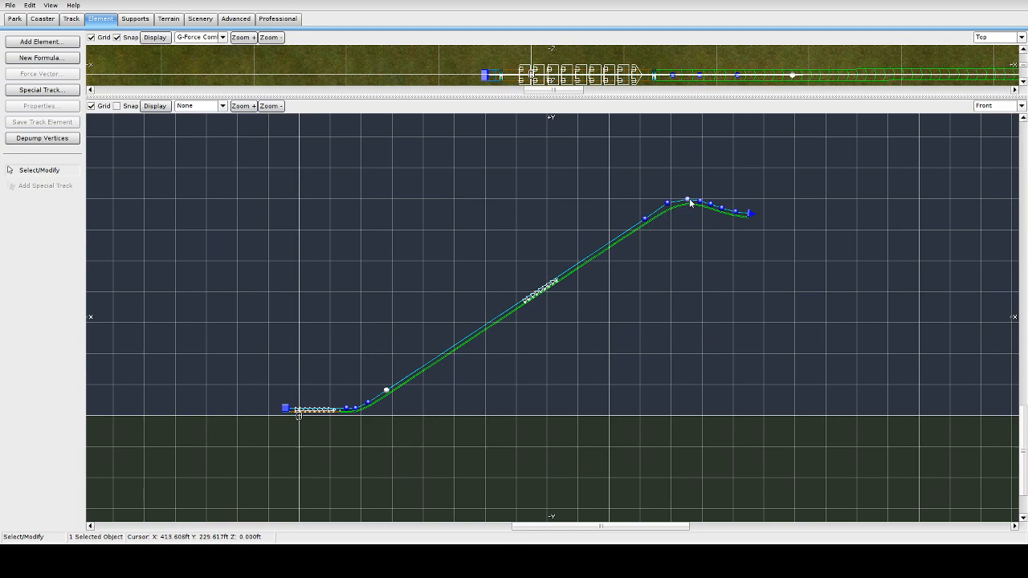
pyautogui.click(646, 219)
pyautogui.doubleClick(646, 220)
pyautogui.click(369, 173)
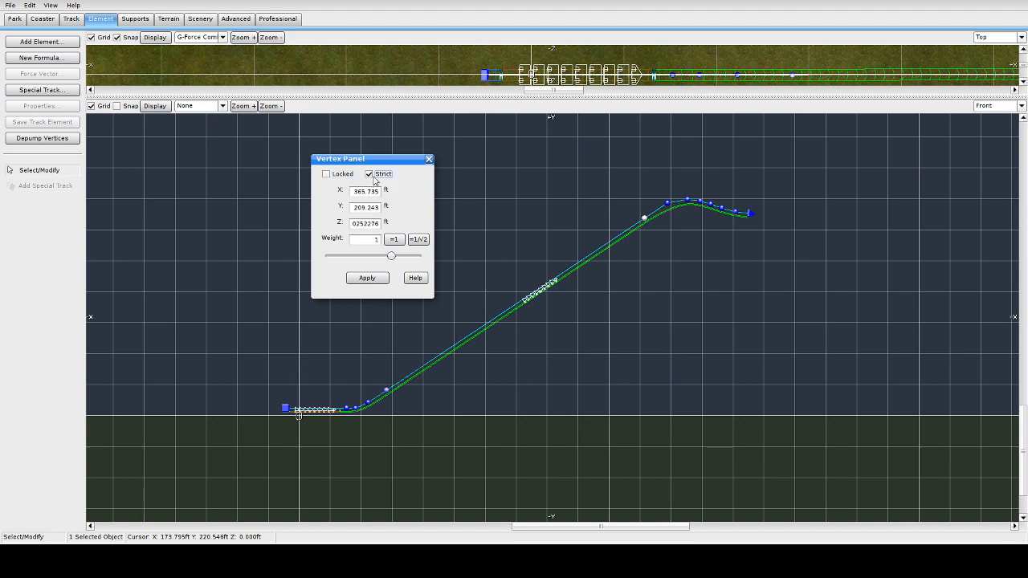
pyautogui.click(375, 278)
pyautogui.click(429, 159)
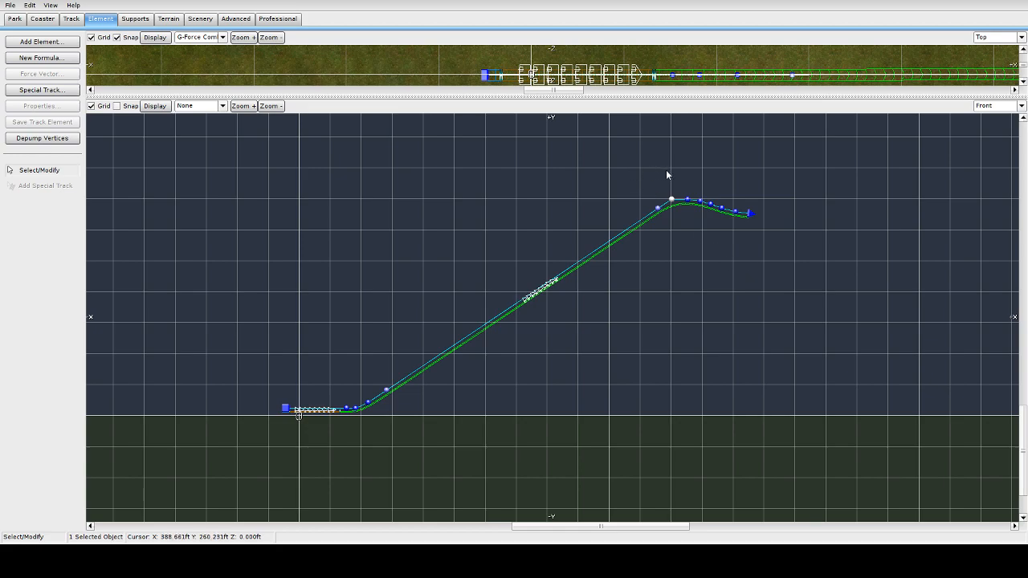
# Delete the dip vertices past the crest, along with the vertex in the middle of the crest
pyautogui.click(753, 216)
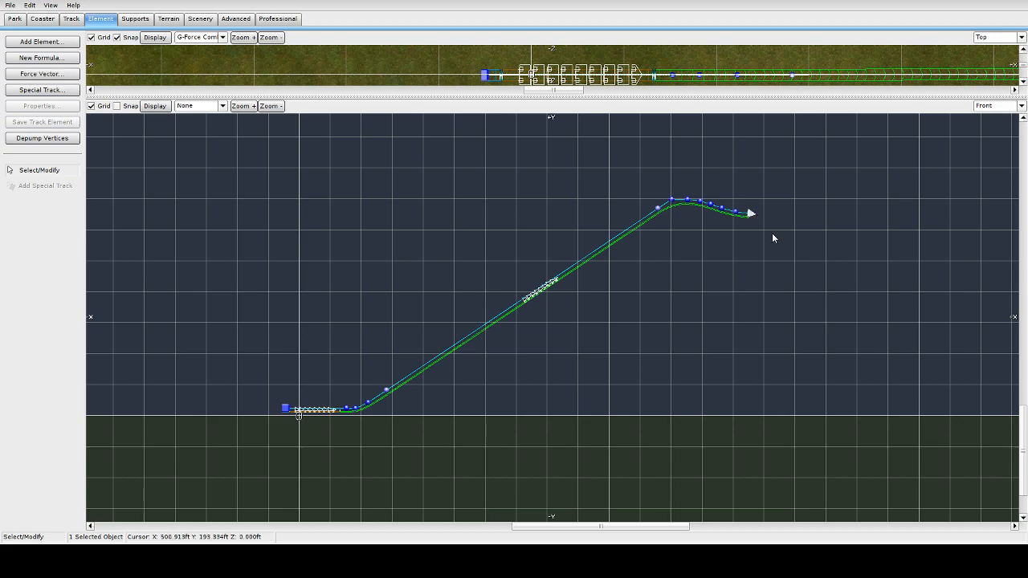
pyautogui.moveTo(744, 221); pyautogui.dragTo(711, 206)
pyautogui.click(711, 205)
pyautogui.press('Delete')
pyautogui.click(689, 200)
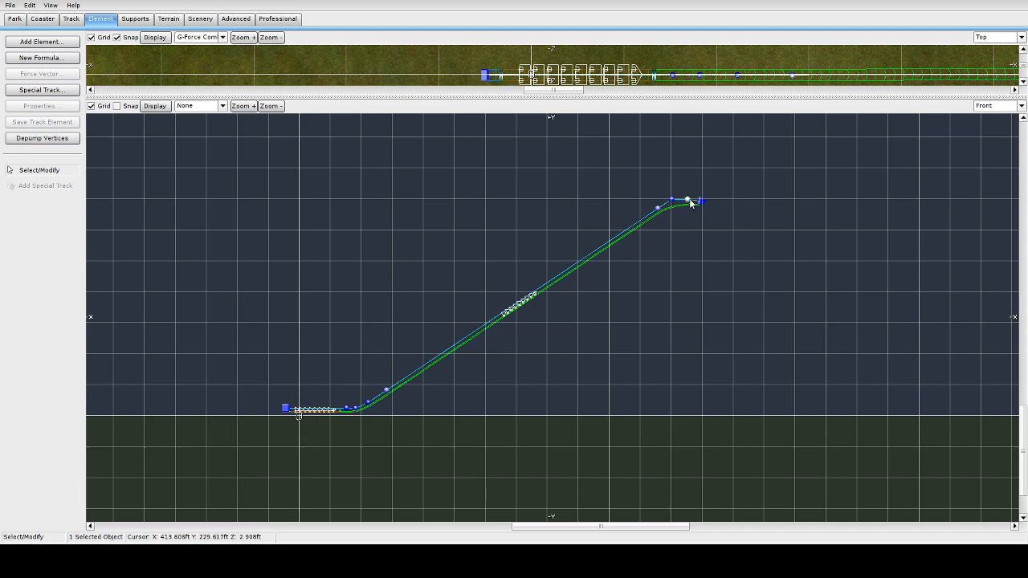
pyautogui.press('Delete')
# Move the track's end vertex closer to the crest, to about X 408 ft, Y 231 ft
pyautogui.scroll(3, 738, 219)
pyautogui.scroll(-2, 727, 209)
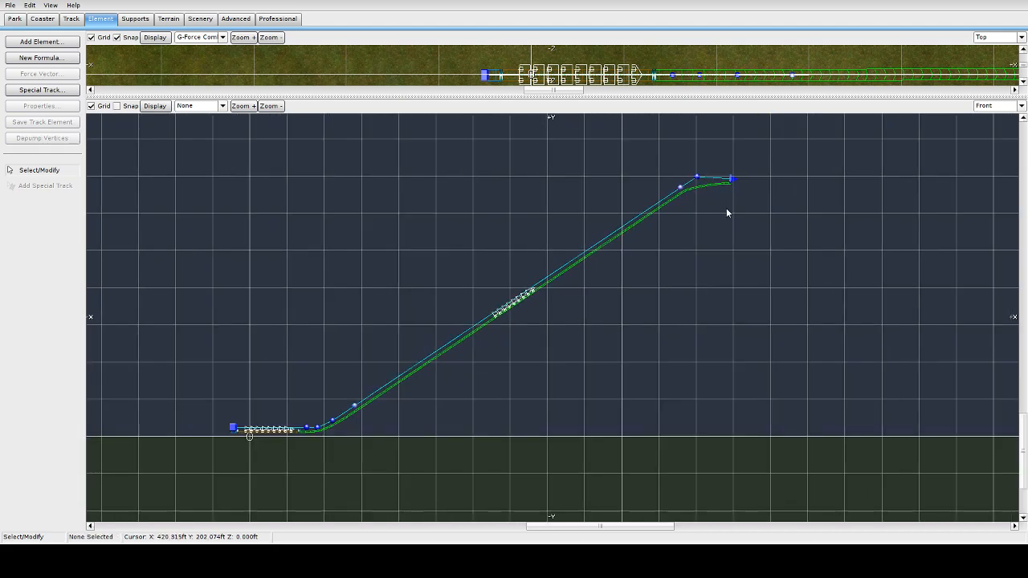
pyautogui.moveTo(738, 235); pyautogui.dragTo(648, 284, button='right')
pyautogui.scroll(2, 687, 245)
pyautogui.moveTo(691, 240); pyautogui.dragTo(645, 274, button='right')
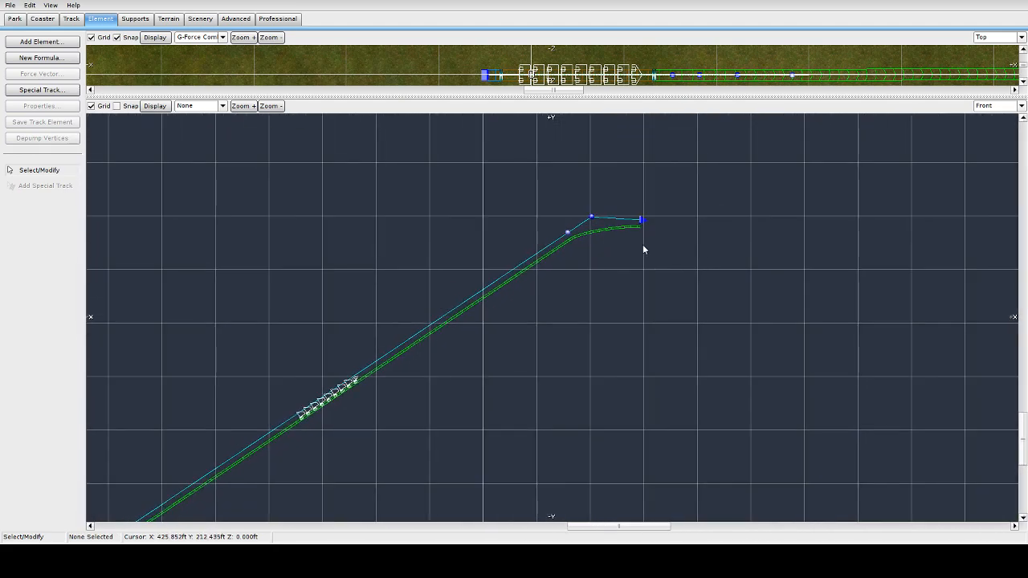
pyautogui.moveTo(641, 219); pyautogui.dragTo(615, 218)
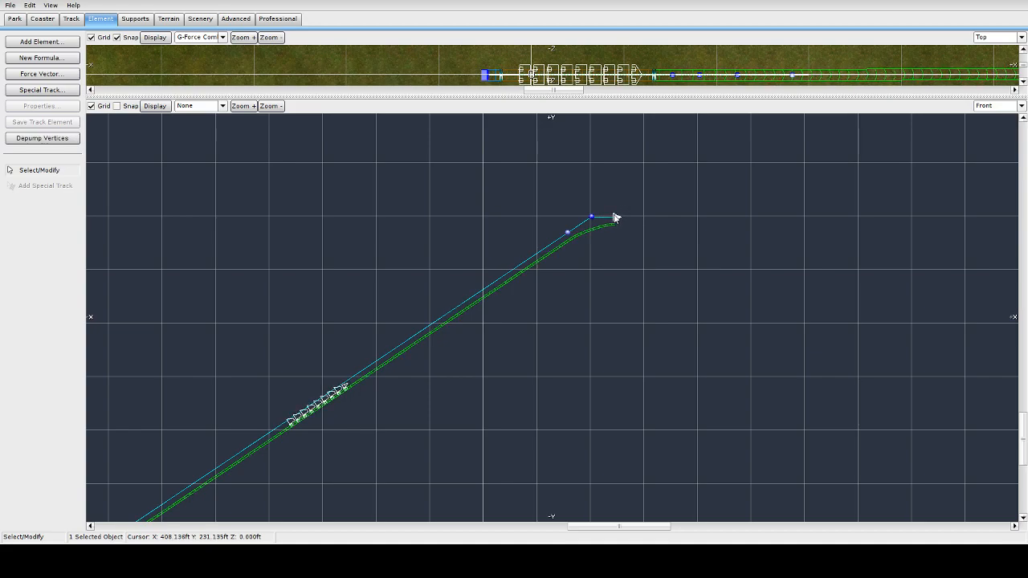
# Try starting the descent past the crest with vertices reaching about X 439 ft, Y 218 ft, try a flatter second vertex, and undo them all
pyautogui.click(69, 19)
pyautogui.click(35, 218)
pyautogui.click(642, 226)
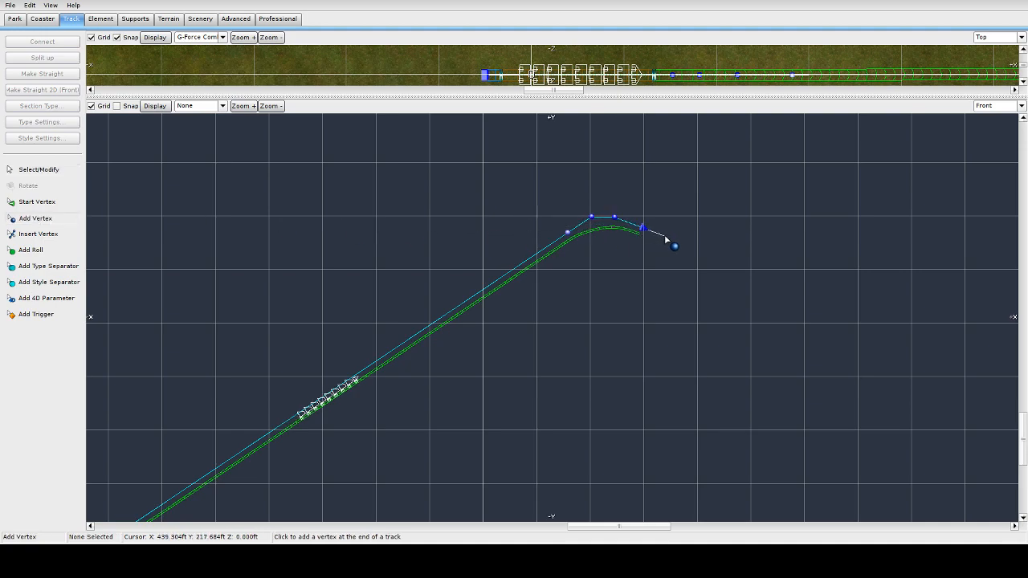
pyautogui.click(665, 235)
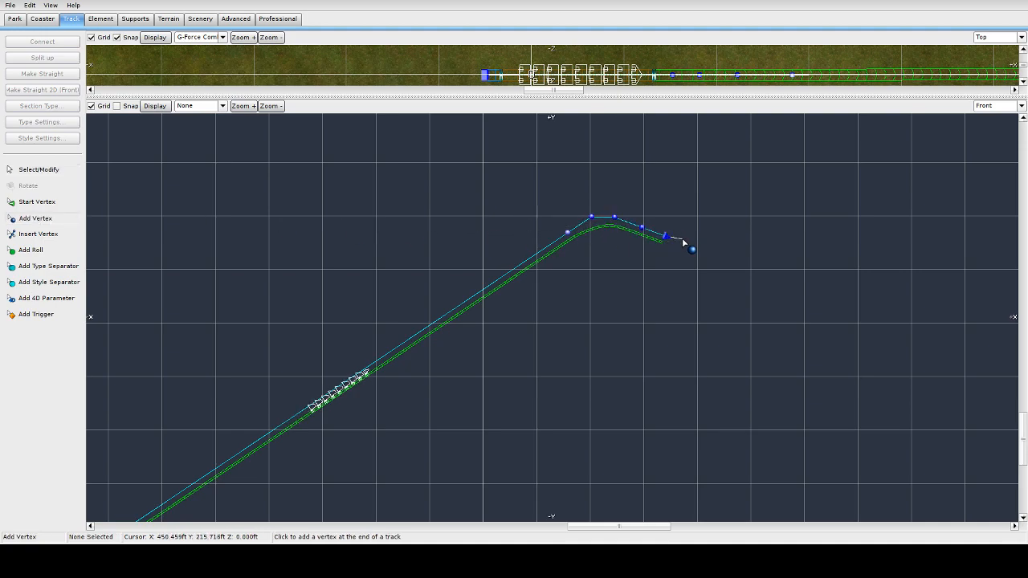
pyautogui.hotkey('ctrl', 'z')
pyautogui.click(670, 227)
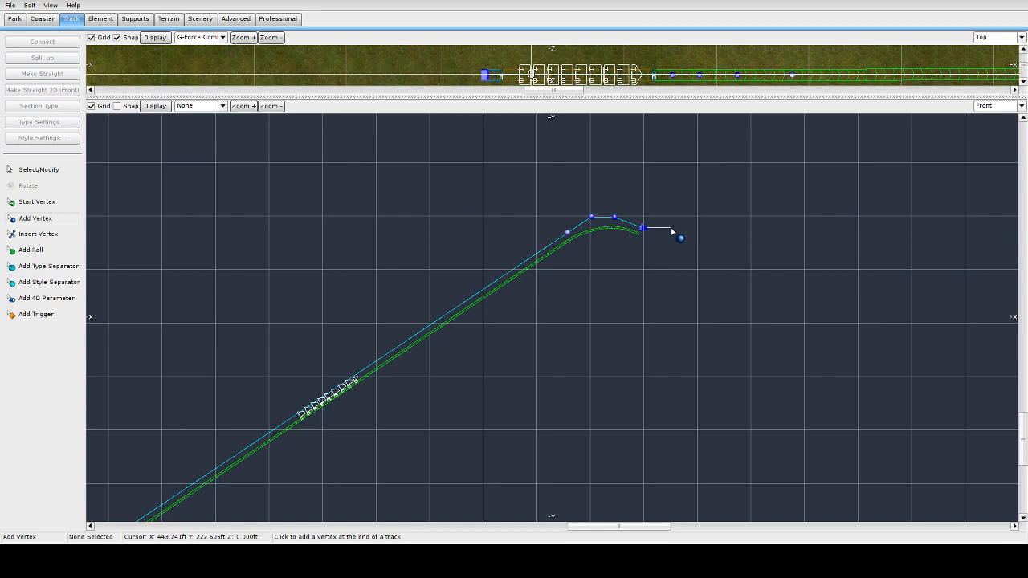
pyautogui.hotkey('ctrl', 'z')
pyautogui.hotkey('ctrl', 'z')
# Try two more two-vertex dips past the crest, each leveling off at about X 443 ft, Y 222 ft, and undo each
pyautogui.click(655, 230)
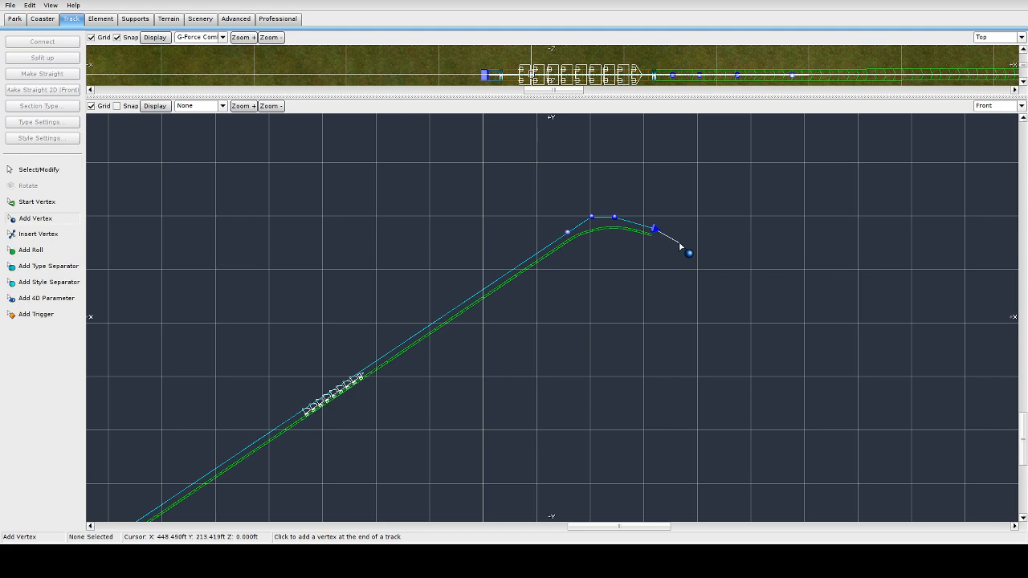
pyautogui.click(679, 229)
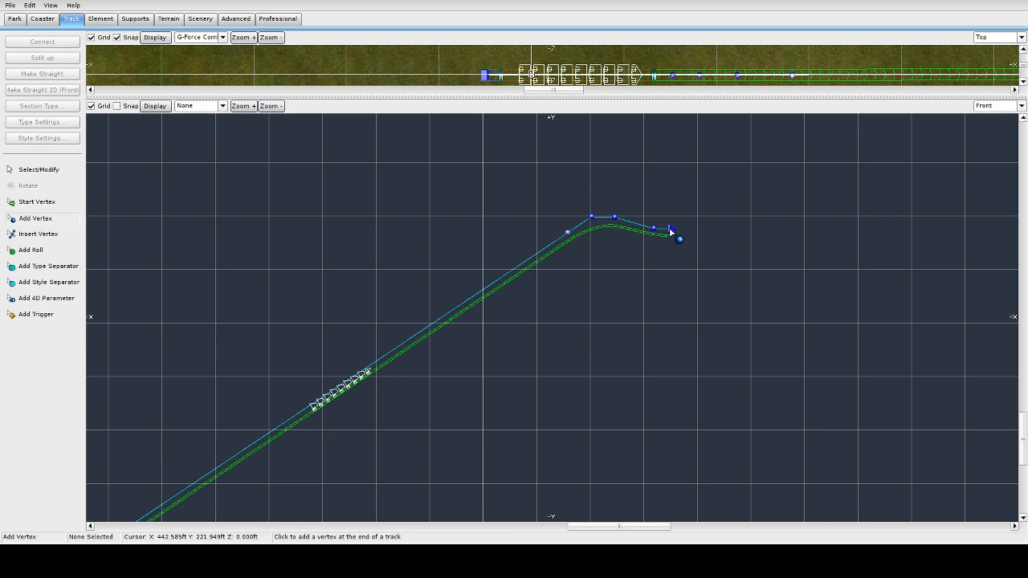
pyautogui.hotkey('ctrl', 'z')
pyautogui.hotkey('ctrl', 'z')
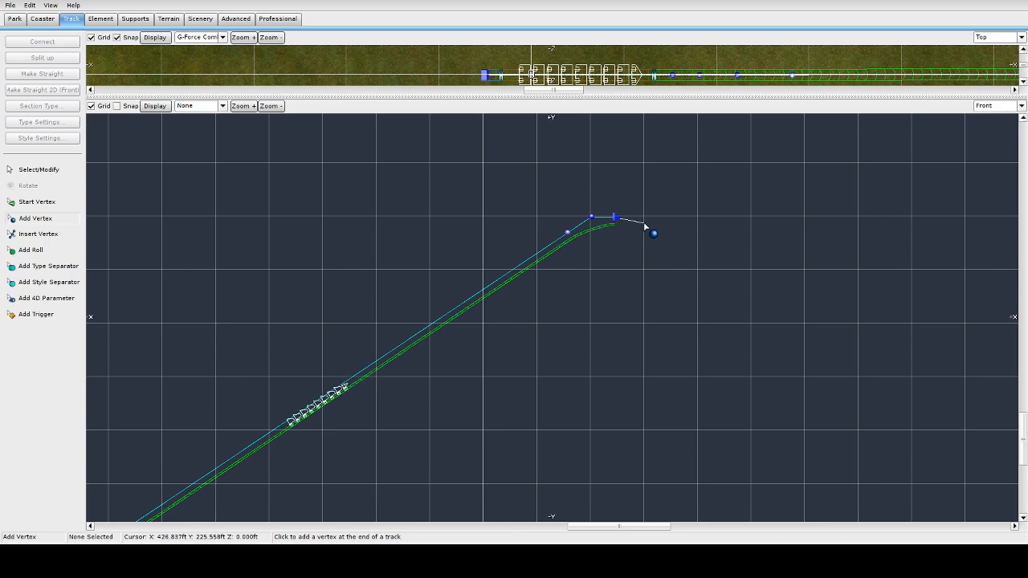
pyautogui.click(645, 229)
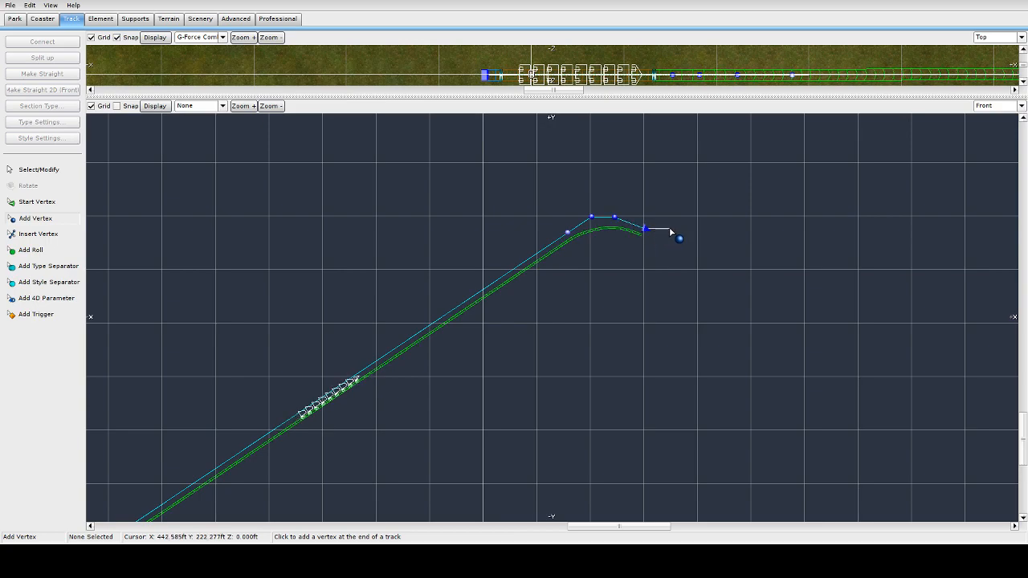
pyautogui.click(672, 230)
pyautogui.hotkey('ctrl', 'z')
pyautogui.hotkey('ctrl', 'z')
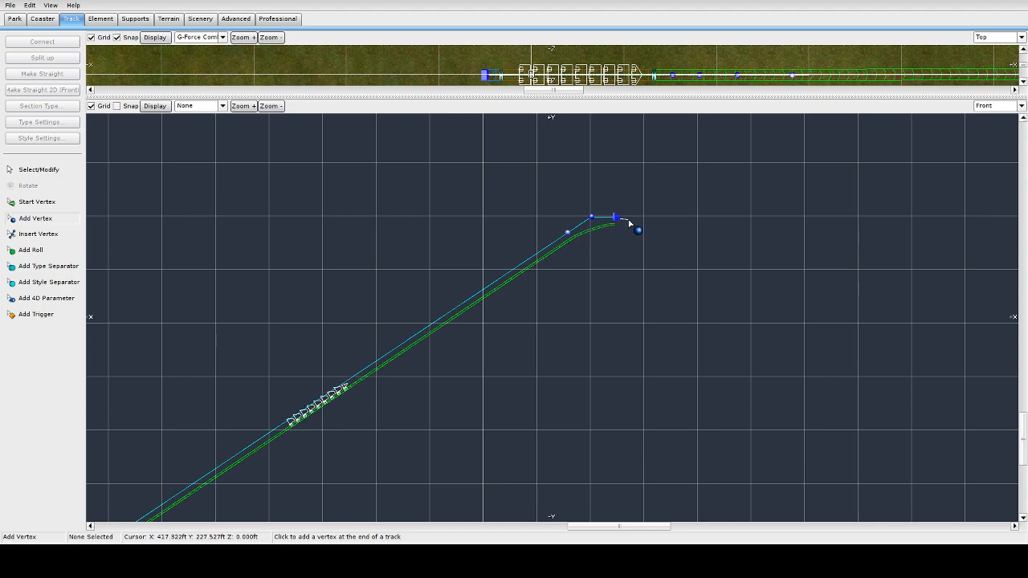
# Extend the track past the crest with closely spaced vertices sloping gradually down to about X 460 ft
pyautogui.click(645, 224)
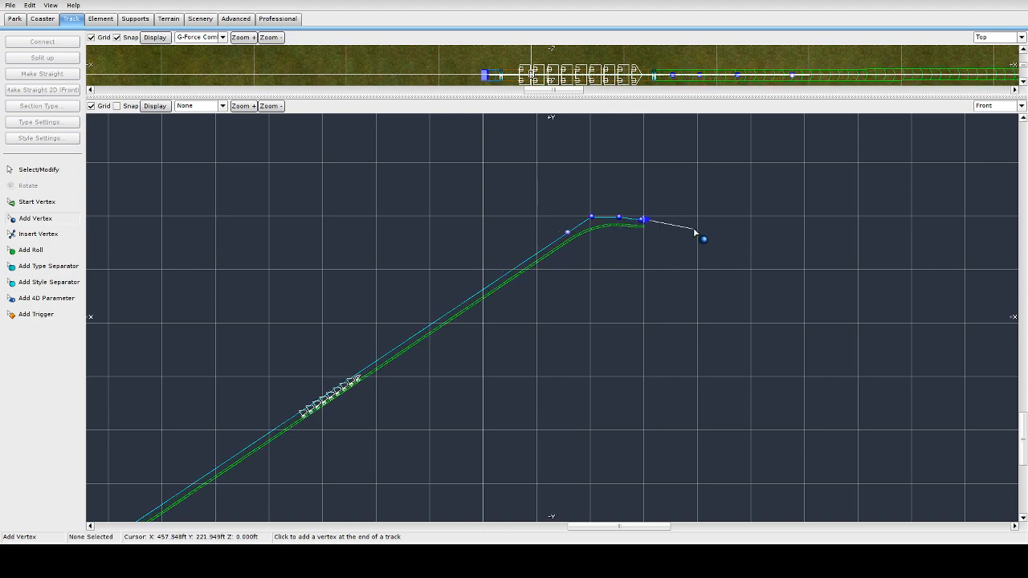
pyautogui.click(660, 225)
pyautogui.click(679, 232)
pyautogui.click(698, 235)
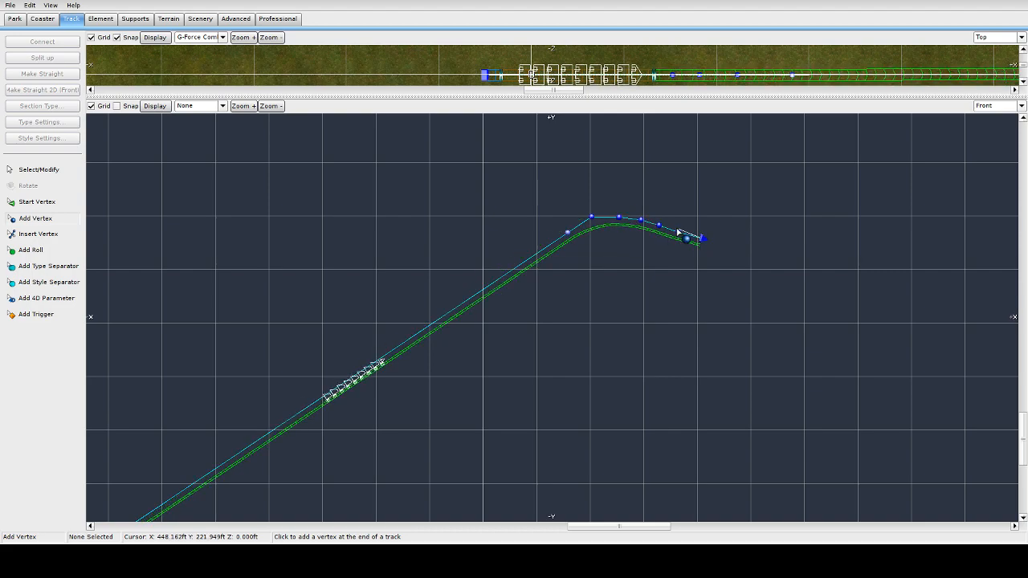
# Delete the closely spaced vertices sloping down past the lift hill's crest
pyautogui.click(43, 175)
pyautogui.moveTo(619, 204); pyautogui.dragTo(805, 297)
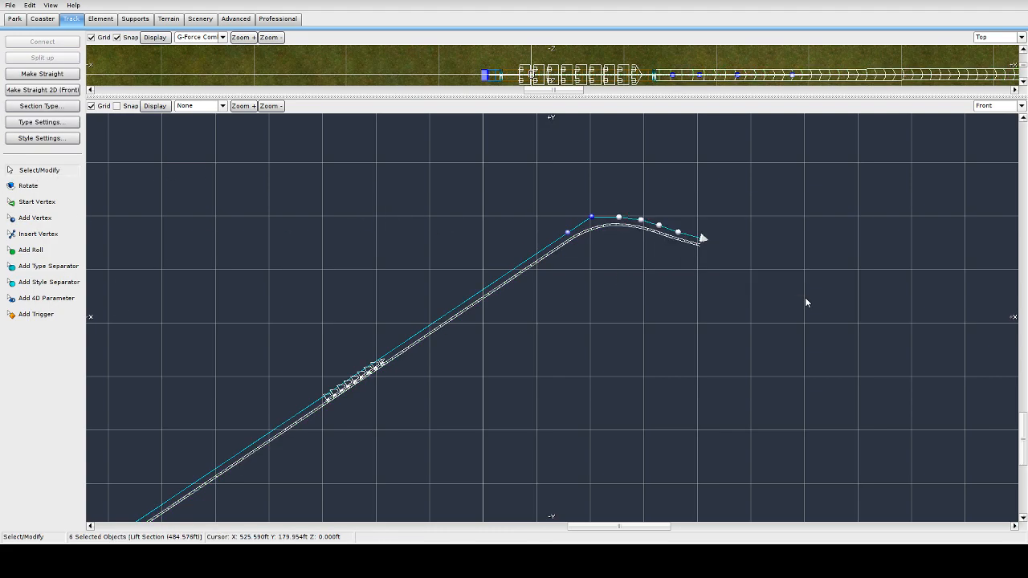
pyautogui.press('Delete')
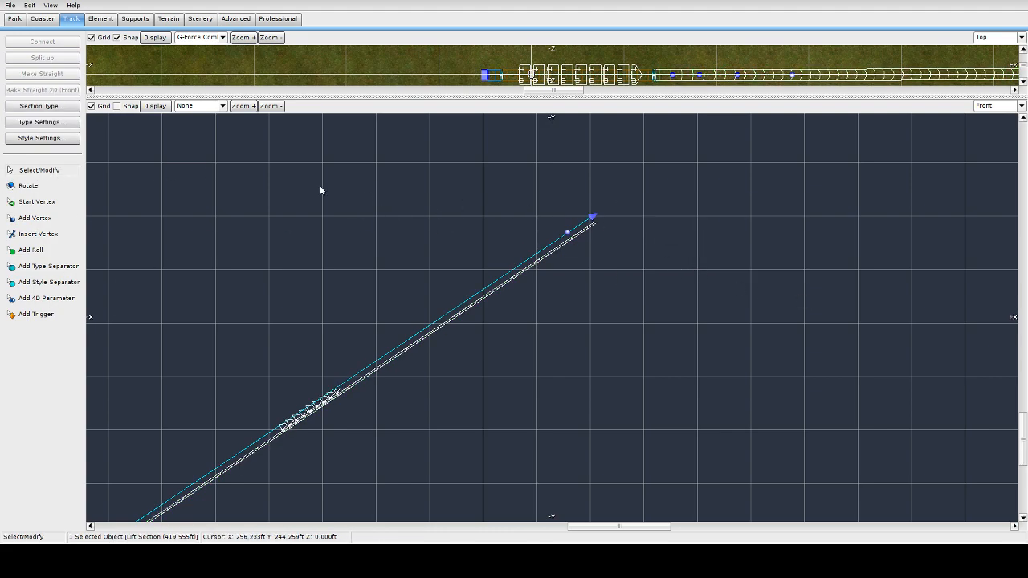
# Try a wide three-vertex dip past the crest leveling off at about X 459 ft, Y 221 ft, and undo it
pyautogui.click(35, 218)
pyautogui.click(630, 218)
pyautogui.click(667, 230)
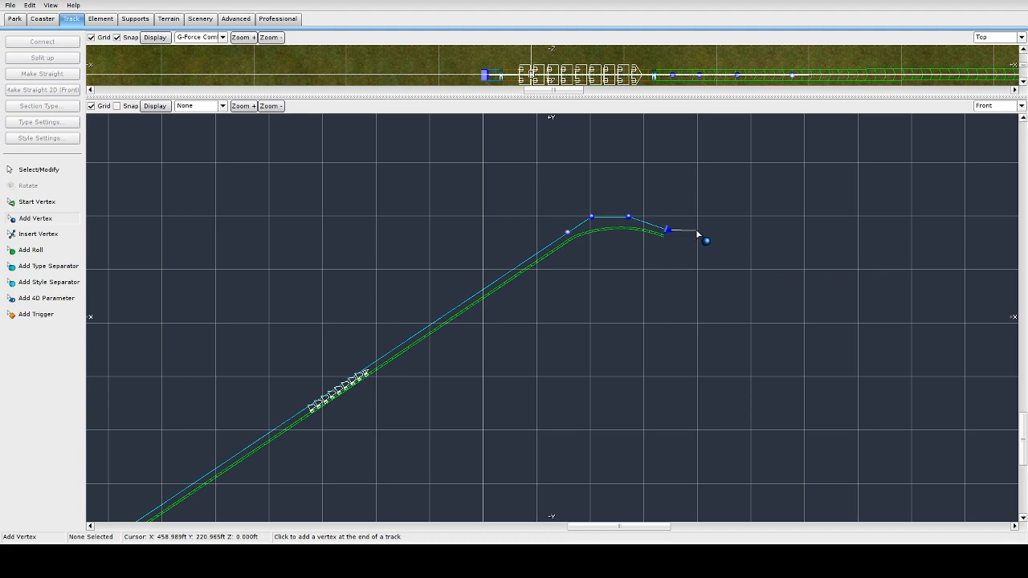
pyautogui.click(697, 232)
pyautogui.scroll(-2, 695, 235)
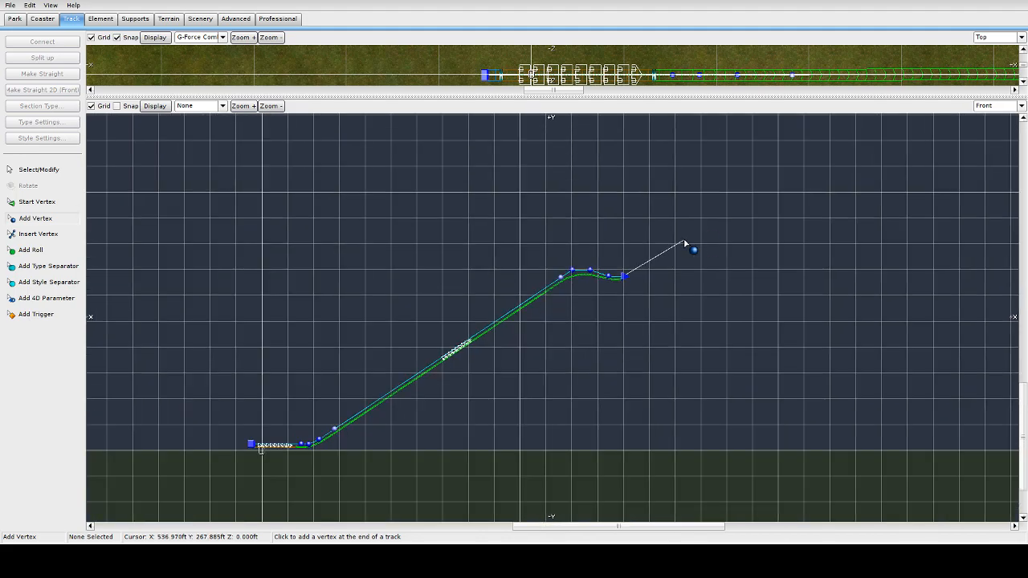
pyautogui.scroll(3, 683, 239)
pyautogui.moveTo(679, 244); pyautogui.dragTo(569, 308, button='right')
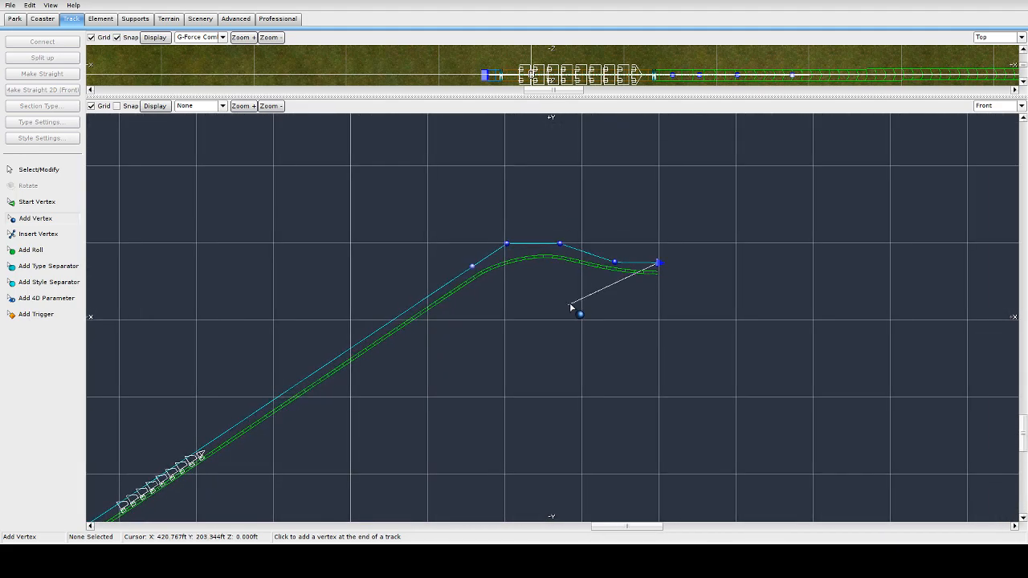
pyautogui.scroll(-2, 569, 307)
pyautogui.scroll(1, 681, 296)
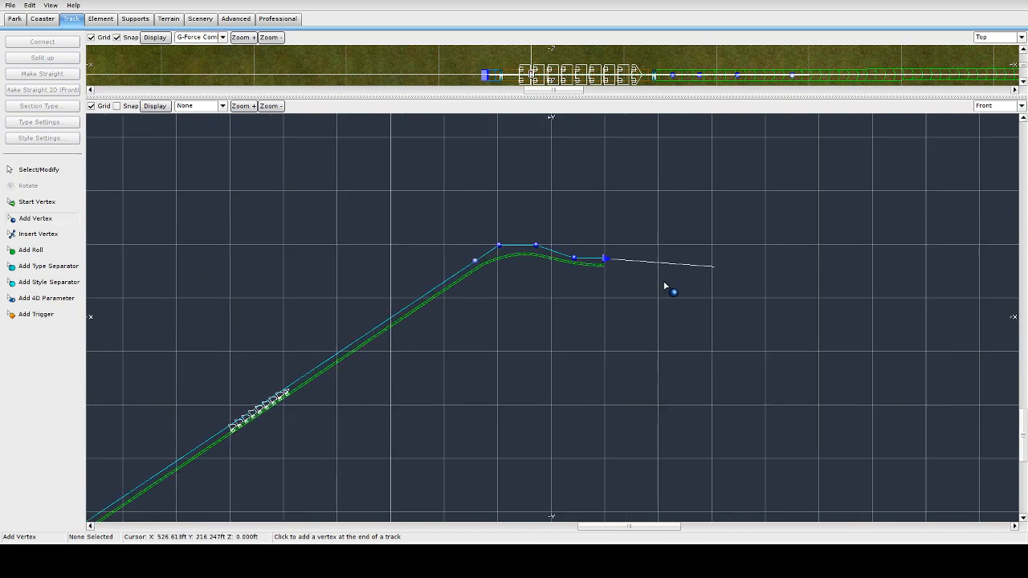
pyautogui.hotkey('ctrl', 'z')
pyautogui.hotkey('ctrl', 'z')
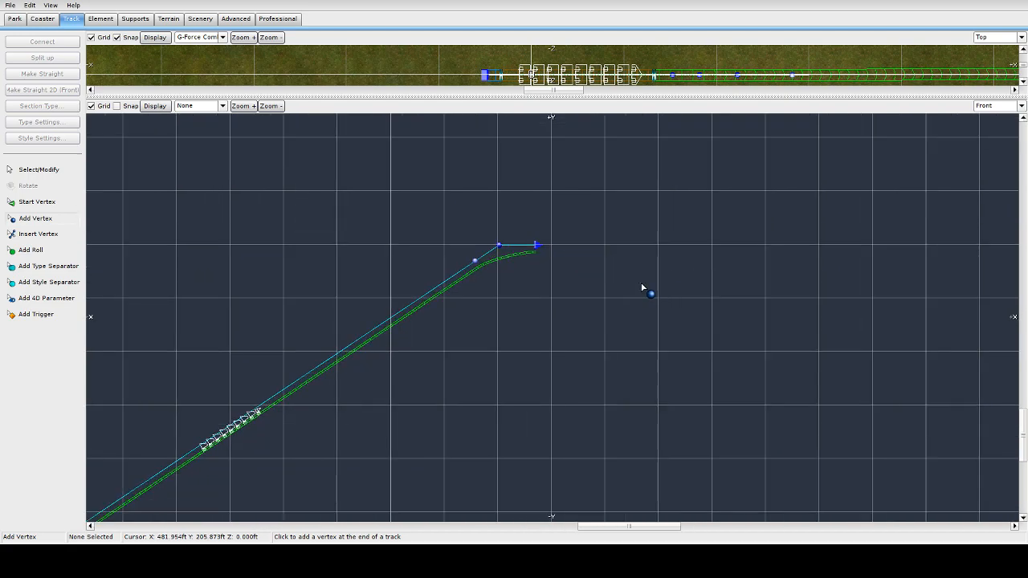
pyautogui.hotkey('ctrl', 'z')
# Add a level vertex just past the crest, try two short dips beyond it, and undo only the dips
pyautogui.click(519, 245)
pyautogui.click(537, 257)
pyautogui.click(570, 258)
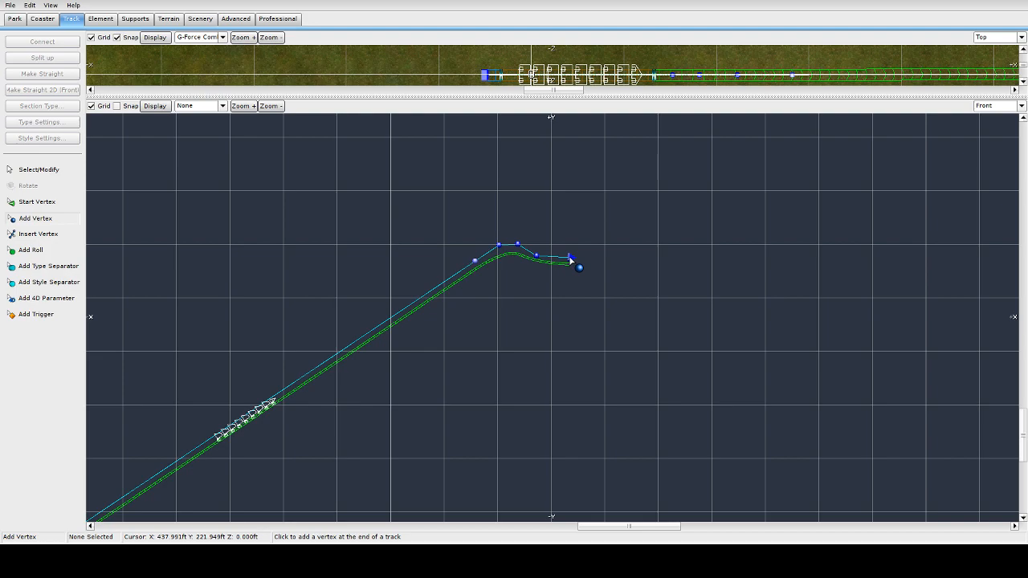
pyautogui.hotkey('ctrl', 'z')
pyautogui.click(551, 257)
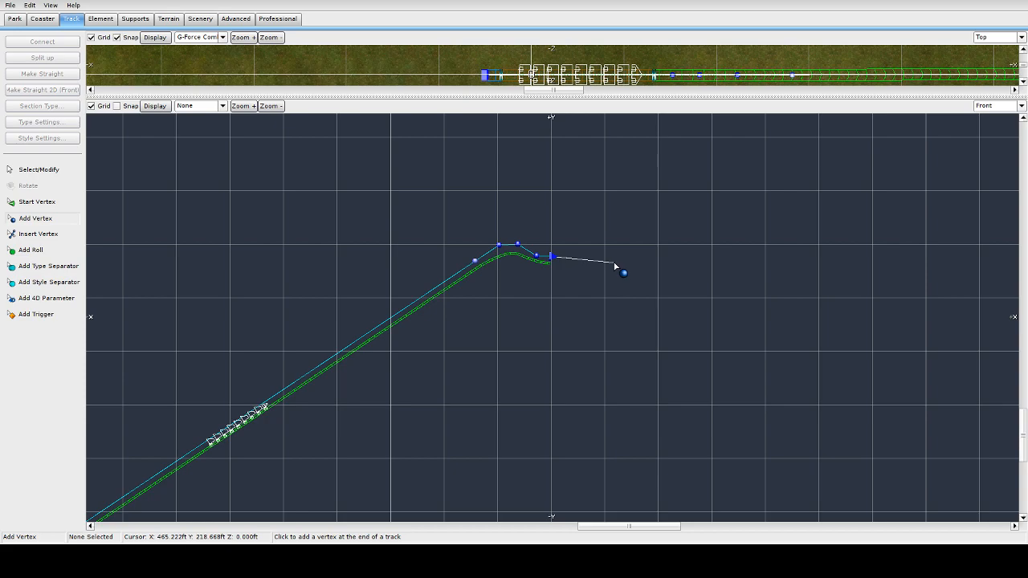
pyautogui.hotkey('ctrl', 'z')
pyautogui.hotkey('ctrl', 'z')
# Try a tight, steep dip past the crest with six closely spaced vertices and undo all six
pyautogui.click(529, 243)
pyautogui.click(539, 248)
pyautogui.click(544, 258)
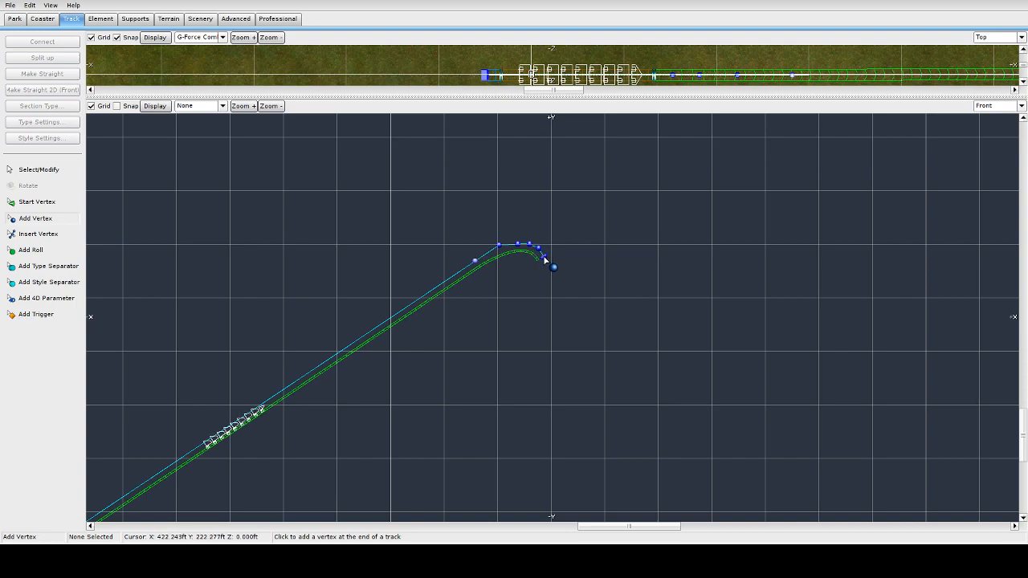
pyautogui.click(552, 262)
pyautogui.click(563, 265)
pyautogui.click(573, 266)
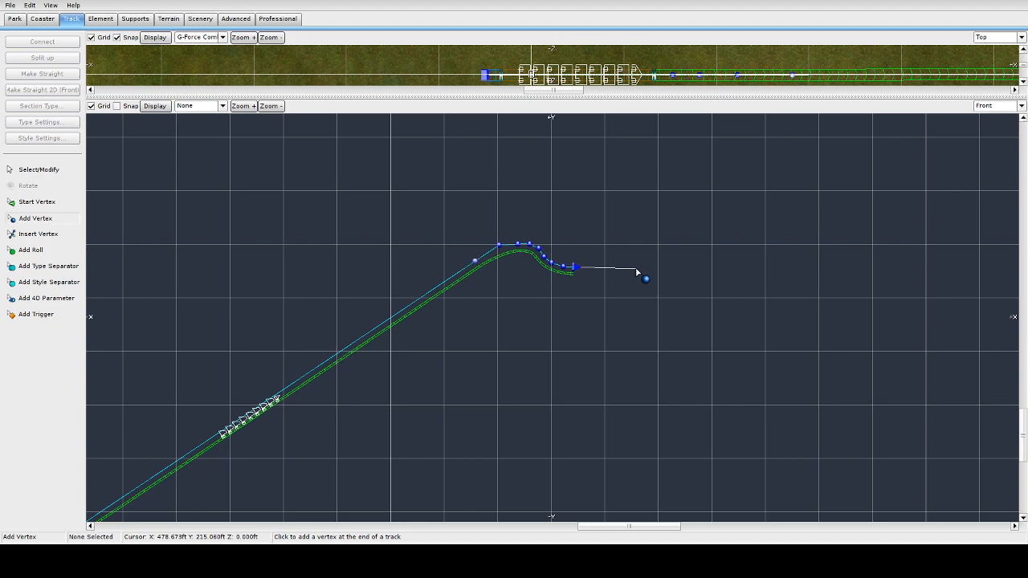
pyautogui.scroll(2, 637, 273)
pyautogui.hotkey('ctrl', 'z')
pyautogui.hotkey('ctrl', 'z')
pyautogui.hotkey('ctrl', 'z')
pyautogui.hotkey('ctrl', 'z')
pyautogui.hotkey('ctrl', 'z')
pyautogui.hotkey('ctrl', 'z')
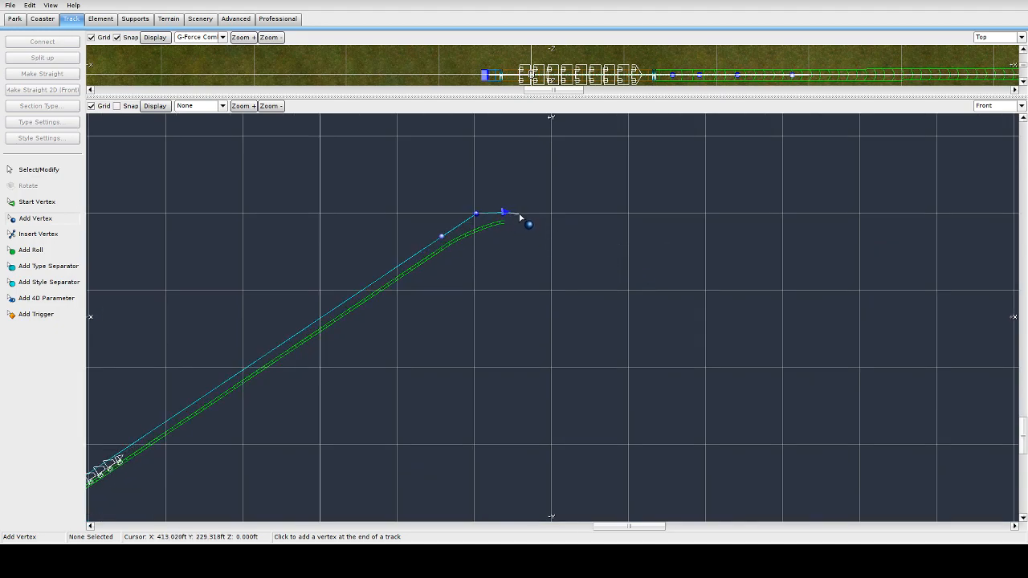
# Extend the crest and shape a compact dip with eight vertices, leveling off at about Y 216 ft
pyautogui.click(536, 215)
pyautogui.click(547, 215)
pyautogui.click(560, 228)
pyautogui.click(566, 234)
pyautogui.click(573, 239)
pyautogui.click(585, 244)
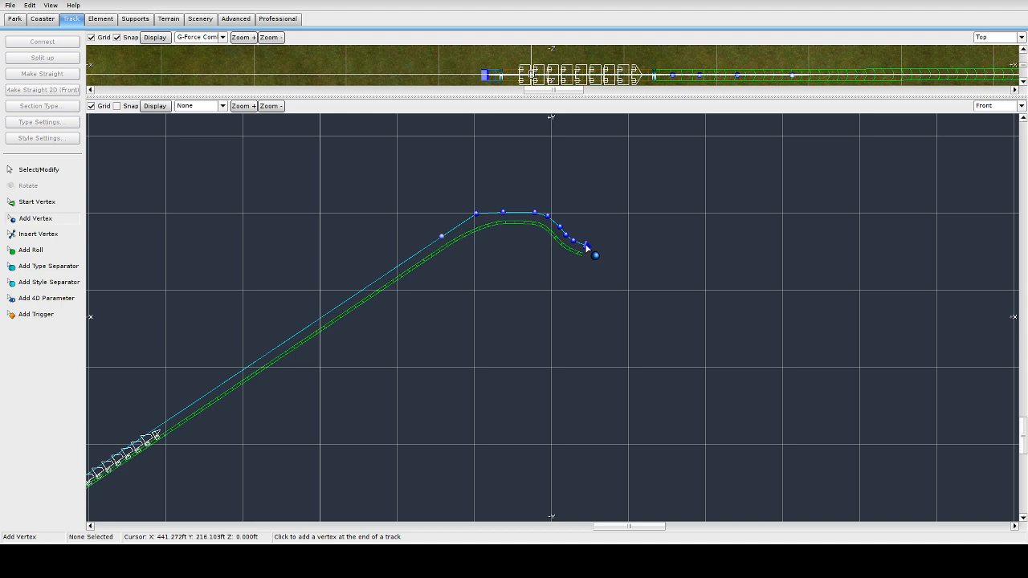
pyautogui.click(604, 246)
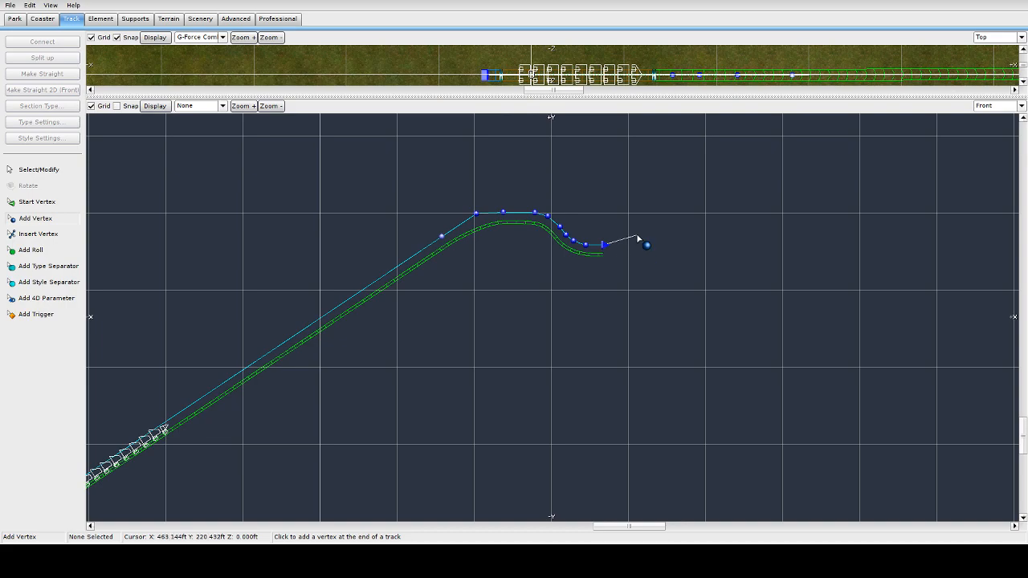
pyautogui.scroll(-5, 641, 233)
pyautogui.scroll(4, 643, 238)
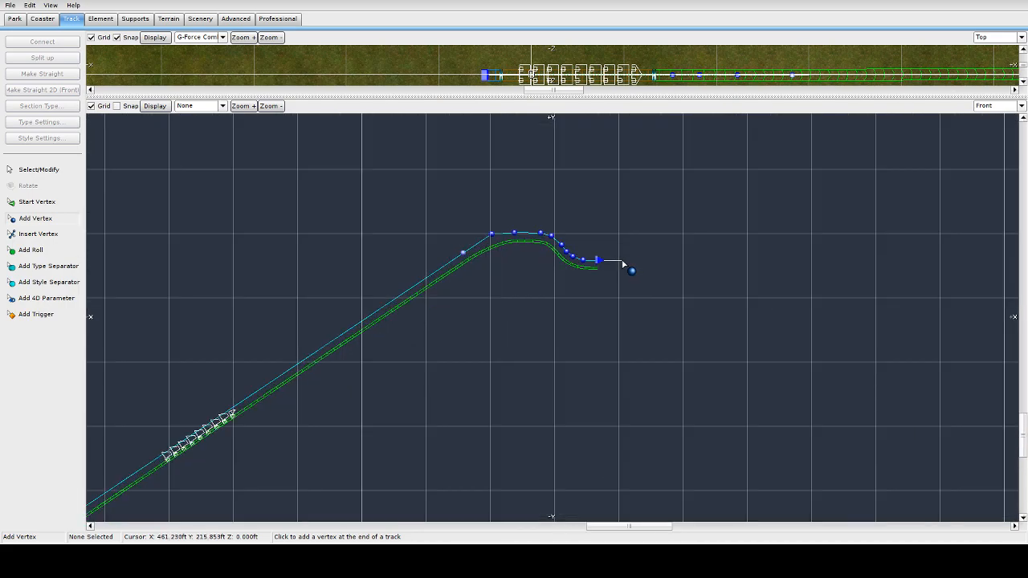
pyautogui.click(613, 263)
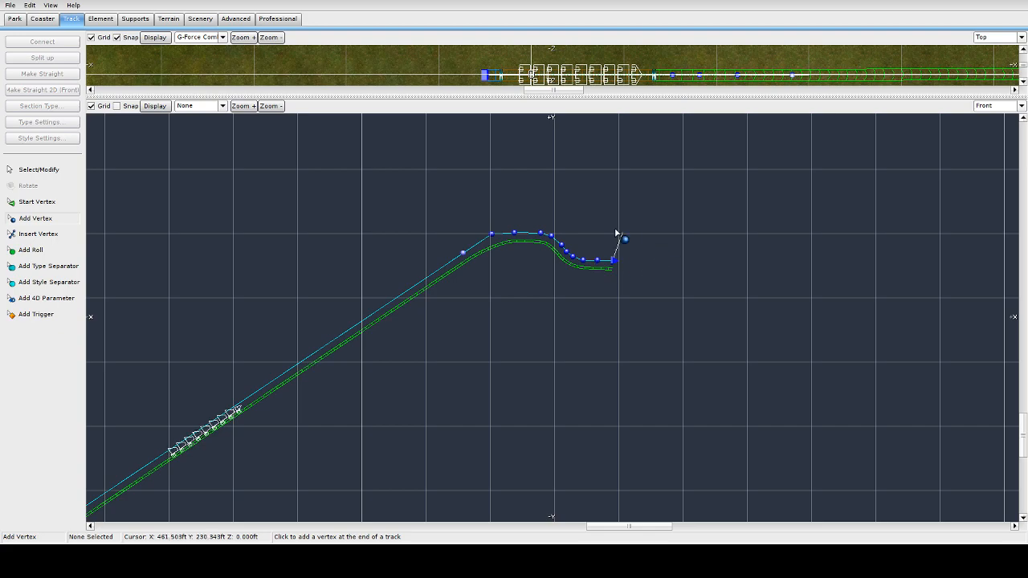
# Smooth the crest and dip by selecting their vertices and running Depump Vertices repeatedly
pyautogui.click(38, 170)
pyautogui.moveTo(515, 210); pyautogui.dragTo(610, 291)
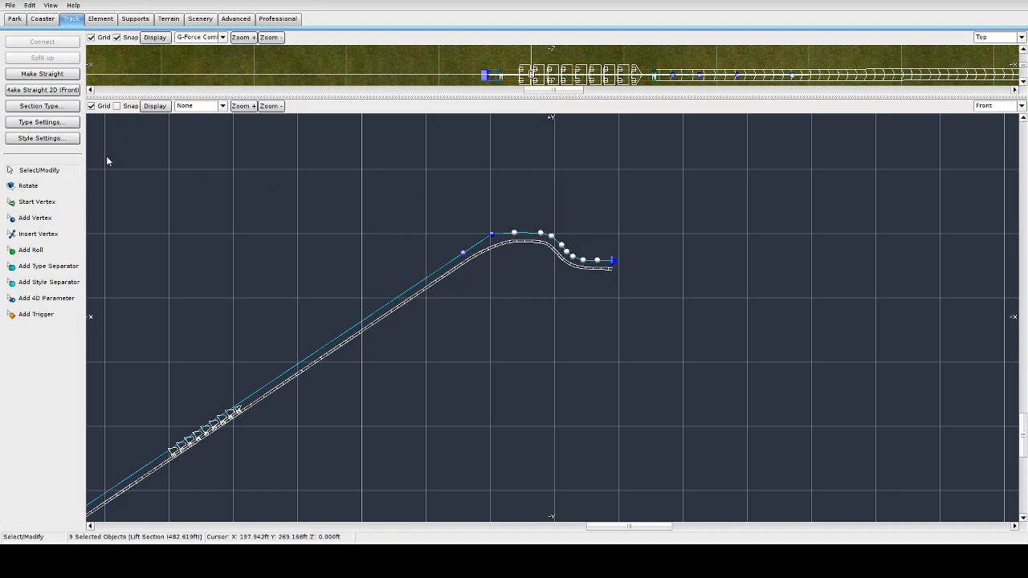
pyautogui.click(100, 19)
pyautogui.click(41, 142)
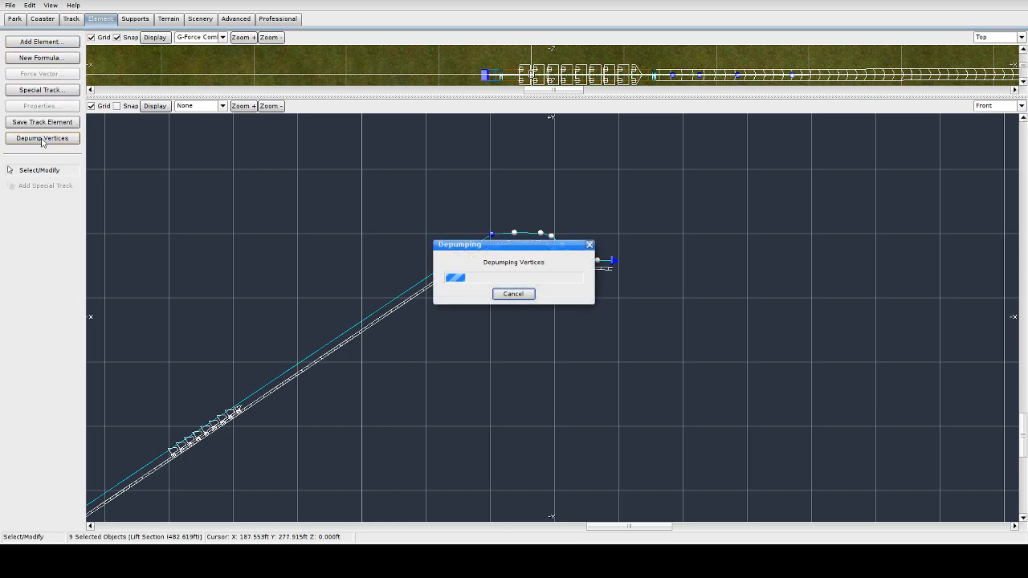
pyautogui.click(42, 140)
pyautogui.click(42, 139)
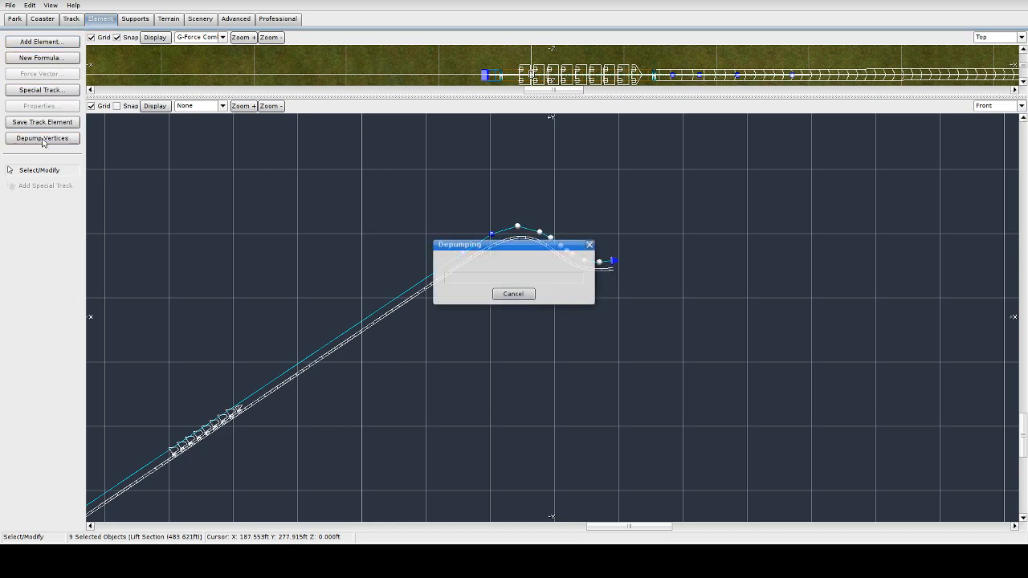
pyautogui.click(43, 139)
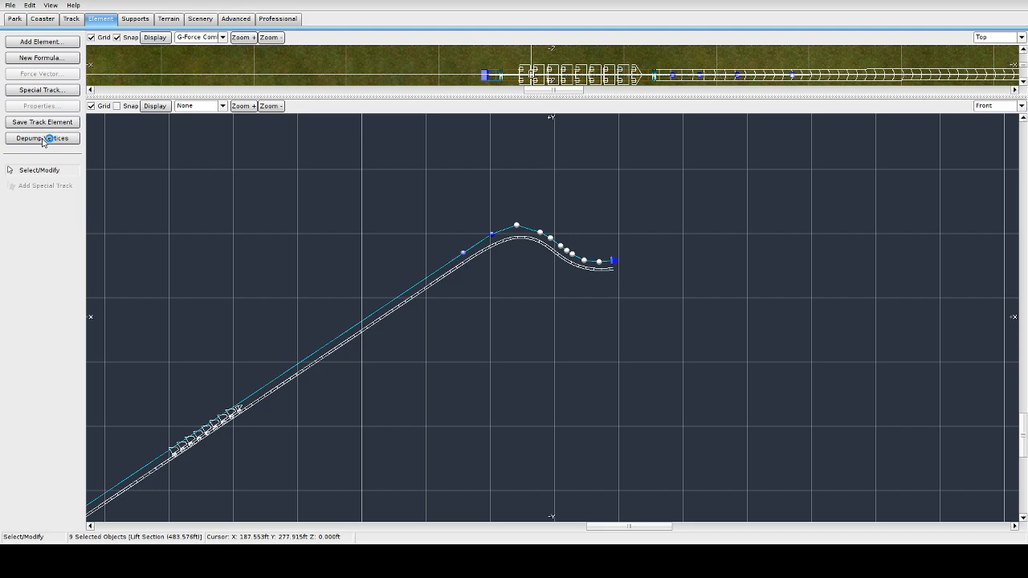
pyautogui.scroll(-3, 696, 254)
pyautogui.scroll(4, 696, 254)
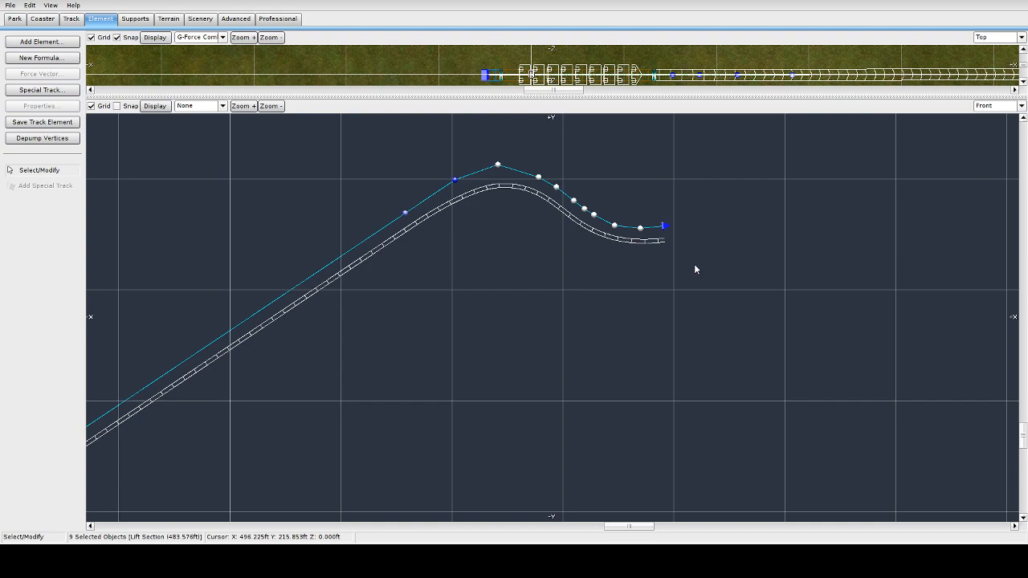
pyautogui.click(665, 227)
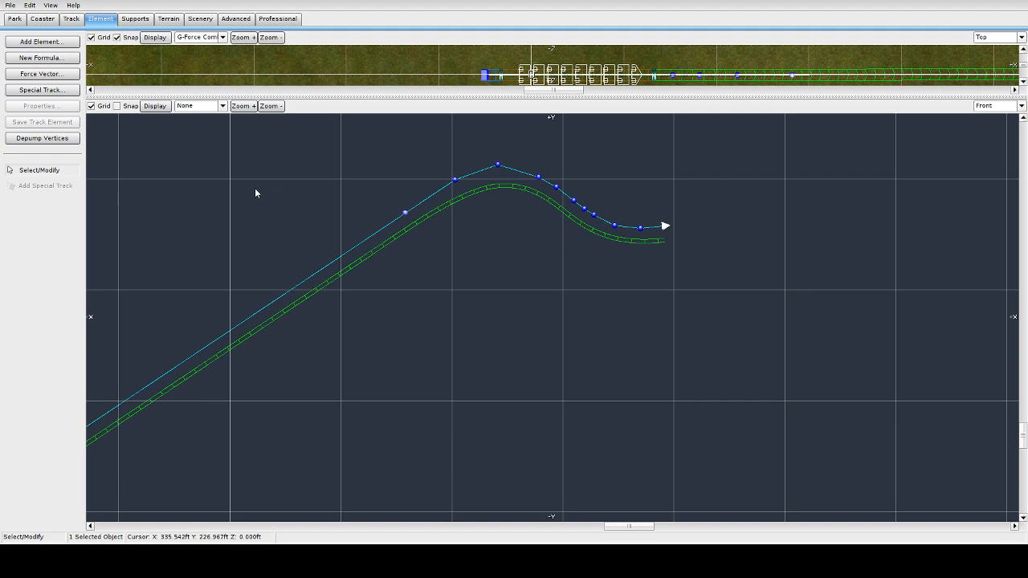
pyautogui.scroll(-1, 569, 338)
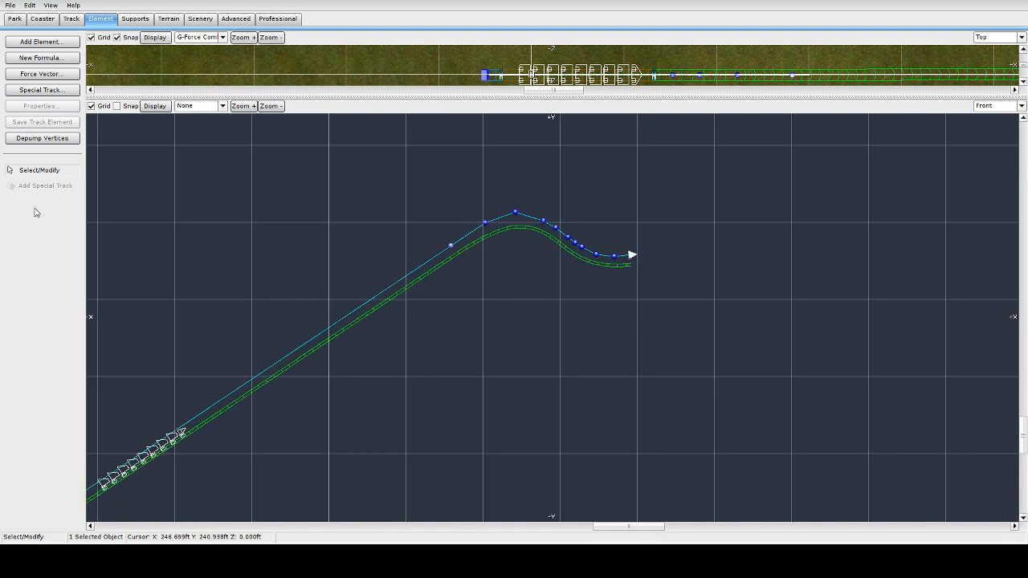
# Add a type separator on the track just past the crest, where the descent into the dip begins
pyautogui.click(70, 19)
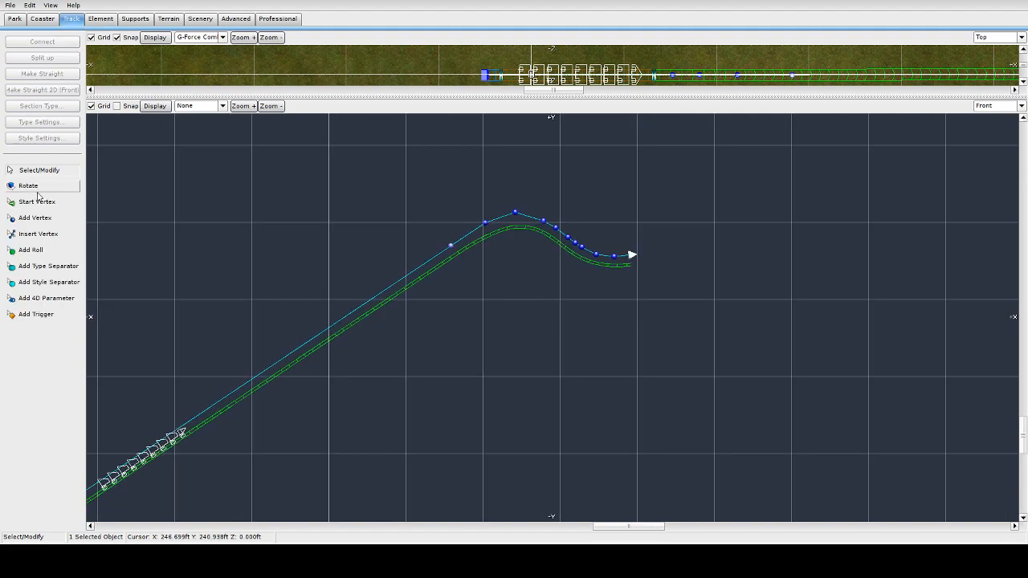
pyautogui.click(61, 271)
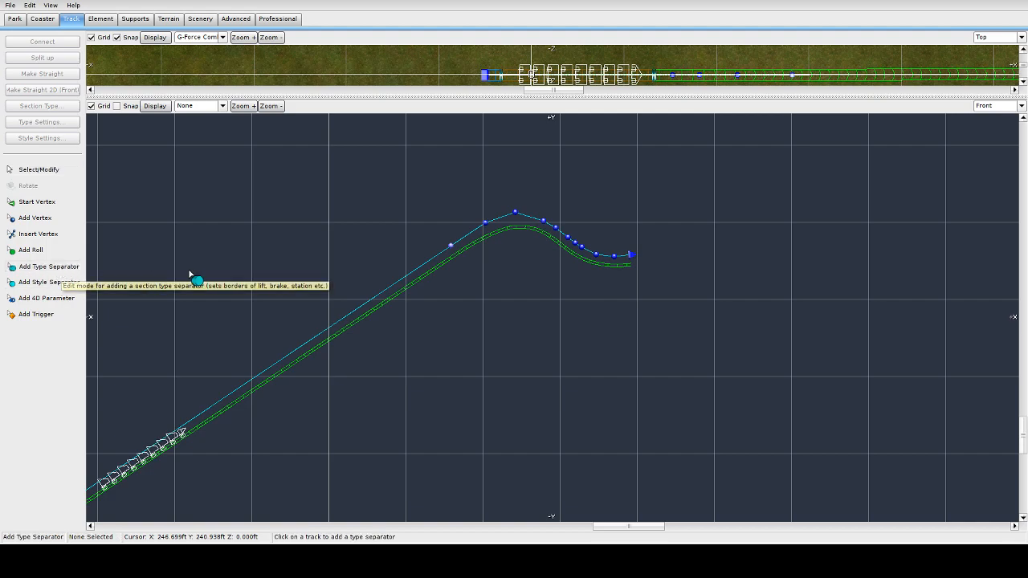
pyautogui.click(546, 237)
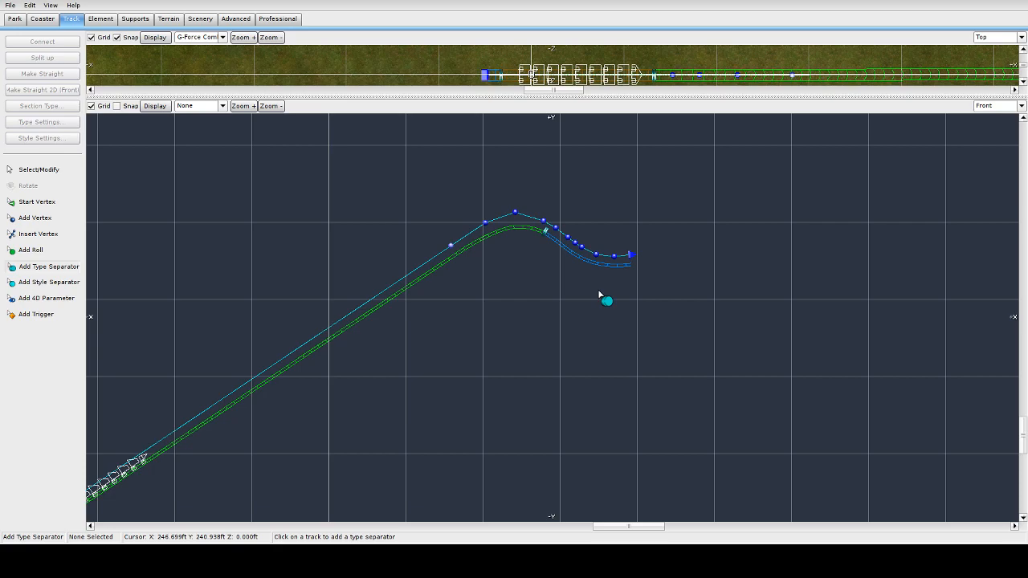
pyautogui.scroll(-3, 695, 298)
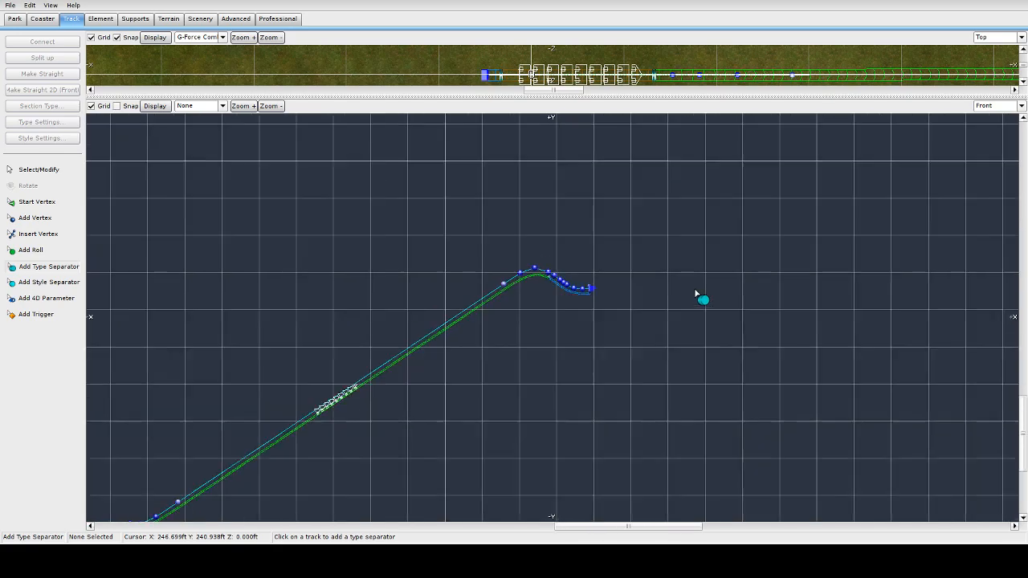
pyautogui.scroll(3, 696, 299)
# Start the first drop after the dip with vertices curving progressively steeper downward
pyautogui.click(35, 218)
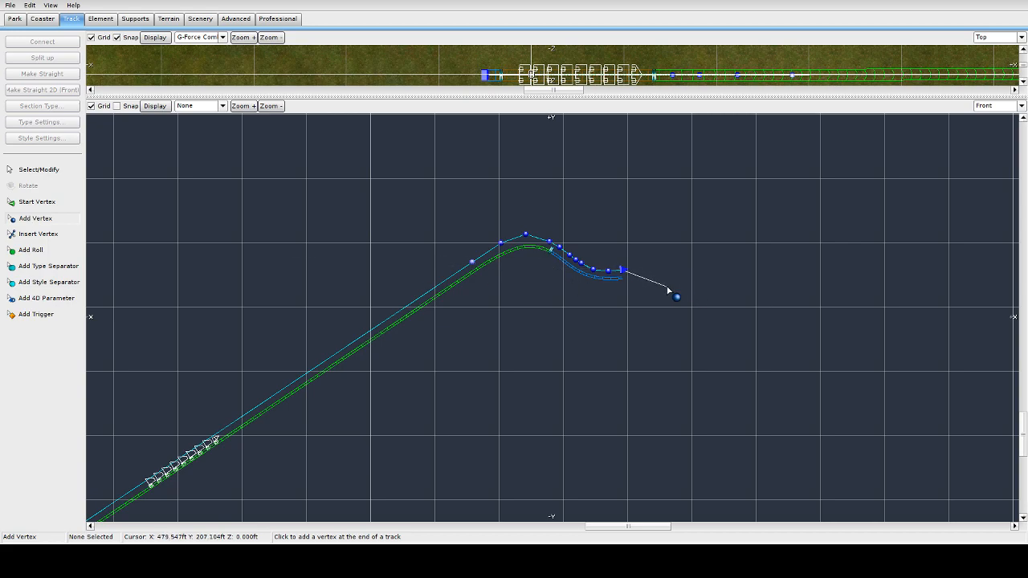
pyautogui.scroll(-4, 677, 290)
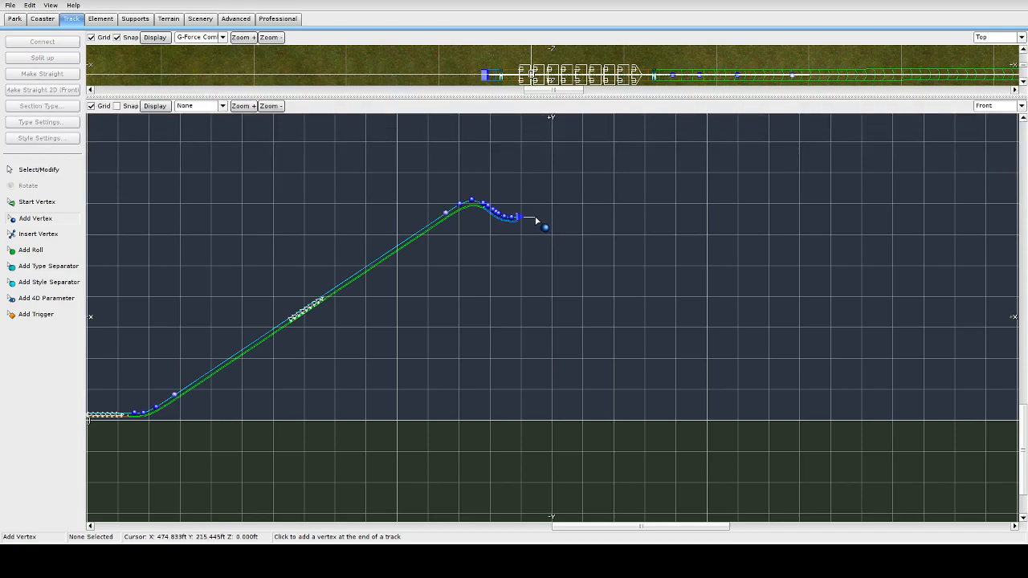
pyautogui.hotkey('ctrl', 'z')
pyautogui.click(539, 221)
pyautogui.click(549, 231)
pyautogui.click(558, 248)
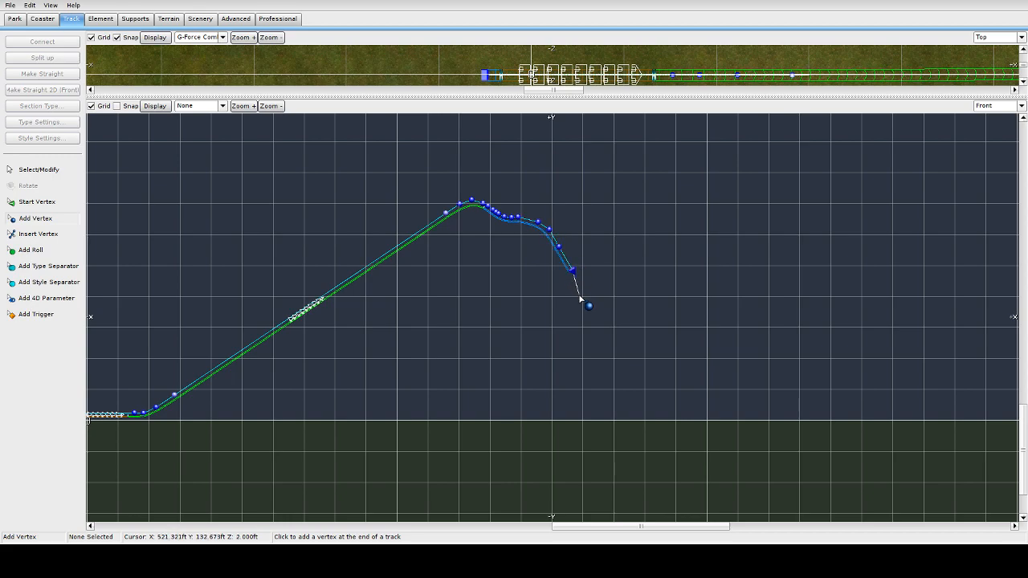
# Try continuing the drop steeply and pulling out toward the ground, and undo back to the upper drop
pyautogui.hotkey('ctrl', 'z')
pyautogui.click(595, 349)
pyautogui.click(617, 368)
pyautogui.click(646, 386)
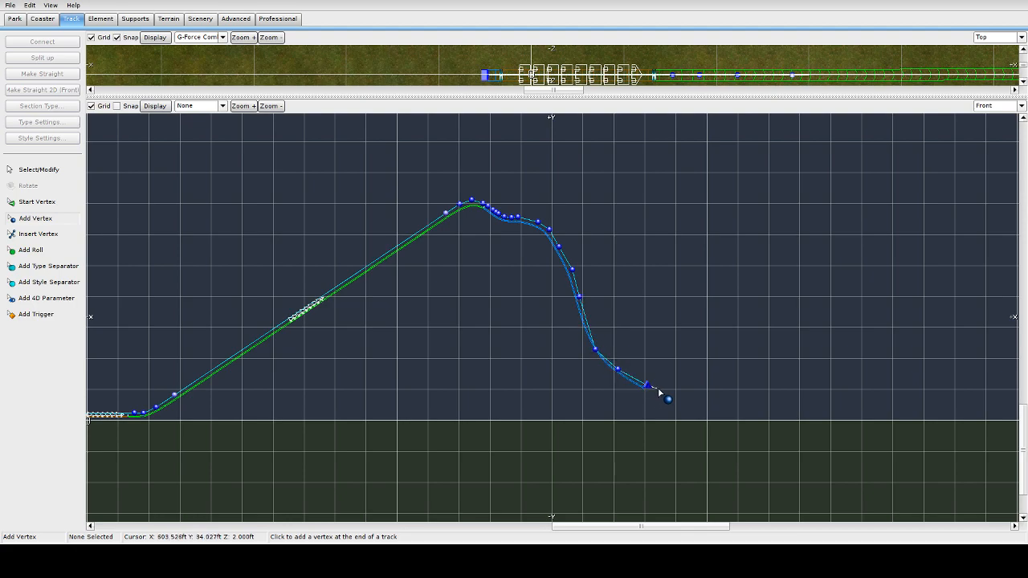
pyautogui.hotkey('ctrl', 'z')
pyautogui.hotkey('ctrl', 'z')
pyautogui.hotkey('ctrl', 'z')
pyautogui.hotkey('ctrl', 'z')
# Continue the drop downward with three vertices that begin the pullout toward the ground
pyautogui.click(584, 318)
pyautogui.click(592, 348)
pyautogui.click(605, 370)
# Try a shallow pullout with three more vertices gradually nearing the ground, and undo it
pyautogui.click(629, 386)
pyautogui.click(650, 392)
pyautogui.click(677, 399)
pyautogui.hotkey('ctrl', 'z')
pyautogui.hotkey('ctrl', 'z')
pyautogui.hotkey('ctrl', 'z')
pyautogui.hotkey('ctrl', 'z')
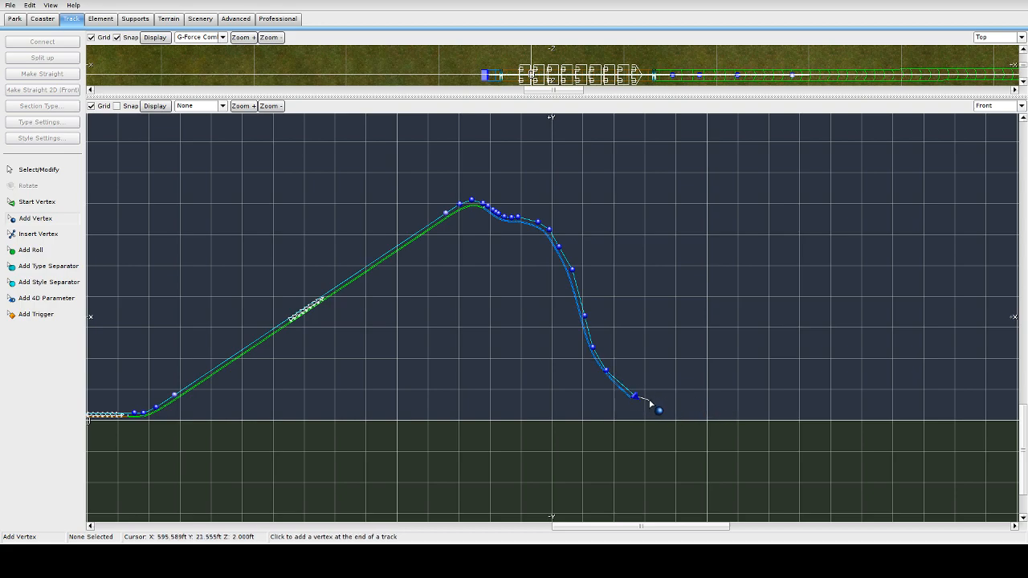
# Complete the drop's pullout with vertices leveling the track off just above the ground
pyautogui.click(671, 407)
pyautogui.click(707, 408)
# Select the first drop's vertices from the dip's exit to the pullout and depump them twice
pyautogui.click(106, 20)
pyautogui.click(38, 169)
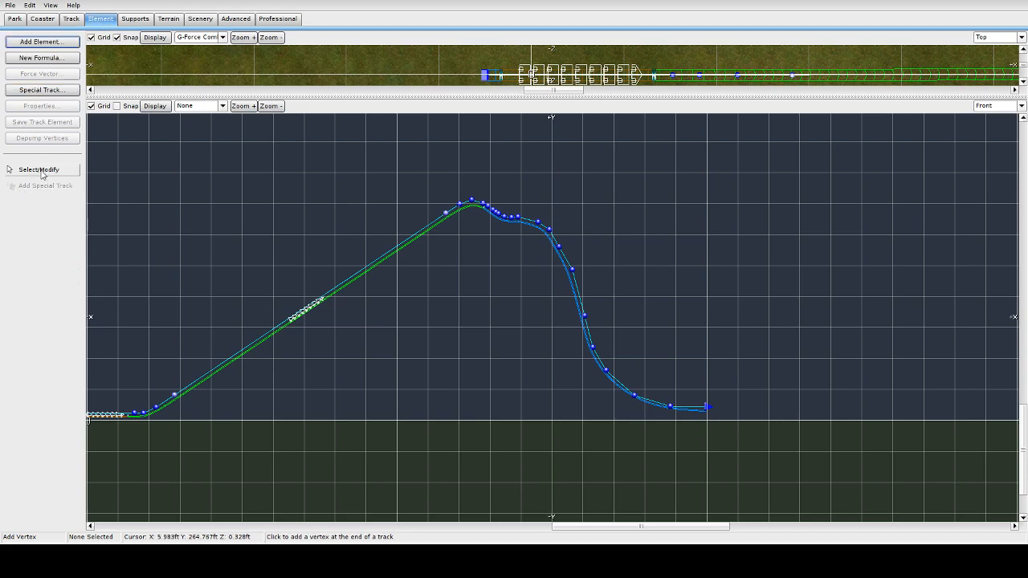
pyautogui.moveTo(515, 206); pyautogui.dragTo(700, 441)
pyautogui.click(41, 139)
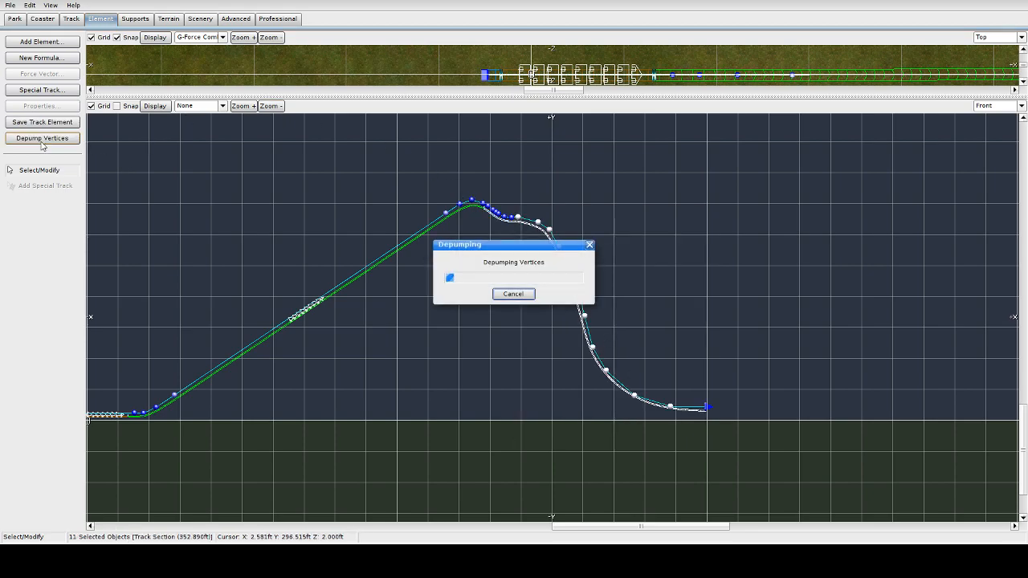
pyautogui.click(42, 139)
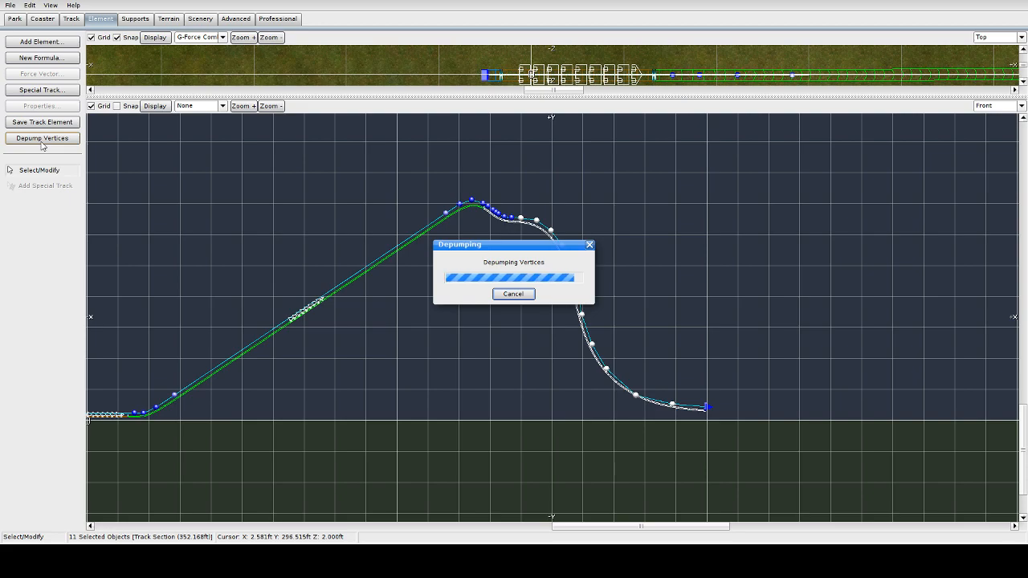
# Depump the first drop's selected vertices again and shift them slightly forward, away from the dip
pyautogui.click(42, 142)
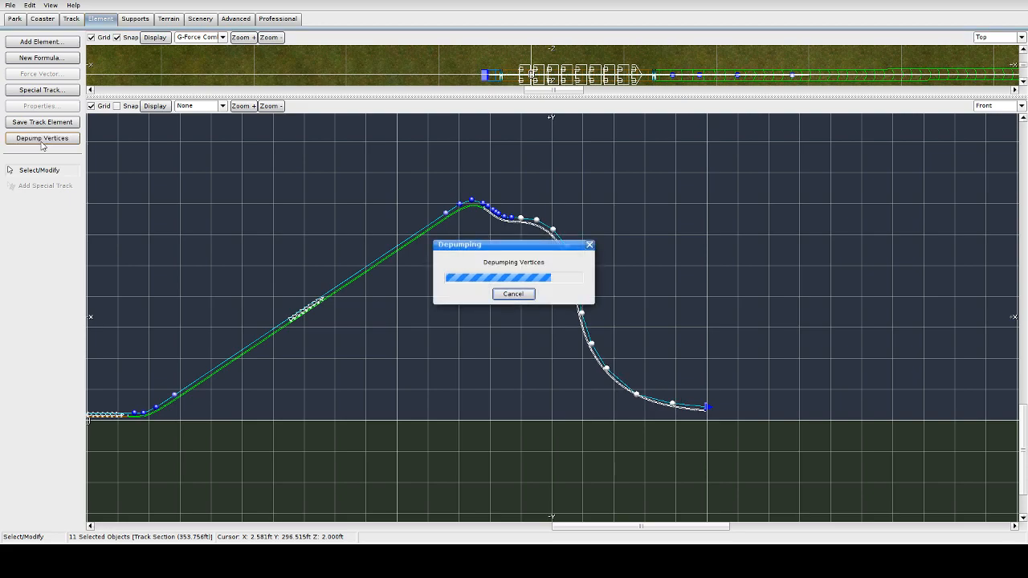
pyautogui.moveTo(521, 224); pyautogui.dragTo(533, 223)
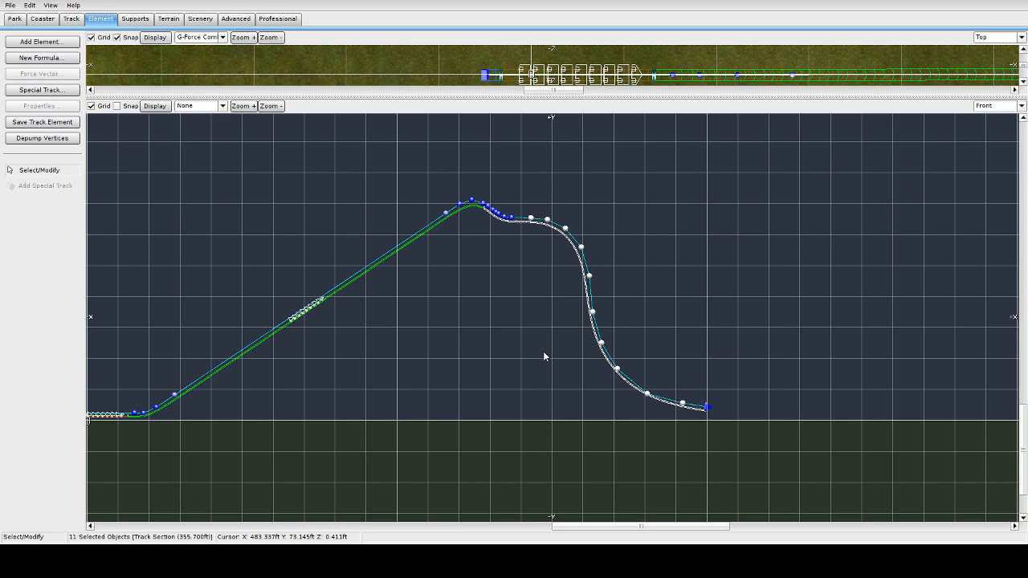
pyautogui.click(638, 291)
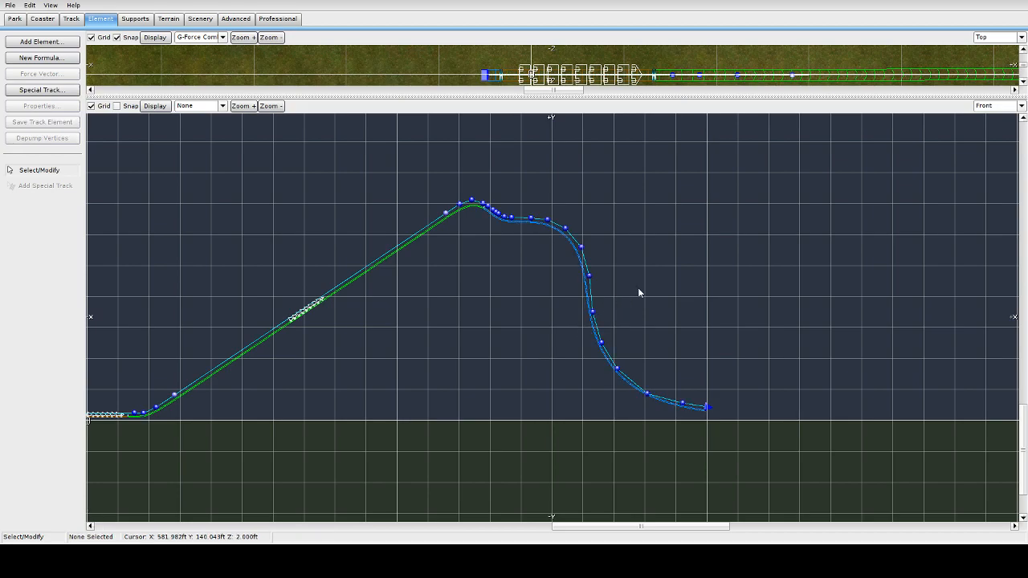
# Try moving the vertex midway down the first drop slightly forward and up, and undo the move
pyautogui.moveTo(592, 312); pyautogui.dragTo(600, 307)
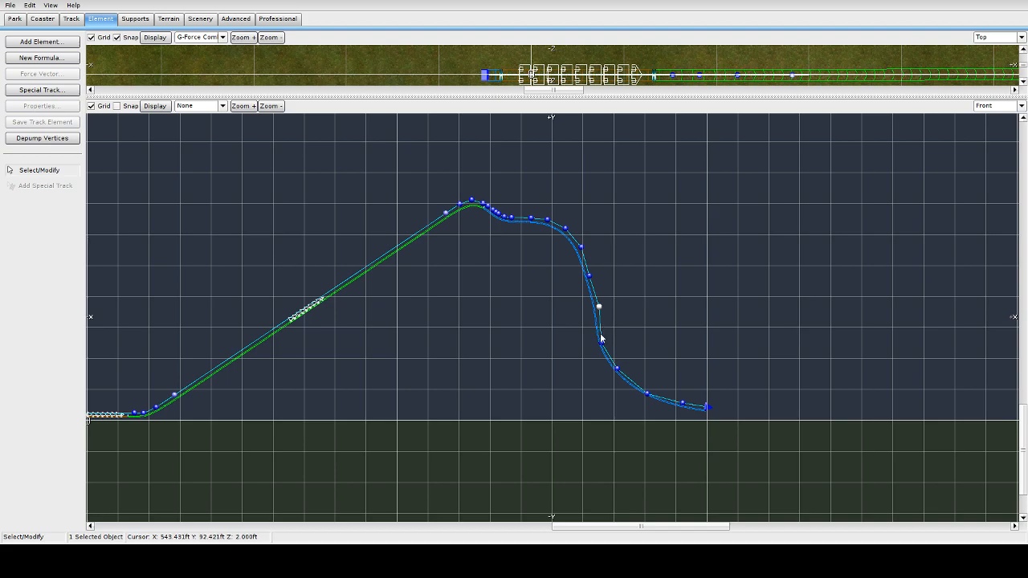
pyautogui.click(592, 306)
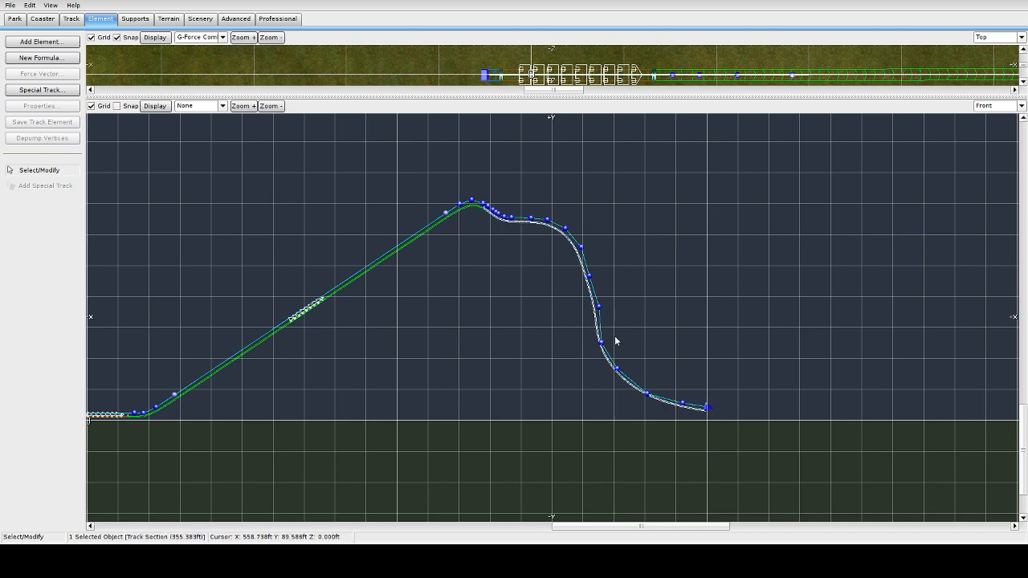
pyautogui.moveTo(599, 307); pyautogui.dragTo(598, 307)
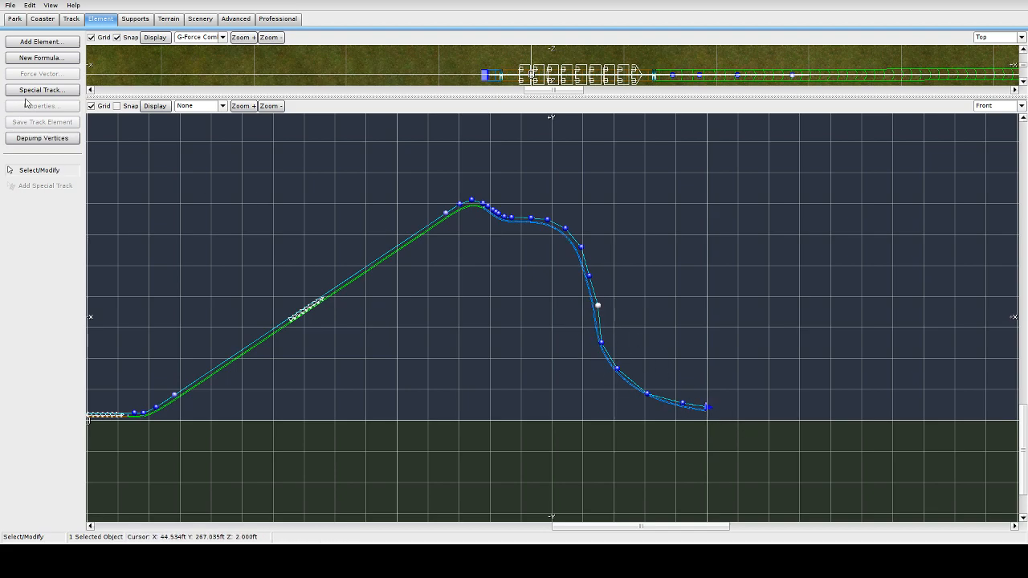
pyautogui.click(36, 41)
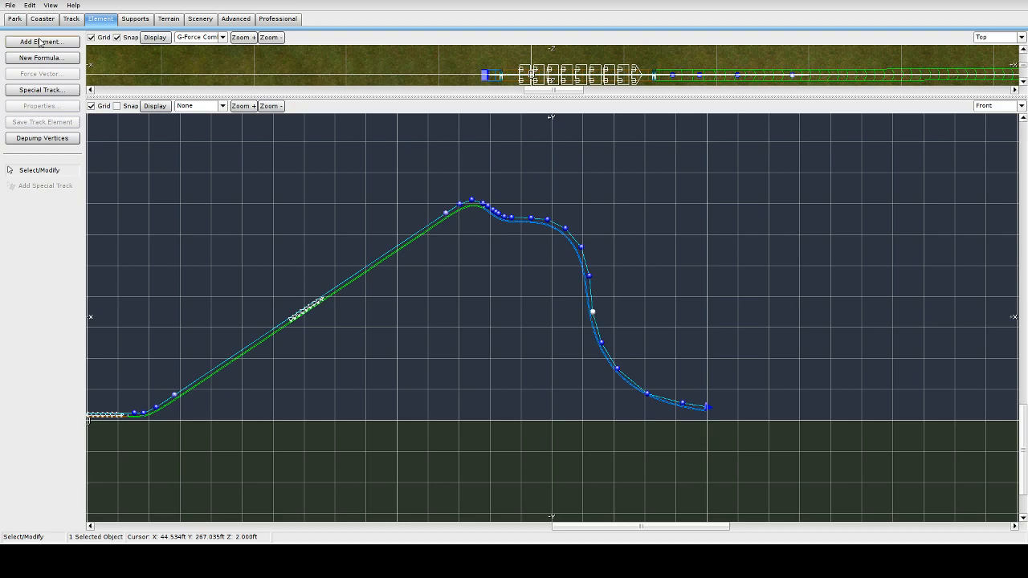
# Shift the vertices from mid-drop to the track's end slightly forward, and depump the whole first drop
pyautogui.click(677, 136)
pyautogui.moveTo(569, 298); pyautogui.dragTo(712, 424)
pyautogui.moveTo(619, 372); pyautogui.dragTo(630, 371)
pyautogui.moveTo(533, 200); pyautogui.dragTo(704, 424)
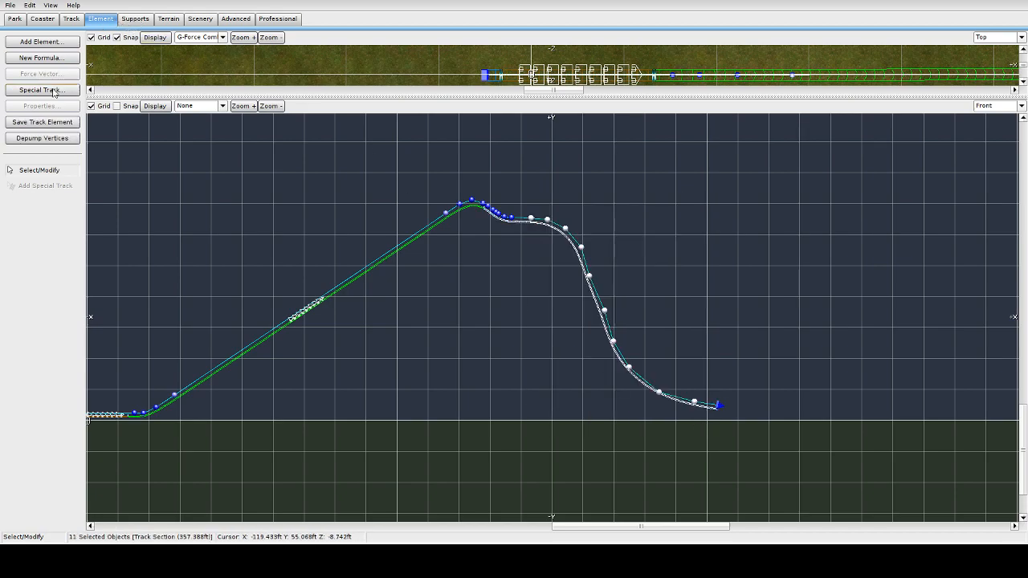
pyautogui.click(47, 139)
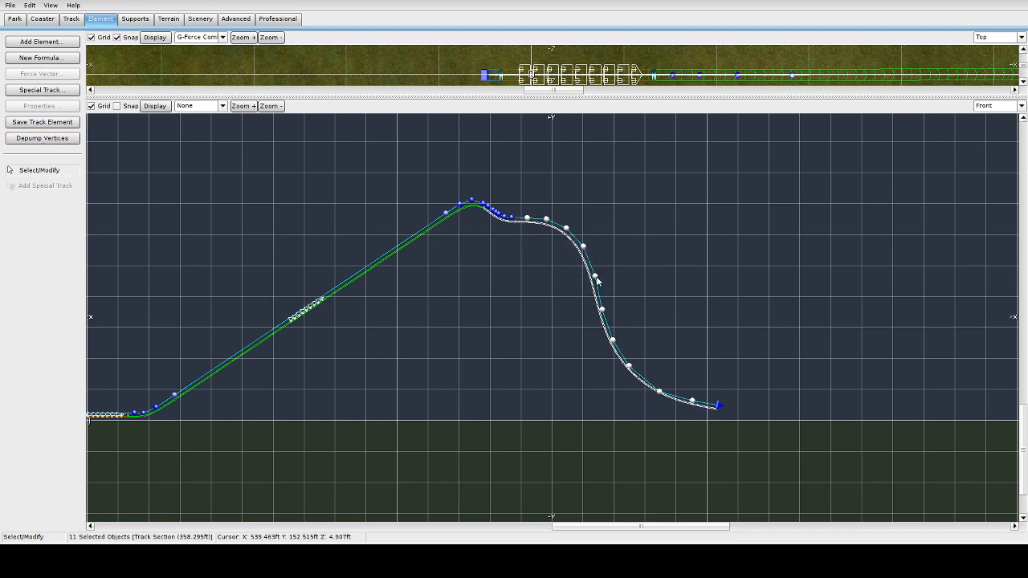
pyautogui.click(453, 281)
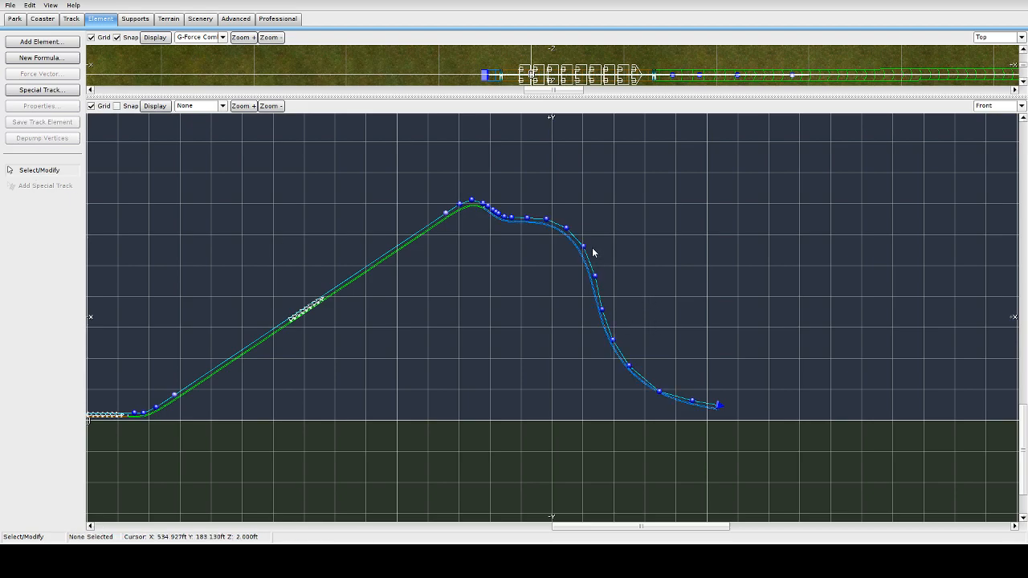
# Delete one vertex on the steep part of the drop and one in its pullout, and depump the remaining drop vertices
pyautogui.click(596, 277)
pyautogui.moveTo(596, 277); pyautogui.dragTo(634, 367)
pyautogui.click(696, 365)
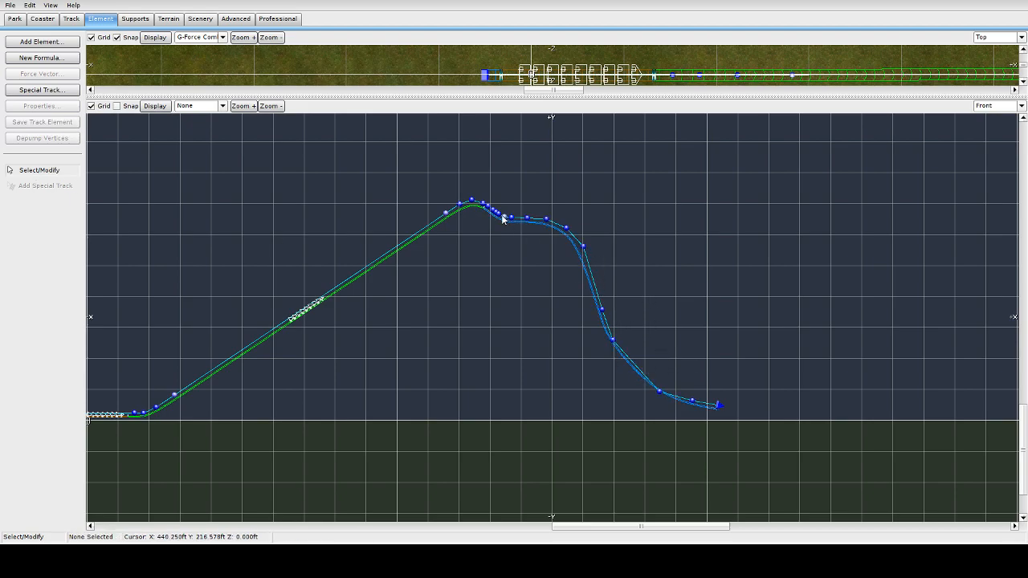
pyautogui.moveTo(523, 204); pyautogui.dragTo(701, 425)
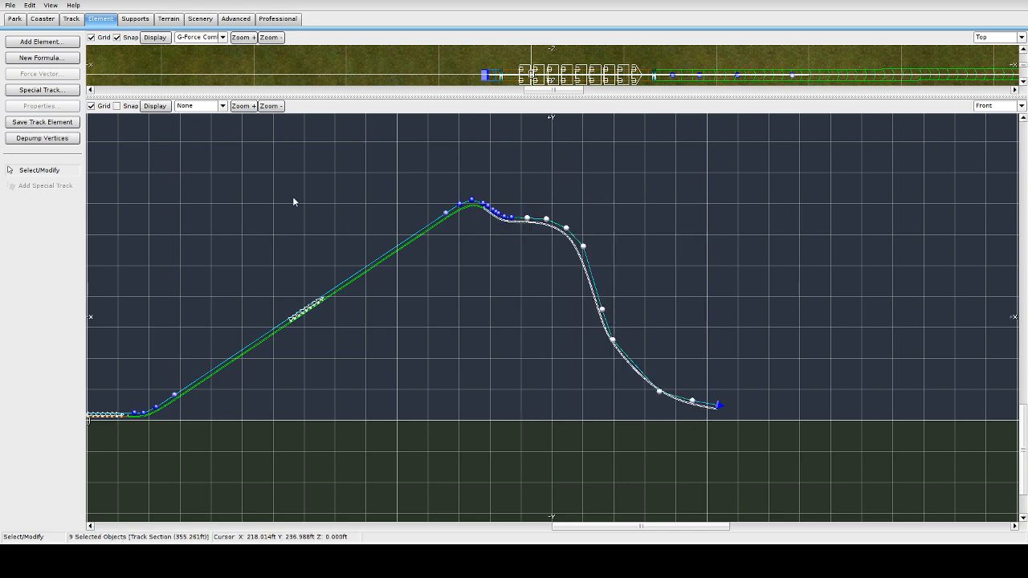
pyautogui.click(25, 140)
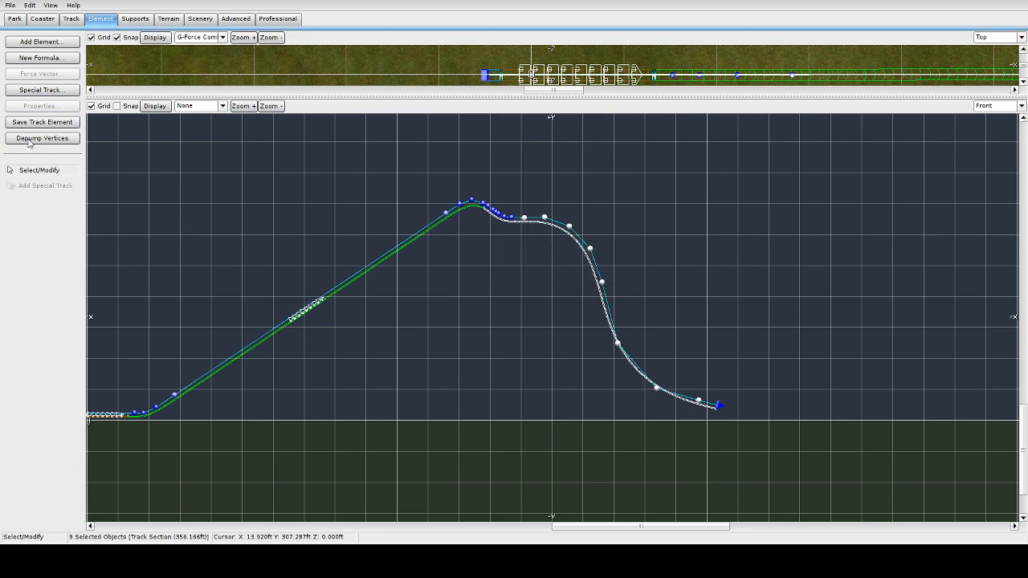
pyautogui.click(563, 280)
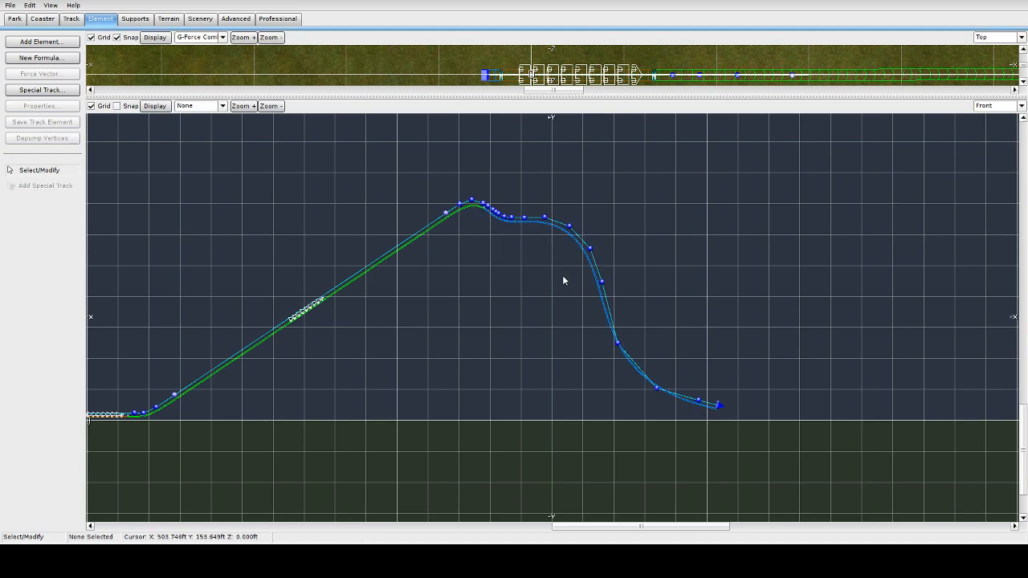
# Nudge individual vertices at the drop's top, middle and pullout to round the curve, and depump the drop
pyautogui.click(569, 226)
pyautogui.click(604, 281)
pyautogui.moveTo(618, 343); pyautogui.dragTo(620, 343)
pyautogui.moveTo(658, 388); pyautogui.dragTo(662, 387)
pyautogui.moveTo(530, 200); pyautogui.dragTo(688, 410)
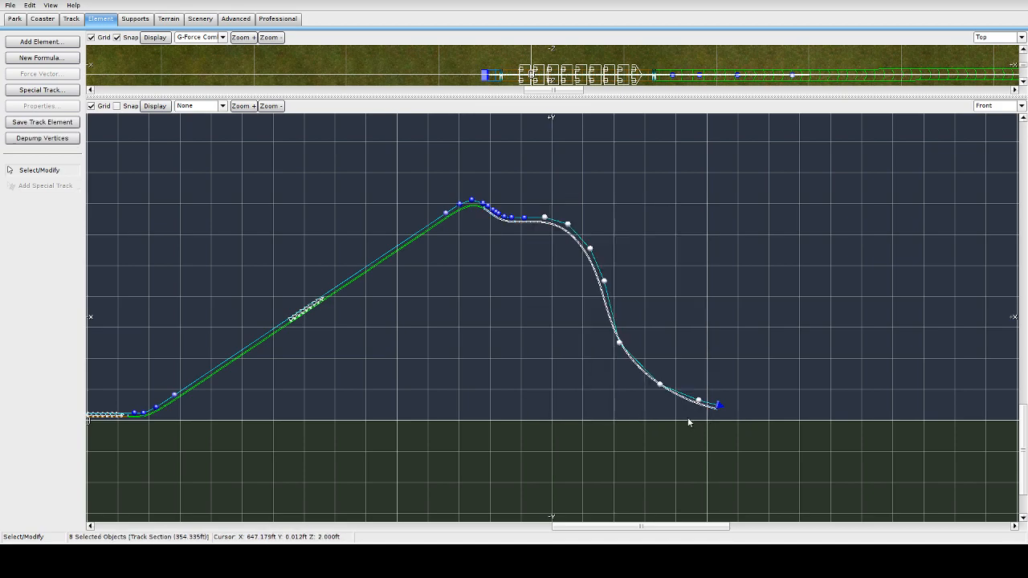
pyautogui.click(35, 140)
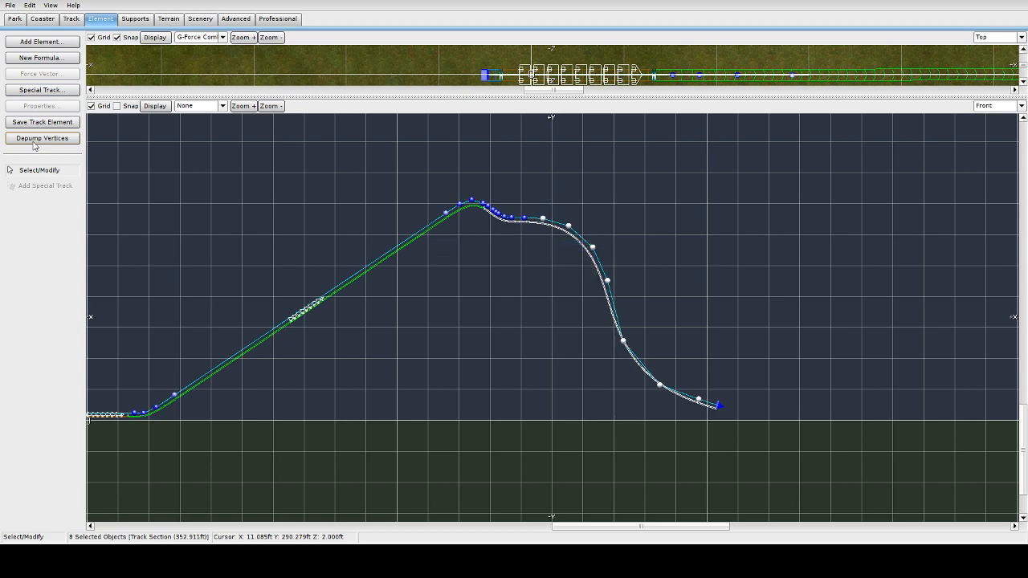
# Extend the track past the drop with two vertices running just above the ground and starting to rise
pyautogui.click(719, 404)
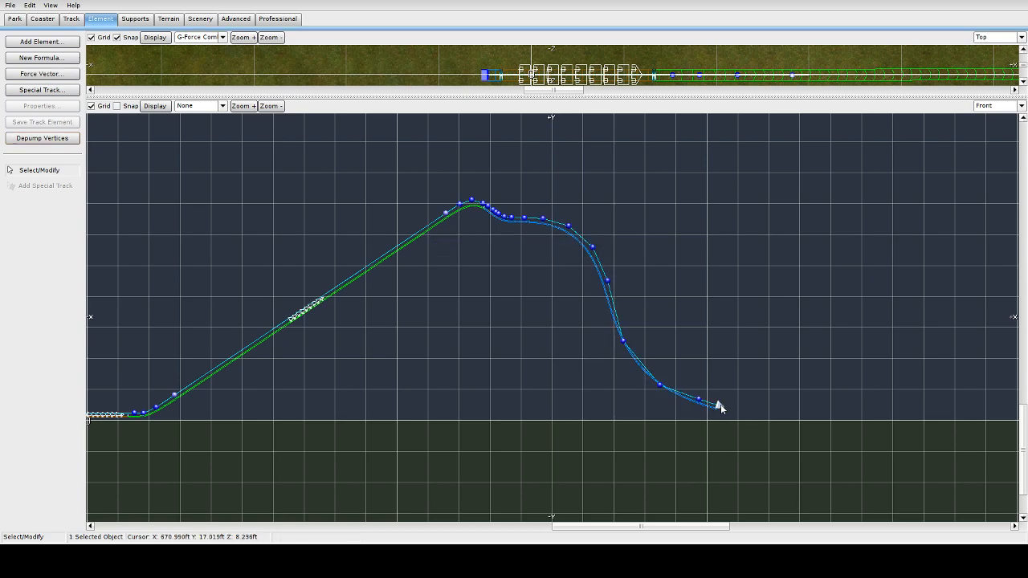
pyautogui.moveTo(800, 370); pyautogui.dragTo(481, 315, button='right')
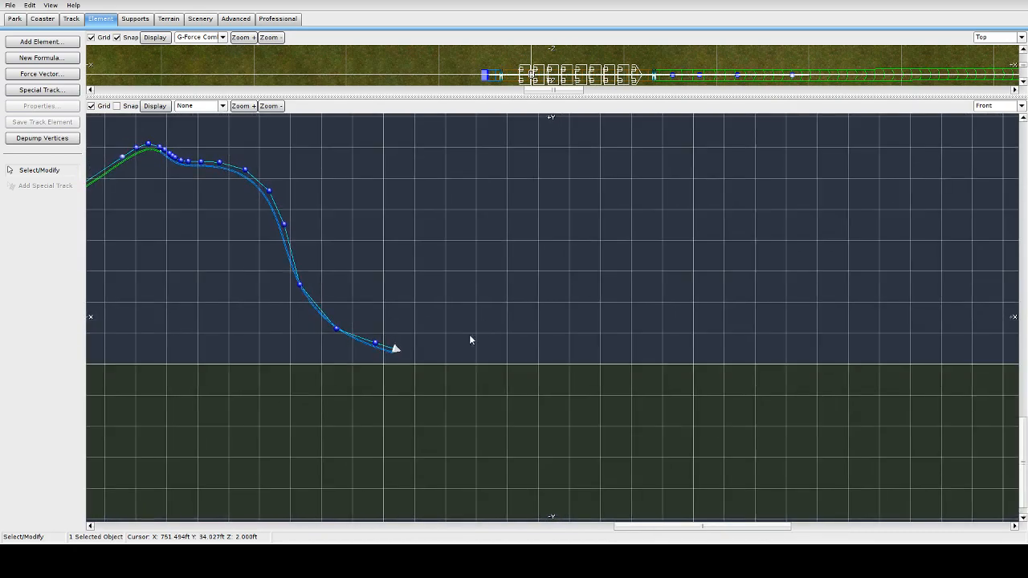
pyautogui.click(71, 19)
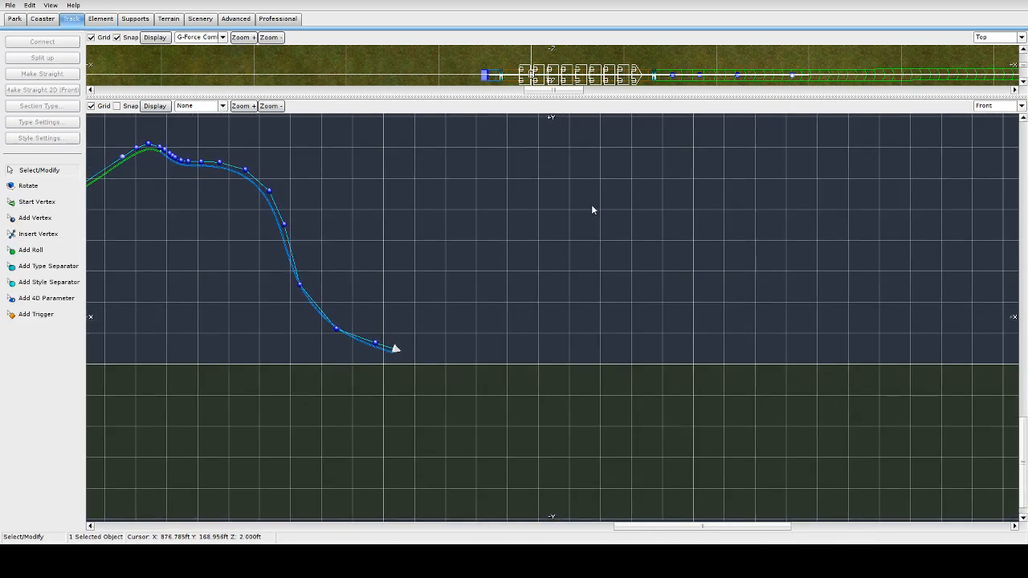
pyautogui.click(37, 225)
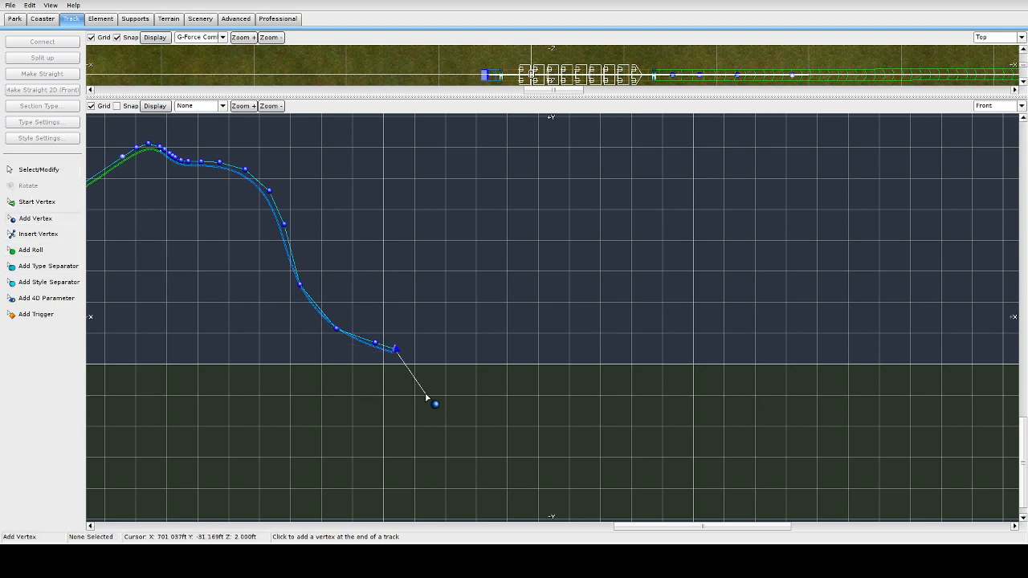
pyautogui.click(447, 352)
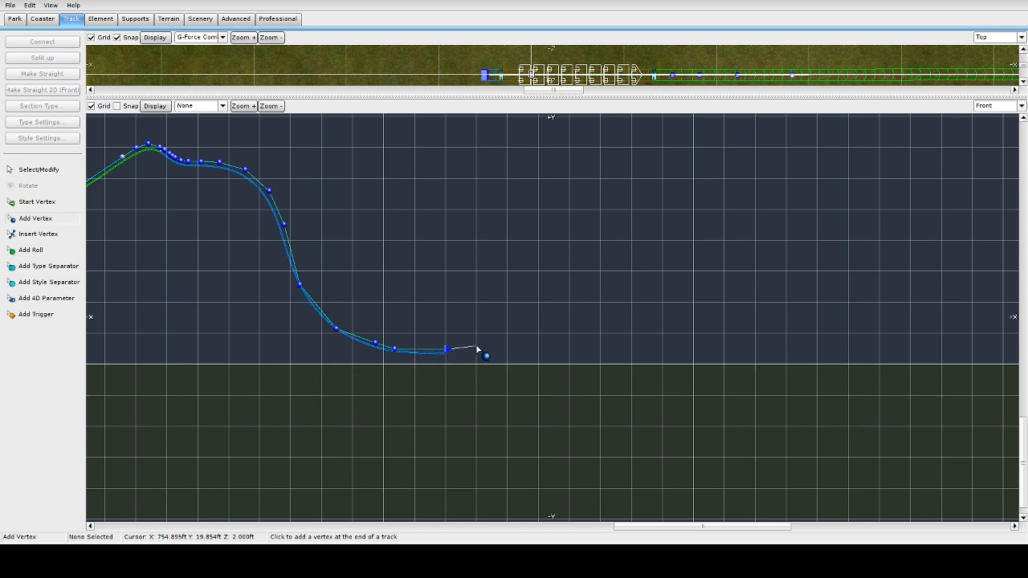
pyautogui.click(478, 347)
# Try a gradual climb into the second hill with five more vertices, and undo all five
pyautogui.click(524, 331)
pyautogui.click(552, 314)
pyautogui.click(585, 287)
pyautogui.click(619, 249)
pyautogui.click(646, 240)
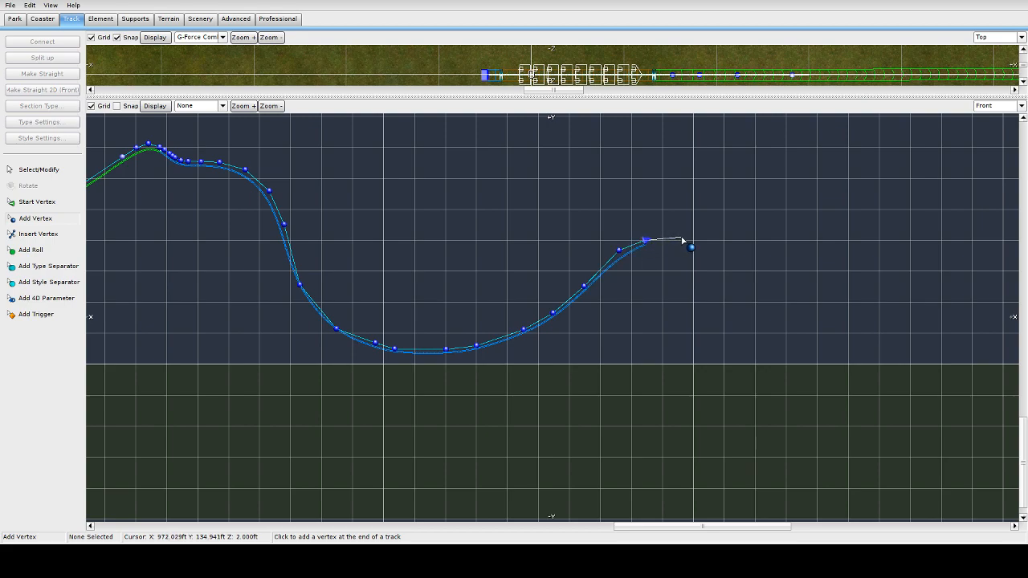
pyautogui.hotkey('ctrl', 'z')
pyautogui.hotkey('ctrl', 'z')
pyautogui.hotkey('ctrl', 'z')
pyautogui.hotkey('ctrl', 'z')
pyautogui.hotkey('ctrl', 'z')
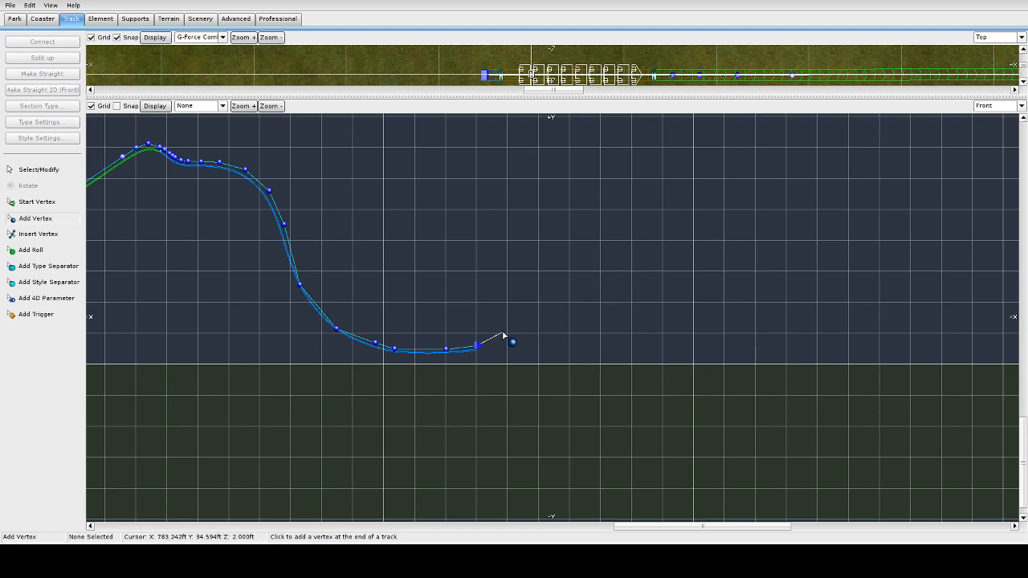
# Raise the track out of the valley into a tall second hill that levels off at about 166 ft
pyautogui.click(511, 331)
pyautogui.click(563, 276)
pyautogui.click(608, 215)
pyautogui.click(637, 209)
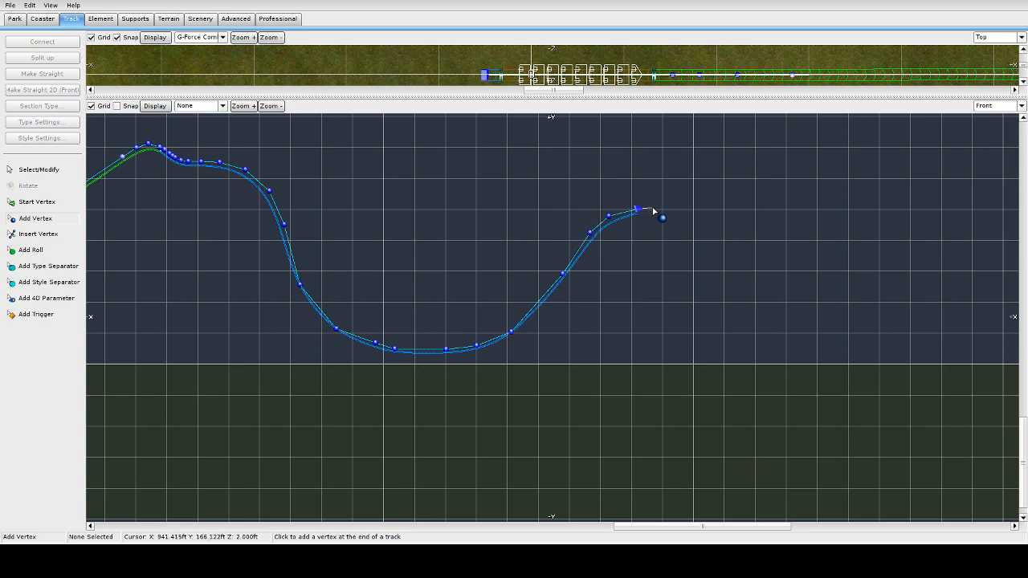
pyautogui.click(662, 210)
# Show the G-Force Comb in the front view and undo the second hill back to the first vertex of its climb
pyautogui.click(210, 108)
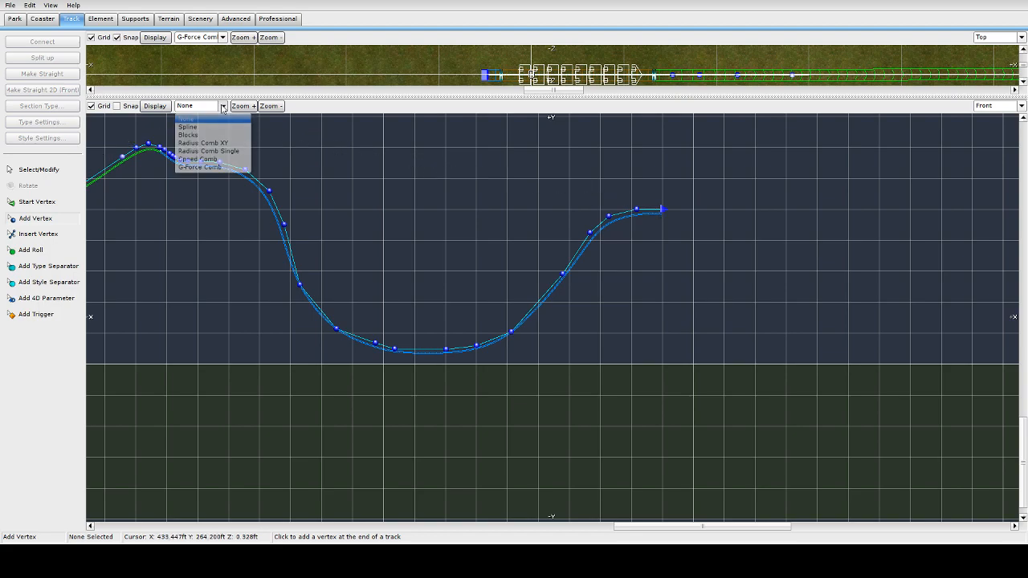
pyautogui.click(207, 169)
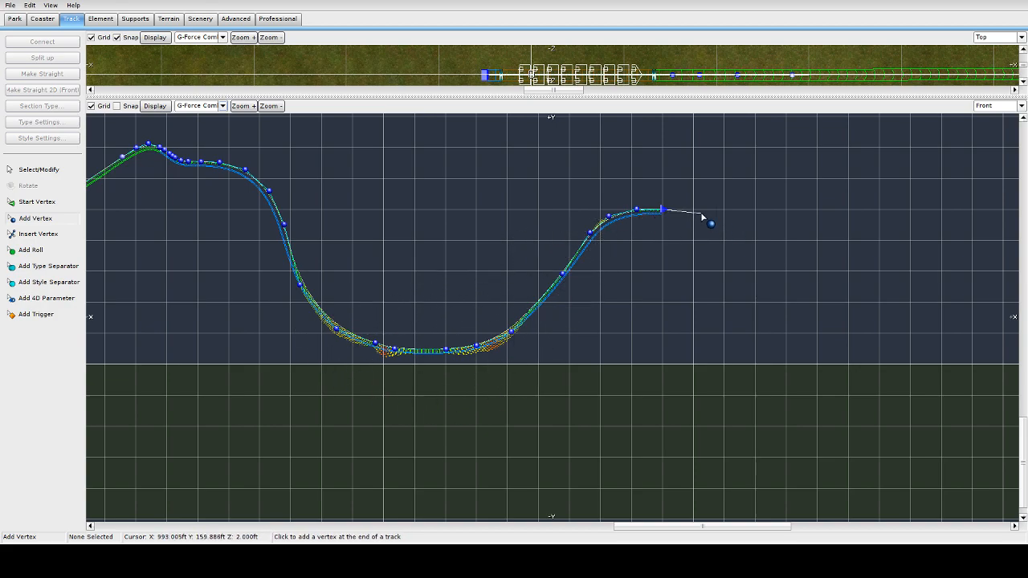
pyautogui.hotkey('ctrl', 'z')
pyautogui.hotkey('ctrl', 'z')
pyautogui.hotkey('ctrl', 'z')
pyautogui.hotkey('ctrl', 'z')
pyautogui.hotkey('ctrl', 'z')
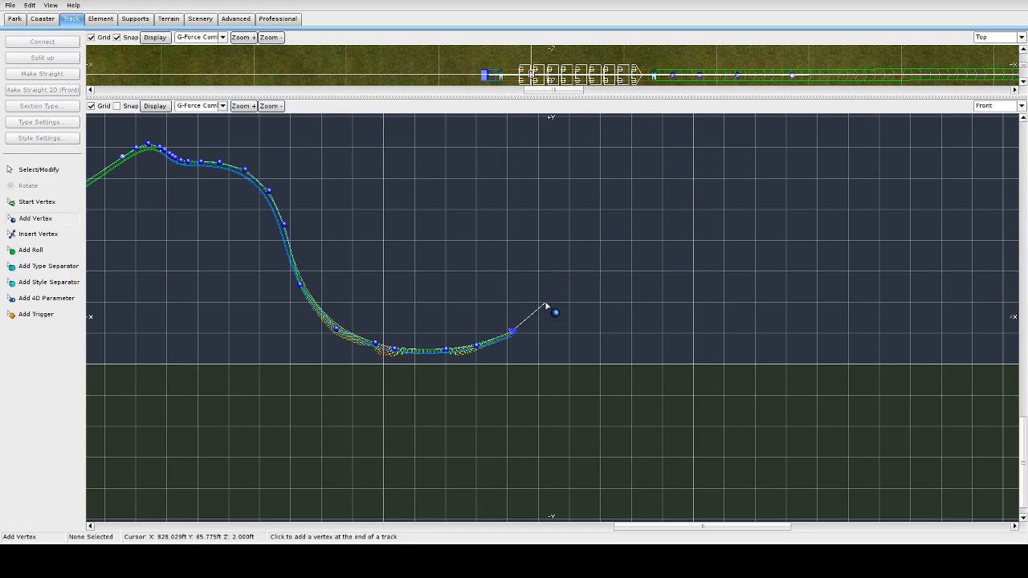
pyautogui.click(547, 296)
pyautogui.hotkey('ctrl', 'z')
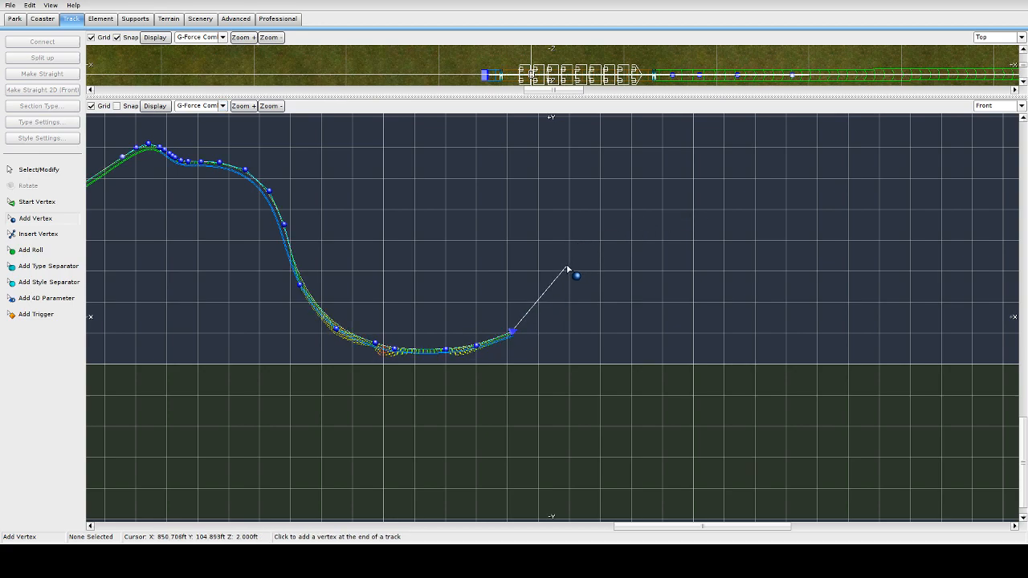
# Build a lower second hill with five vertices that crest and begin to descend, discarding a steeper sixth vertex
pyautogui.click(558, 260)
pyautogui.click(598, 234)
pyautogui.click(636, 231)
pyautogui.click(661, 229)
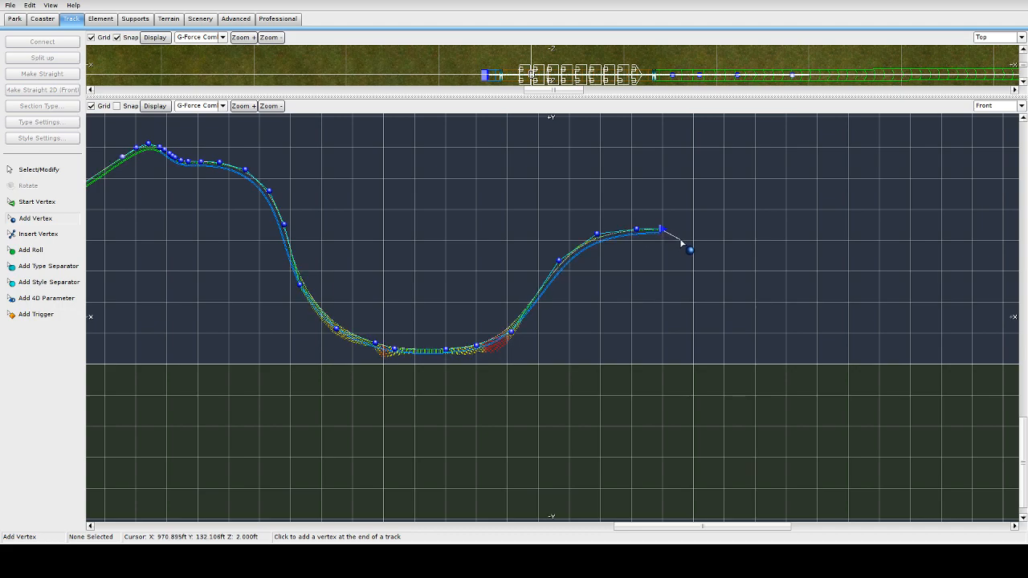
pyautogui.click(683, 241)
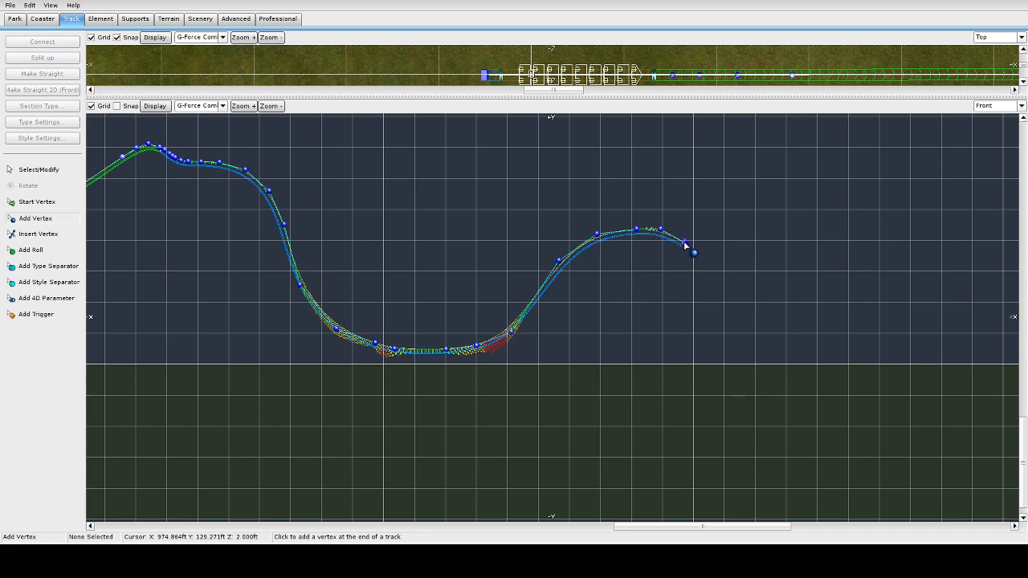
pyautogui.click(718, 283)
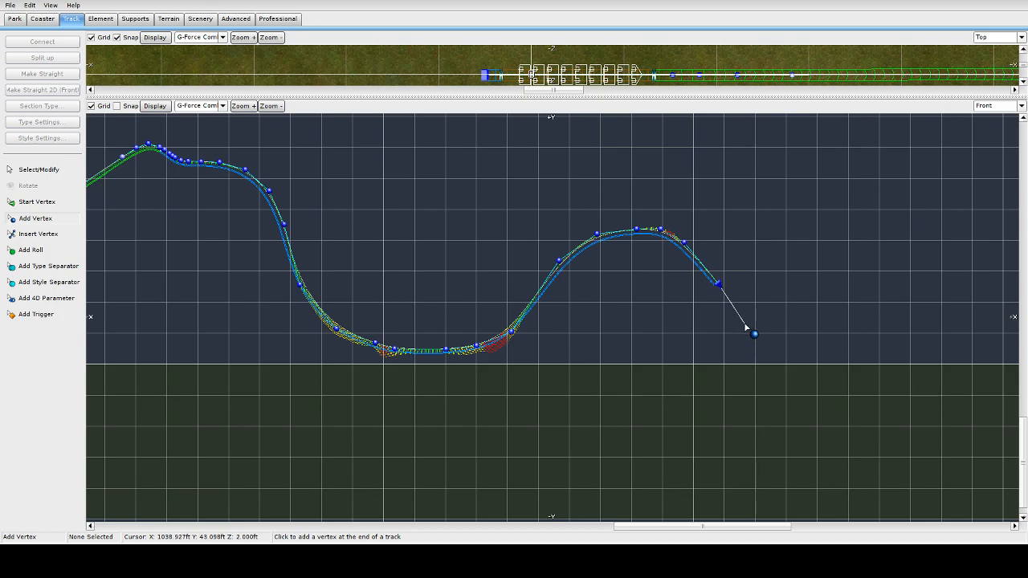
pyautogui.hotkey('ctrl', 'z')
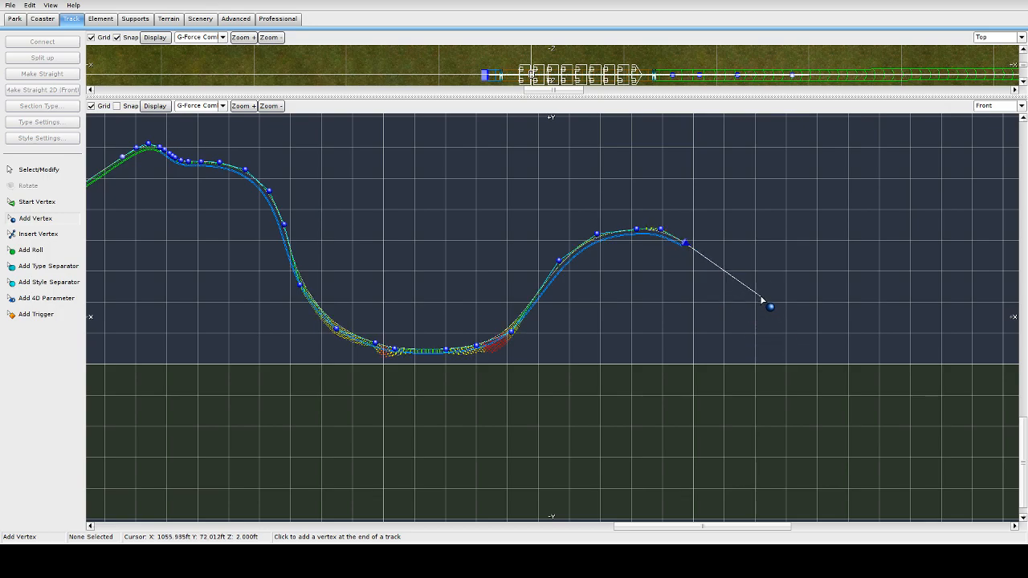
# Select the six vertices around the valley between the first drop and second hill and depump them three times
pyautogui.scroll(3, 740, 245)
pyautogui.scroll(-1, 685, 239)
pyautogui.moveTo(646, 258); pyautogui.dragTo(711, 232, button='right')
pyautogui.moveTo(559, 339); pyautogui.dragTo(616, 317, button='right')
pyautogui.scroll(-1, 546, 341)
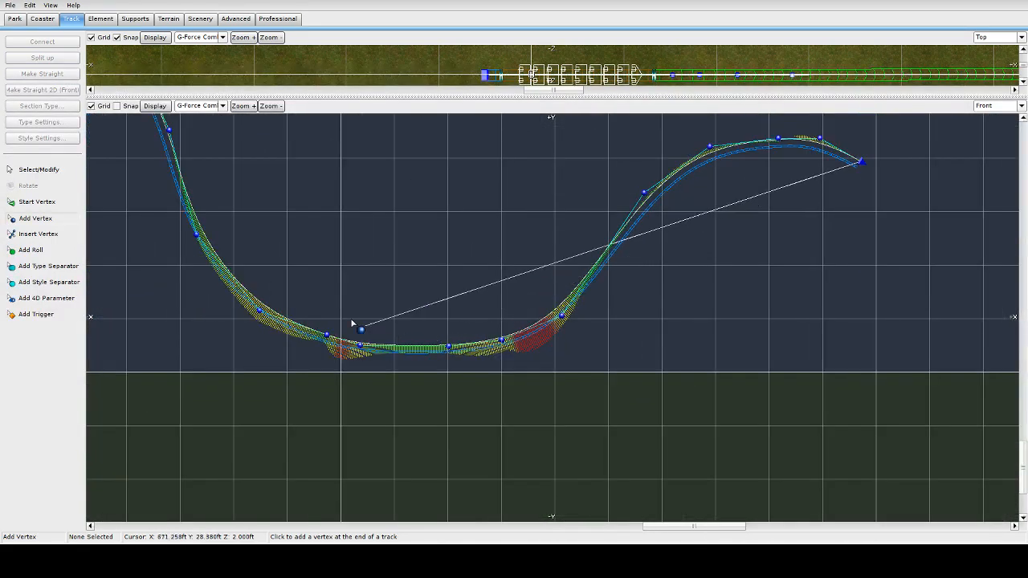
pyautogui.click(34, 170)
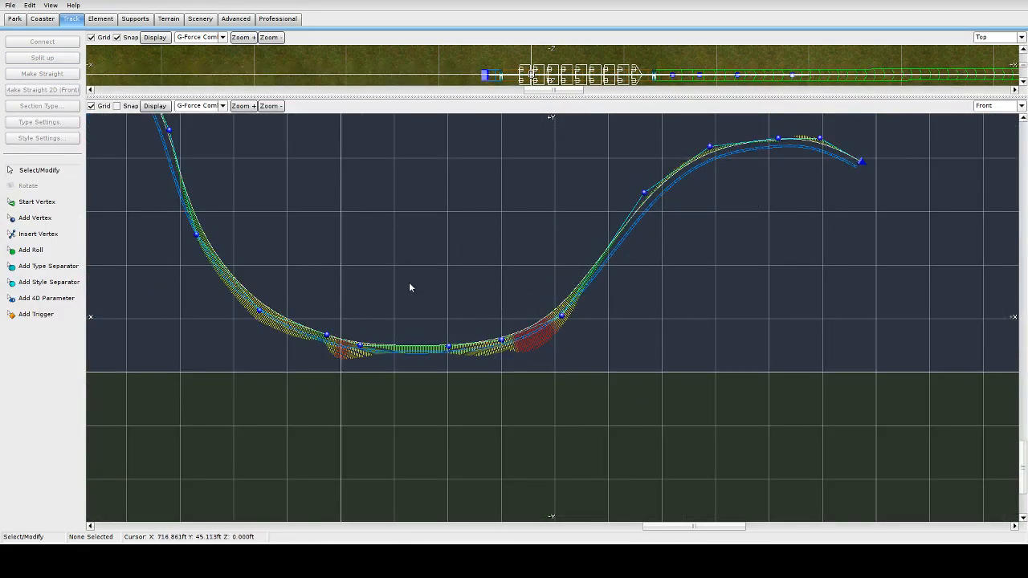
pyautogui.click(311, 328)
pyautogui.moveTo(256, 248); pyautogui.dragTo(637, 429)
pyautogui.click(100, 18)
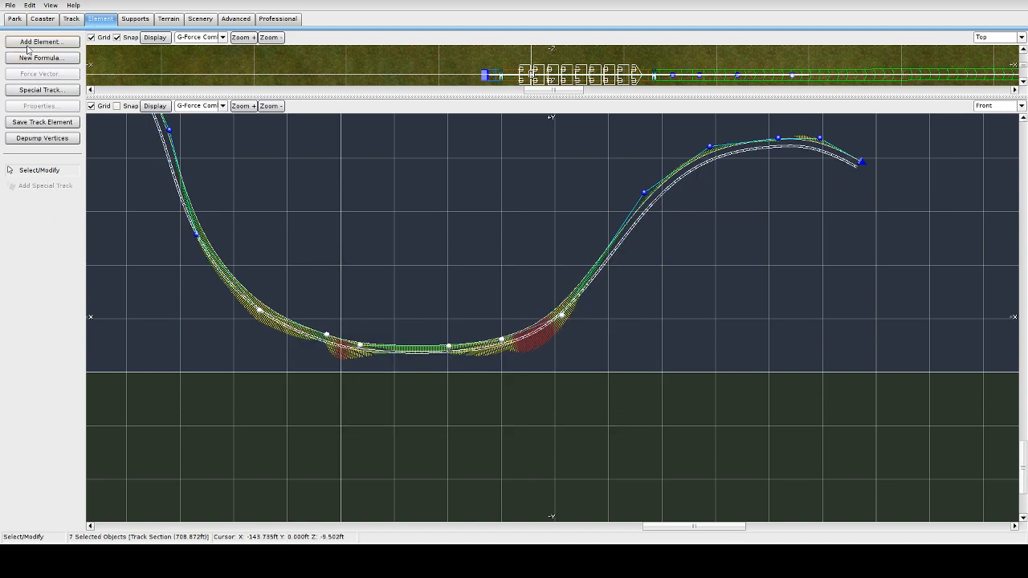
pyautogui.click(42, 139)
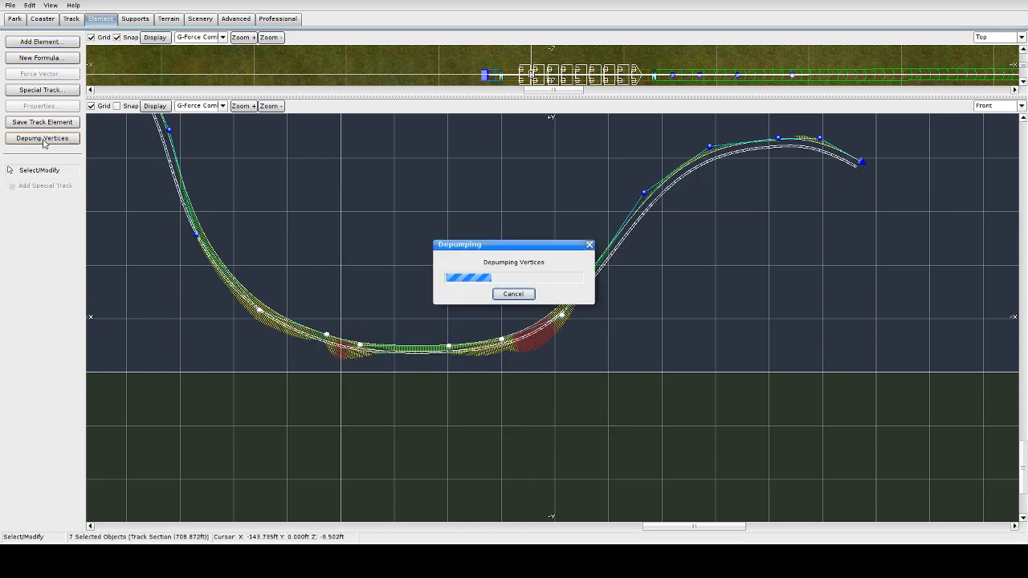
pyautogui.click(44, 140)
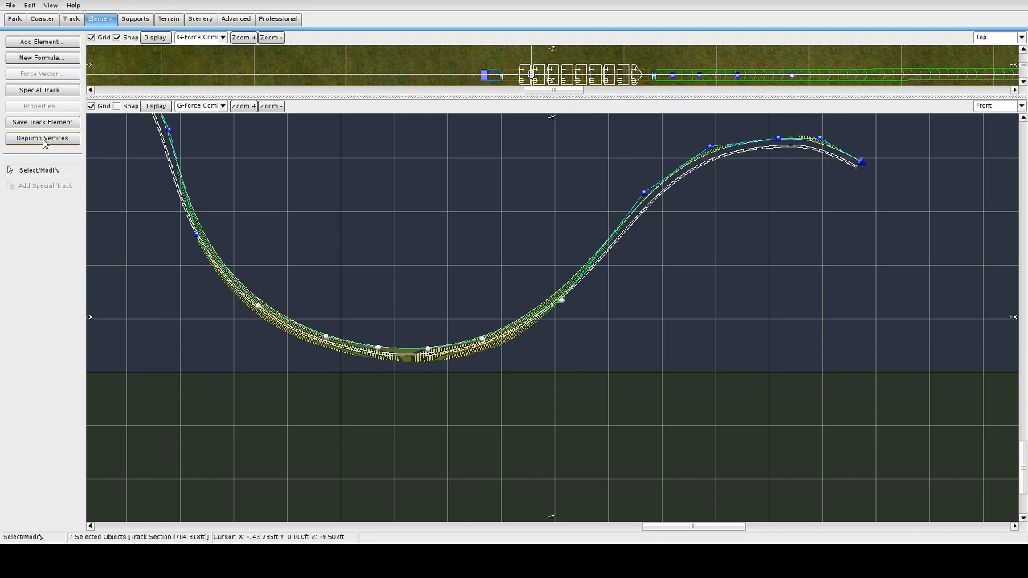
pyautogui.click(44, 140)
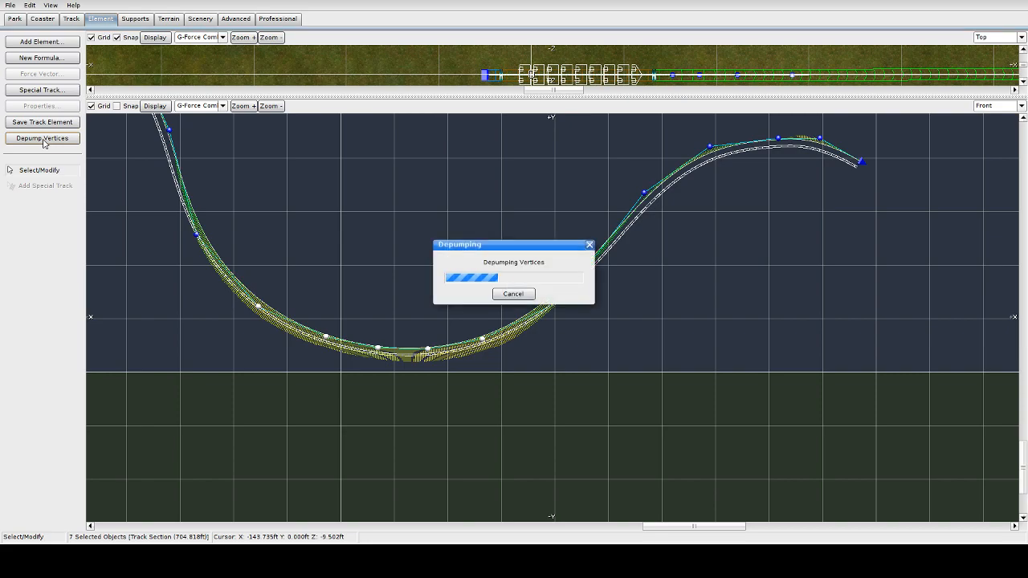
# Examine the depumped valley's shape and estimated G-forces along the pull-out and into the second hill
pyautogui.scroll(-2, 322, 226)
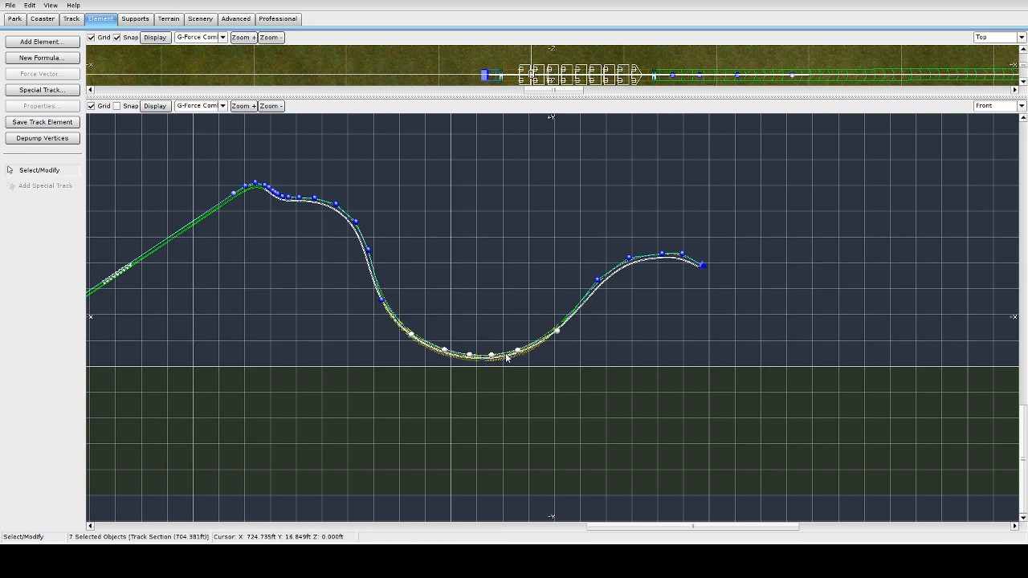
pyautogui.scroll(3, 536, 268)
pyautogui.moveTo(531, 269); pyautogui.dragTo(542, 216, button='right')
pyautogui.scroll(3, 521, 228)
pyautogui.scroll(-2, 493, 228)
pyautogui.scroll(-1, 493, 233)
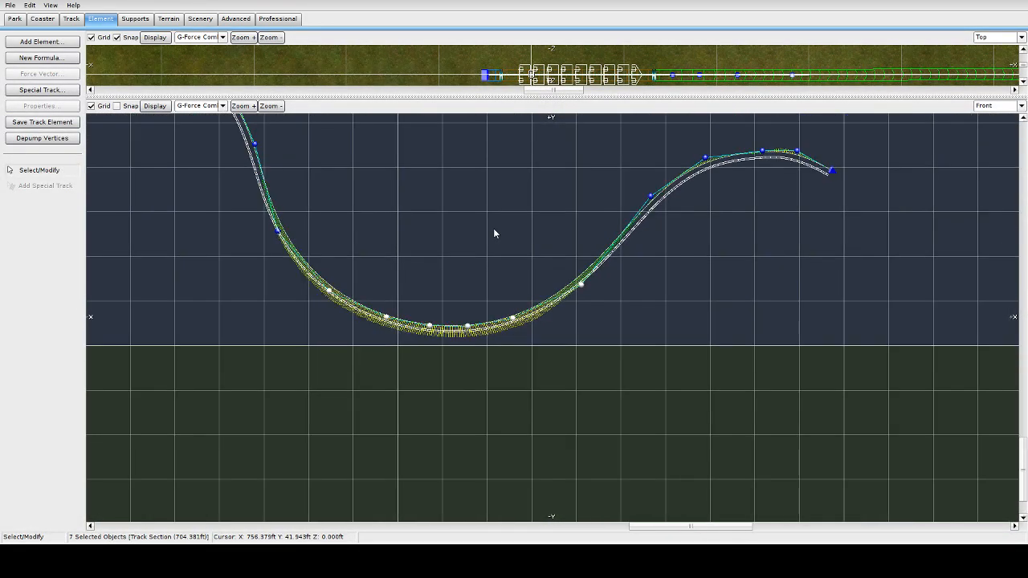
pyautogui.scroll(-2, 493, 233)
pyautogui.moveTo(510, 232); pyautogui.dragTo(457, 269, button='right')
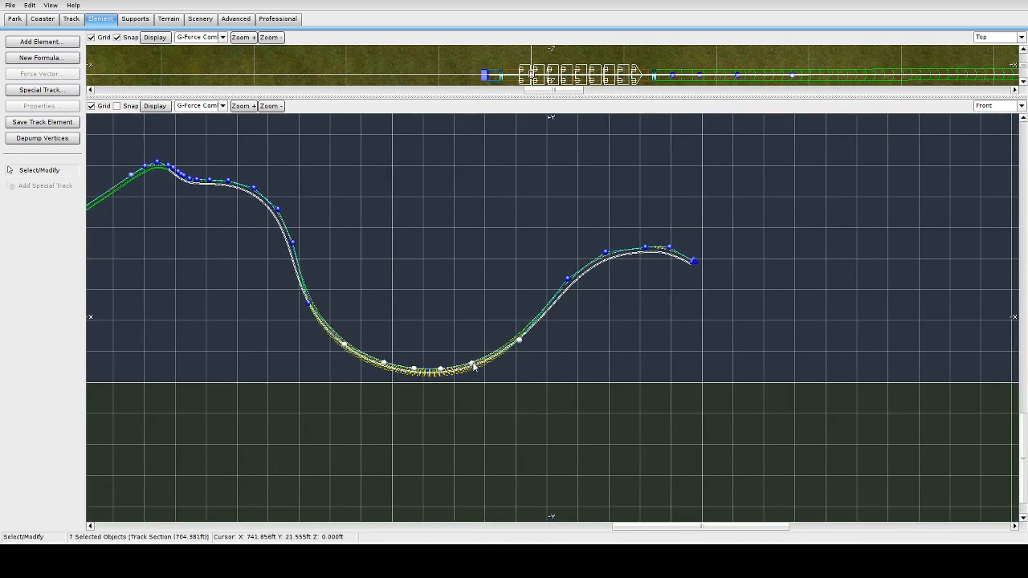
pyautogui.click(450, 322)
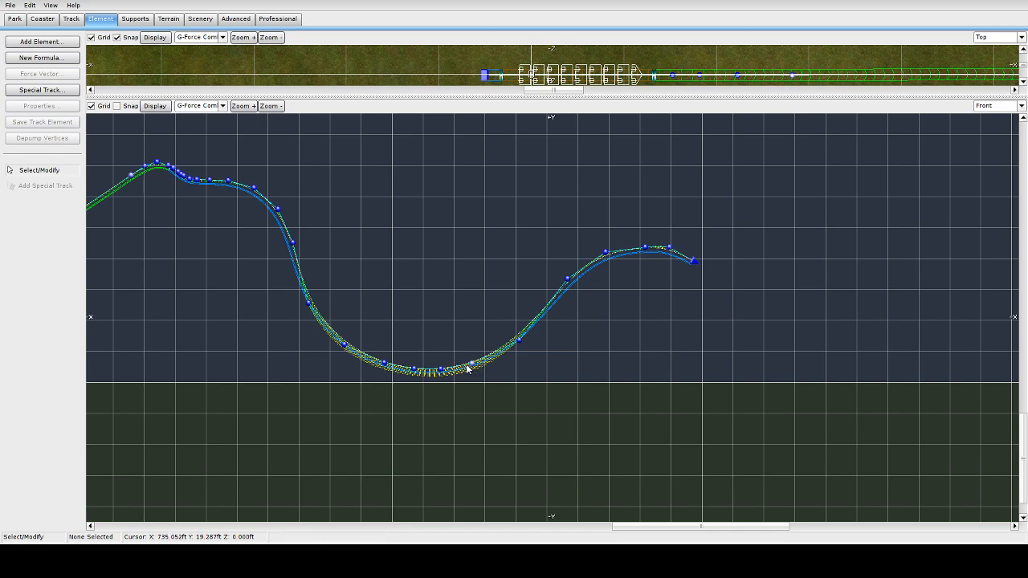
pyautogui.scroll(4, 463, 367)
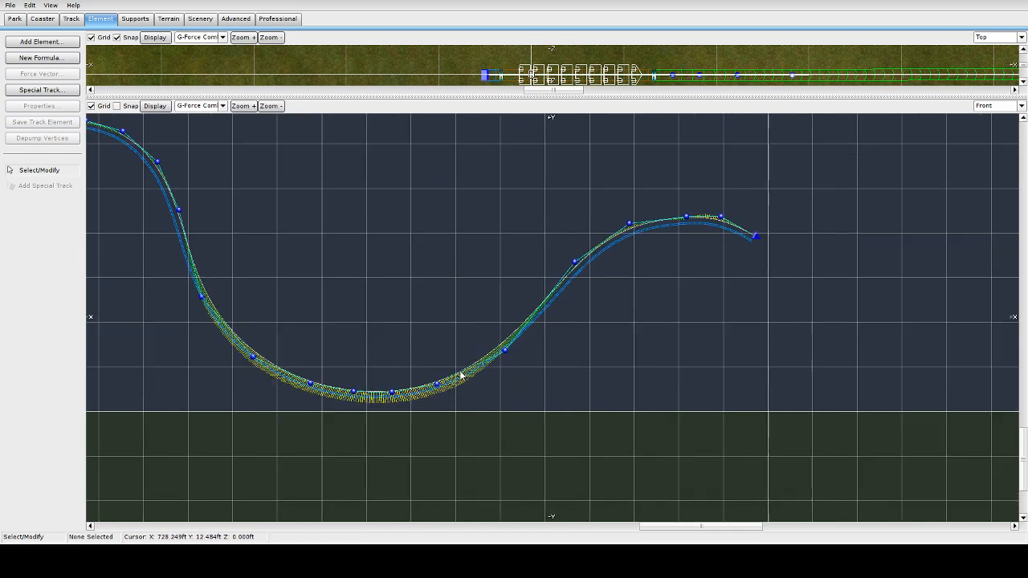
pyautogui.moveTo(281, 365); pyautogui.dragTo(524, 206, button='right')
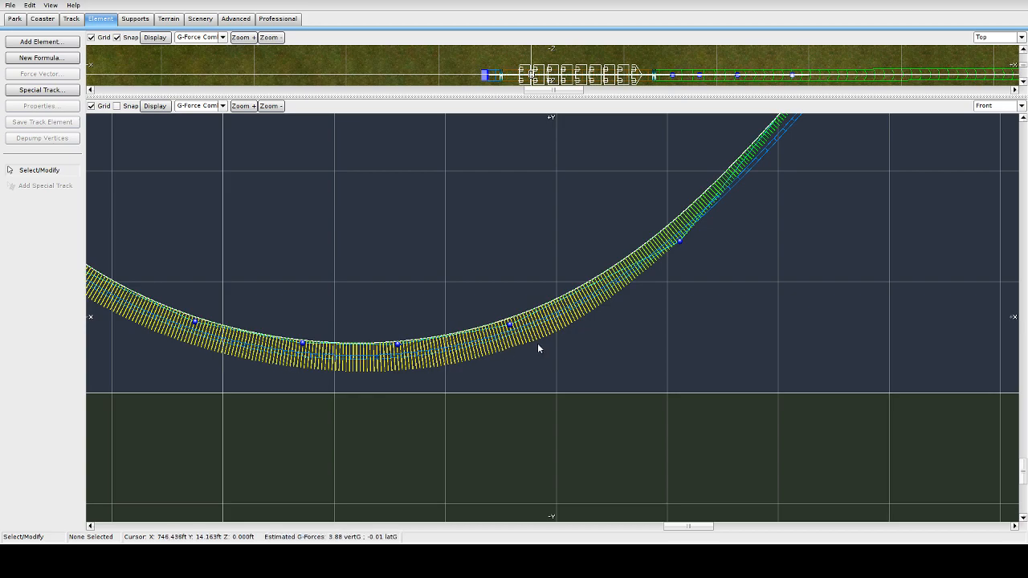
pyautogui.scroll(-7, 584, 314)
pyautogui.moveTo(549, 259); pyautogui.dragTo(405, 326, button='middle')
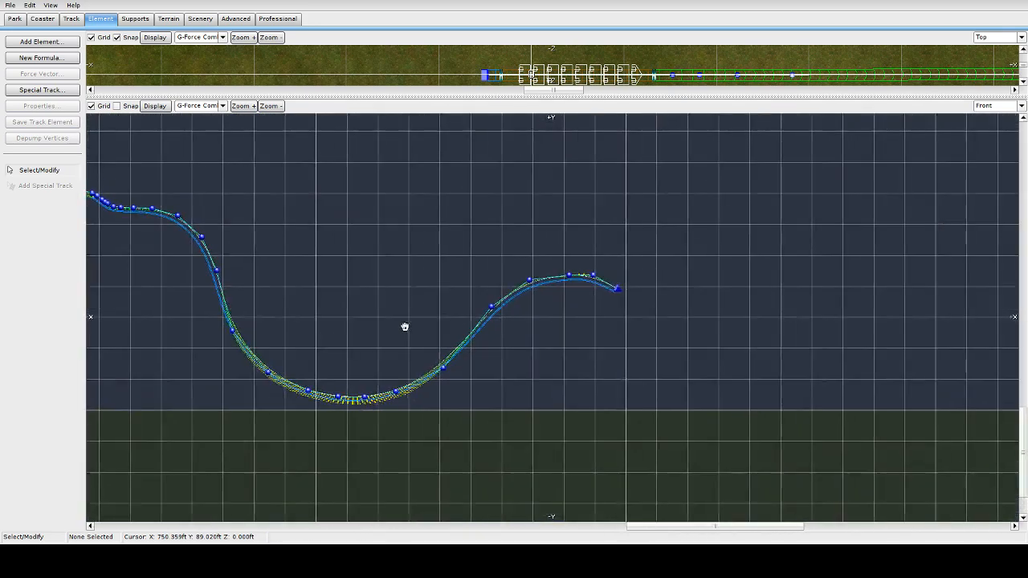
# Reposition the second hill's three crest vertices into a higher, rounder arch and depump them
pyautogui.click(616, 289)
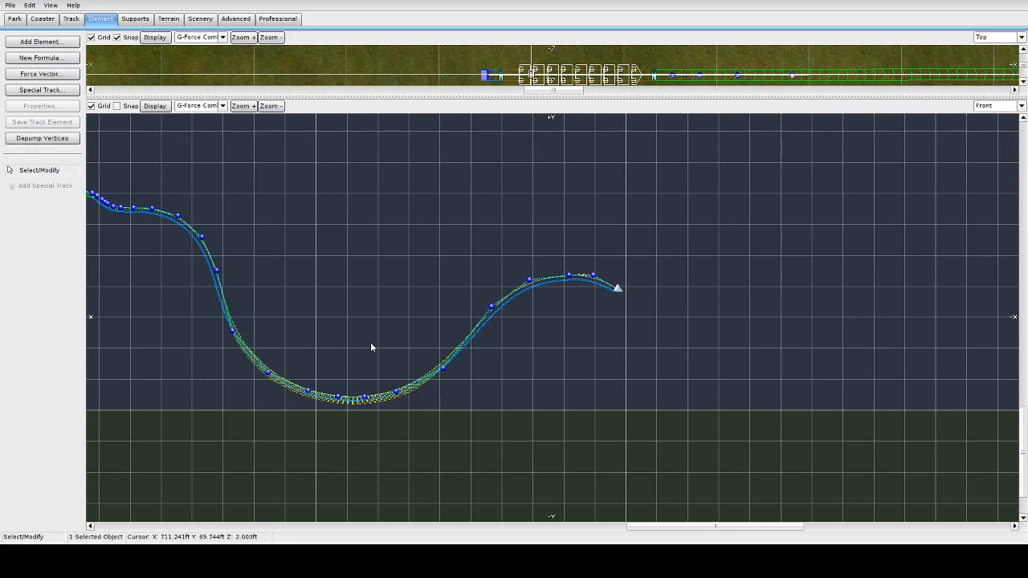
pyautogui.moveTo(530, 281); pyautogui.dragTo(599, 268)
pyautogui.click(529, 269)
pyautogui.moveTo(428, 211); pyautogui.dragTo(608, 294)
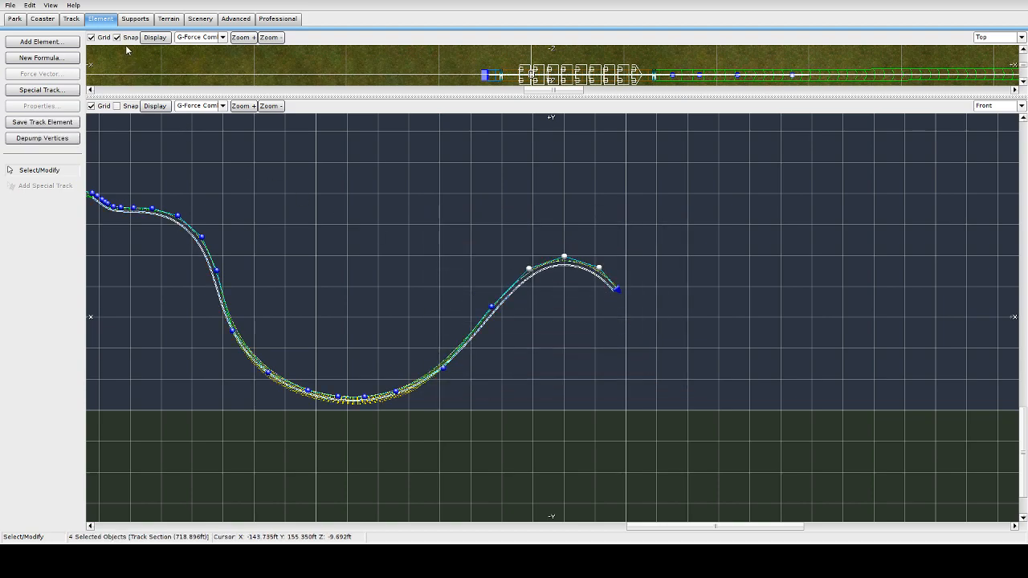
pyautogui.click(48, 139)
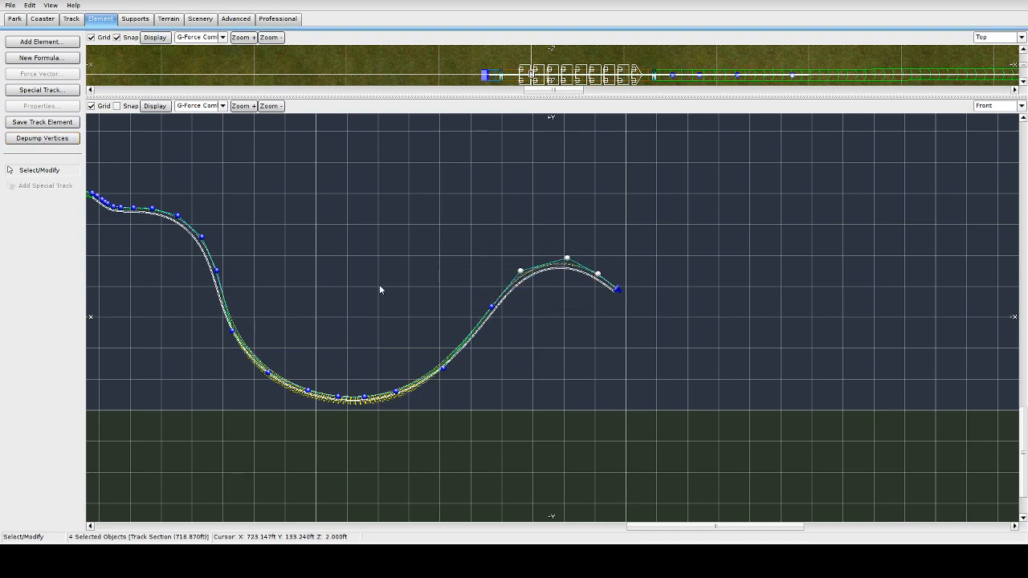
# Show the Speed Comb in the front view and check the estimated speed over the second hill's crest
pyautogui.click(199, 105)
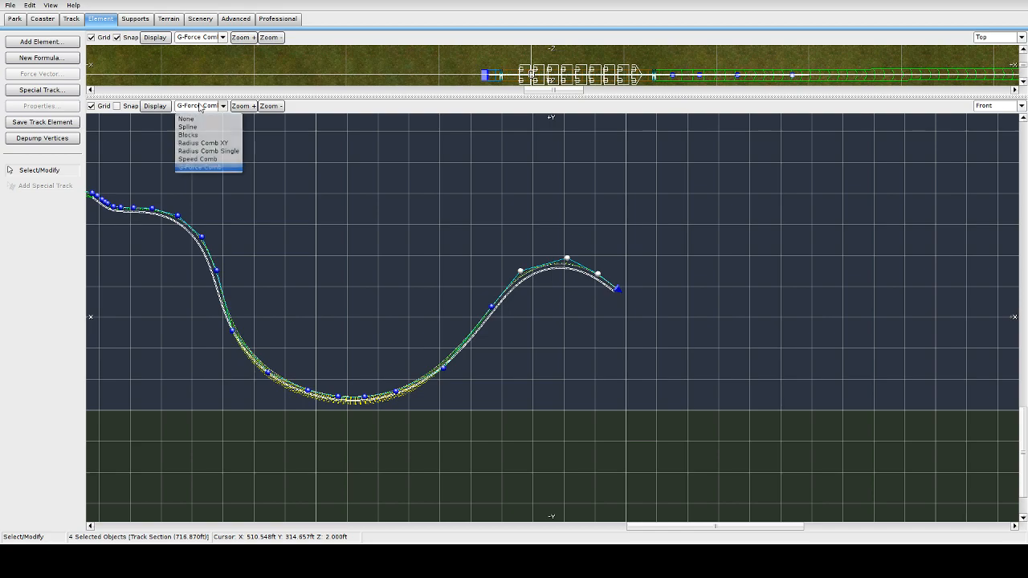
pyautogui.click(197, 159)
pyautogui.scroll(3, 560, 252)
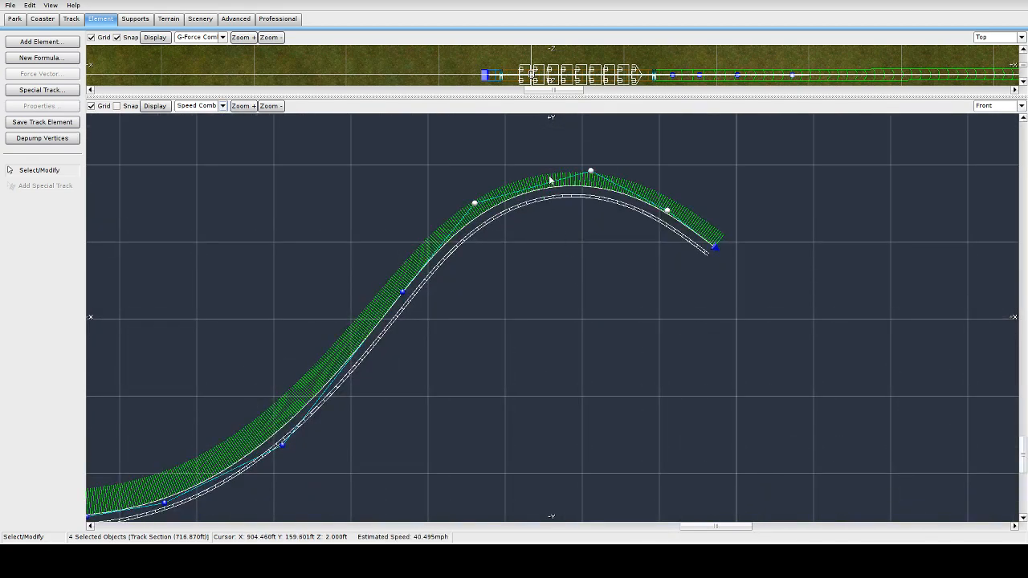
pyautogui.scroll(-4, 575, 280)
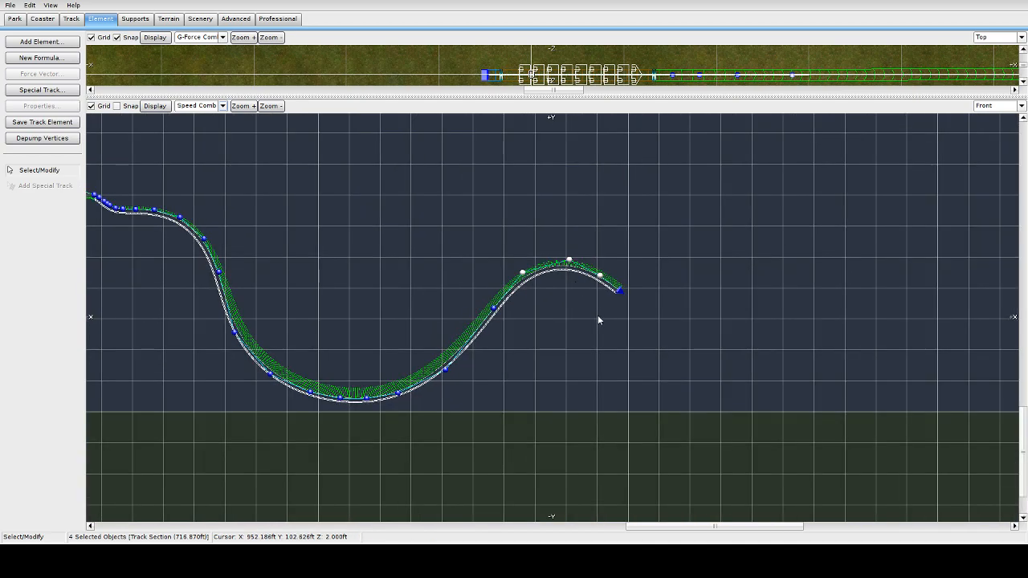
# Switch the front view back to the G-Force Comb and examine the forces over the second hill
pyautogui.click(189, 106)
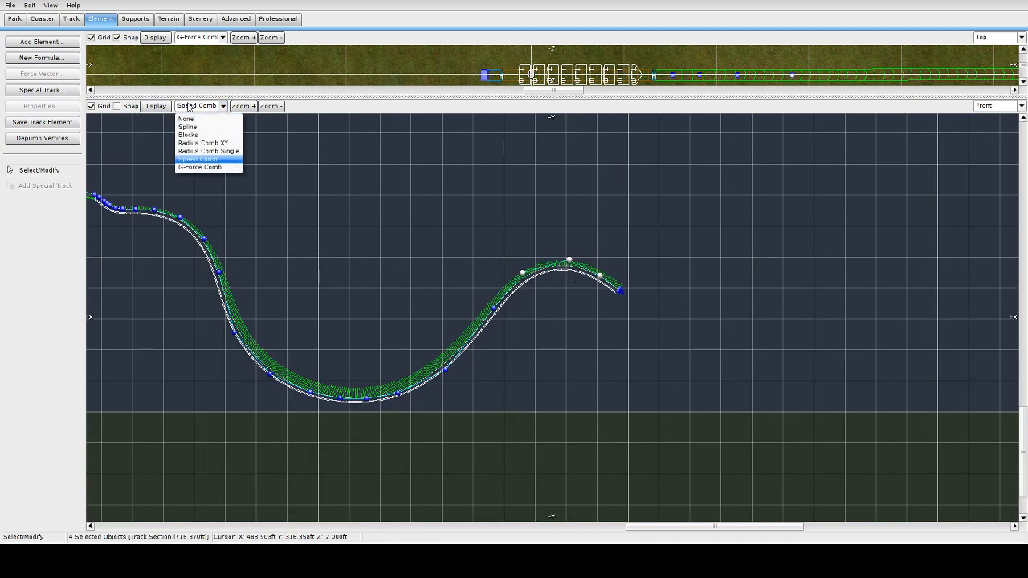
pyautogui.click(206, 166)
pyautogui.scroll(4, 566, 260)
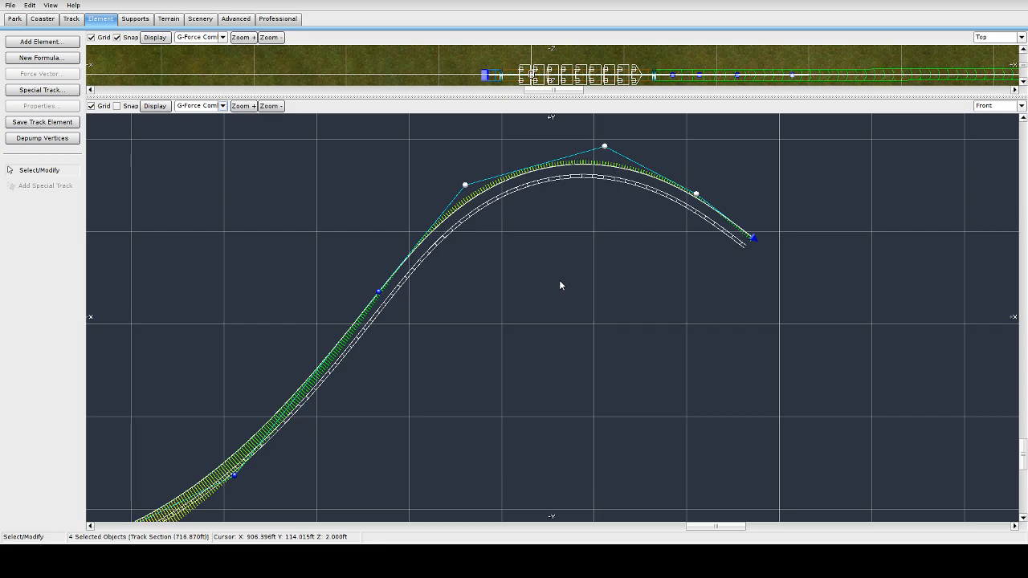
pyautogui.scroll(-6, 560, 281)
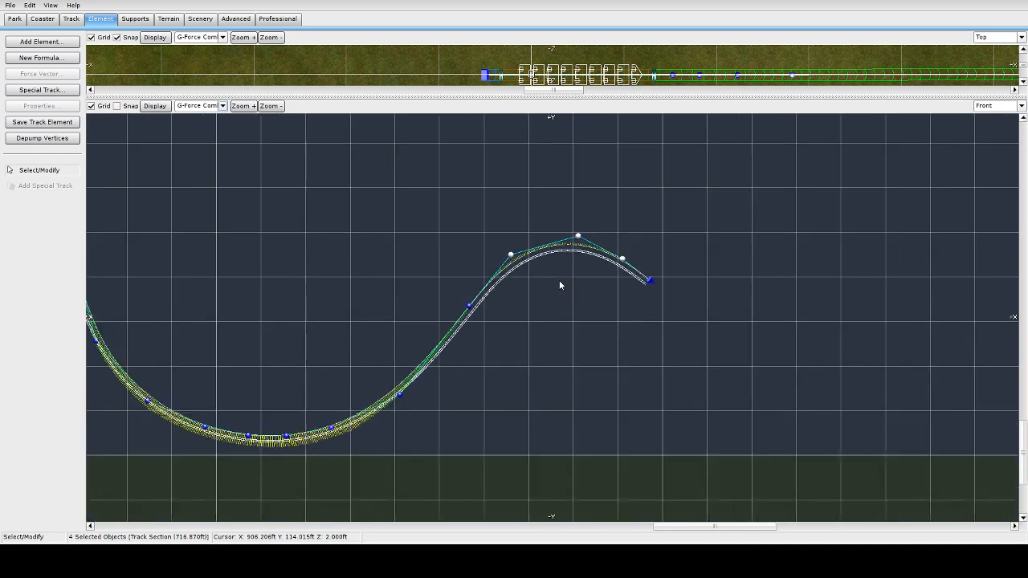
pyautogui.moveTo(737, 325); pyautogui.dragTo(679, 289, button='right')
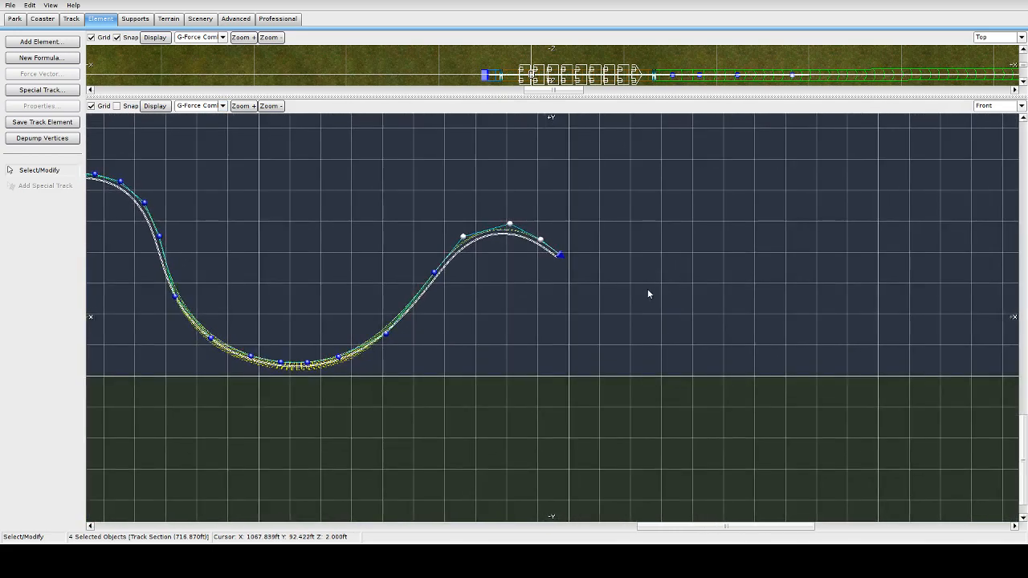
pyautogui.click(575, 260)
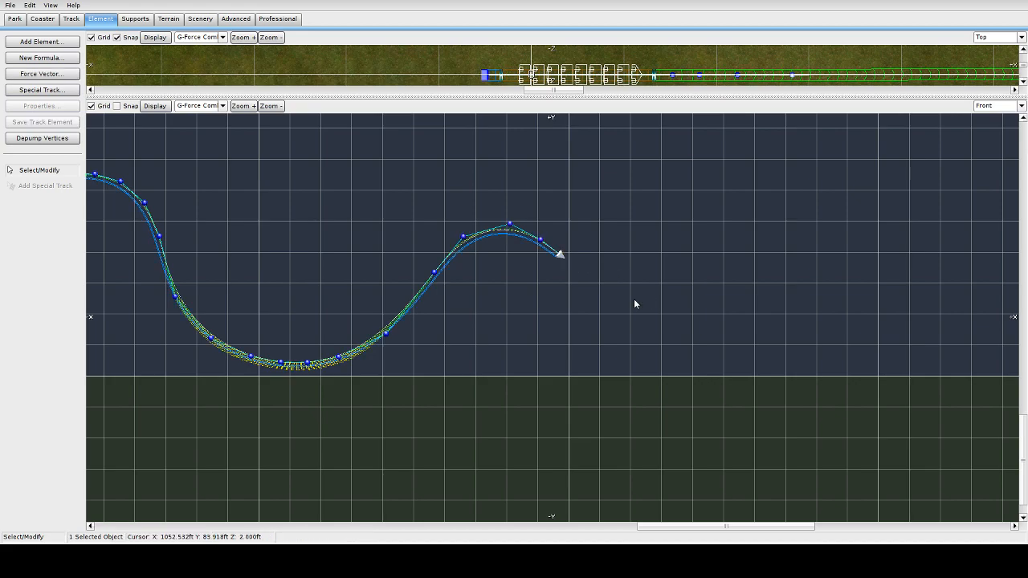
pyautogui.click(71, 19)
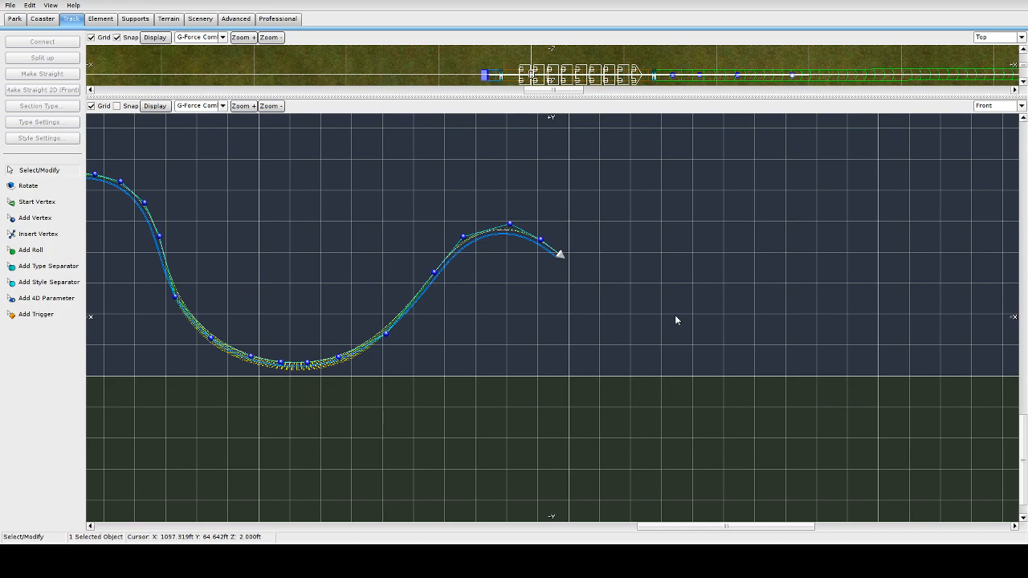
pyautogui.click(35, 217)
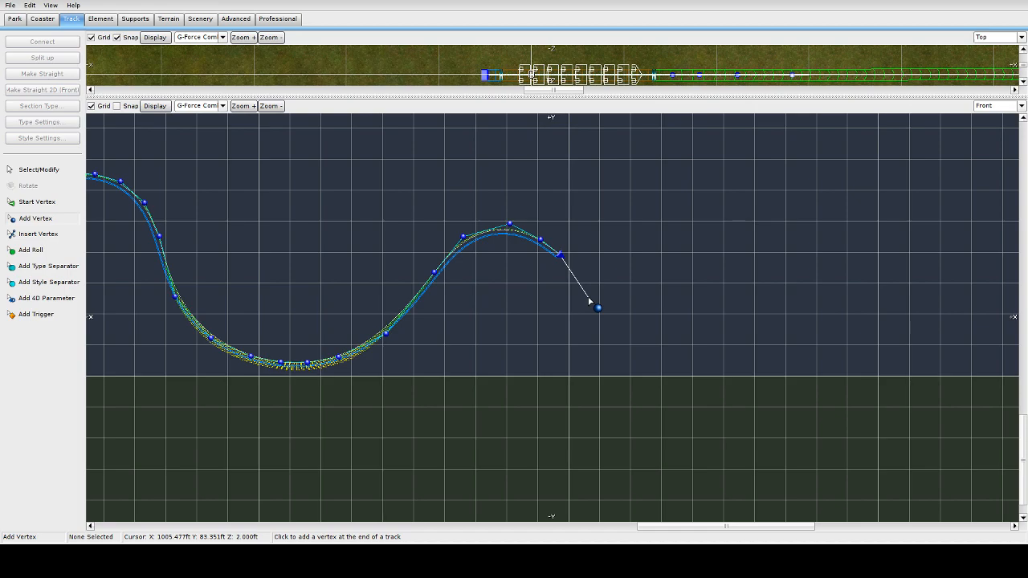
# Select the second hill's crest and end vertices and raise them together until the crest reaches about 168 ft
pyautogui.click(24, 169)
pyautogui.moveTo(444, 201); pyautogui.dragTo(575, 265)
pyautogui.moveTo(511, 229); pyautogui.dragTo(514, 214)
pyautogui.scroll(6, 500, 198)
pyautogui.scroll(-6, 500, 201)
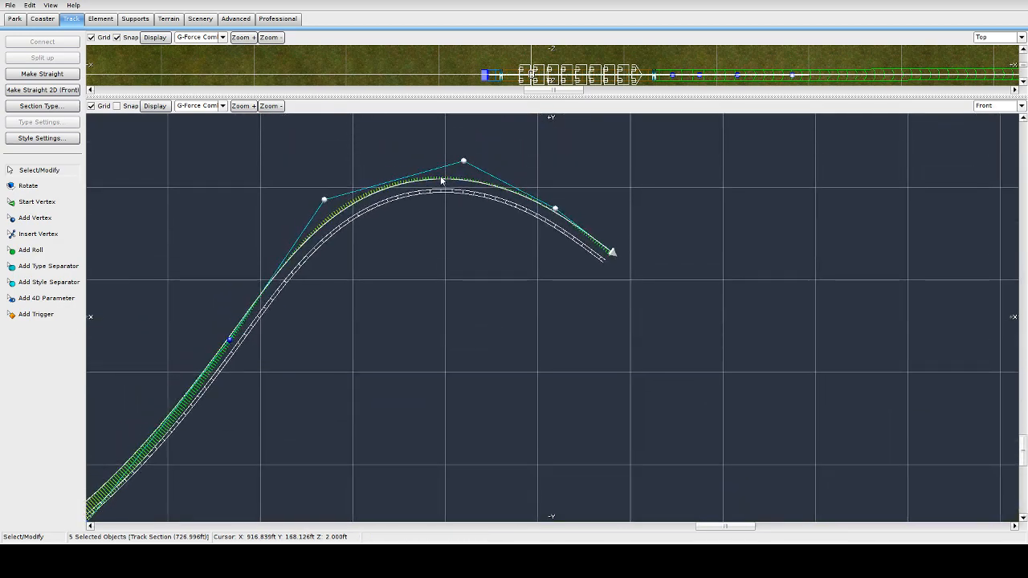
# Select the six vertices from the valley exit over the second hill's crest, depump them, and inspect the smoothed hill
pyautogui.click(428, 253)
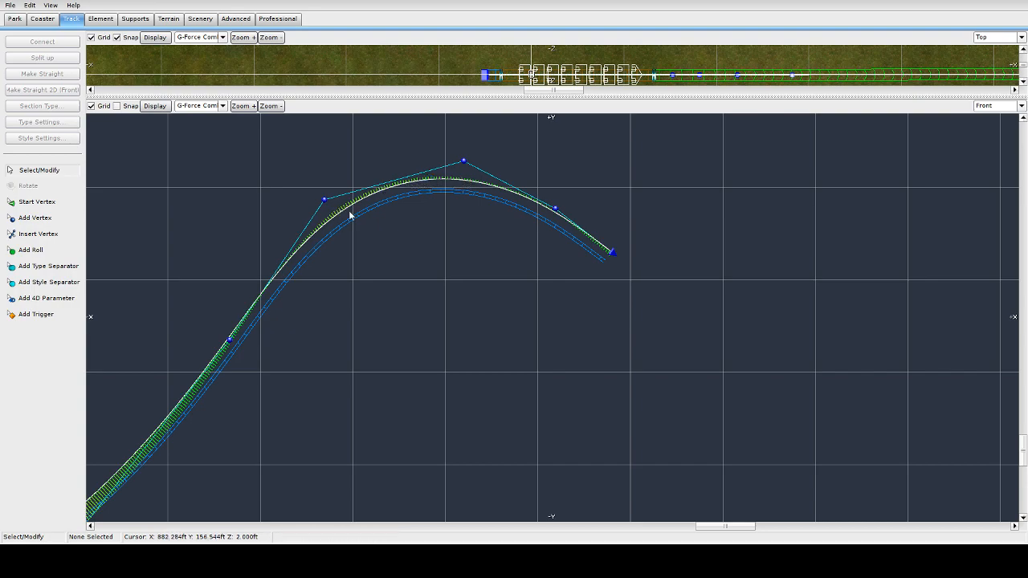
pyautogui.scroll(-3, 405, 227)
pyautogui.moveTo(271, 254); pyautogui.dragTo(480, 456)
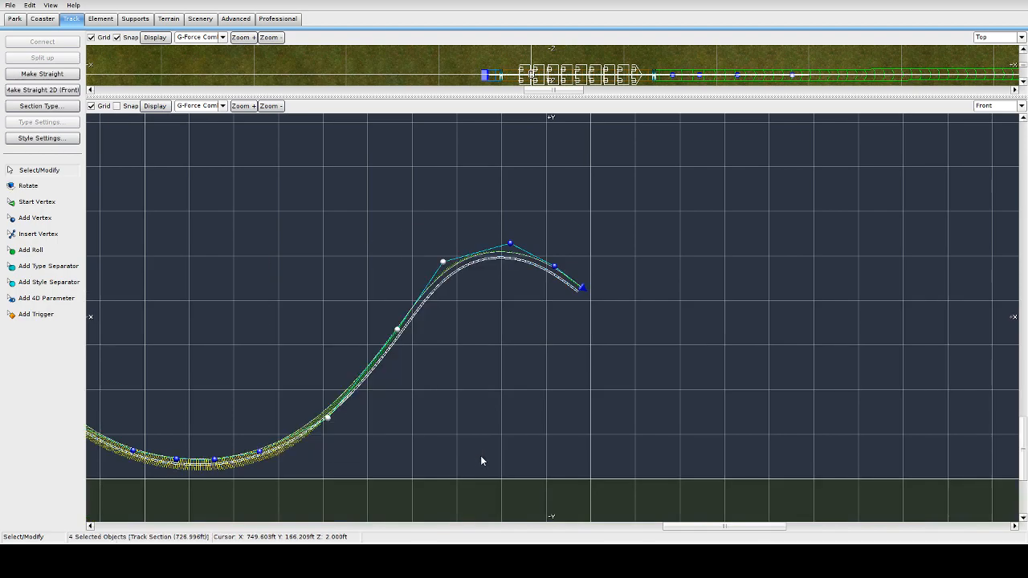
pyautogui.moveTo(577, 254); pyautogui.dragTo(314, 296)
pyautogui.moveTo(370, 181); pyautogui.dragTo(562, 458)
pyautogui.moveTo(237, 181); pyautogui.dragTo(574, 473)
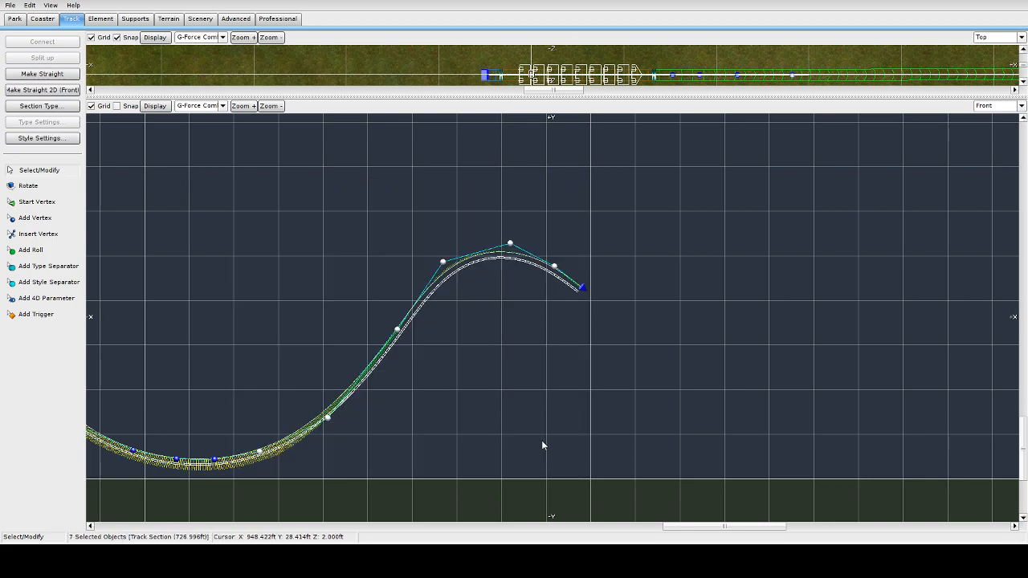
pyautogui.click(127, 20)
pyautogui.click(101, 18)
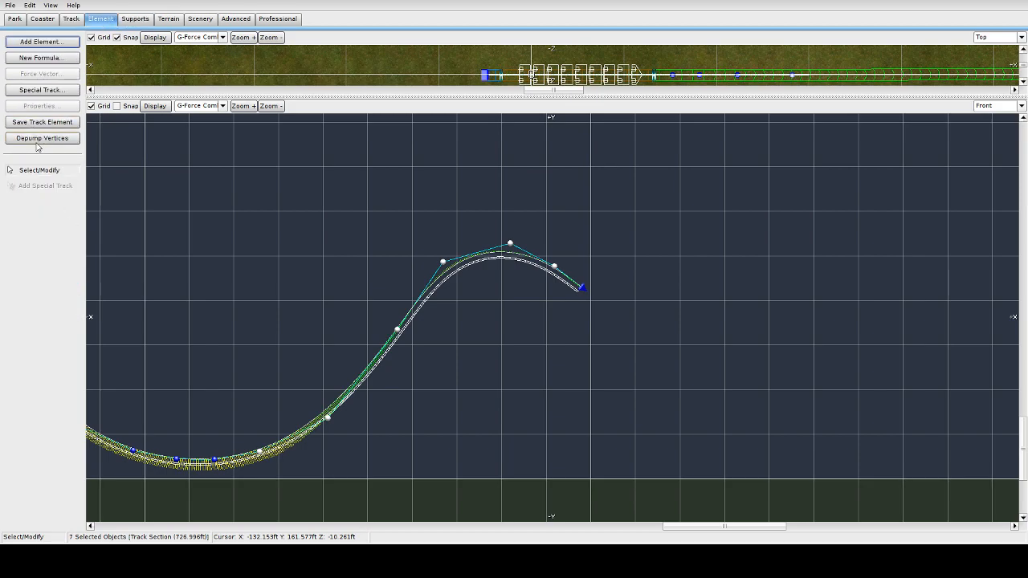
pyautogui.click(42, 138)
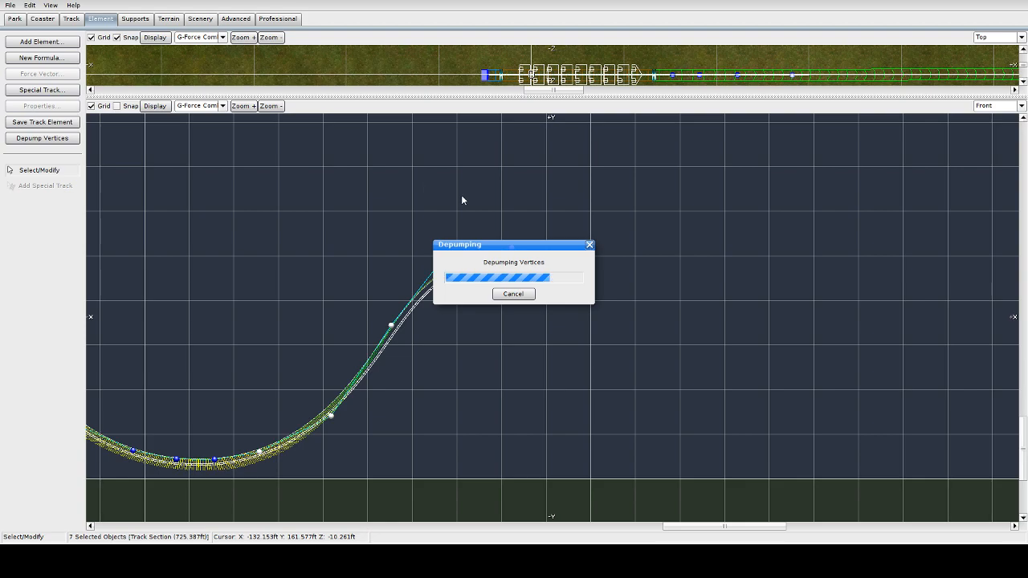
pyautogui.scroll(2, 513, 278)
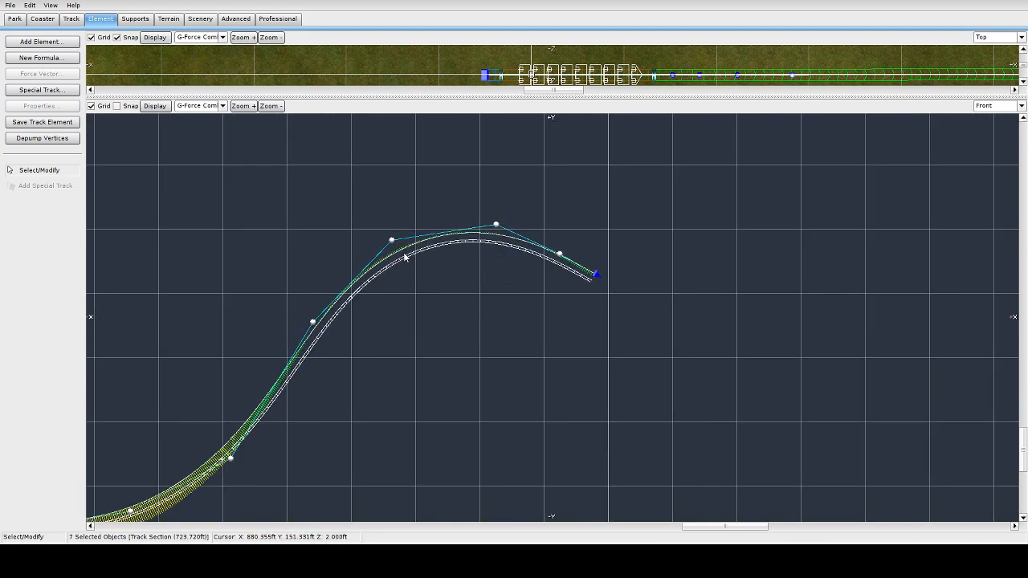
pyautogui.scroll(-1, 527, 300)
pyautogui.scroll(-1, 527, 302)
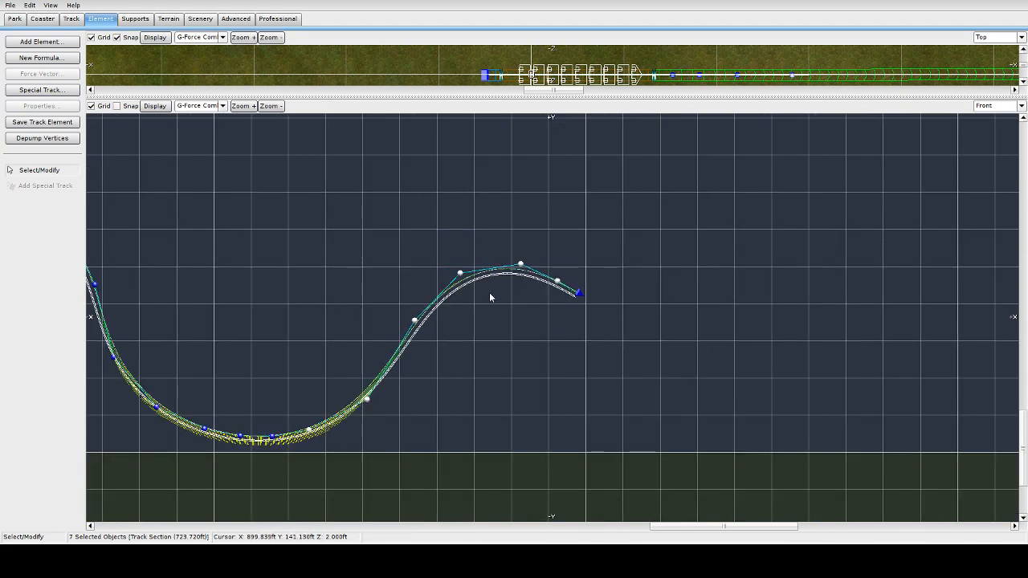
pyautogui.scroll(2, 482, 292)
pyautogui.scroll(-1, 476, 289)
pyautogui.scroll(-1, 482, 295)
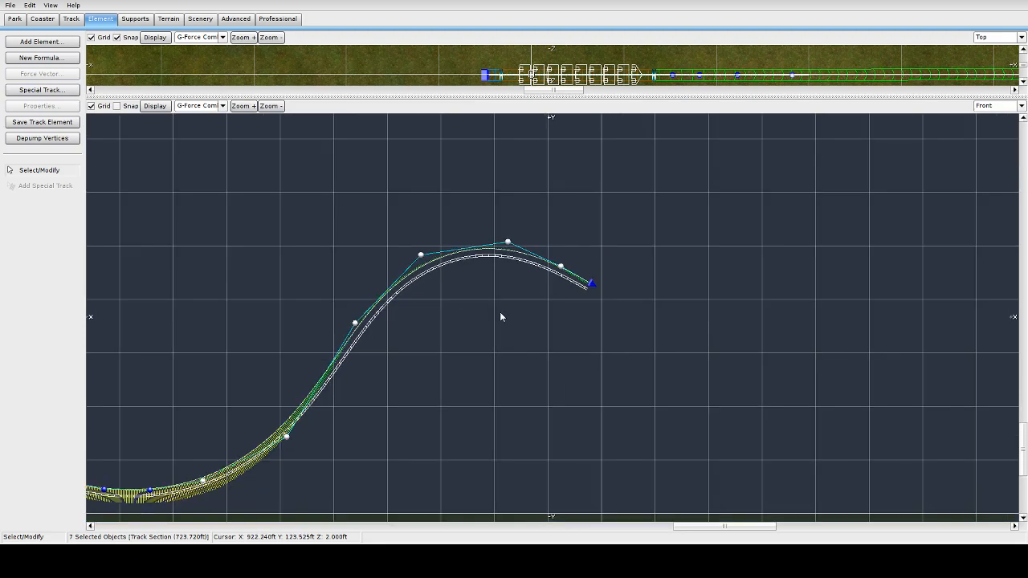
# Lower the track's end vertex past the second hill's crest and add a vertex further down the descent
pyautogui.scroll(-1, 501, 317)
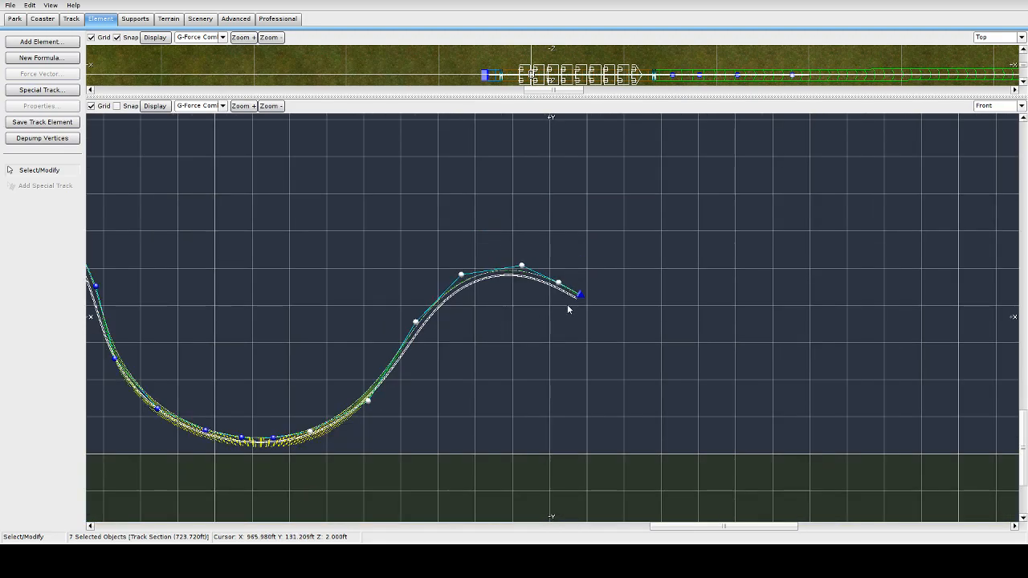
pyautogui.moveTo(583, 296)
pyautogui.mouseDown()
pyautogui.moveTo(574, 312)
pyautogui.moveTo(585, 312)
pyautogui.mouseUp()
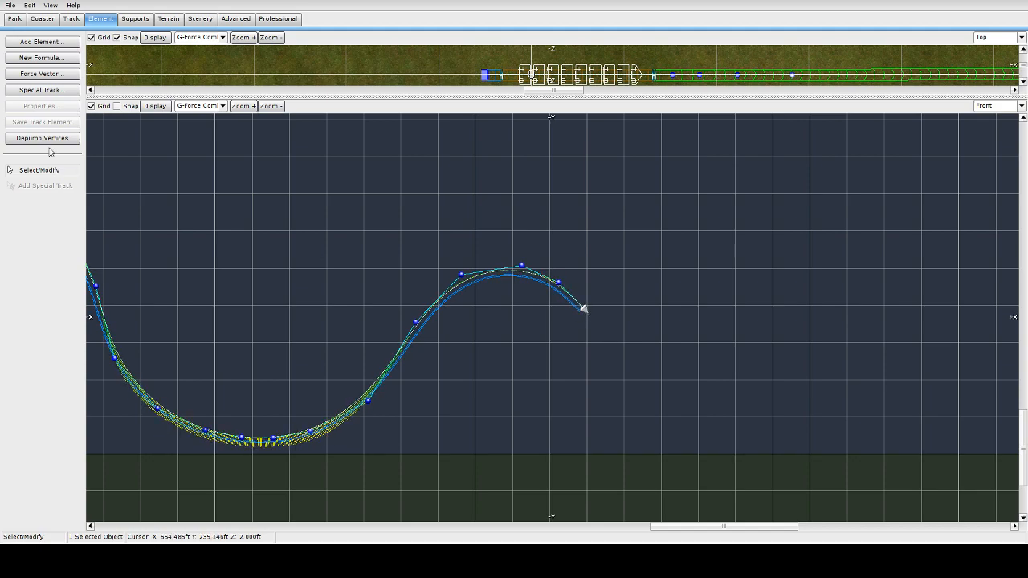
pyautogui.click(70, 19)
pyautogui.click(33, 216)
pyautogui.click(613, 351)
pyautogui.click(630, 384)
pyautogui.click(664, 412)
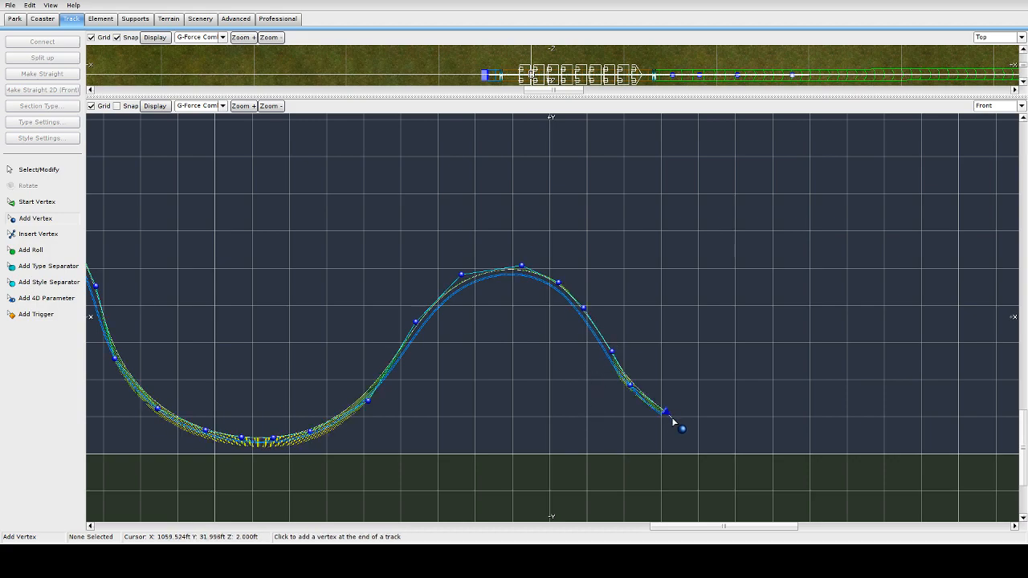
pyautogui.hotkey('ctrl', 'z')
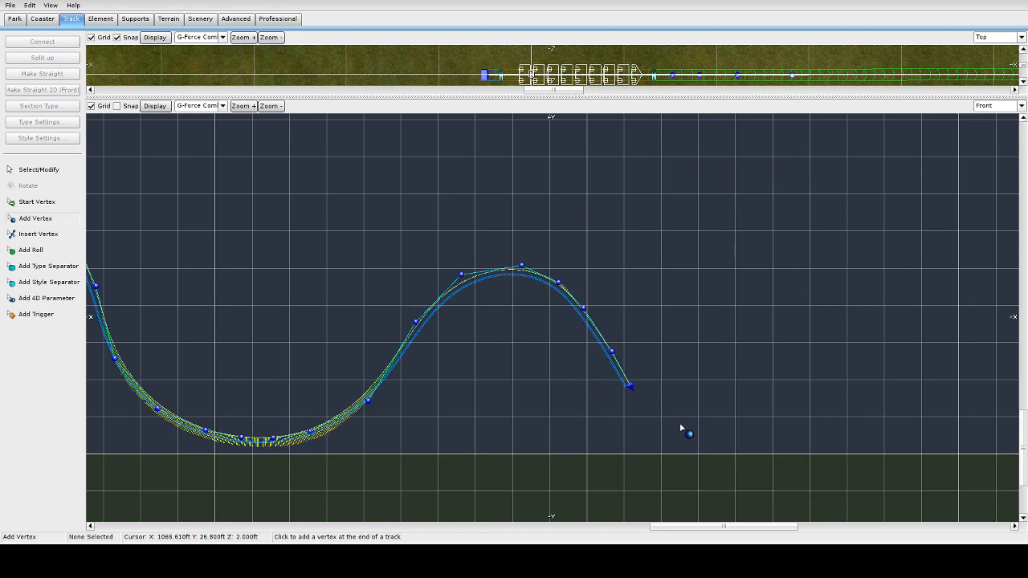
pyautogui.click(648, 418)
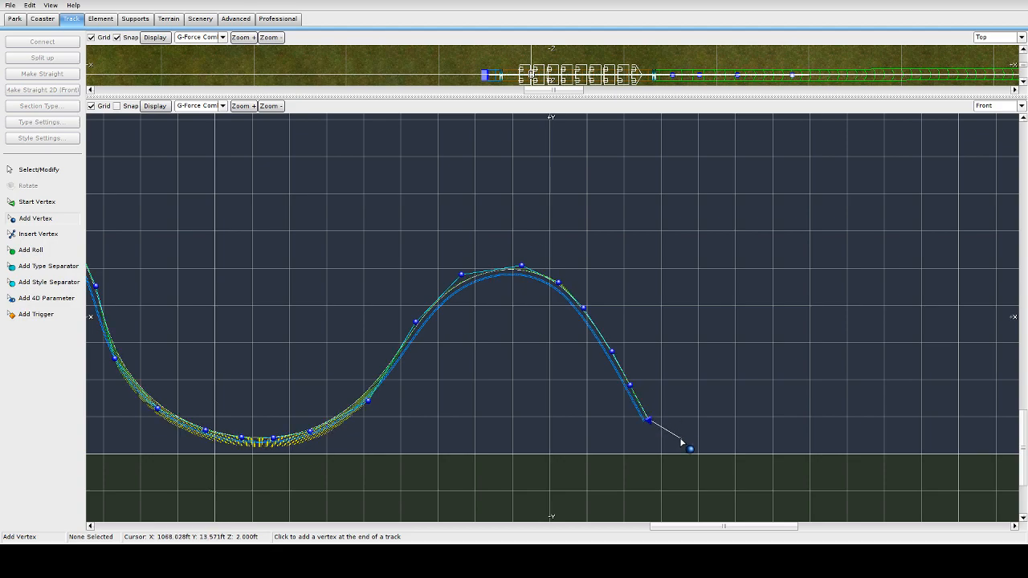
pyautogui.click(682, 437)
pyautogui.hotkey('ctrl', 'z')
pyautogui.hotkey('ctrl', 'z')
pyautogui.click(656, 409)
pyautogui.click(692, 421)
pyautogui.hotkey('ctrl', 'z')
pyautogui.hotkey('ctrl', 'z')
pyautogui.hotkey('ctrl', 'z')
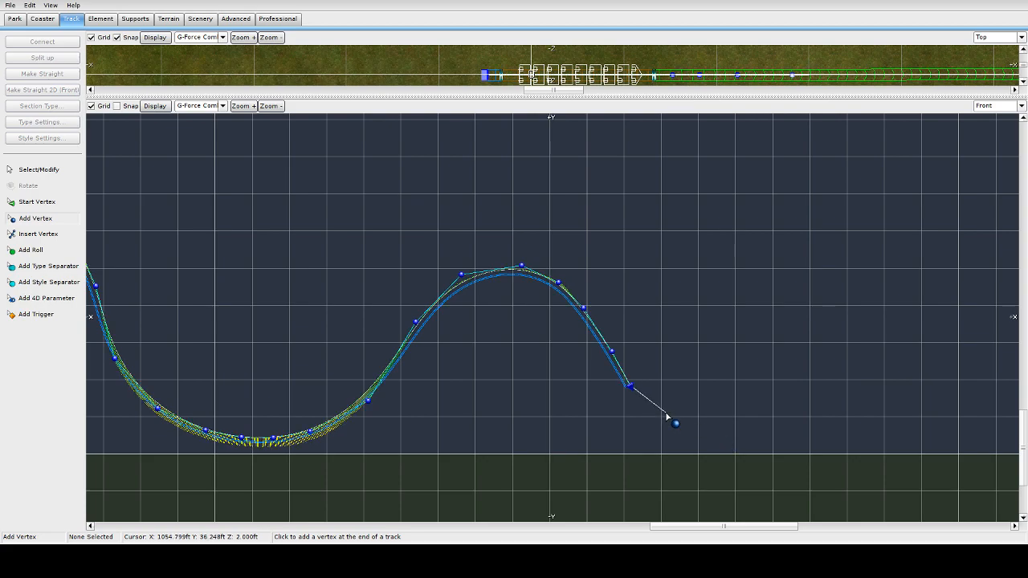
# Add vertices down the second hill's lower descent, curving the track into a nearly level valley just above the ground
pyautogui.click(646, 392)
pyautogui.click(678, 415)
pyautogui.click(729, 431)
pyautogui.click(755, 434)
pyautogui.hotkey('ctrl', 'z')
pyautogui.hotkey('ctrl', 'z')
pyautogui.hotkey('ctrl', 'z')
pyautogui.click(693, 430)
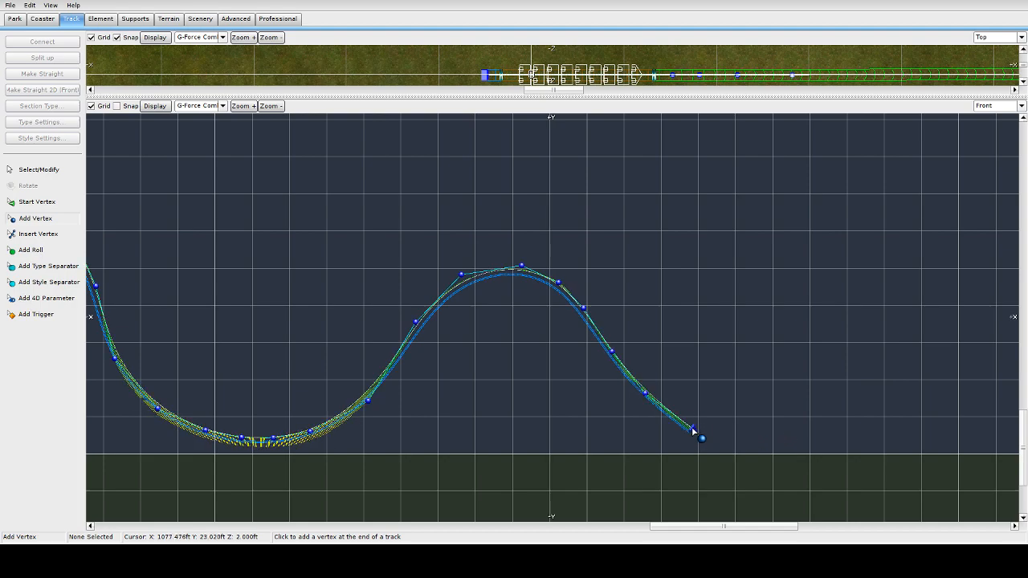
pyautogui.click(726, 439)
pyautogui.click(759, 442)
pyautogui.click(775, 443)
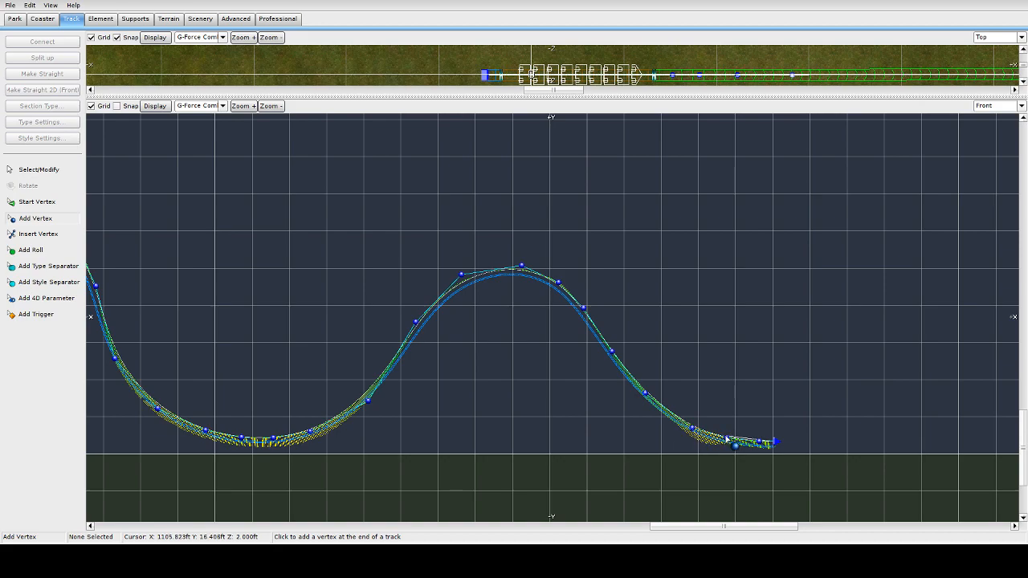
# Delete the first vertex of the valley entry and move the following one to about X 1089 ft, Y 21 ft
pyautogui.click(20, 171)
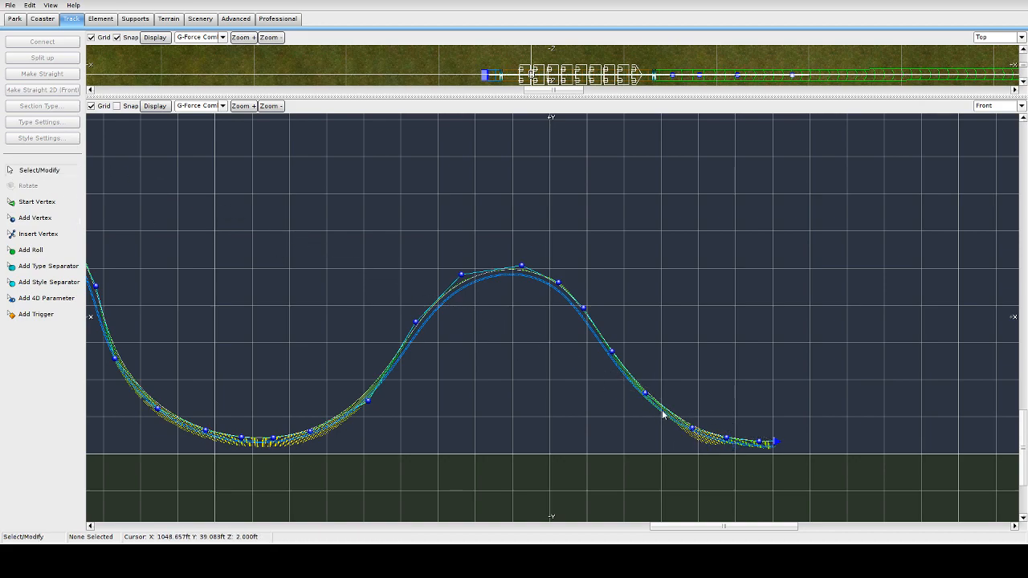
pyautogui.click(693, 430)
pyautogui.press('Delete')
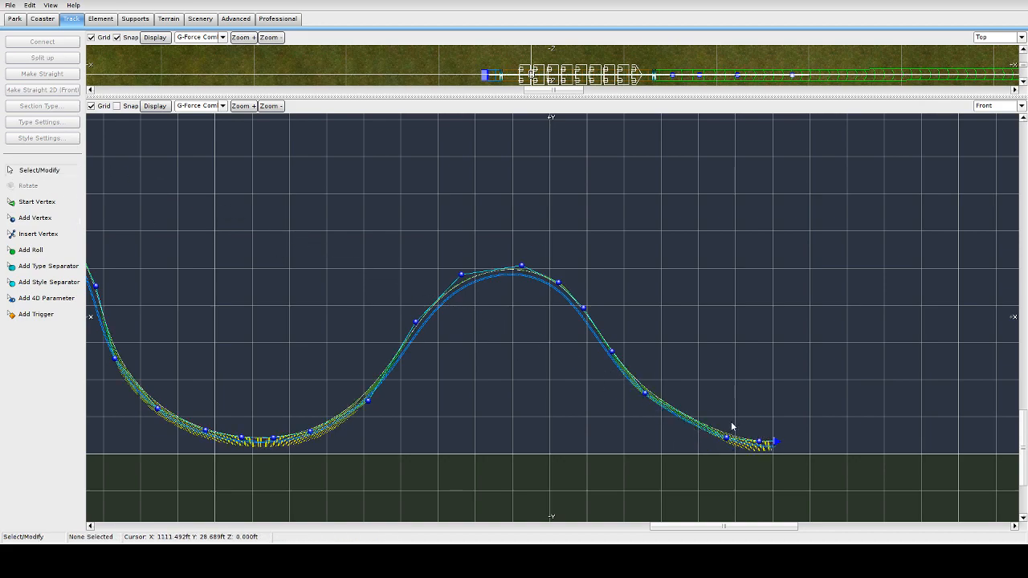
pyautogui.moveTo(726, 437)
pyautogui.mouseDown()
pyautogui.moveTo(698, 433)
pyautogui.moveTo(707, 433)
pyautogui.mouseUp()
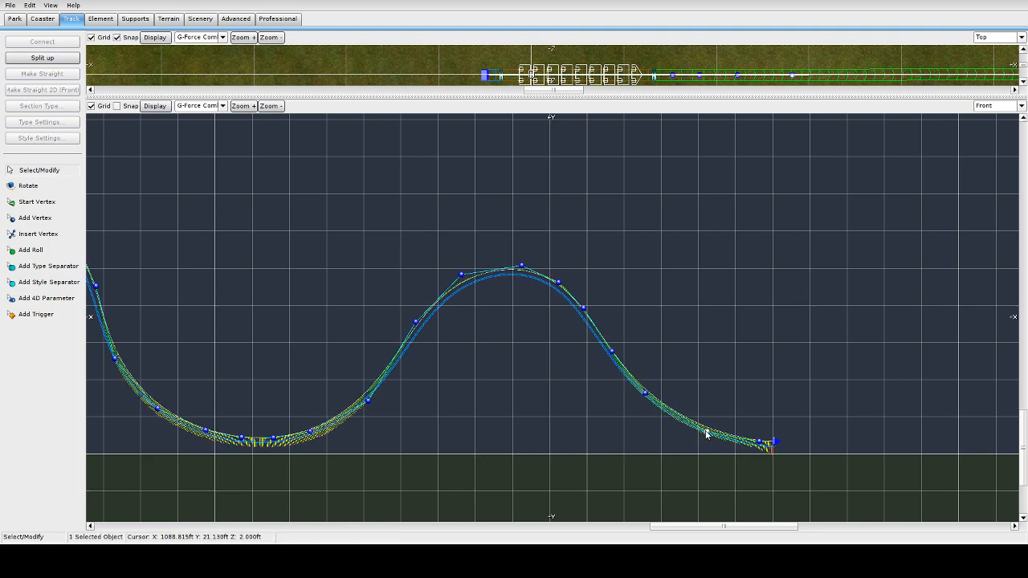
# Reshape the descending side of the hill by repositioning its vertices between the crest and the lower pull-out
pyautogui.moveTo(646, 398); pyautogui.dragTo(649, 398)
pyautogui.moveTo(613, 352); pyautogui.dragTo(609, 354)
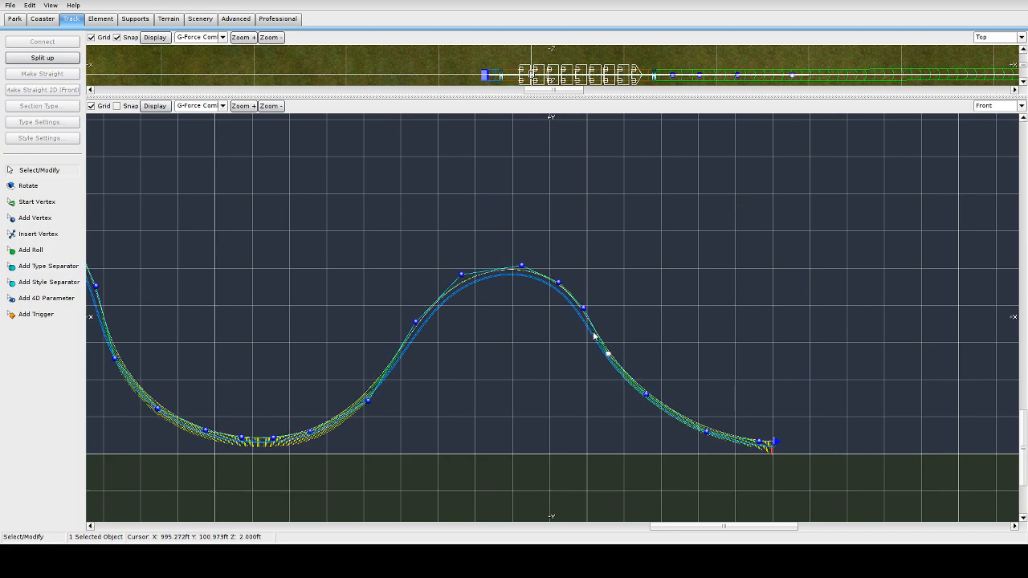
pyautogui.moveTo(587, 313)
pyautogui.mouseDown()
pyautogui.moveTo(592, 306)
pyautogui.moveTo(563, 278)
pyautogui.moveTo(592, 314)
pyautogui.mouseUp()
pyautogui.moveTo(608, 354); pyautogui.dragTo(614, 365)
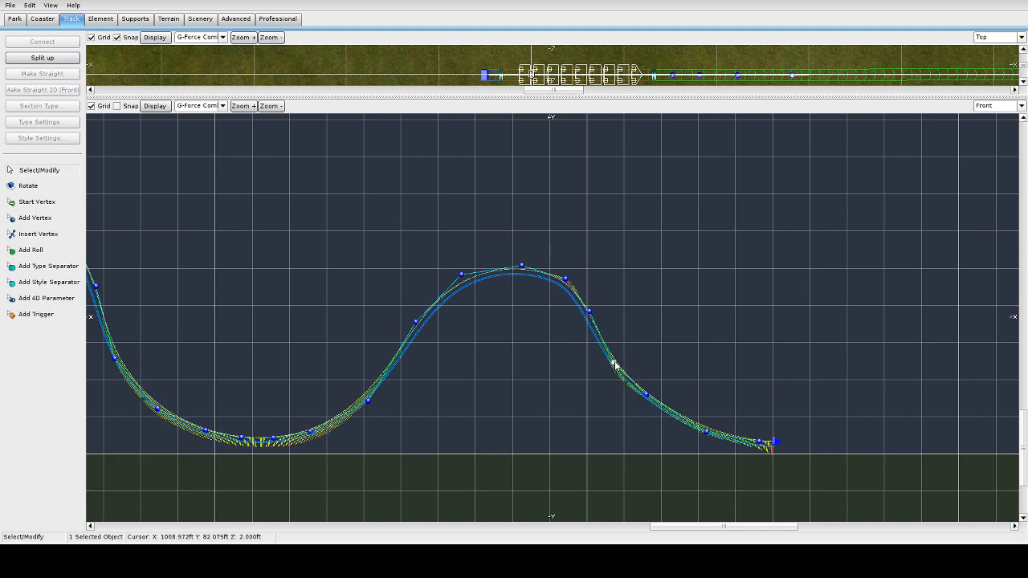
pyautogui.moveTo(644, 400); pyautogui.dragTo(649, 408)
# Depump the three vertices from the hill's crest down the upper part of the drop
pyautogui.moveTo(511, 245); pyautogui.dragTo(611, 348)
pyautogui.click(100, 19)
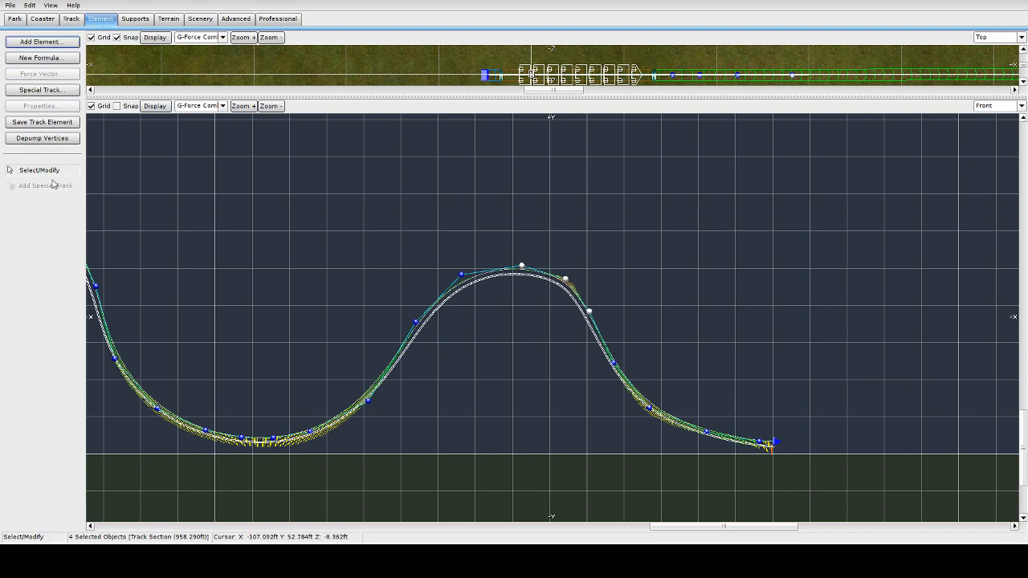
pyautogui.click(34, 139)
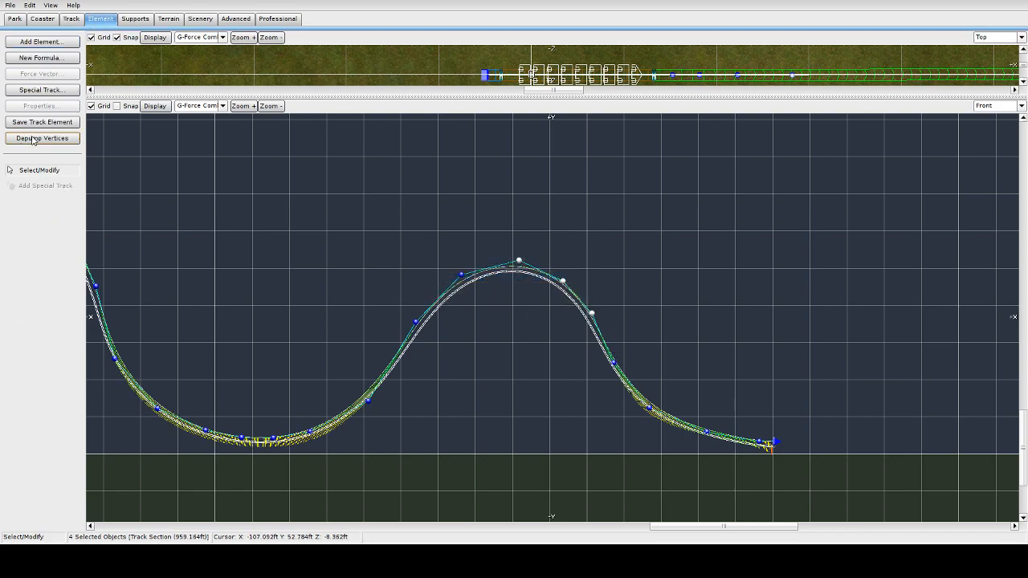
pyautogui.moveTo(567, 285); pyautogui.dragTo(577, 276)
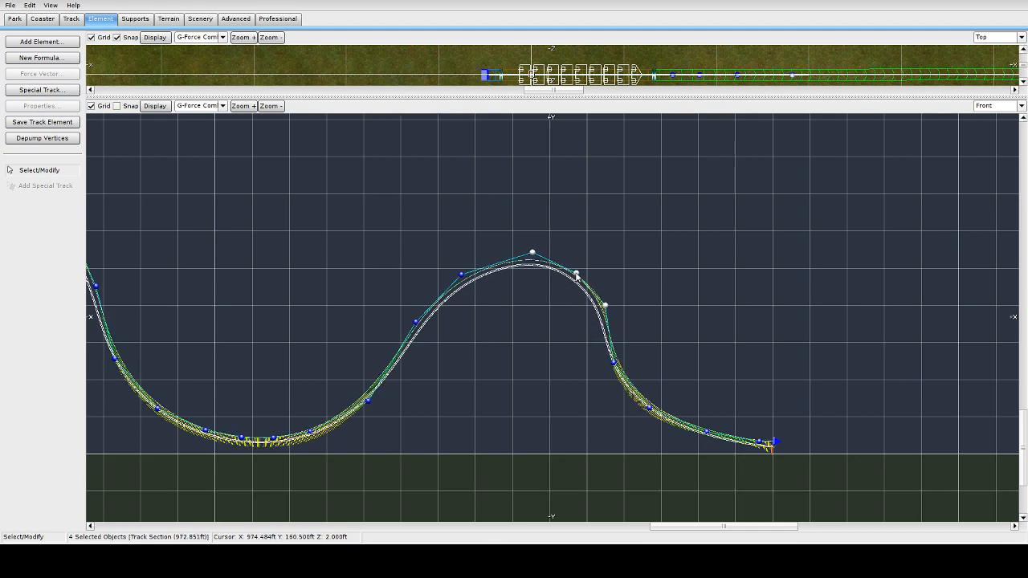
pyautogui.hotkey('ctrl', 'z')
pyautogui.click(563, 281)
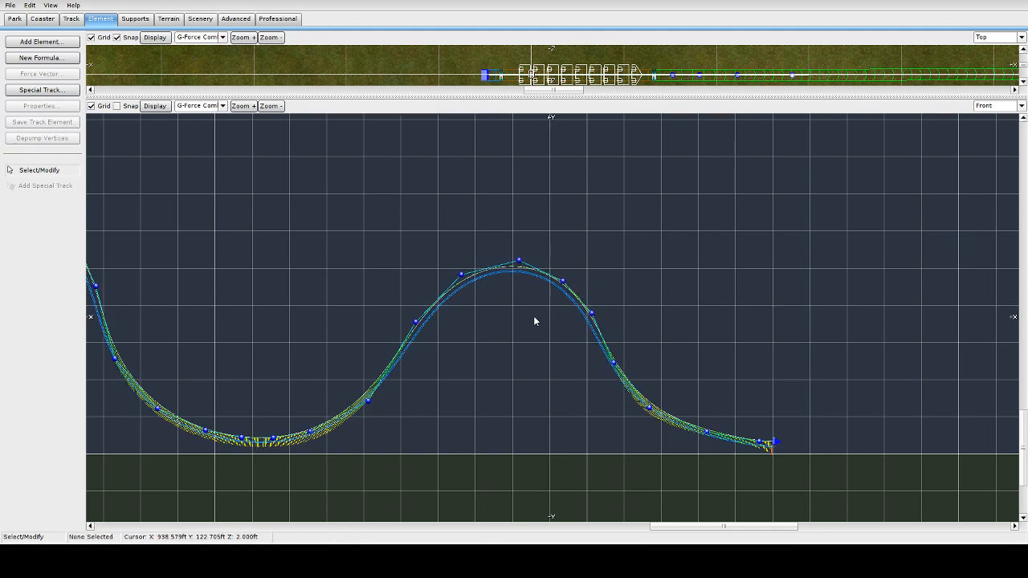
# Move the first vertex past the crest to about X 974 ft, Y 160 ft and the next one to about X 1005 ft, Y 120 ft
pyautogui.moveTo(563, 282); pyautogui.dragTo(576, 276)
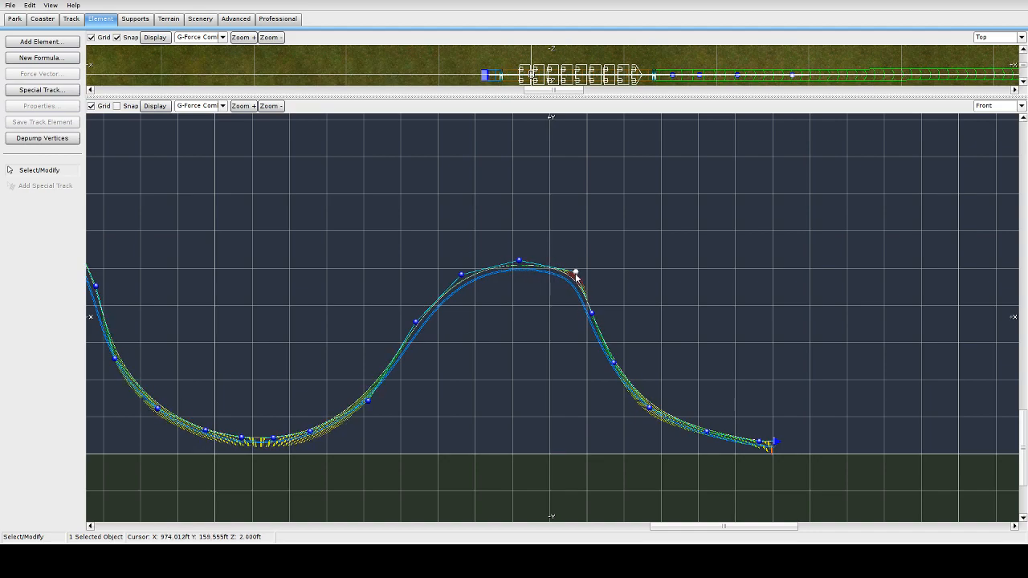
pyautogui.moveTo(590, 317); pyautogui.dragTo(621, 321)
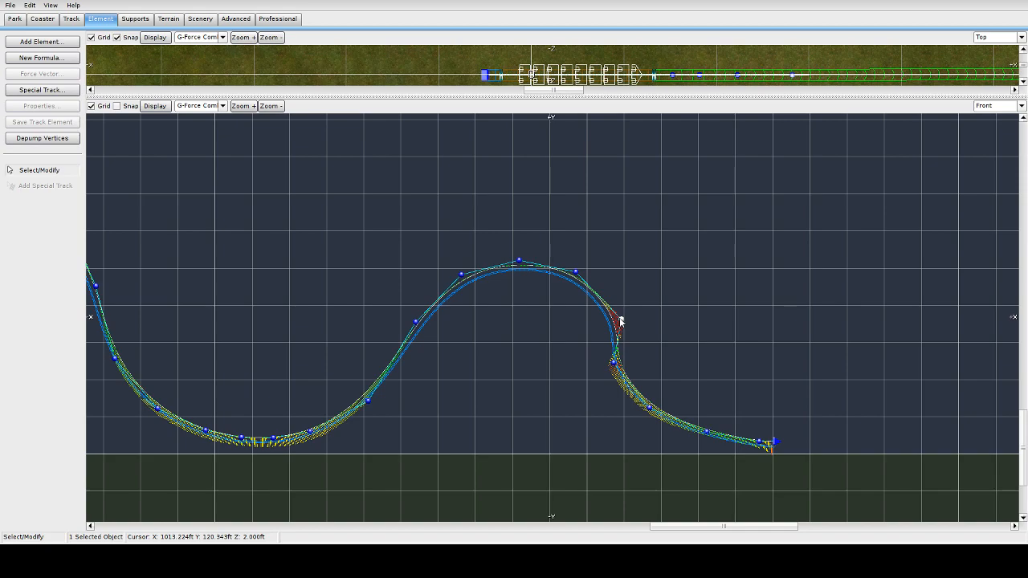
pyautogui.moveTo(620, 322); pyautogui.dragTo(611, 321)
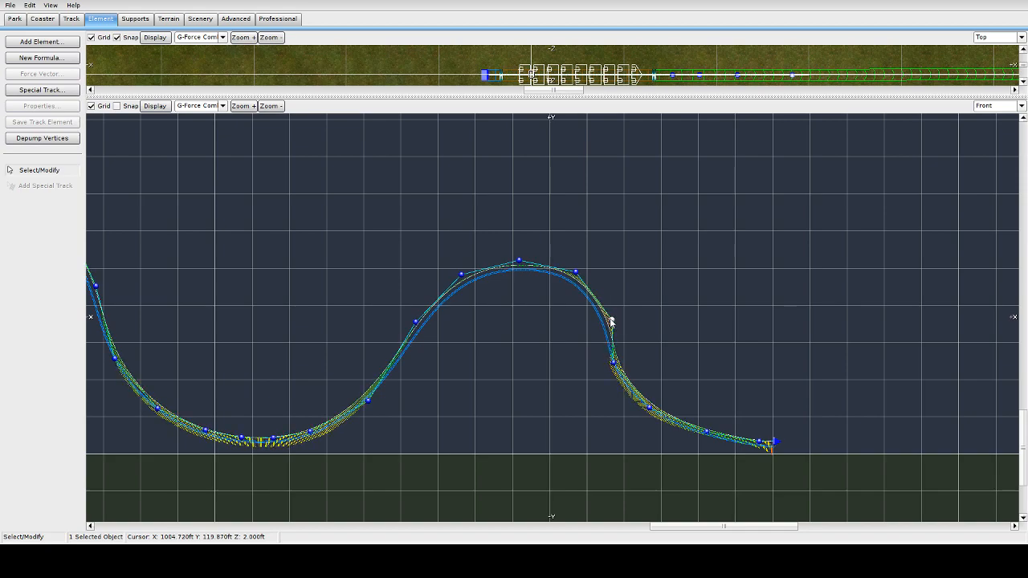
# Delete the mid-drop vertex and shift the two vertices below it slightly outward and up to ease the pull-out
pyautogui.click(617, 372)
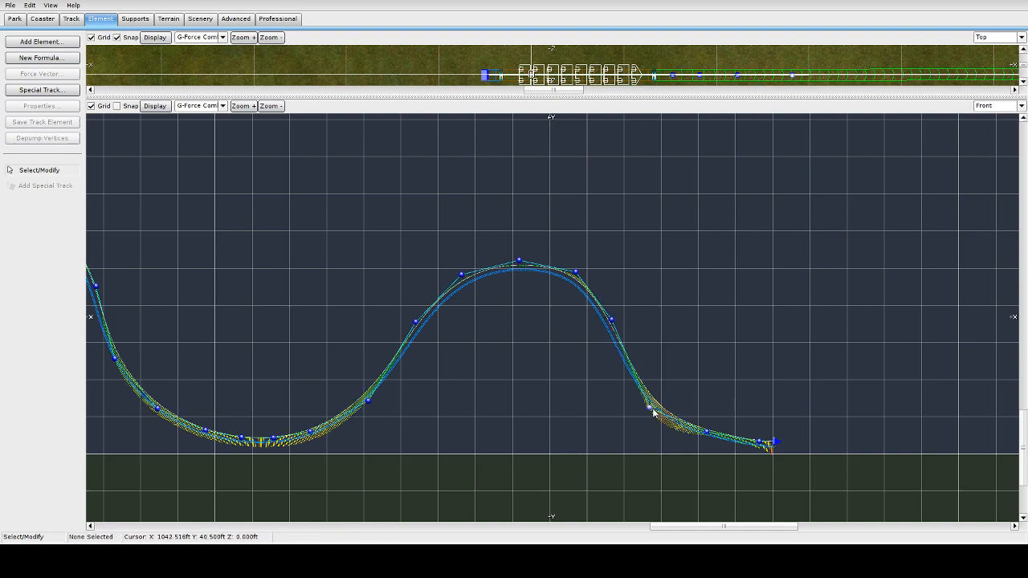
pyautogui.moveTo(648, 412); pyautogui.dragTo(655, 401)
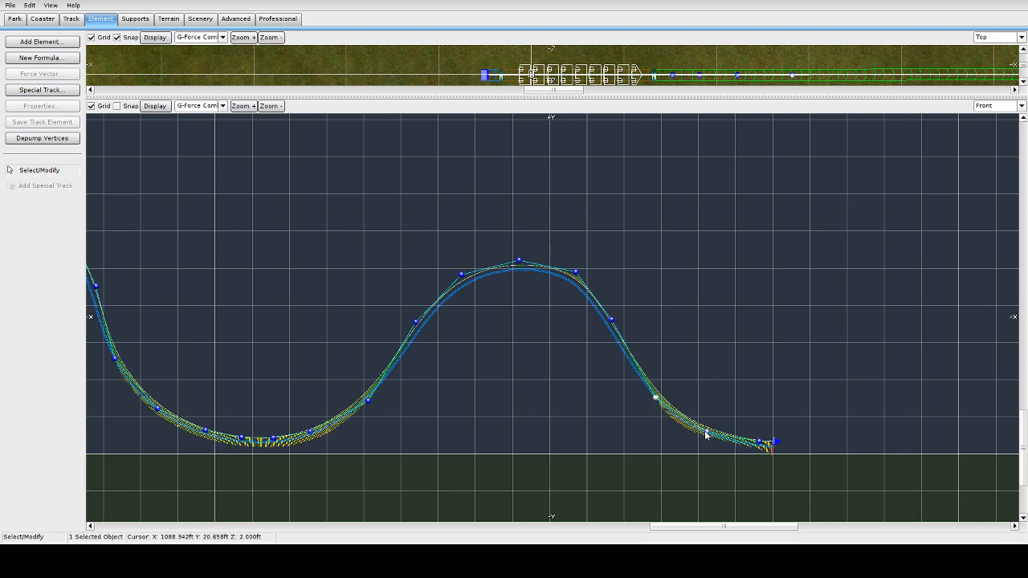
pyautogui.moveTo(707, 433); pyautogui.dragTo(711, 431)
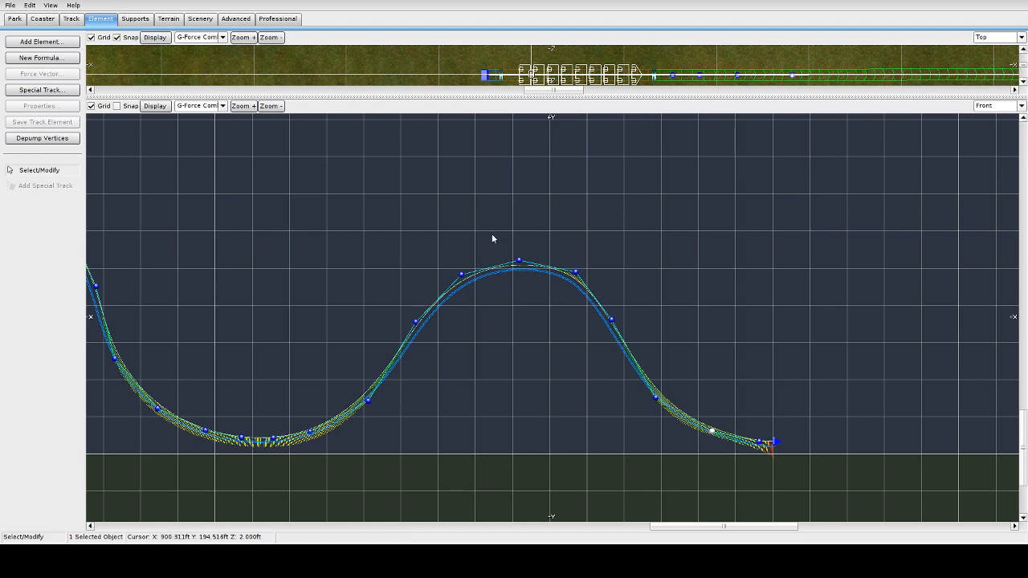
# Depump the vertices across the hill's crest, followed by repeated depumping of the descent vertices down to the one before the track end
pyautogui.moveTo(436, 226); pyautogui.dragTo(620, 319)
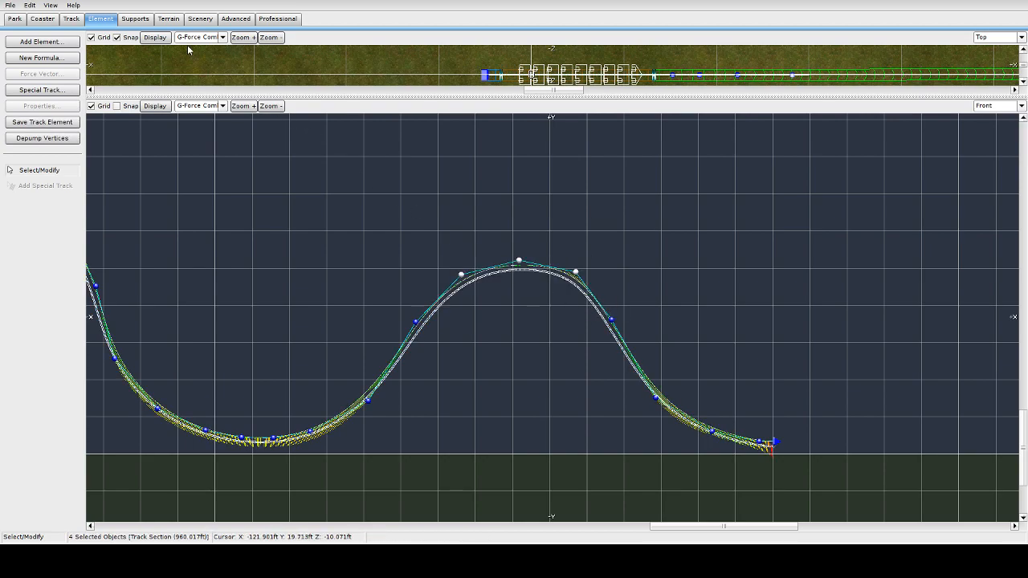
pyautogui.click(41, 137)
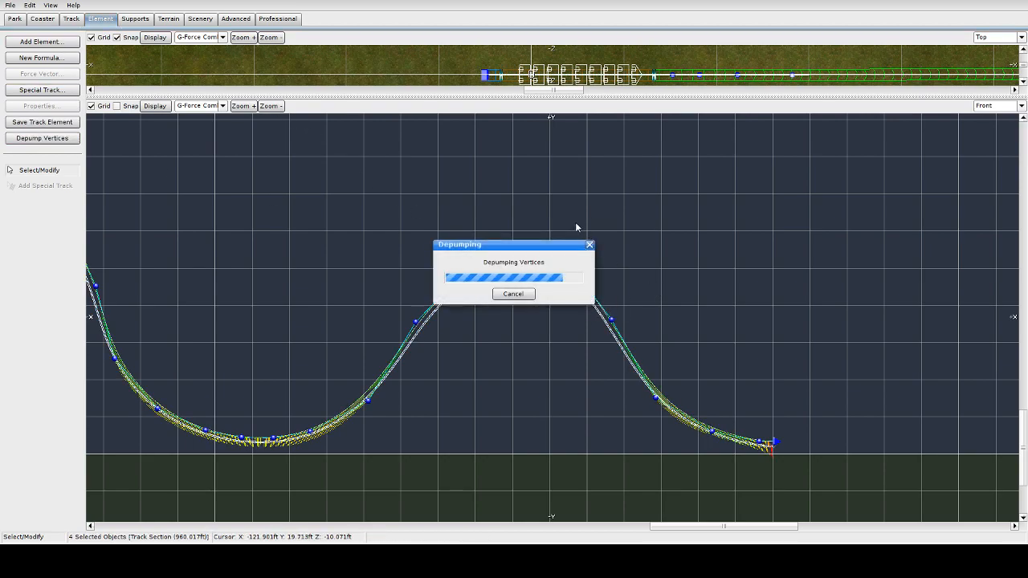
pyautogui.moveTo(565, 233); pyautogui.dragTo(728, 452)
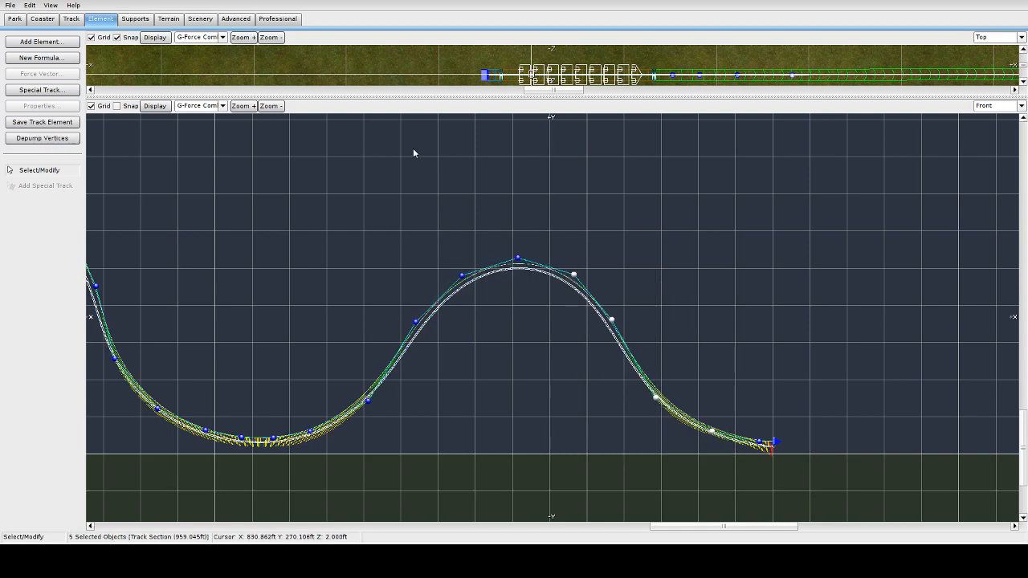
pyautogui.click(49, 140)
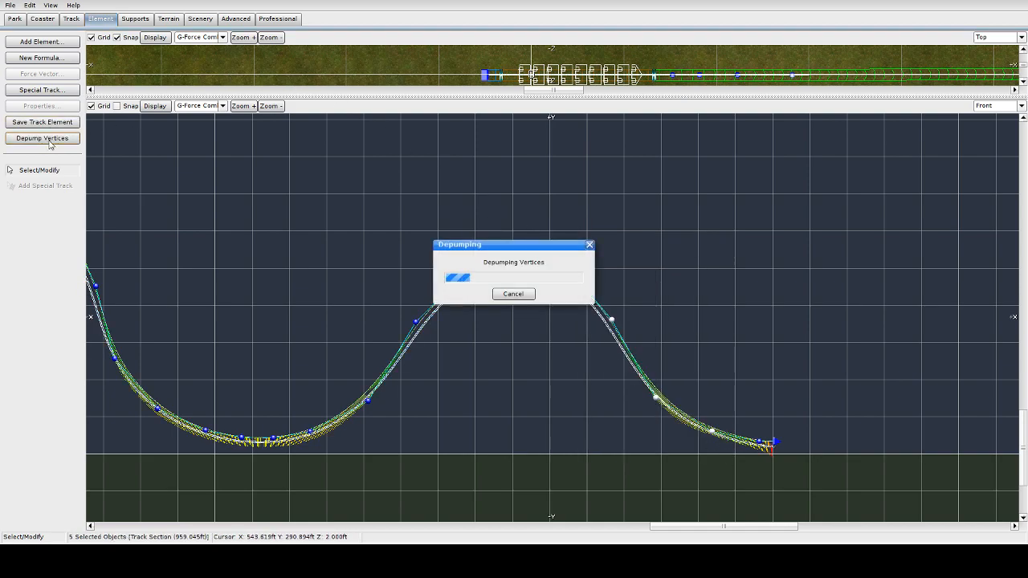
pyautogui.click(49, 141)
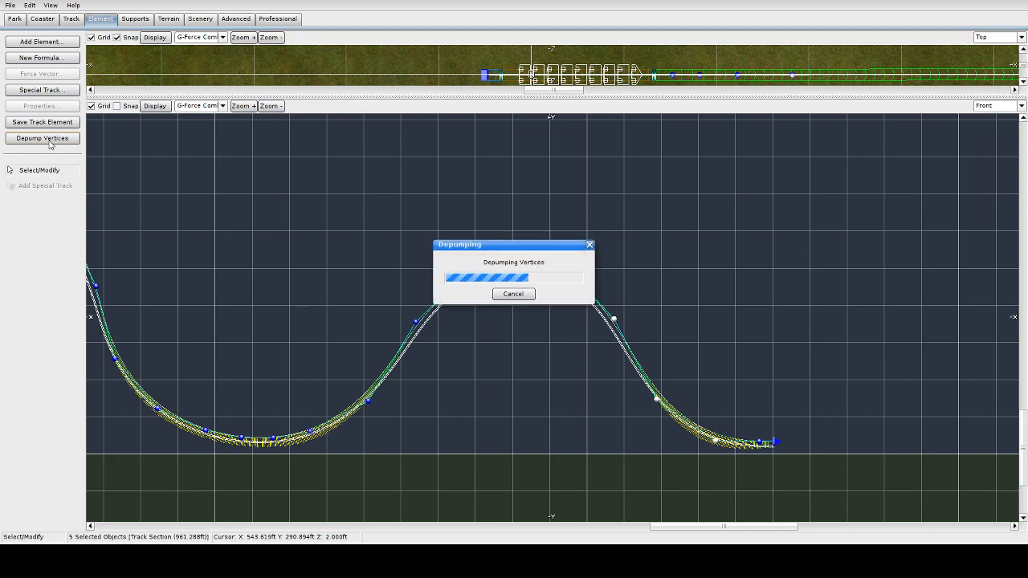
pyautogui.moveTo(564, 243); pyautogui.dragTo(769, 471)
pyautogui.click(46, 142)
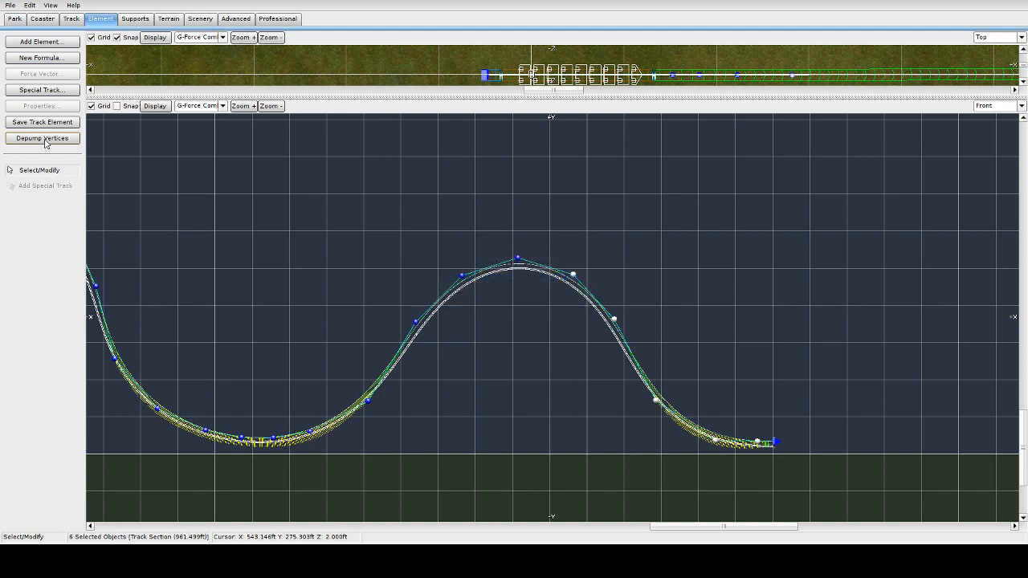
# In the top view, pull the five vertices between the crest and the track end toward negative Z to curve the drop sideways
pyautogui.click(776, 443)
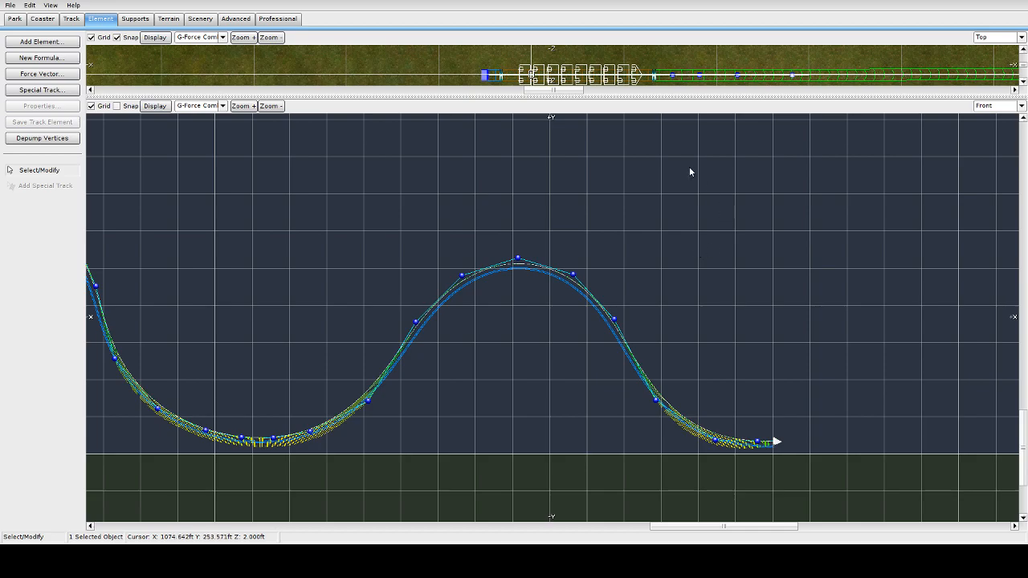
pyautogui.moveTo(626, 98); pyautogui.dragTo(635, 414)
pyautogui.scroll(5, 692, 261)
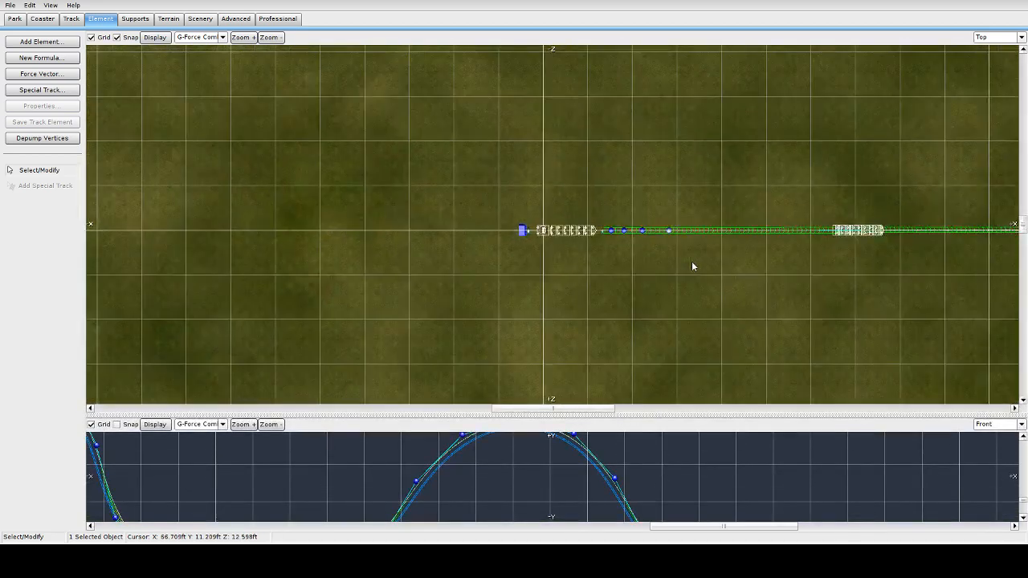
pyautogui.click(743, 280)
pyautogui.moveTo(771, 299); pyautogui.dragTo(283, 355, button='right')
pyautogui.moveTo(713, 198); pyautogui.dragTo(330, 200, button='right')
pyautogui.moveTo(543, 271); pyautogui.dragTo(547, 216, button='right')
pyautogui.moveTo(556, 414); pyautogui.dragTo(551, 233)
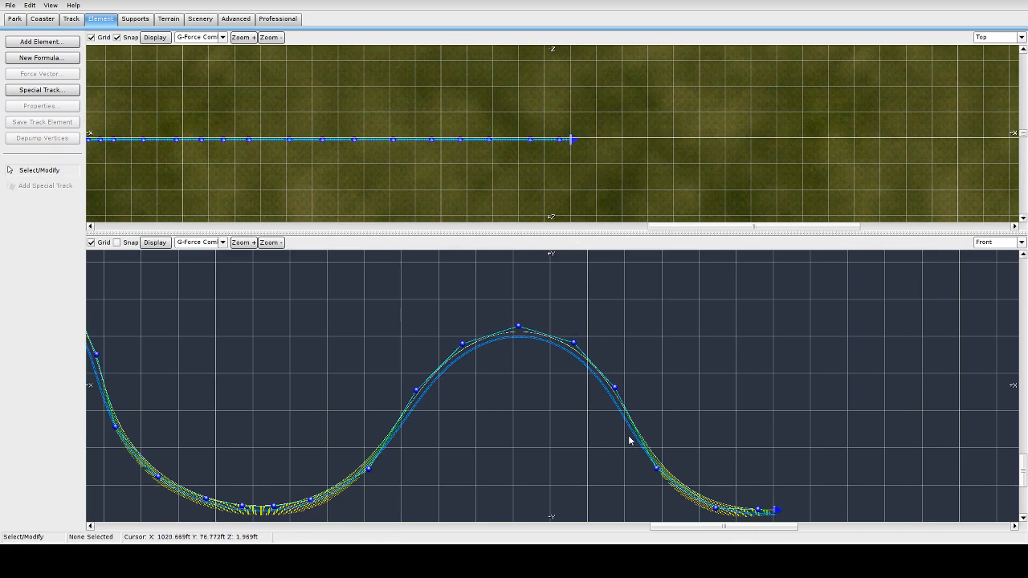
pyautogui.click(432, 140)
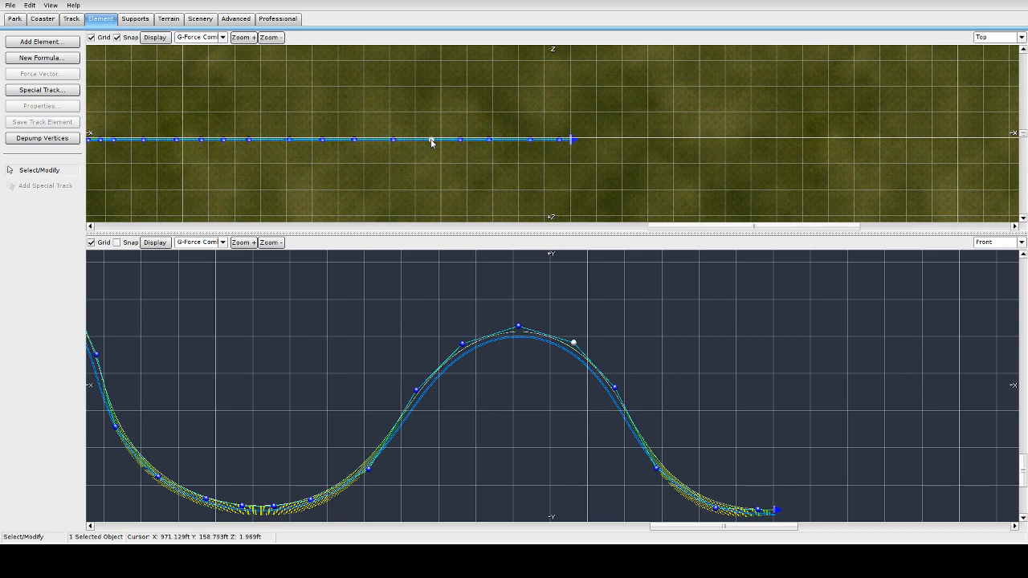
pyautogui.moveTo(432, 141); pyautogui.dragTo(493, 82)
pyautogui.moveTo(560, 140); pyautogui.dragTo(498, 56)
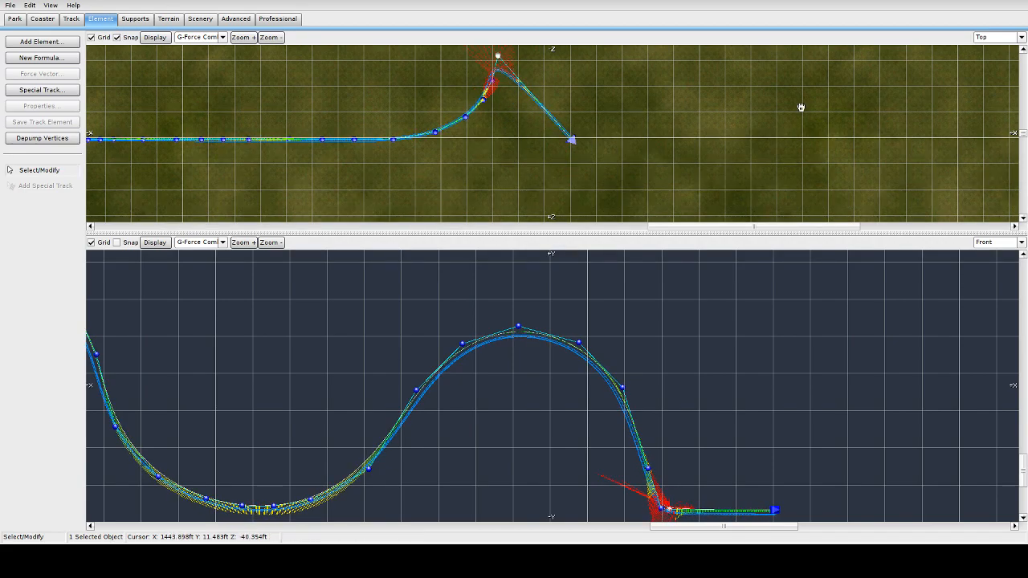
# Place the end vertex at about X 1078 ft, Z -147 ft and line up the vertex before it with the turn
pyautogui.scroll(2, 684, 148)
pyautogui.moveTo(573, 200)
pyautogui.mouseDown()
pyautogui.moveTo(526, 75)
pyautogui.moveTo(505, 81)
pyautogui.mouseUp()
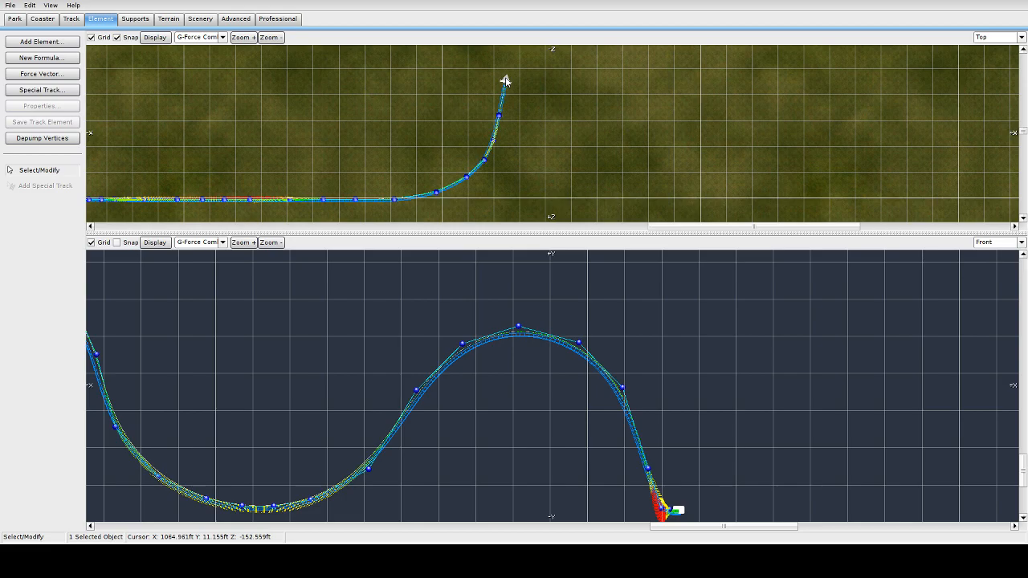
pyautogui.moveTo(493, 141); pyautogui.dragTo(506, 117)
pyautogui.moveTo(505, 82); pyautogui.dragTo(517, 85)
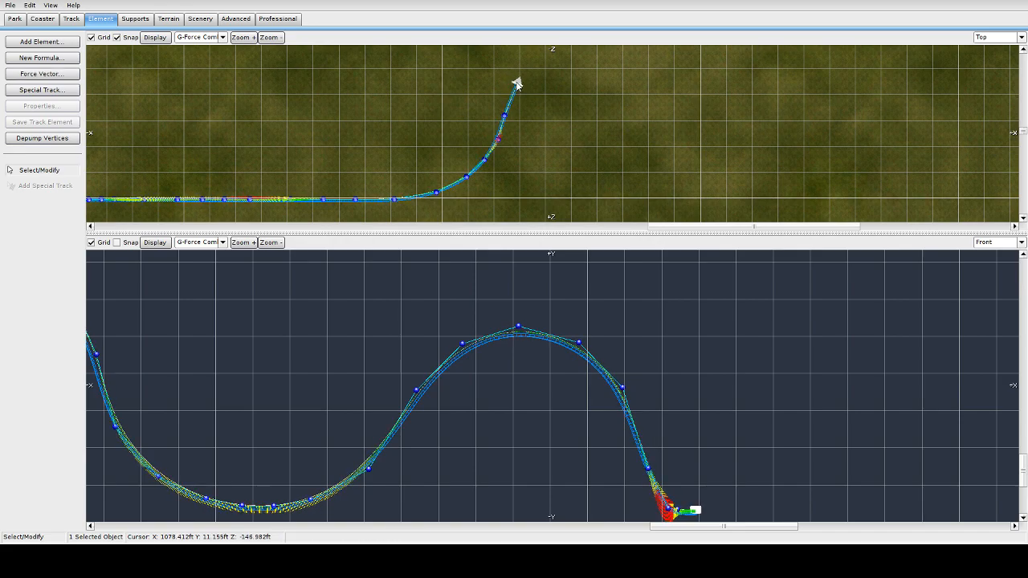
# Fine-tune the last four vertices before the track end in the top view so the turn curves smoothly
pyautogui.click(497, 141)
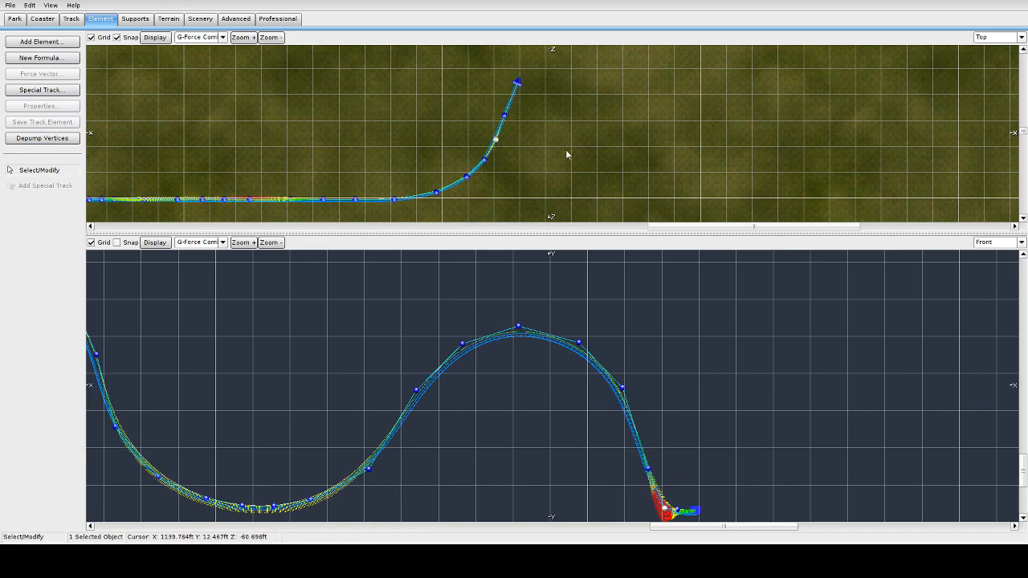
pyautogui.click(467, 178)
pyautogui.click(485, 162)
pyautogui.click(497, 142)
pyautogui.click(505, 118)
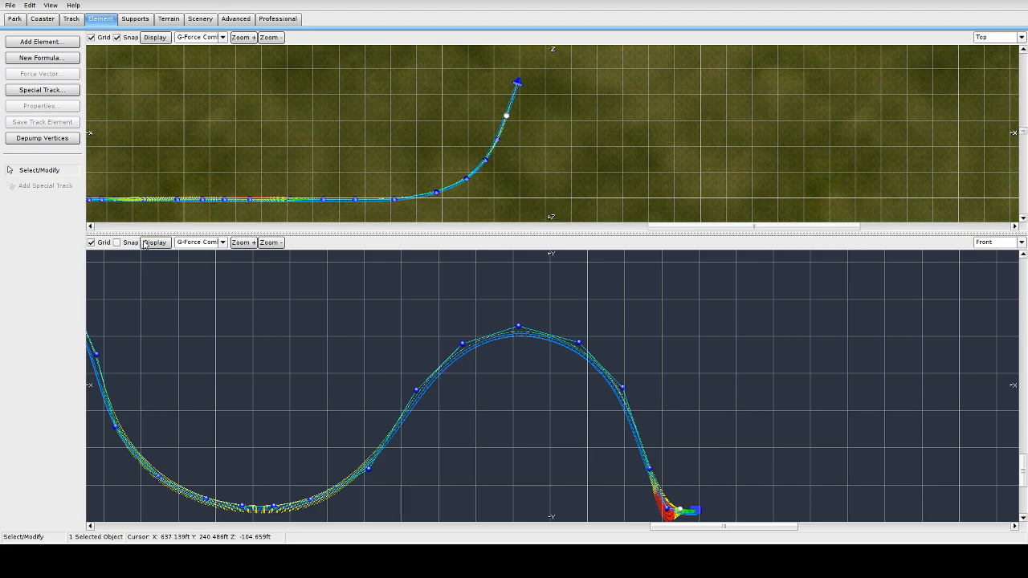
# Show the lower view in Perspective and examine the track's shape and G-force comb around the hill, valley and turning drop
pyautogui.click(996, 242)
pyautogui.click(997, 298)
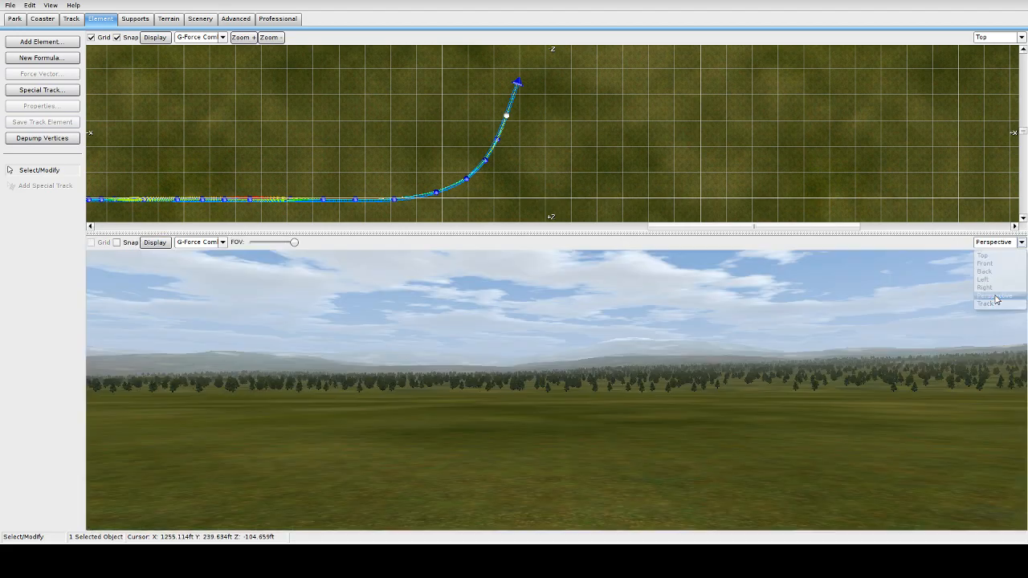
pyautogui.rightClick(566, 346)
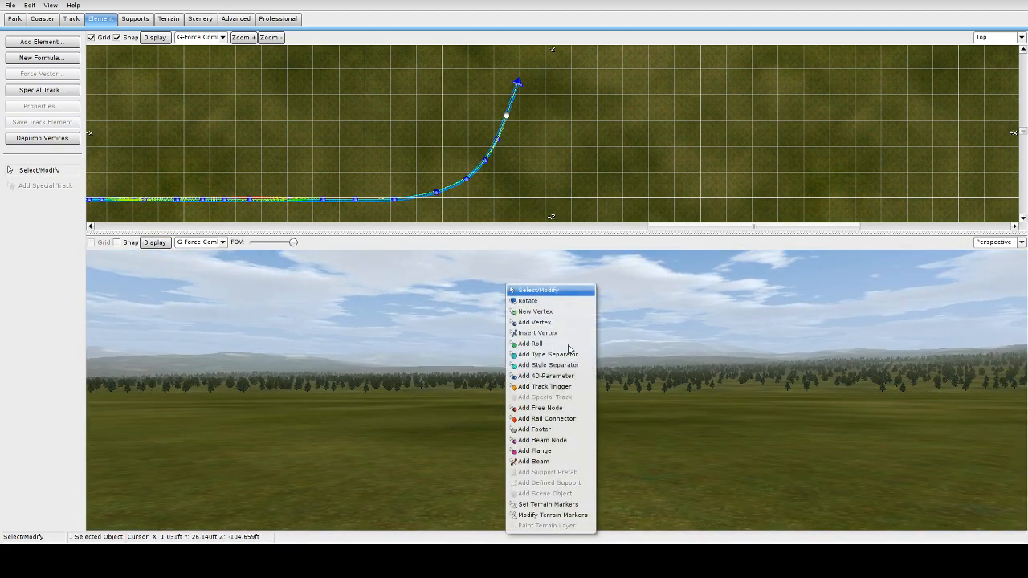
pyautogui.click(691, 352)
pyautogui.moveTo(691, 352); pyautogui.dragTo(953, 435, button='right')
pyautogui.press('a')
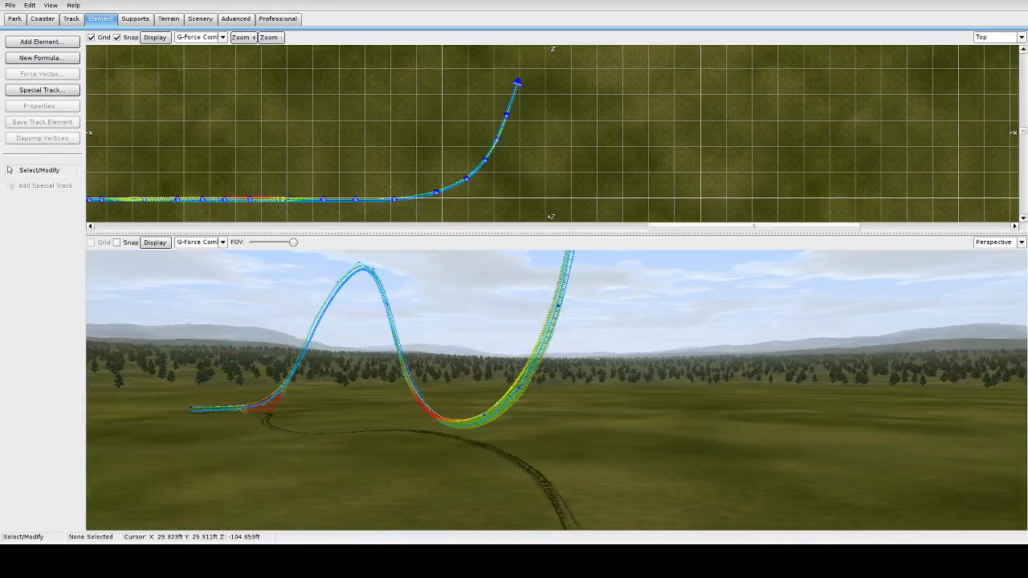
pyautogui.press('a')
pyautogui.moveTo(954, 436)
pyautogui.mouseDown(button='right')
pyautogui.moveTo(968, 433)
pyautogui.moveTo(956, 346)
pyautogui.moveTo(948, 434)
pyautogui.mouseUp(button='right')
pyautogui.press('w')
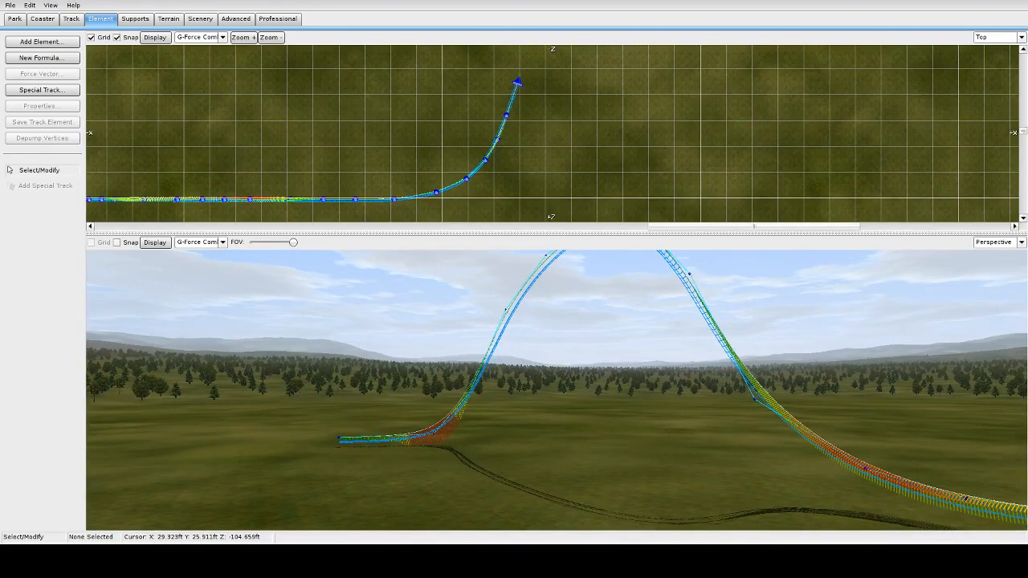
pyautogui.press('s')
pyautogui.moveTo(948, 434); pyautogui.dragTo(1005, 398, button='right')
pyautogui.press('w')
pyautogui.moveTo(554, 389); pyautogui.dragTo(481, 384, button='right')
pyautogui.press('w')
pyautogui.press('d')
pyautogui.press('a')
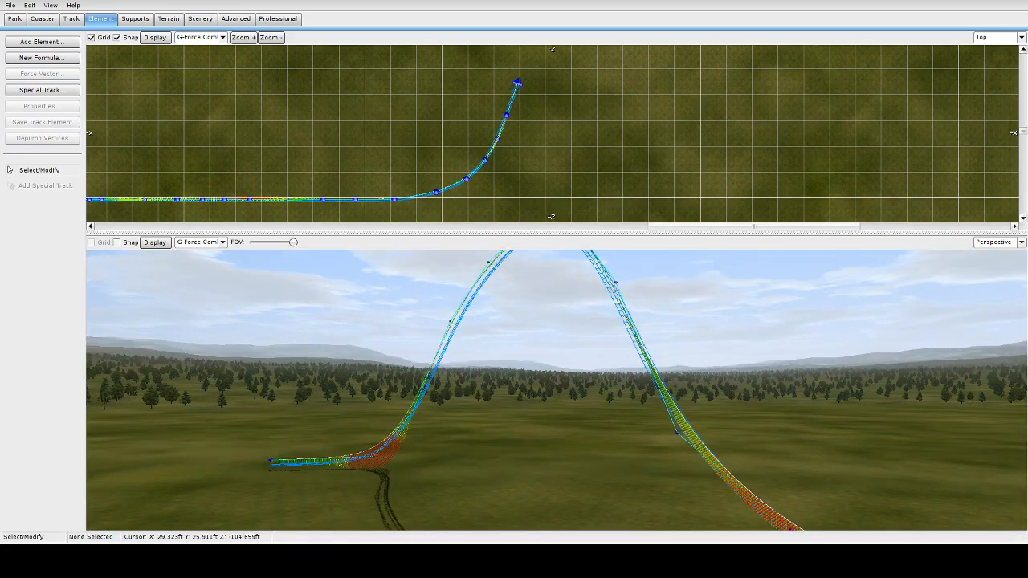
pyautogui.press('a')
pyautogui.moveTo(555, 390); pyautogui.dragTo(679, 370, button='right')
pyautogui.press('a')
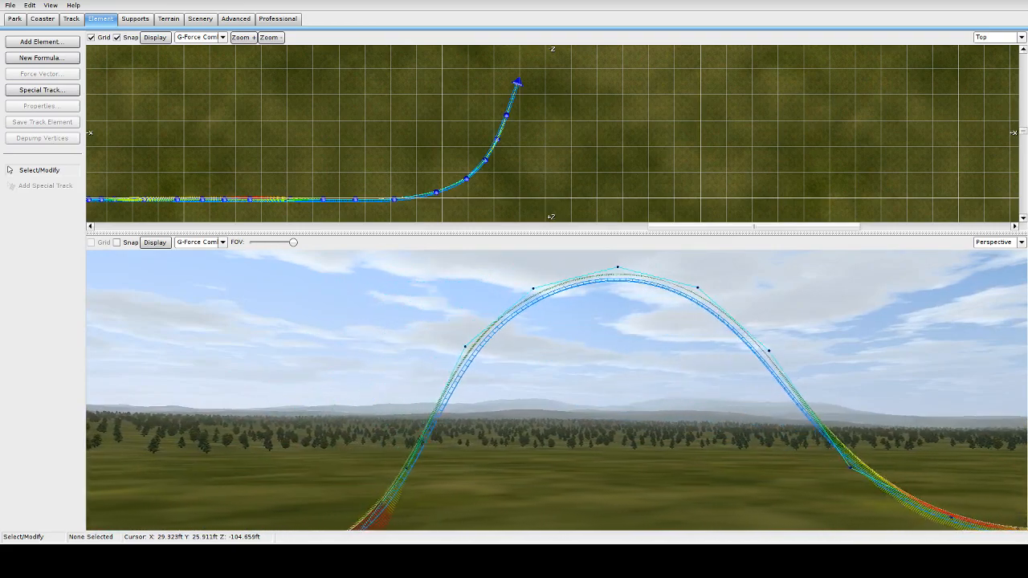
pyautogui.press('a')
pyautogui.moveTo(554, 362); pyautogui.dragTo(747, 494, button='right')
pyautogui.press('a')
pyautogui.moveTo(554, 390); pyautogui.dragTo(362, 201, button='right')
pyautogui.press('d')
pyautogui.moveTo(555, 361); pyautogui.dragTo(699, 370, button='right')
pyautogui.moveTo(555, 389); pyautogui.dragTo(526, 354, button='right')
# Show the lower view from the Front, select the valley vertices after the first drop and depump them
pyautogui.moveTo(158, 172); pyautogui.dragTo(330, 222)
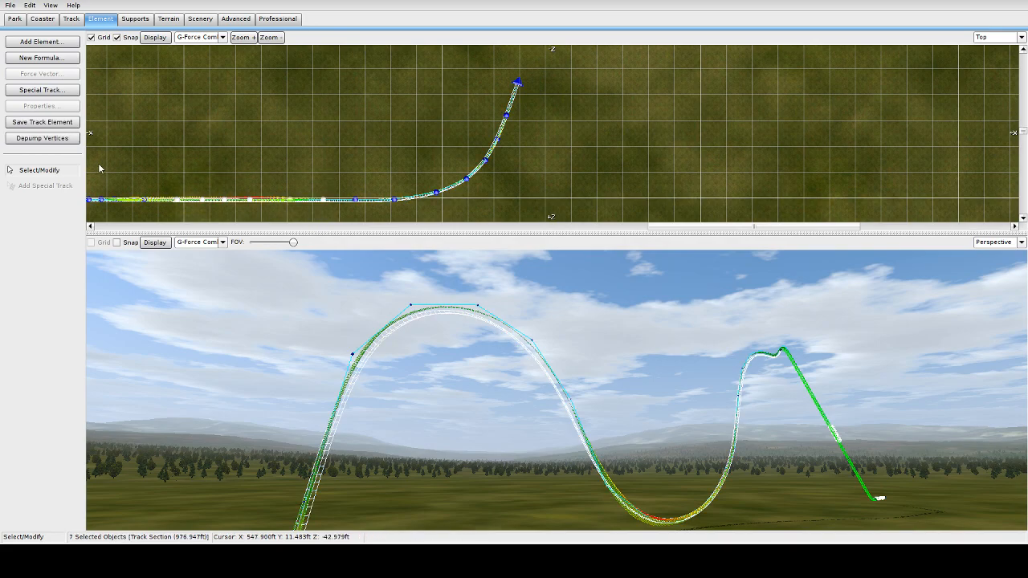
pyautogui.click(994, 243)
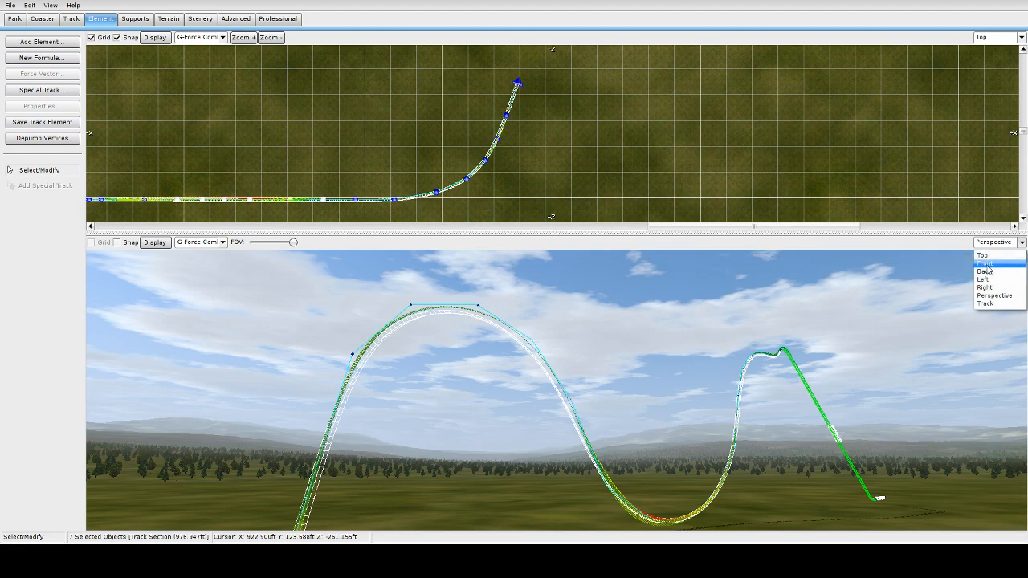
pyautogui.click(985, 263)
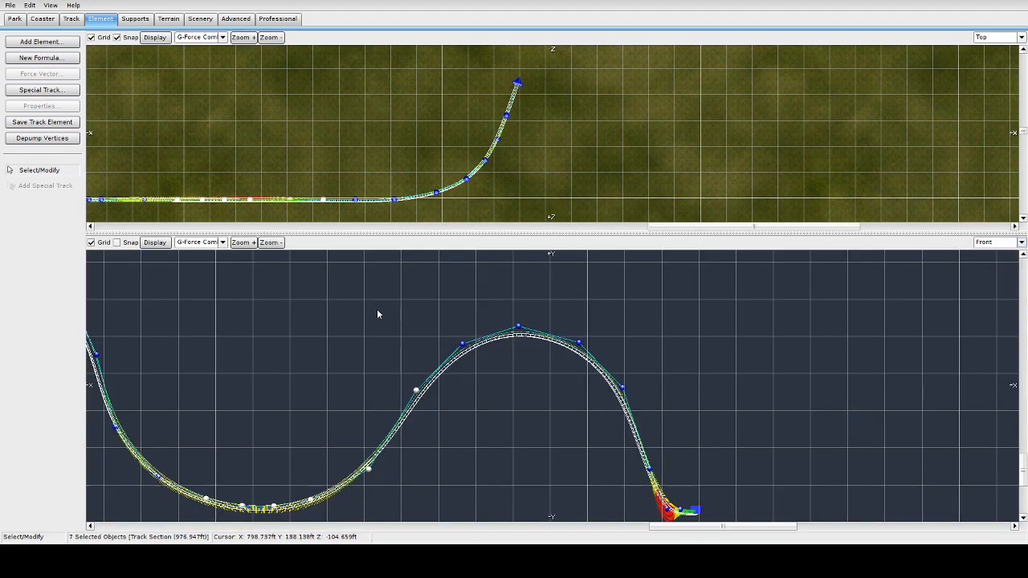
pyautogui.moveTo(147, 437); pyautogui.dragTo(406, 531)
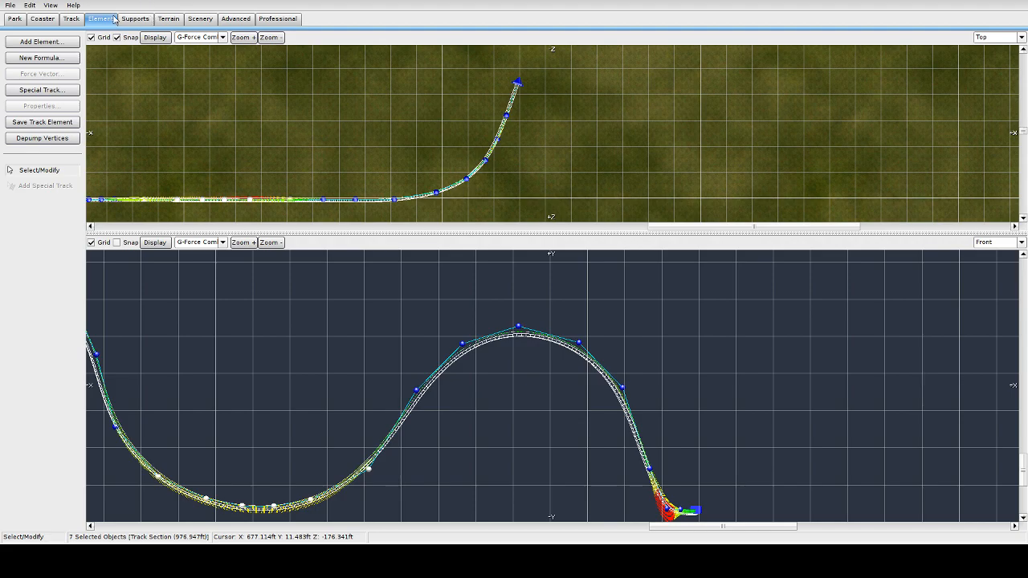
pyautogui.click(139, 20)
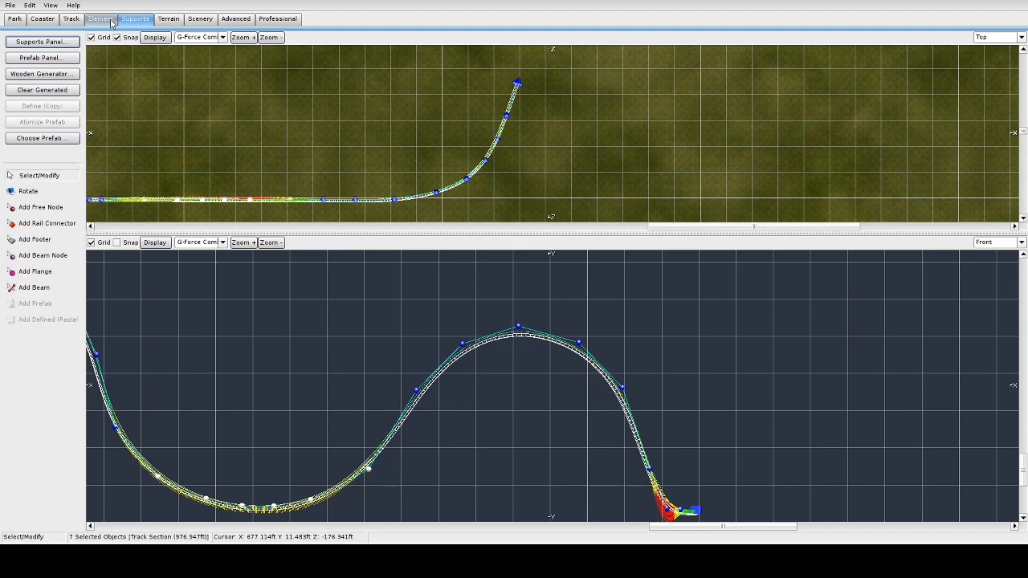
pyautogui.click(101, 19)
pyautogui.click(42, 140)
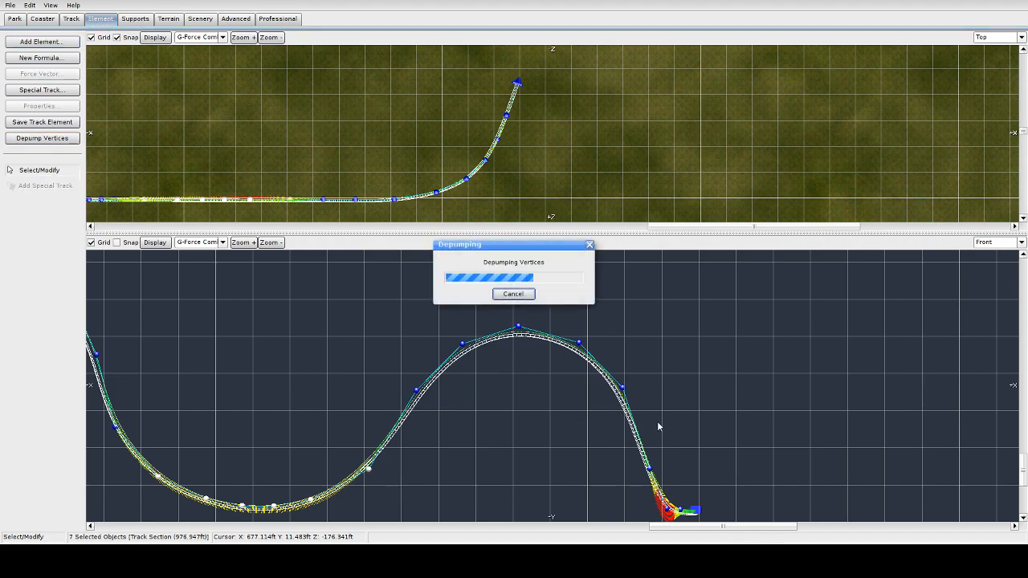
# Select the six vertices of the turning drop between the hill crest and the track end and depump them repeatedly
pyautogui.moveTo(570, 328); pyautogui.dragTo(690, 527)
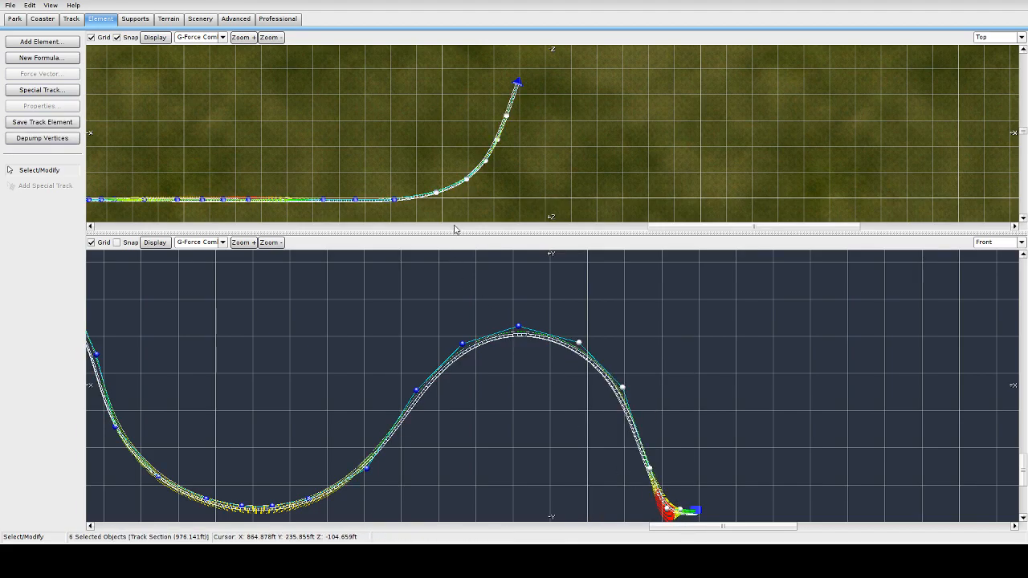
pyautogui.click(44, 139)
pyautogui.click(44, 144)
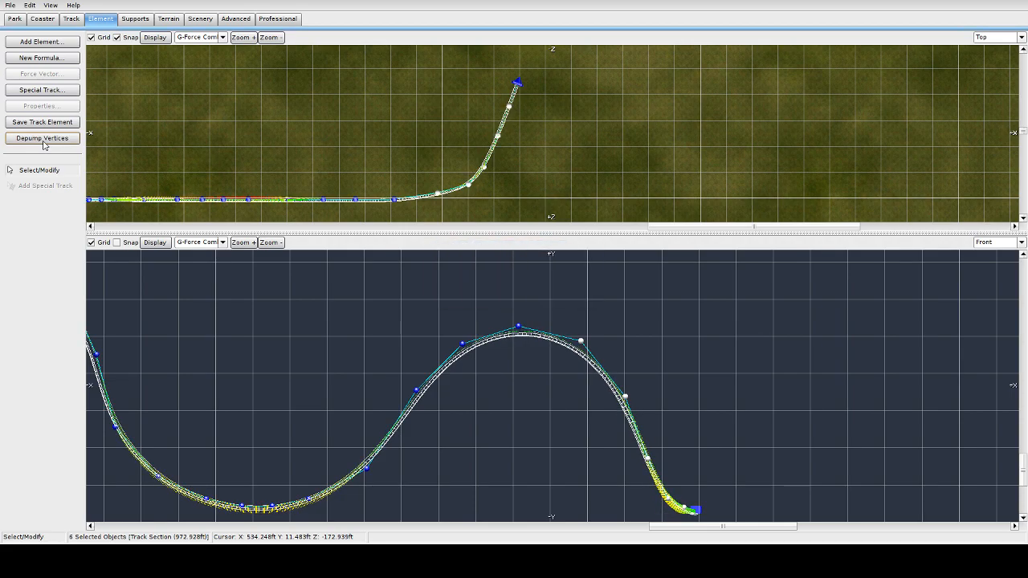
pyautogui.click(44, 144)
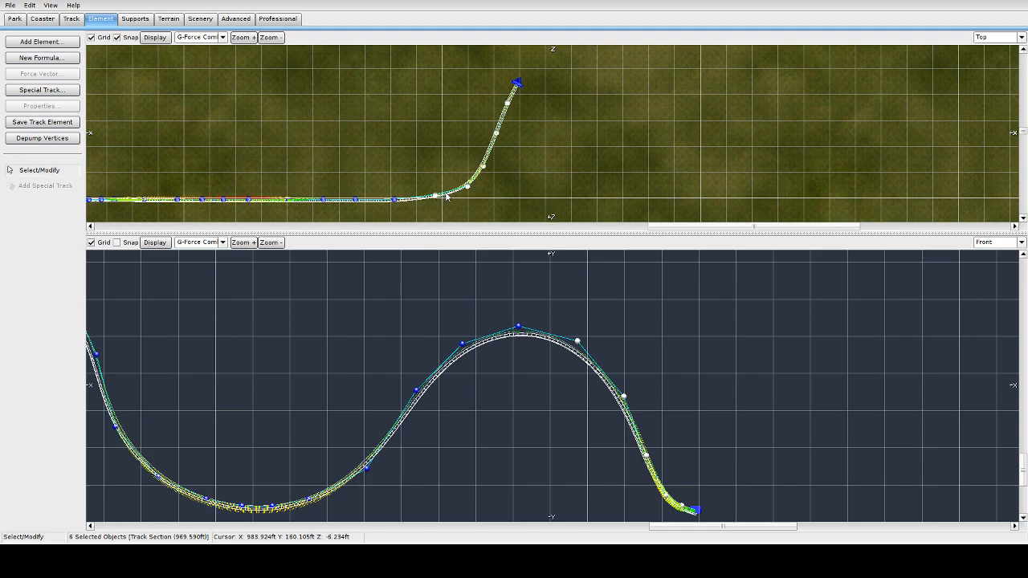
# Reposition the turn's vertices and the track end in the top view to even out the curve, and depump the turn again
pyautogui.click(517, 187)
pyautogui.moveTo(468, 186); pyautogui.dragTo(462, 183)
pyautogui.click(495, 139)
pyautogui.moveTo(507, 105); pyautogui.dragTo(522, 83)
pyautogui.moveTo(408, 110); pyautogui.dragTo(540, 223)
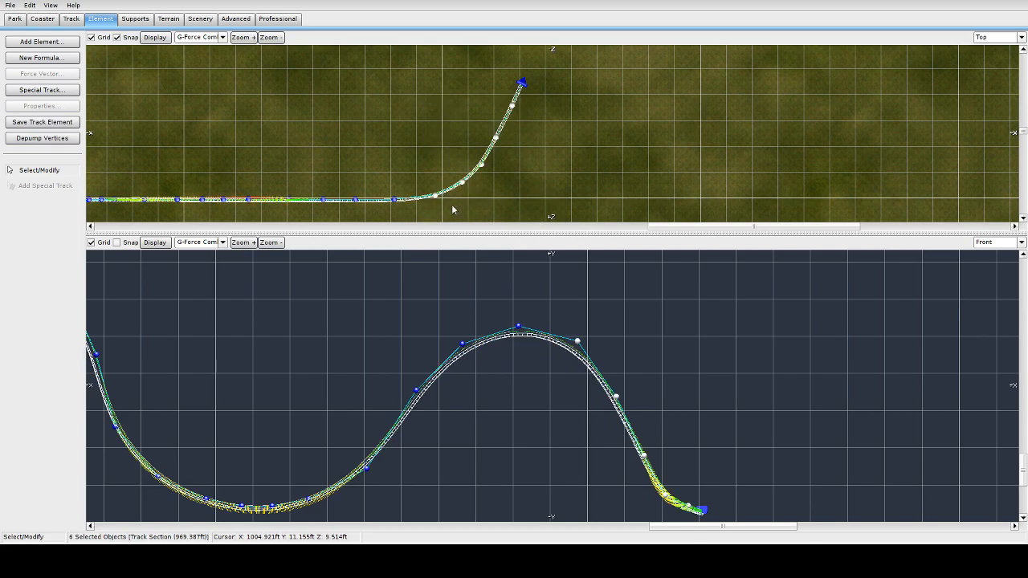
pyautogui.click(43, 139)
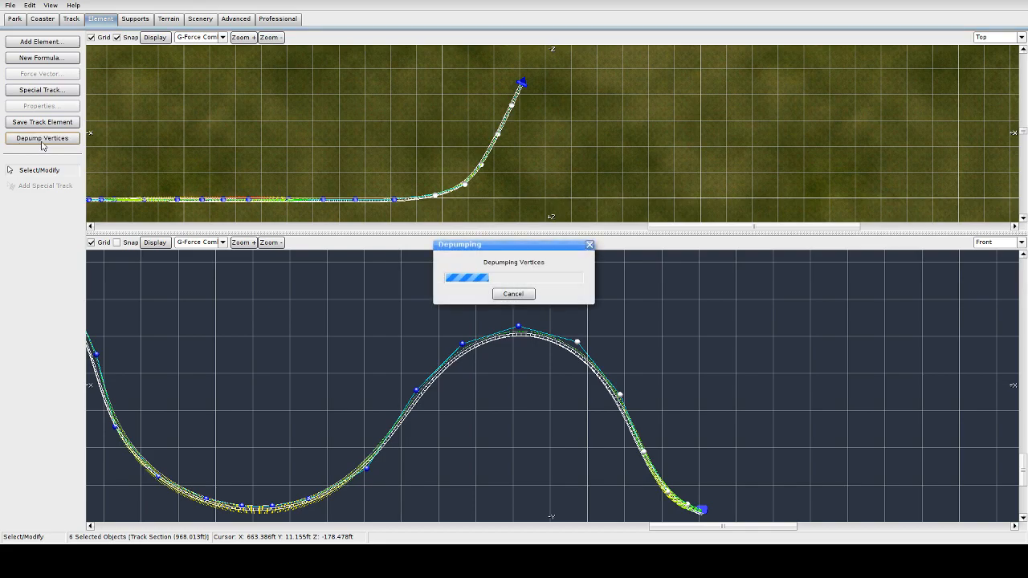
# Reselect the vertices at the bottom of the valley and run Depump Vertices on them again
pyautogui.moveTo(367, 158); pyautogui.dragTo(504, 219)
pyautogui.moveTo(175, 179); pyautogui.dragTo(307, 229)
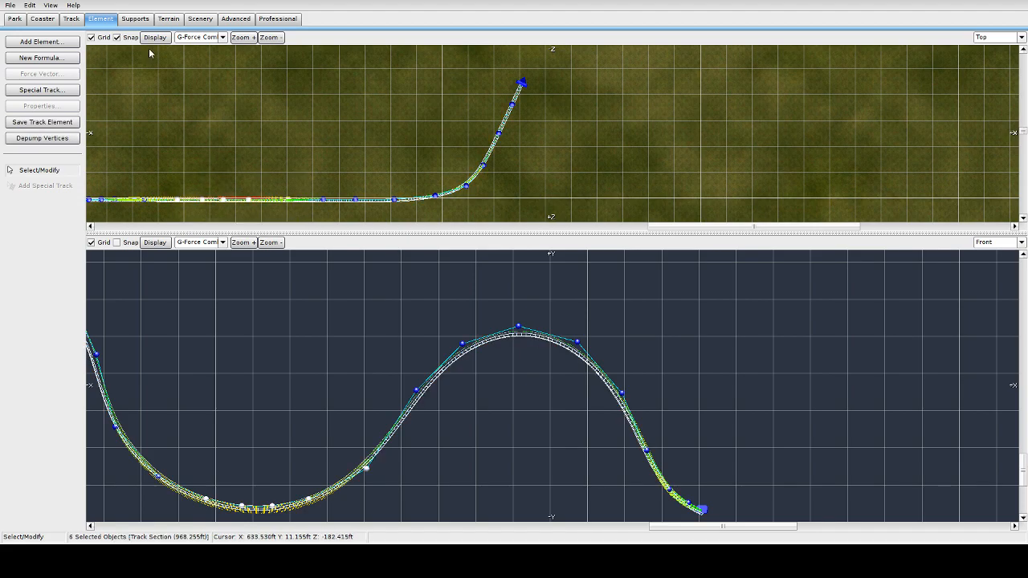
pyautogui.click(42, 138)
pyautogui.click(28, 141)
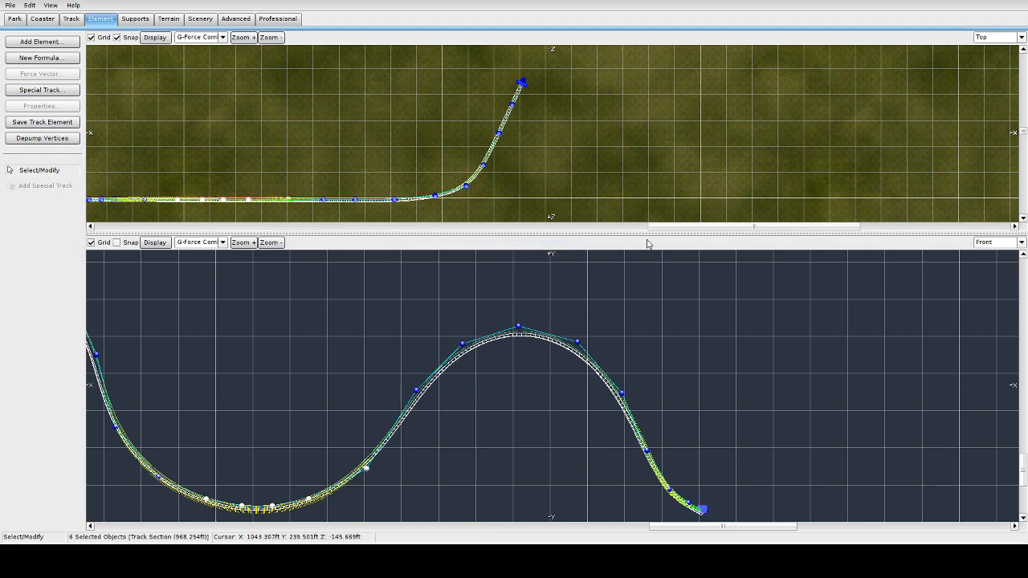
# Show the lower view in Perspective and examine the G-force comb along the valley and the first drop
pyautogui.click(1004, 243)
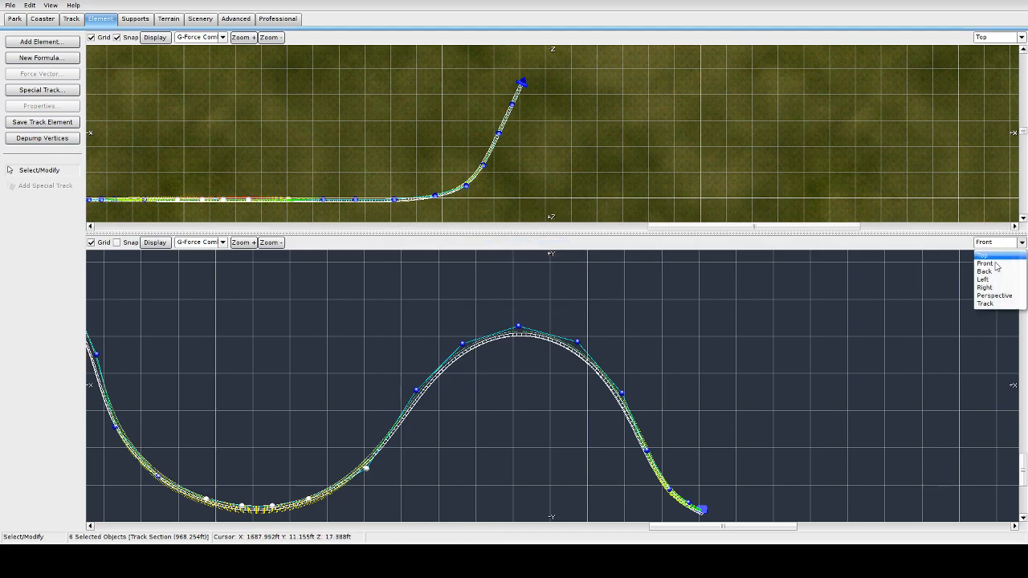
pyautogui.click(992, 297)
pyautogui.moveTo(653, 336); pyautogui.dragTo(629, 384, button='right')
pyautogui.press('d')
pyautogui.press('w')
pyautogui.press('w')
pyautogui.moveTo(625, 424); pyautogui.dragTo(499, 350, button='right')
pyautogui.press('s')
pyautogui.press('s')
pyautogui.press('w')
pyautogui.press('d')
pyautogui.press('s')
pyautogui.press('w')
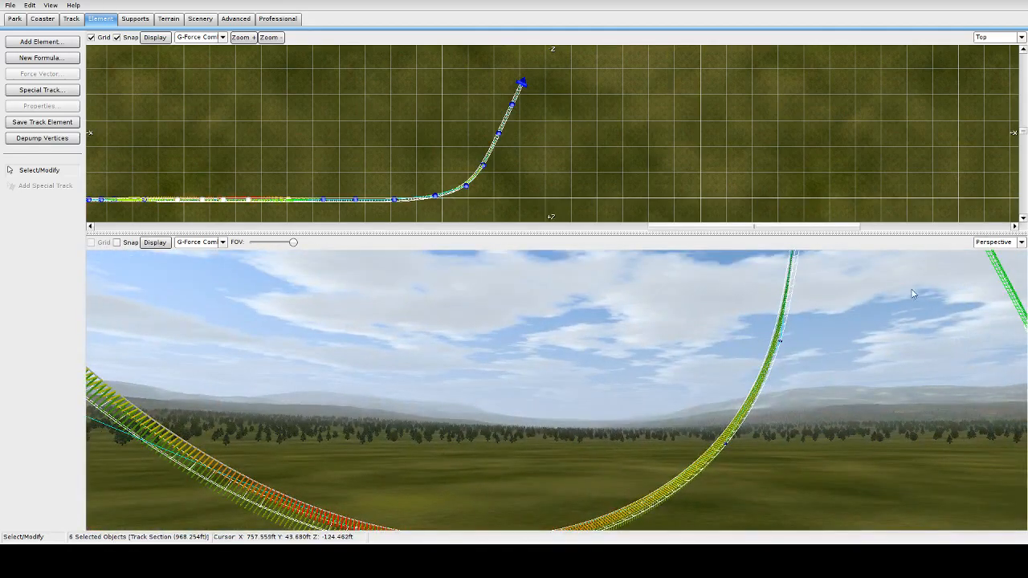
# Show the lower view as Track and look along the track from the station up the lift hill
pyautogui.click(996, 242)
pyautogui.click(990, 303)
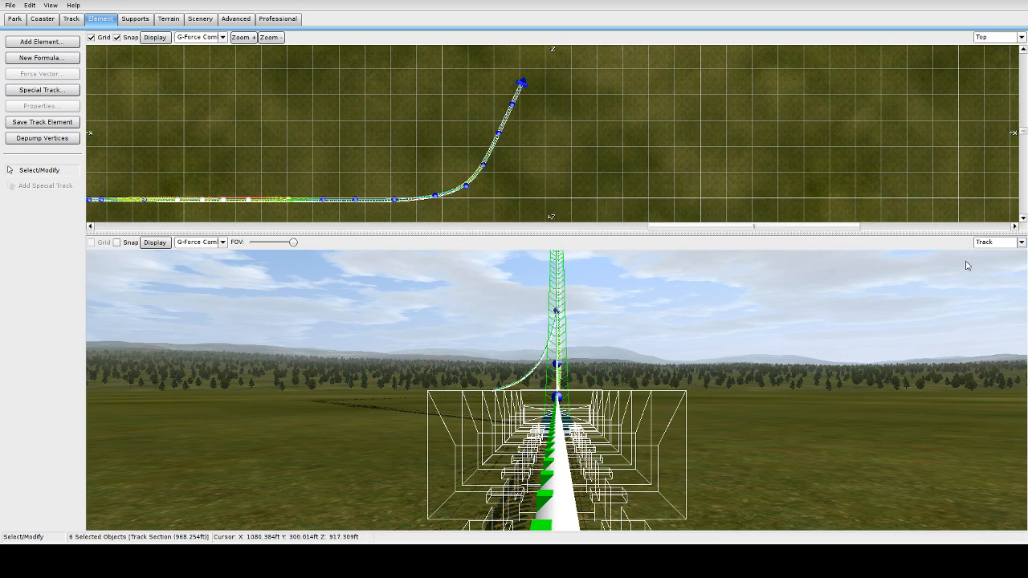
pyautogui.moveTo(587, 356); pyautogui.dragTo(556, 351, button='right')
pyautogui.press('w')
pyautogui.press('w')
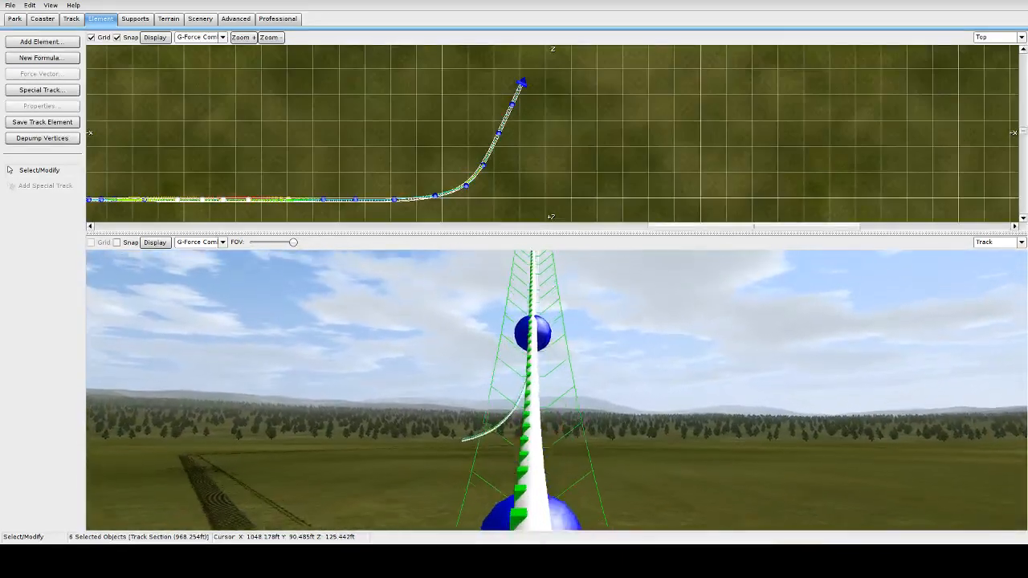
pyautogui.press('w')
pyautogui.press('w')
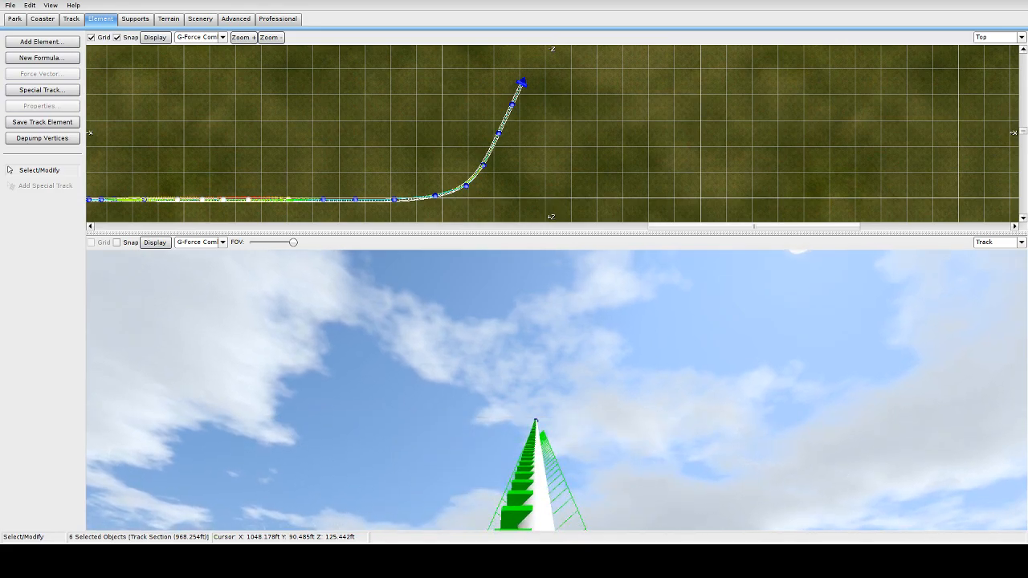
pyautogui.press('w')
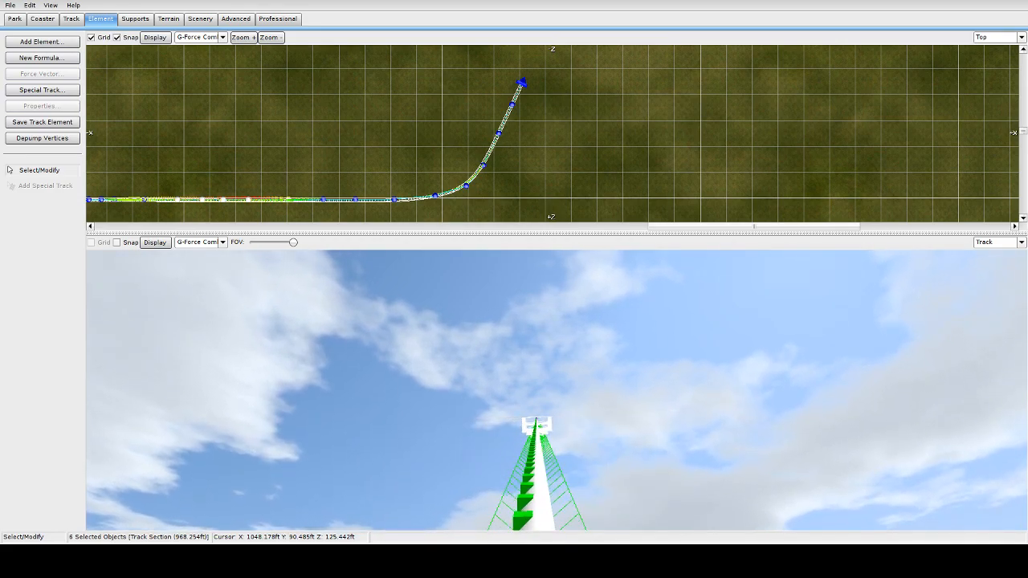
pyautogui.press('s')
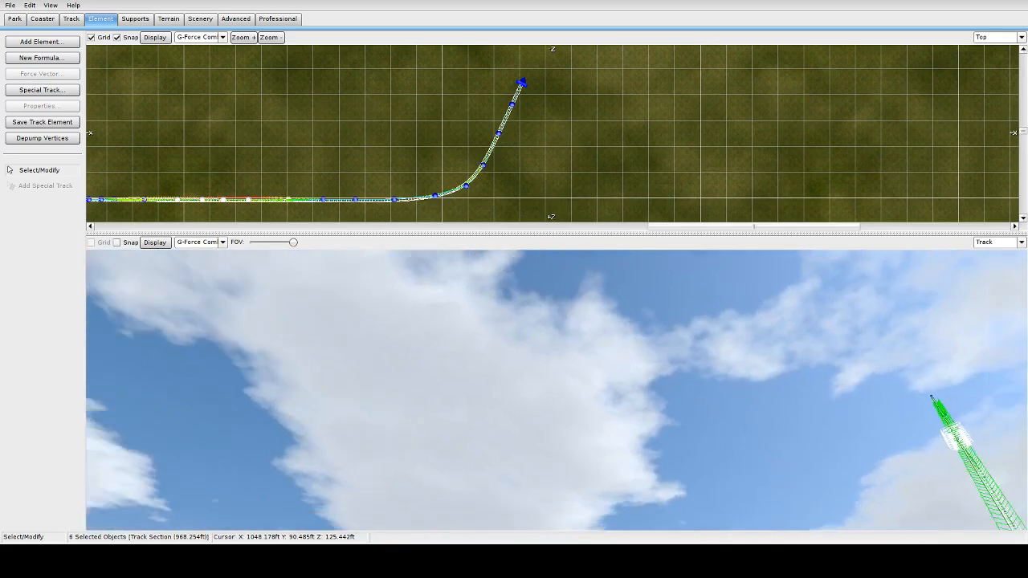
pyautogui.moveTo(562, 361)
pyautogui.mouseDown(button='right')
pyautogui.moveTo(611, 434)
pyautogui.moveTo(562, 362)
pyautogui.mouseUp(button='right')
# Examine the lift crest and the pre-drop dip up close in the top view and in the front view
pyautogui.moveTo(723, 227); pyautogui.dragTo(575, 227)
pyautogui.scroll(4, 495, 204)
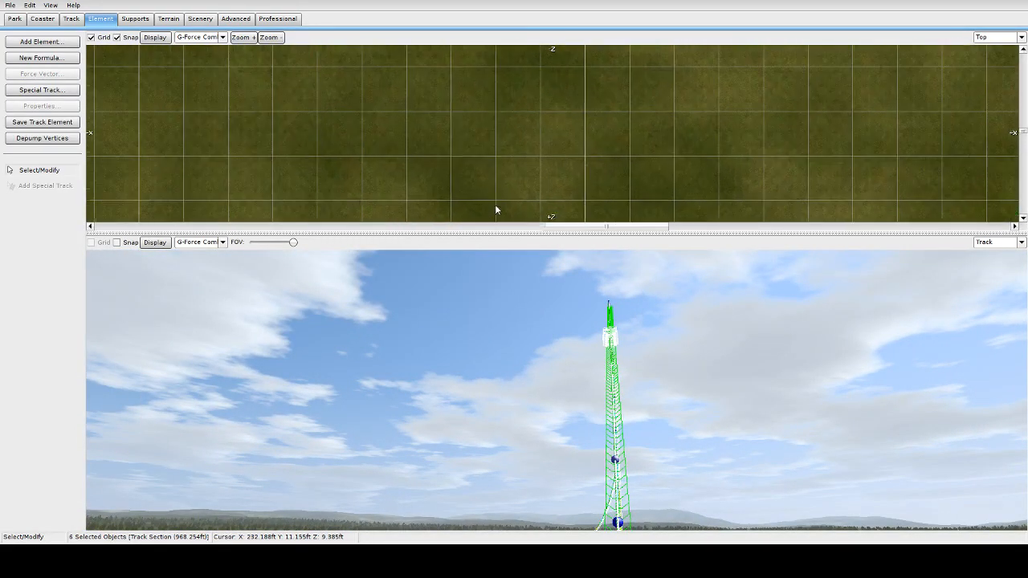
pyautogui.moveTo(569, 166); pyautogui.dragTo(574, 122, button='right')
pyautogui.moveTo(566, 199); pyautogui.dragTo(567, 140, button='right')
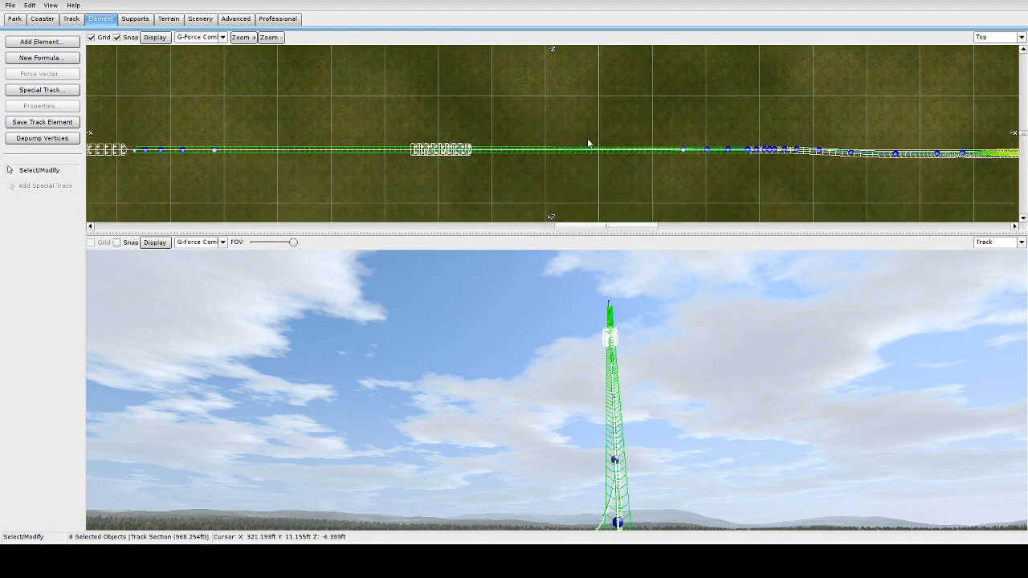
pyautogui.moveTo(703, 187); pyautogui.dragTo(595, 191, button='right')
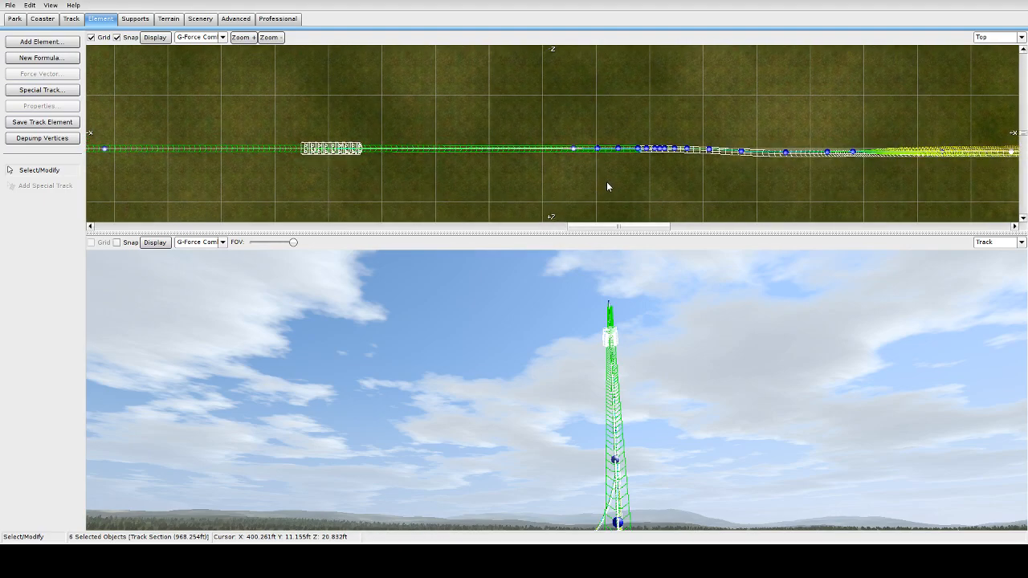
pyautogui.moveTo(617, 175); pyautogui.dragTo(580, 171, button='right')
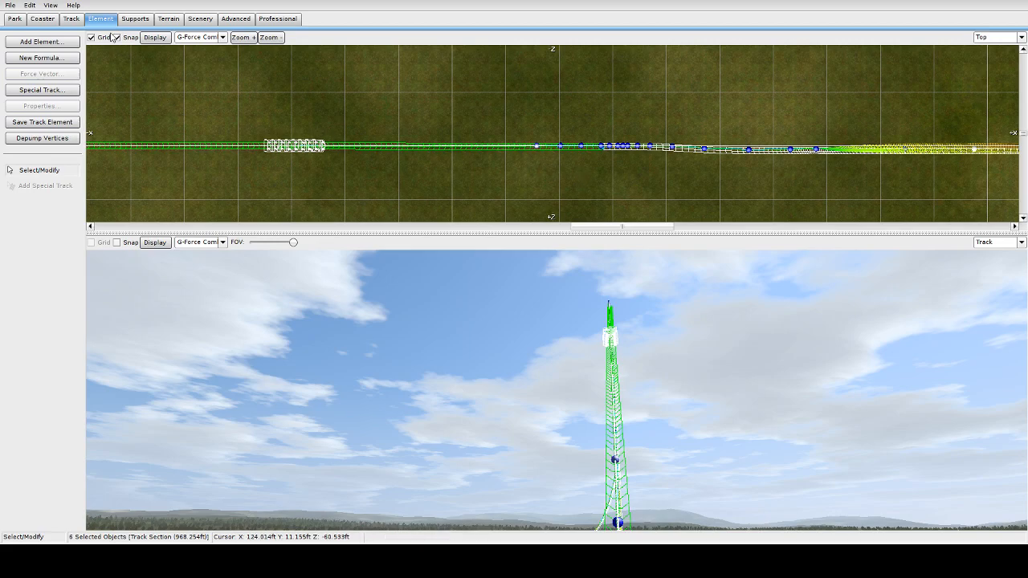
pyautogui.click(71, 19)
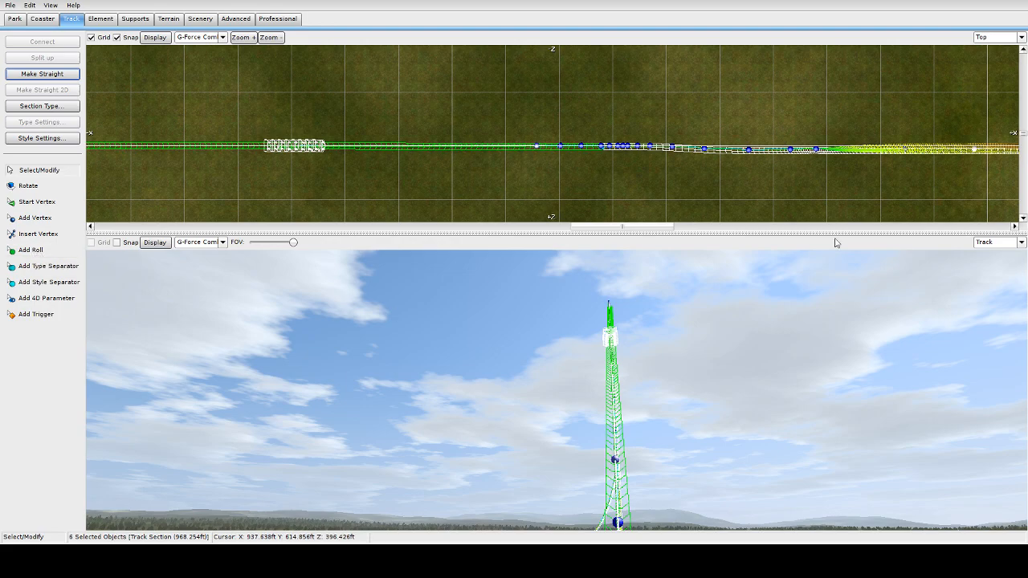
pyautogui.click(979, 243)
pyautogui.click(992, 264)
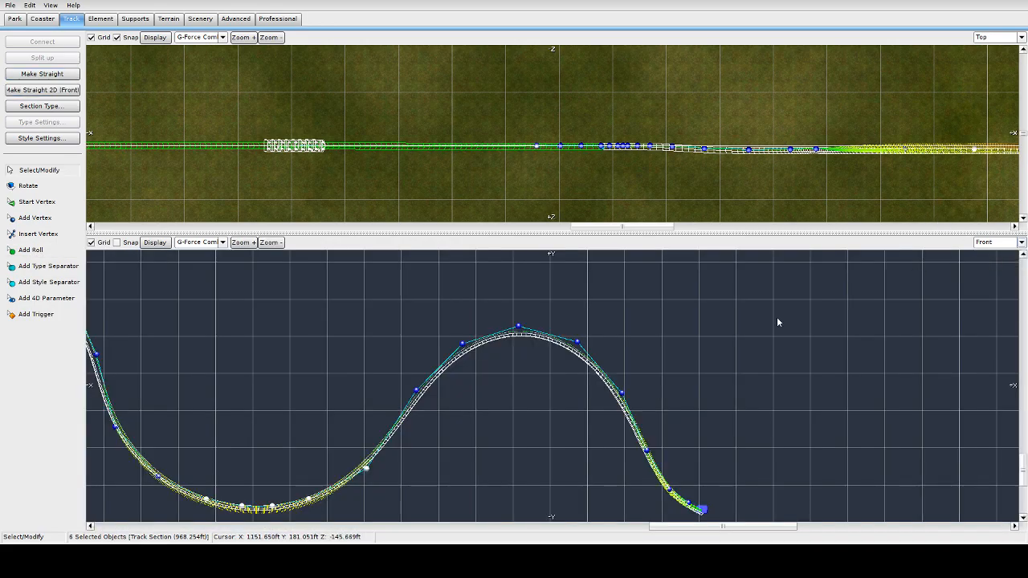
pyautogui.moveTo(277, 328); pyautogui.dragTo(632, 311, button='right')
pyautogui.moveTo(223, 379); pyautogui.dragTo(378, 436, button='right')
pyautogui.moveTo(494, 355); pyautogui.dragTo(424, 427, button='right')
pyautogui.scroll(2, 434, 384)
pyautogui.moveTo(313, 345); pyautogui.dragTo(465, 420, button='right')
pyautogui.moveTo(358, 394); pyautogui.dragTo(349, 392, button='right')
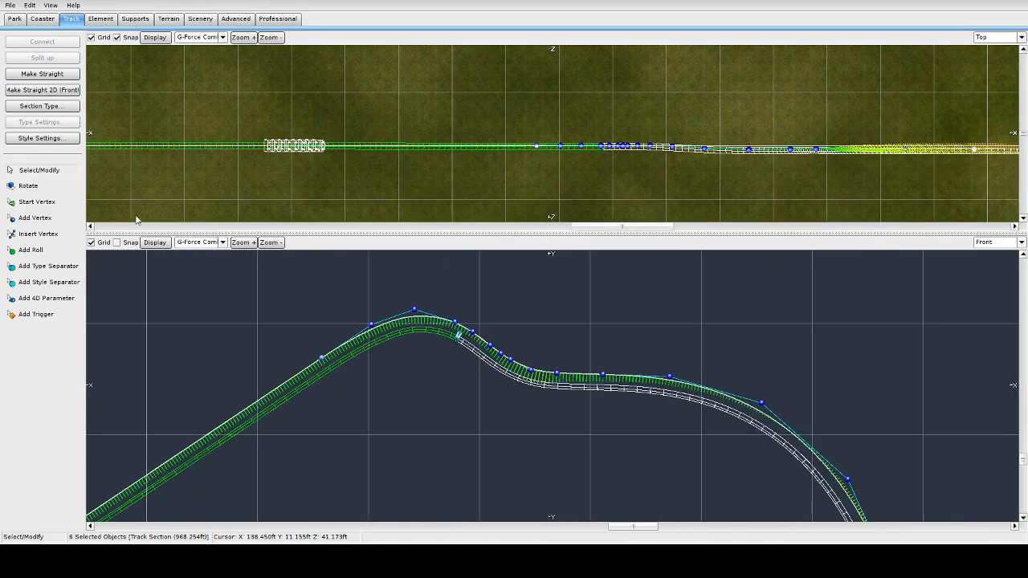
# Add a roll point at the crest of the hill after the valley in the front view
pyautogui.click(29, 254)
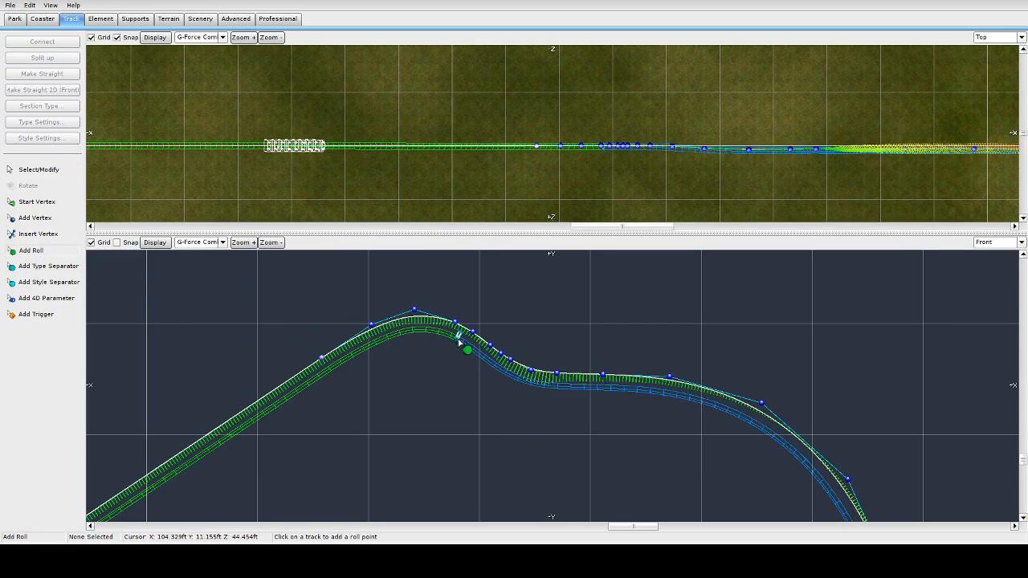
pyautogui.moveTo(658, 419); pyautogui.dragTo(519, 320, button='right')
pyautogui.scroll(-2, 515, 336)
pyautogui.moveTo(538, 396); pyautogui.dragTo(433, 287, button='right')
pyautogui.moveTo(517, 417); pyautogui.dragTo(244, 360, button='right')
pyautogui.scroll(-1, 602, 314)
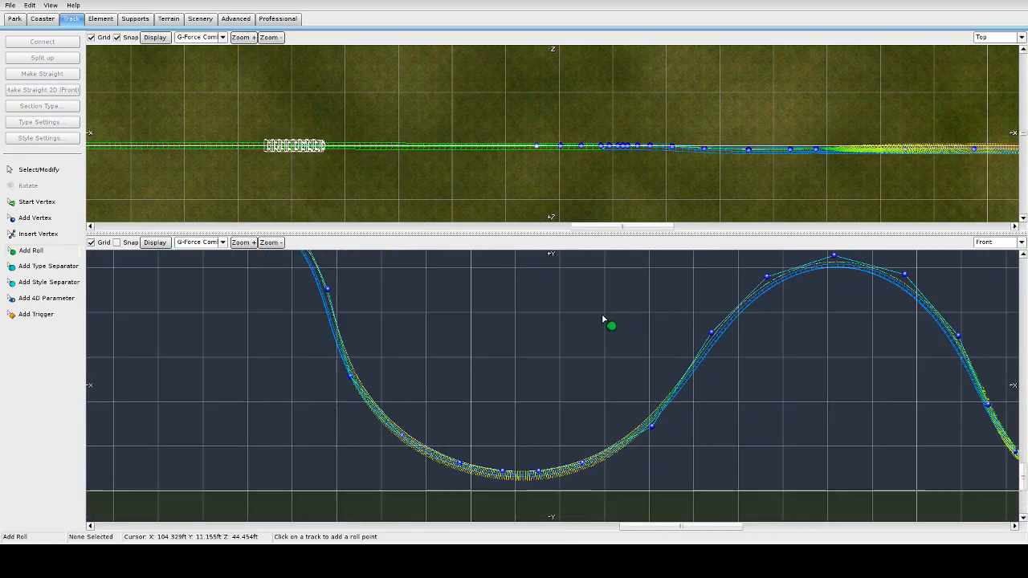
pyautogui.moveTo(603, 315); pyautogui.dragTo(419, 368, button='right')
pyautogui.moveTo(698, 377); pyautogui.dragTo(686, 377, button='right')
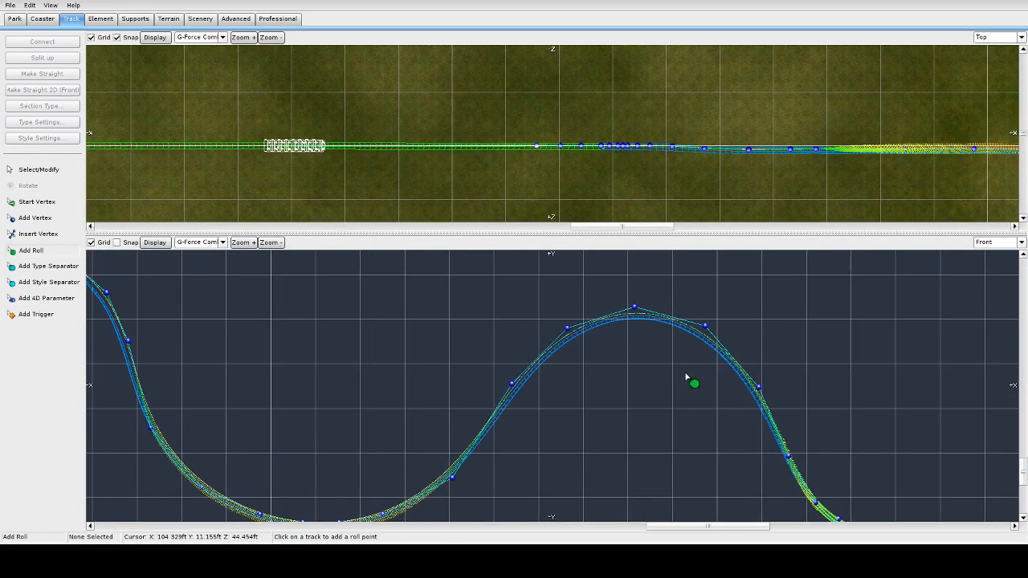
pyautogui.click(637, 318)
# Add another roll point on the flat track between the station and the foot of the lift hill
pyautogui.moveTo(355, 317); pyautogui.dragTo(751, 382, button='right')
pyautogui.moveTo(372, 418); pyautogui.dragTo(622, 358, button='right')
pyautogui.moveTo(483, 442); pyautogui.dragTo(638, 350, button='right')
pyautogui.moveTo(460, 436); pyautogui.dragTo(666, 381, button='right')
pyautogui.moveTo(489, 406); pyautogui.dragTo(516, 401, button='right')
pyautogui.scroll(2, 517, 401)
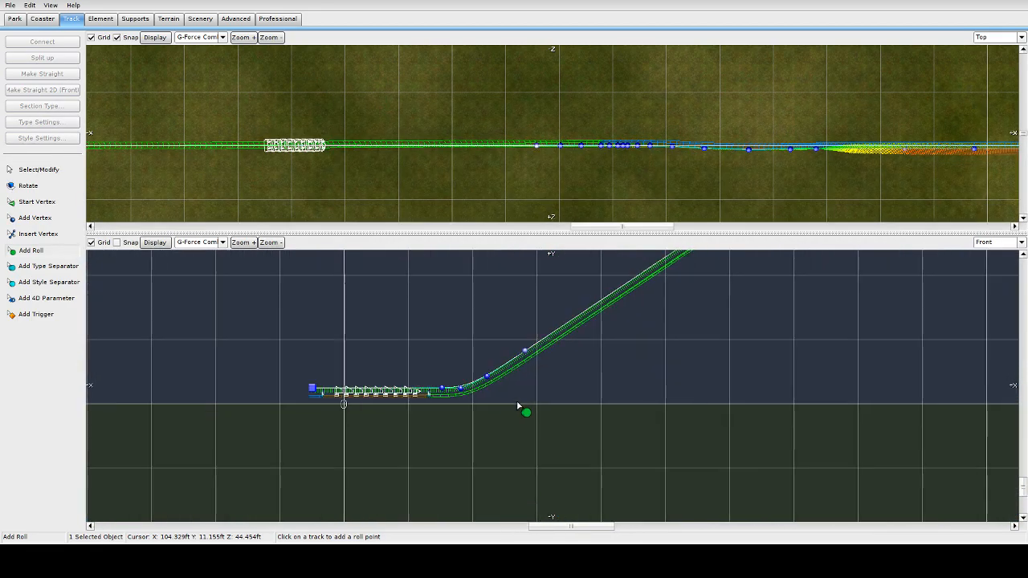
pyautogui.click(438, 399)
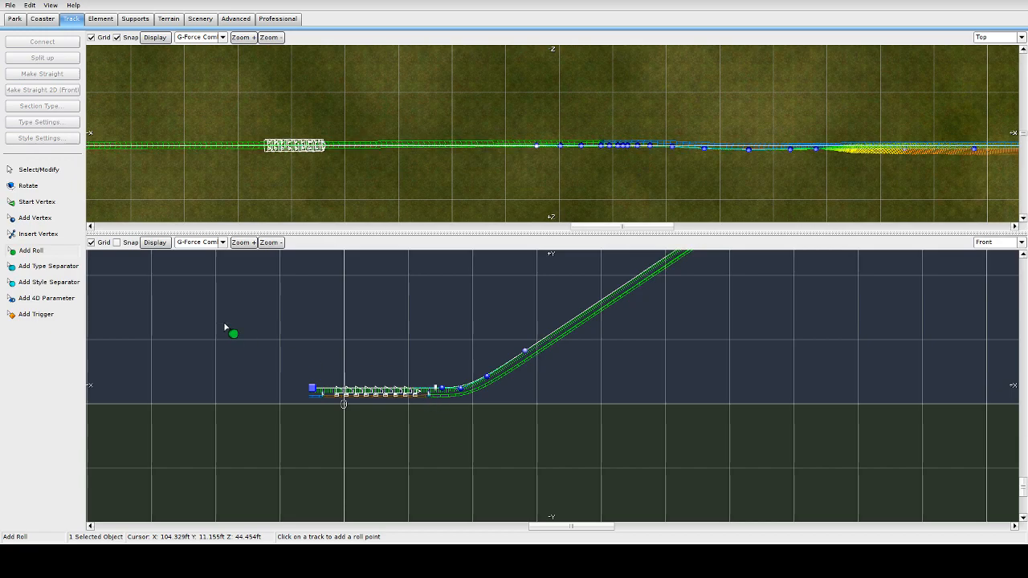
# Set the roll point between the station and the lift hill to Strict
pyautogui.click(13, 171)
pyautogui.doubleClick(435, 391)
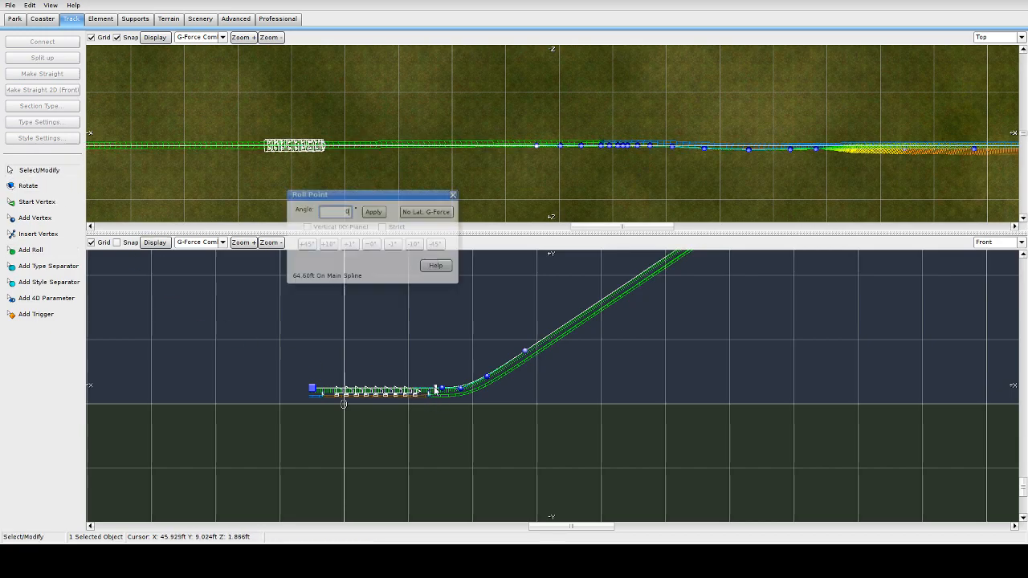
pyautogui.click(383, 228)
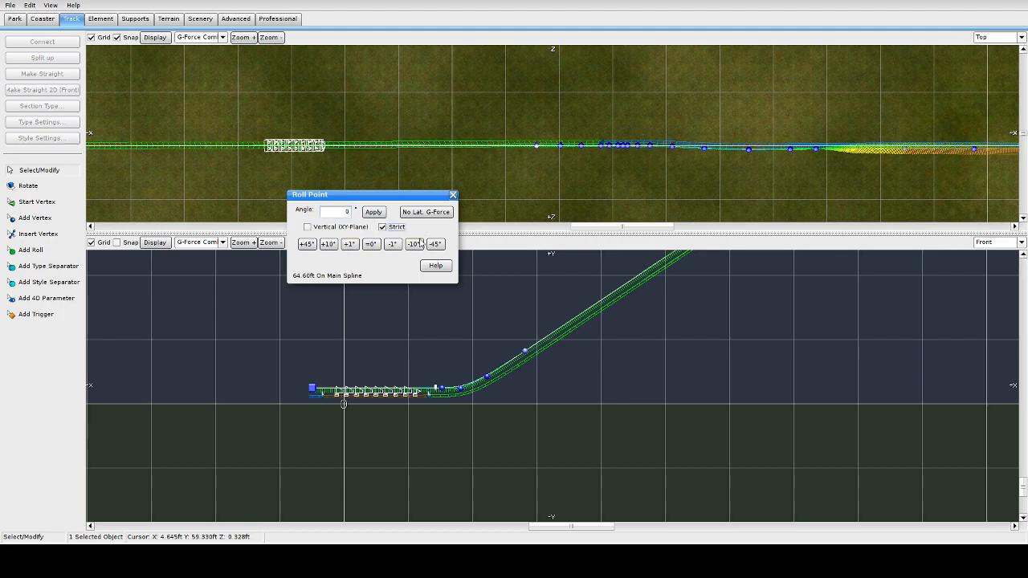
pyautogui.click(453, 195)
pyautogui.scroll(-8, 632, 352)
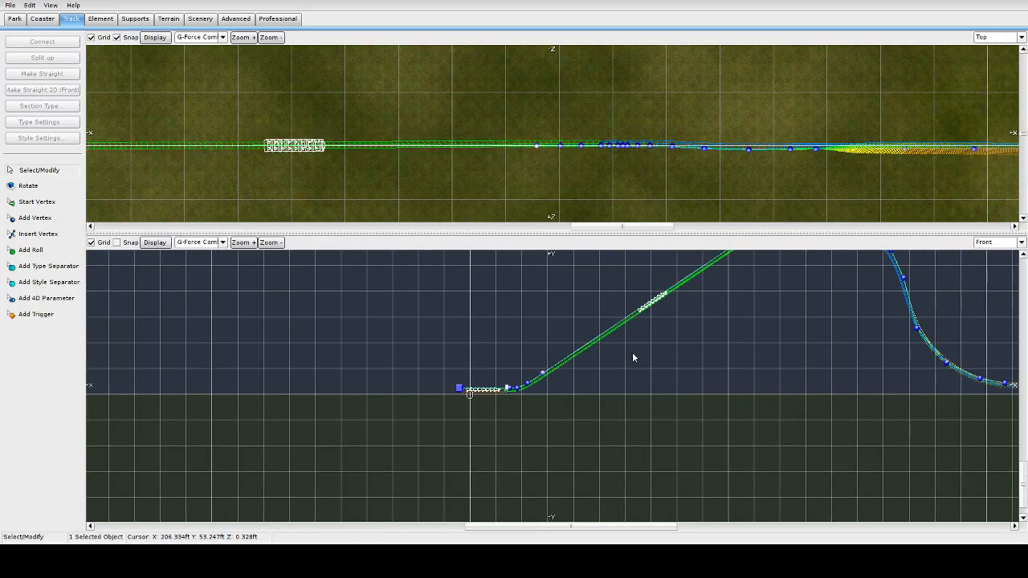
# Set the roll point at the crest of the hill after the valley to Strict
pyautogui.moveTo(726, 372); pyautogui.dragTo(590, 360, button='right')
pyautogui.scroll(6, 554, 358)
pyautogui.moveTo(554, 325); pyautogui.dragTo(504, 415, button='right')
pyautogui.moveTo(574, 404); pyautogui.dragTo(331, 273, button='right')
pyautogui.moveTo(752, 335); pyautogui.dragTo(344, 452, button='right')
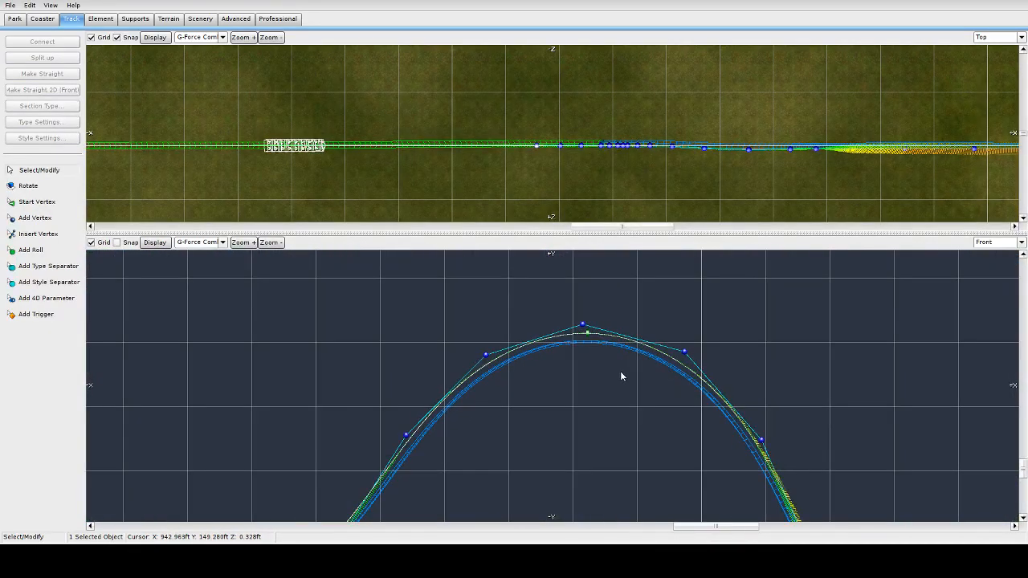
pyautogui.doubleClick(588, 337)
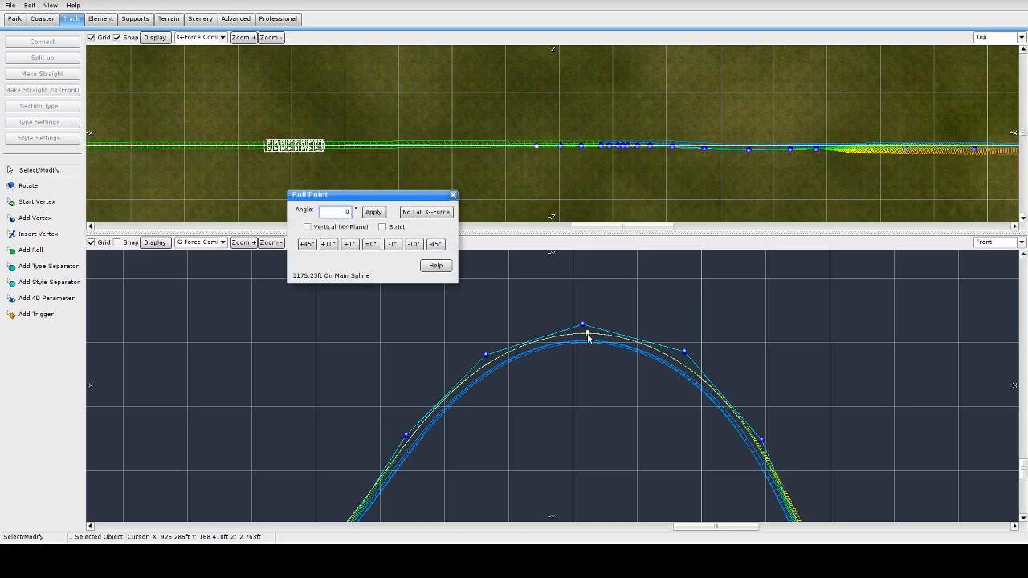
pyautogui.click(383, 227)
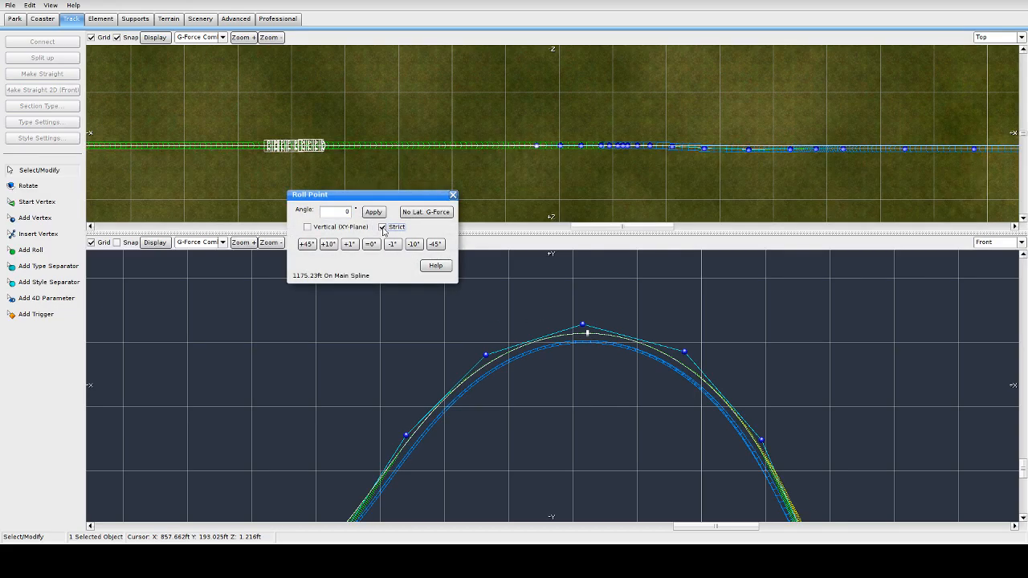
pyautogui.click(453, 195)
# Switch the front view to the Track view and travel over the lift hill to examine the alignment of the first drop
pyautogui.click(987, 244)
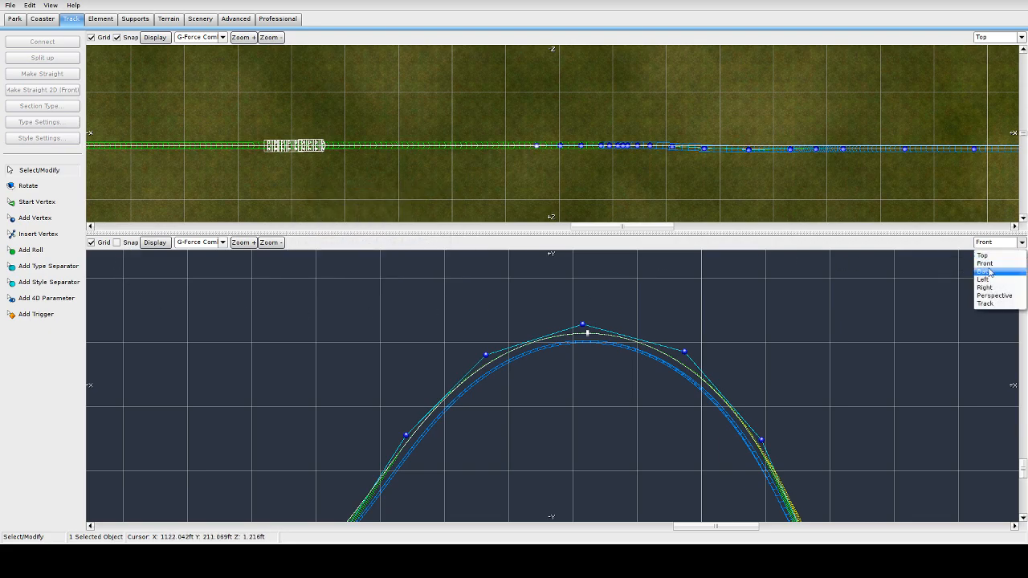
pyautogui.click(996, 307)
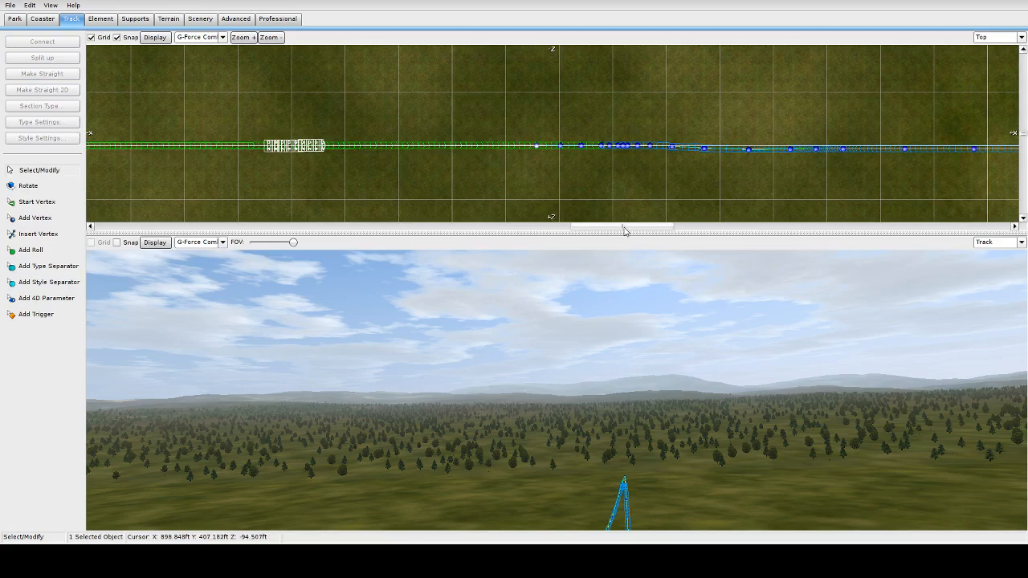
pyautogui.moveTo(623, 227); pyautogui.dragTo(623, 246)
pyautogui.click(681, 228)
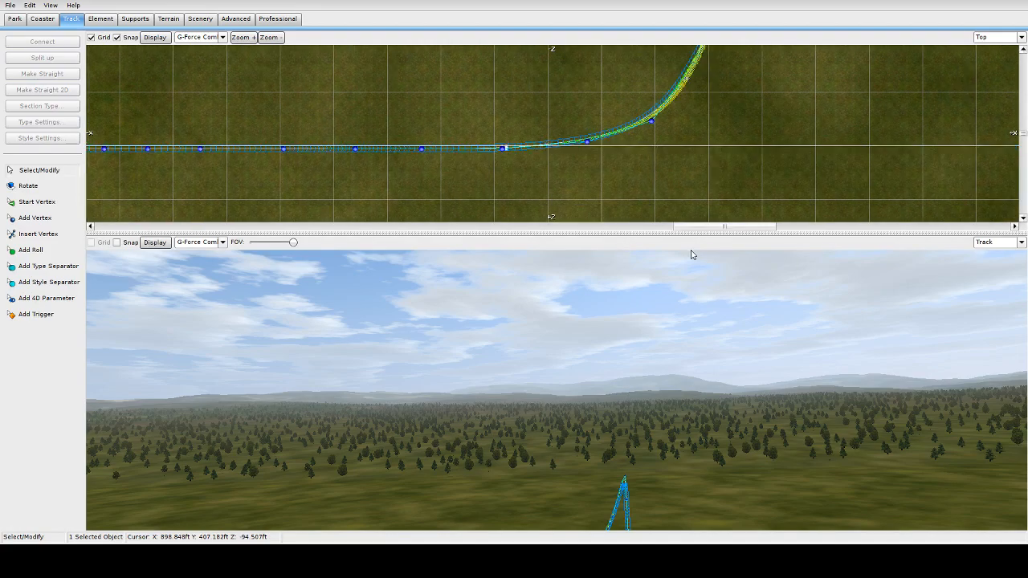
pyautogui.moveTo(695, 228); pyautogui.dragTo(594, 227)
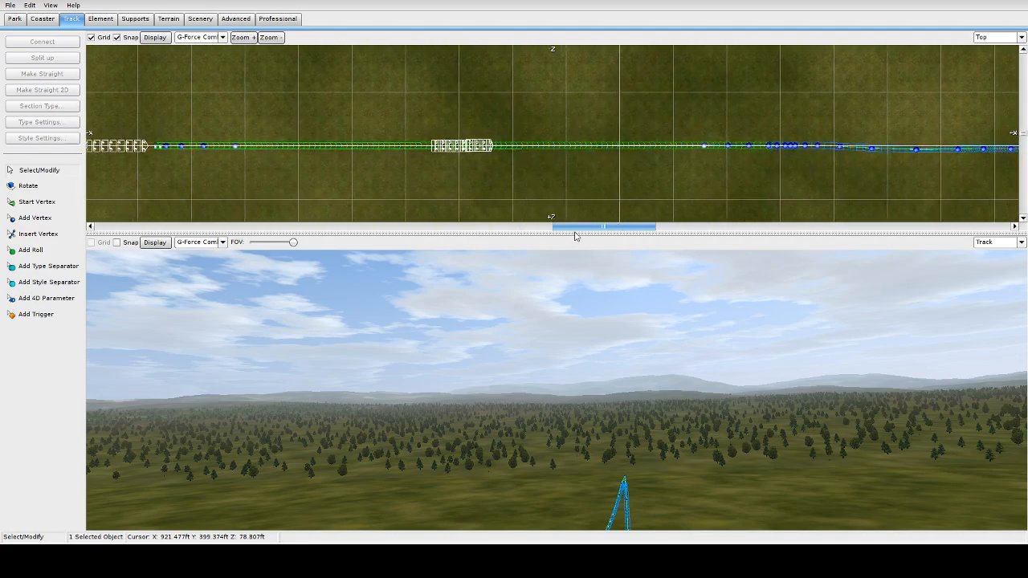
pyautogui.moveTo(611, 266); pyautogui.dragTo(609, 301)
pyautogui.scroll(-4, 640, 434)
pyautogui.scroll(-8, 640, 435)
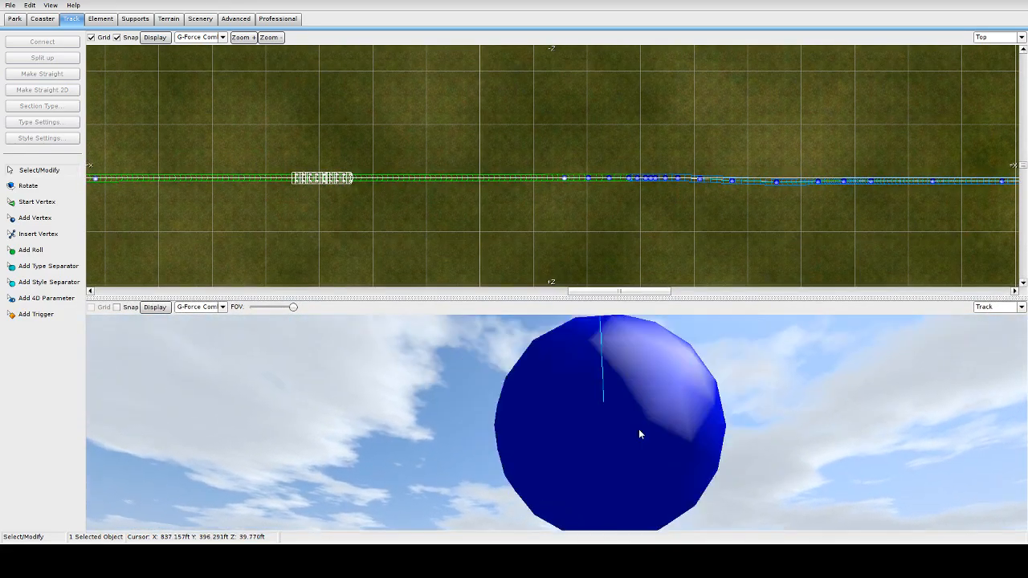
pyautogui.scroll(-8, 641, 435)
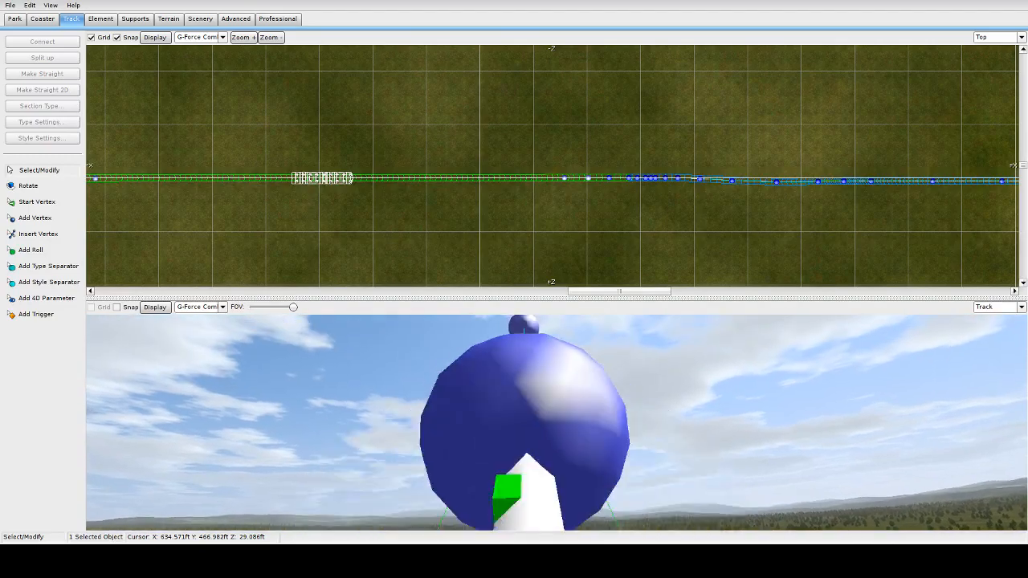
pyautogui.scroll(-8, 640, 434)
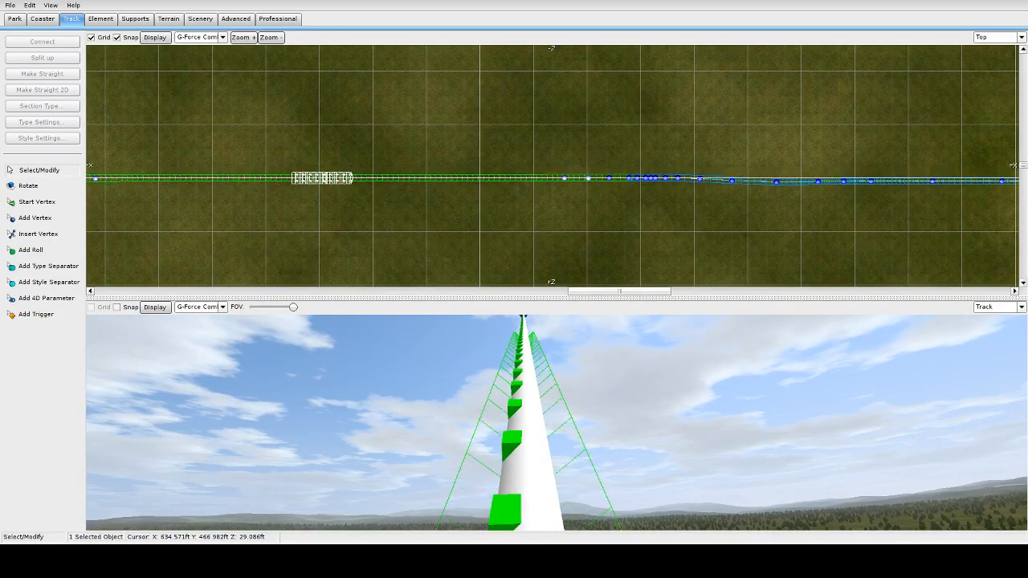
pyautogui.scroll(-6, 641, 434)
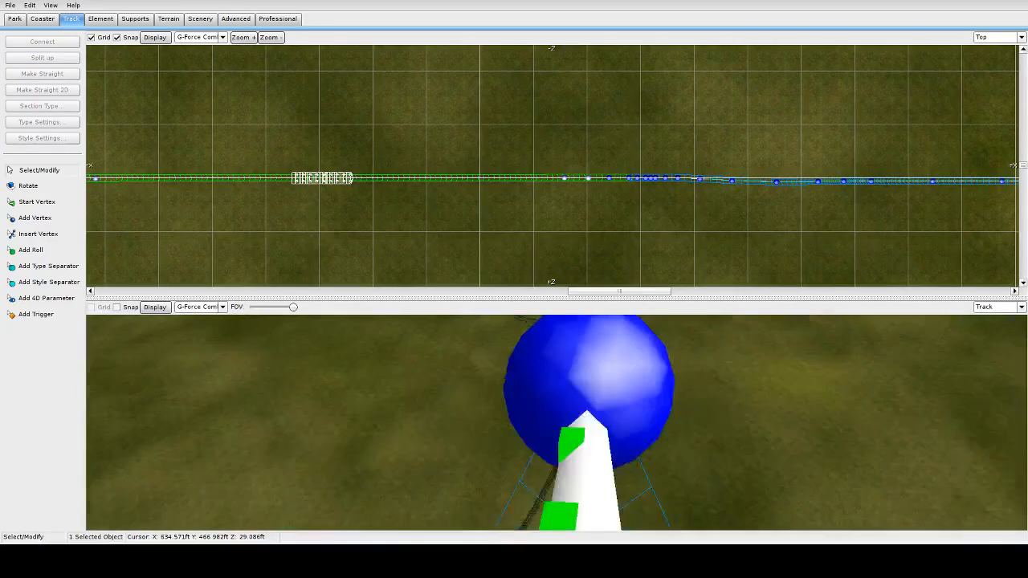
pyautogui.scroll(-5, 640, 435)
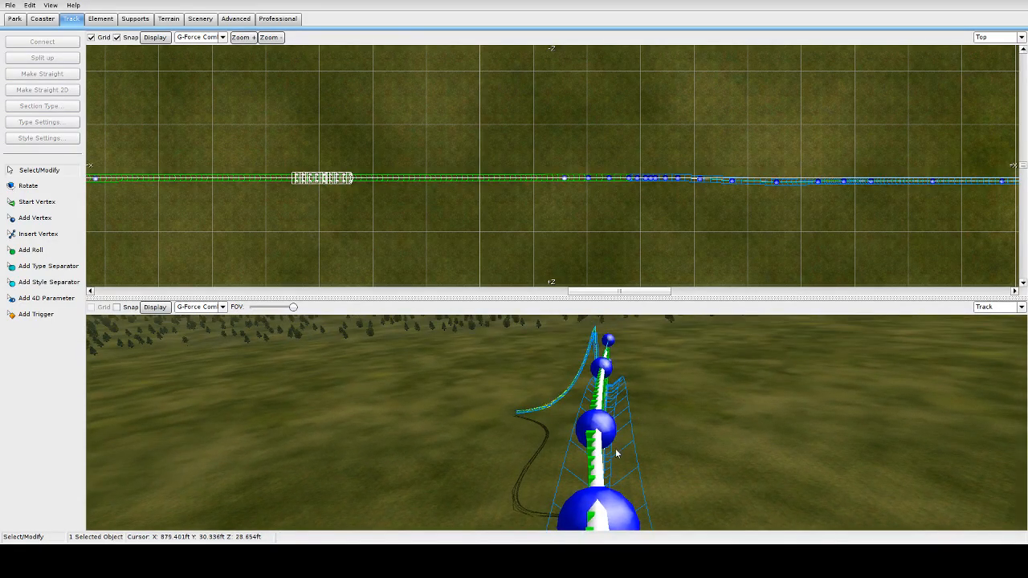
# Straighten the vertices from the first drop to the start of the turn with Make Straight 2D (Top)
pyautogui.click(614, 495)
pyautogui.keyDown('shift'); pyautogui.click(605, 439); pyautogui.keyUp('shift')
pyautogui.keyDown('shift'); pyautogui.click(605, 366); pyautogui.keyUp('shift')
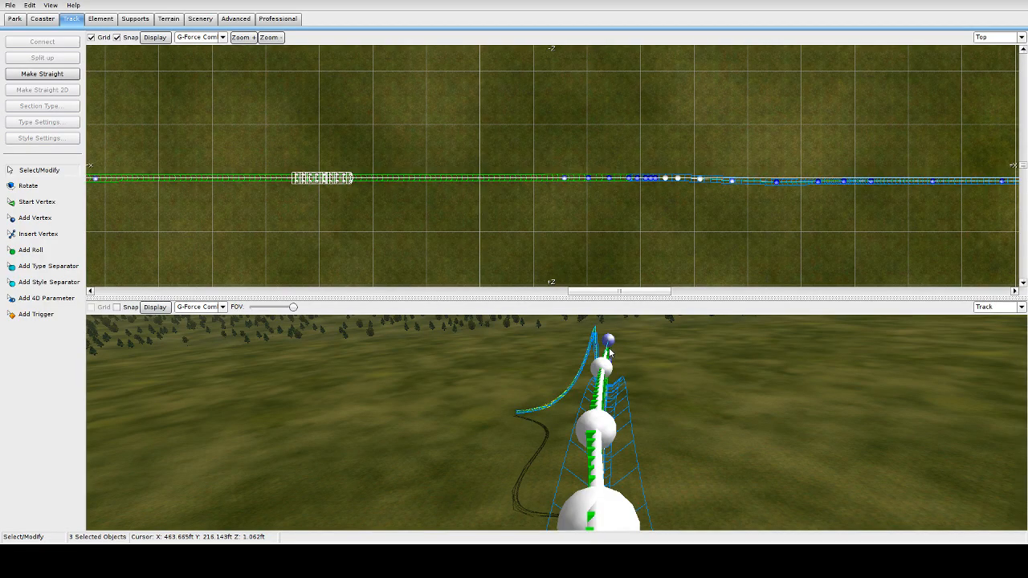
pyautogui.moveTo(753, 141); pyautogui.dragTo(430, 146, button='right')
pyautogui.scroll(-3, 504, 145)
pyautogui.moveTo(473, 135); pyautogui.dragTo(901, 237)
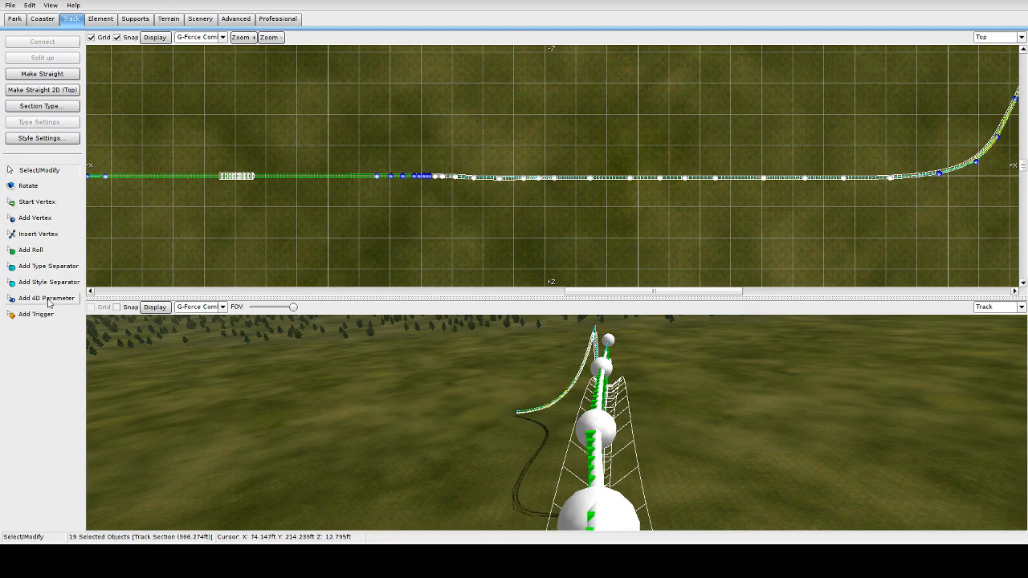
pyautogui.click(40, 90)
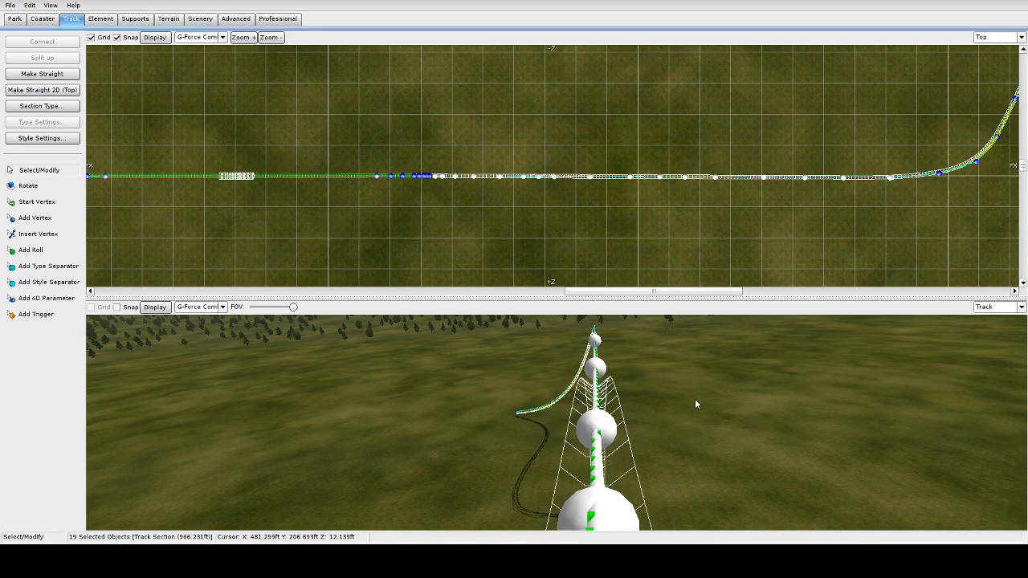
# Try Make Straight on the same selected vertices and undo it
pyautogui.click(48, 74)
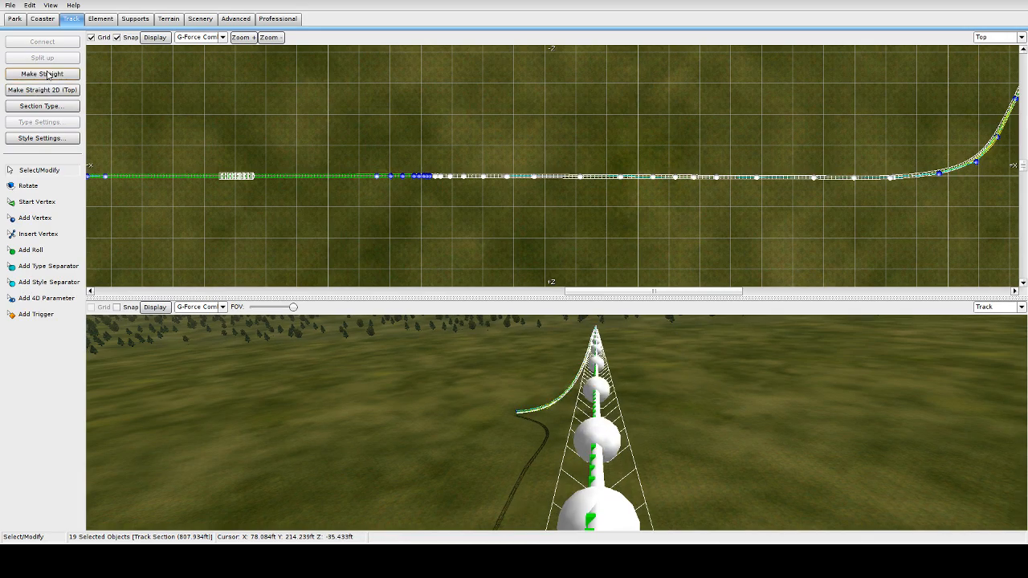
pyautogui.hotkey('ctrl', 'z')
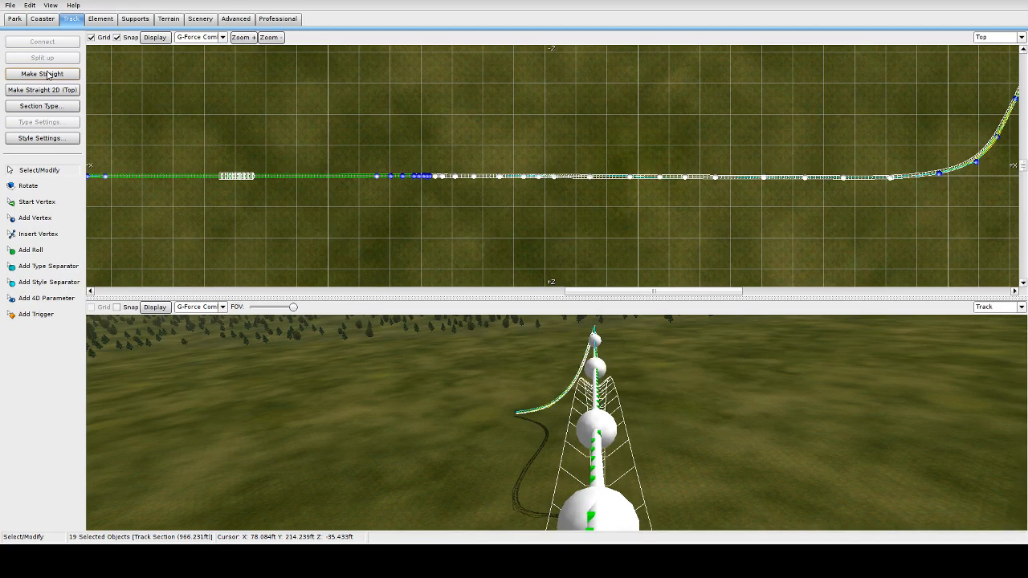
# Enlarge the Track view, clear the selection and travel along the coaster to examine the straightened drop, valley, hill and turn
pyautogui.moveTo(628, 298); pyautogui.dragTo(627, 200)
pyautogui.click(764, 353)
pyautogui.scroll(-15, 764, 354)
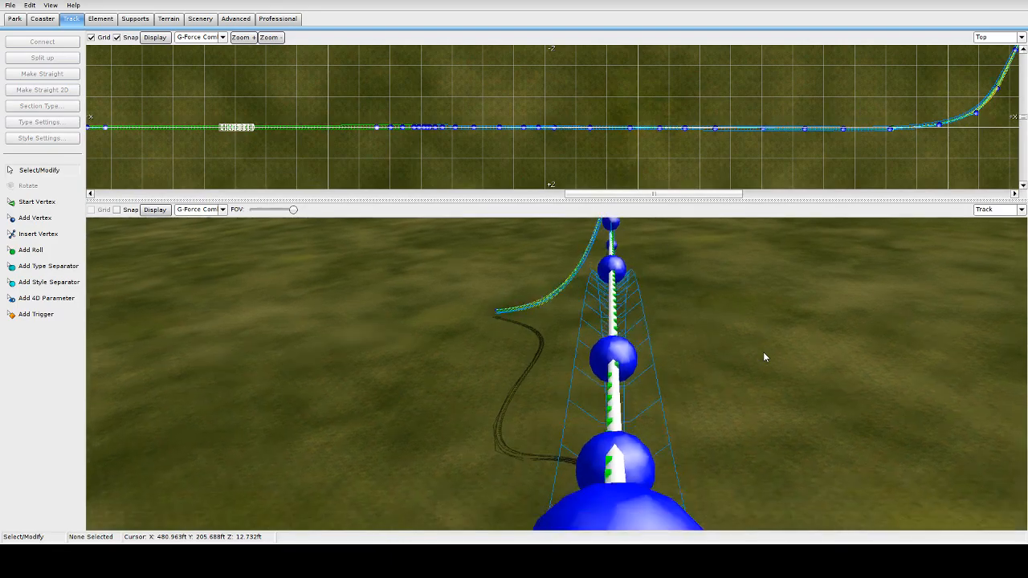
pyautogui.scroll(-5, 764, 357)
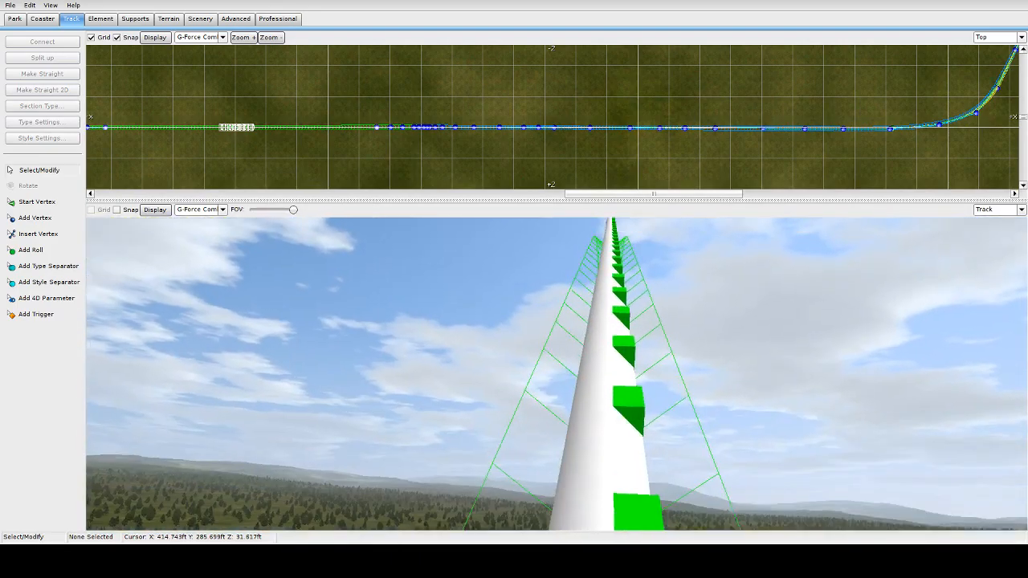
pyautogui.moveTo(719, 338); pyautogui.dragTo(735, 271, button='right')
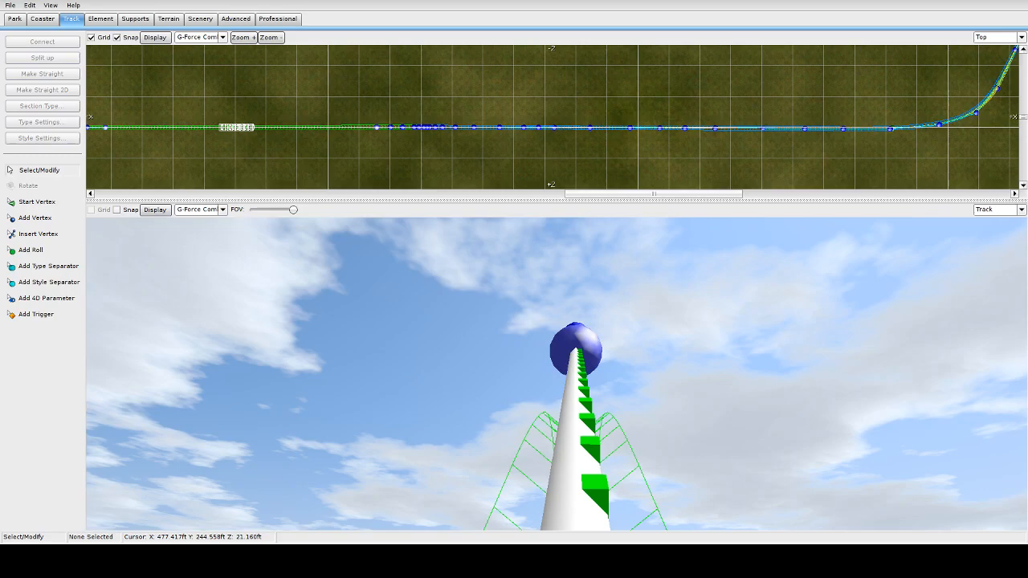
pyautogui.scroll(5, 705, 349)
pyautogui.scroll(-3, 702, 356)
pyautogui.scroll(5, 702, 357)
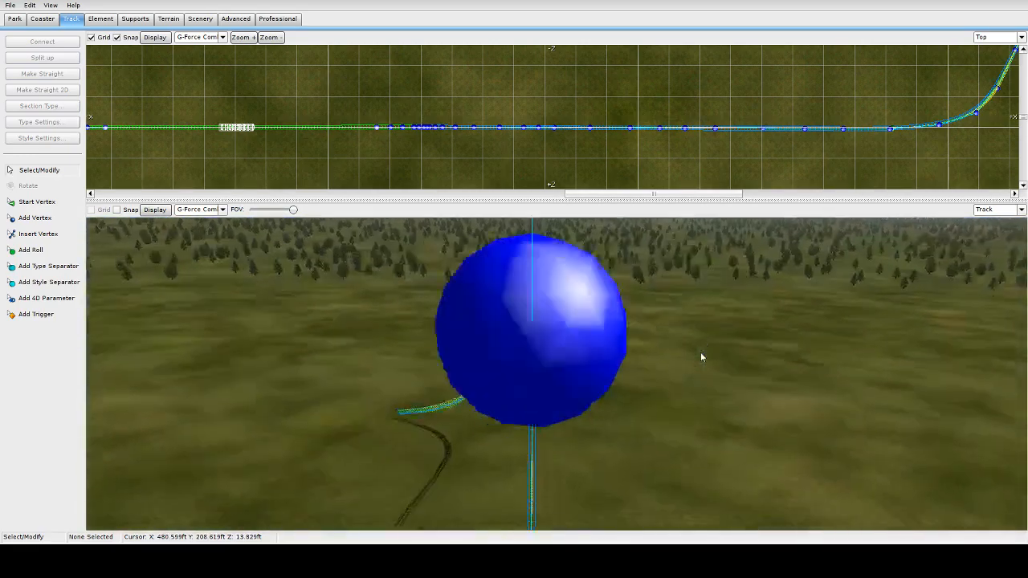
pyautogui.scroll(8, 702, 357)
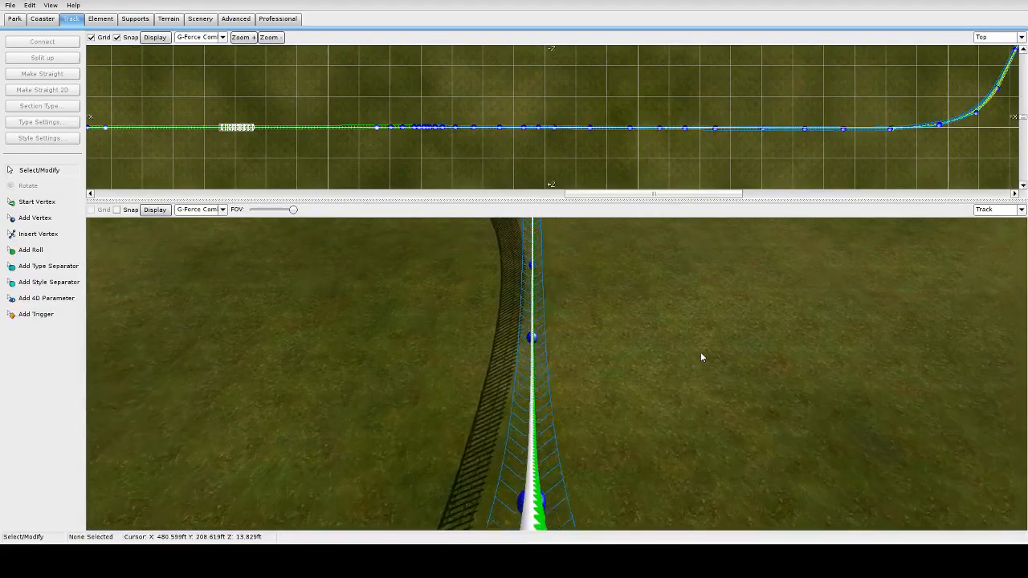
pyautogui.scroll(-8, 700, 357)
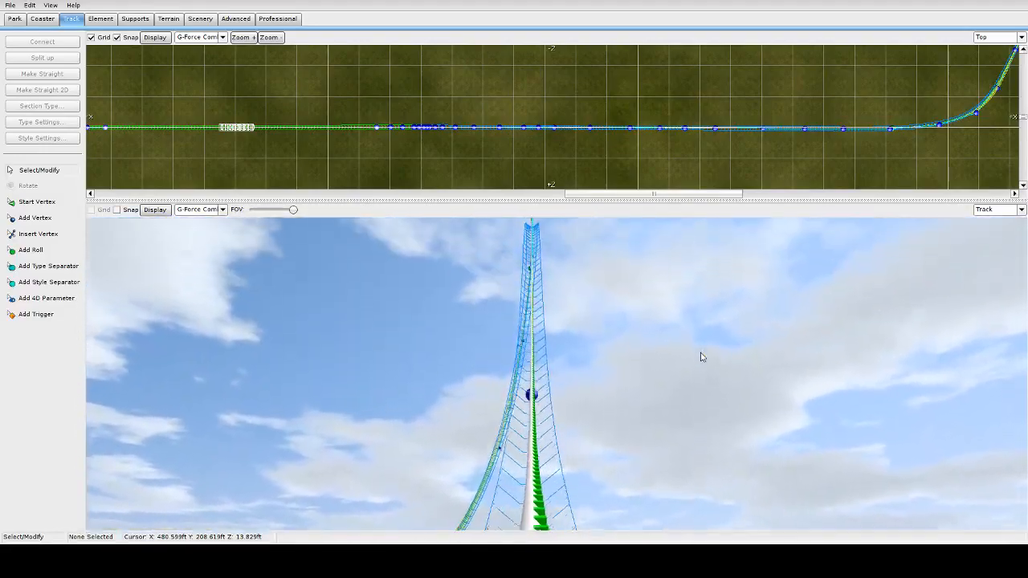
pyautogui.scroll(6, 700, 357)
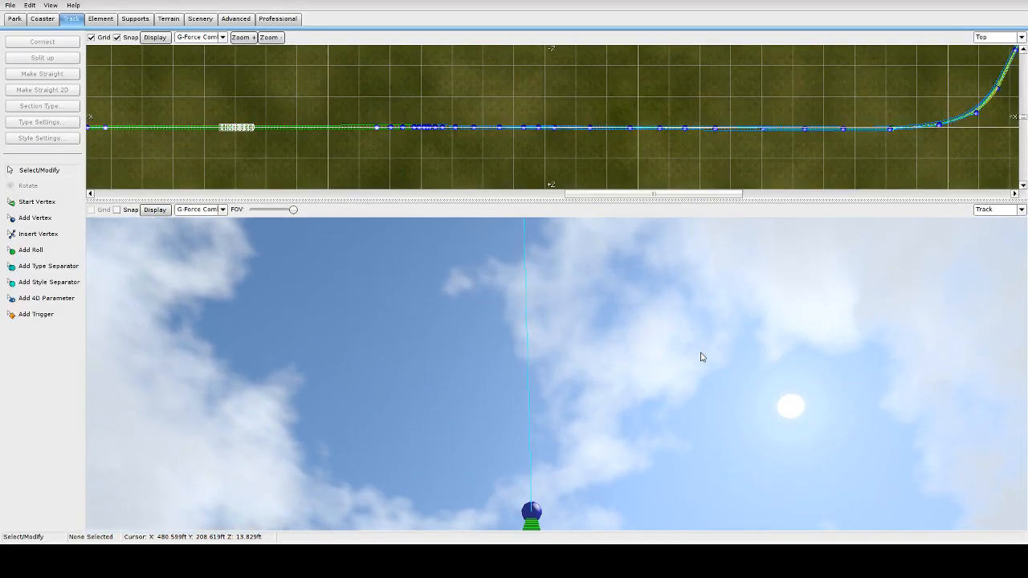
pyautogui.scroll(8, 700, 358)
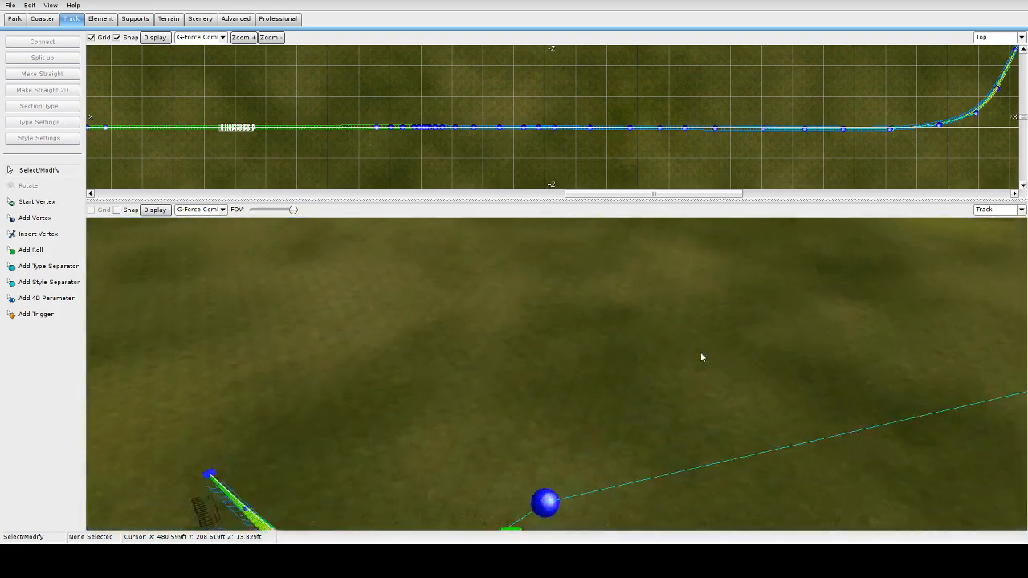
pyautogui.scroll(-5, 701, 357)
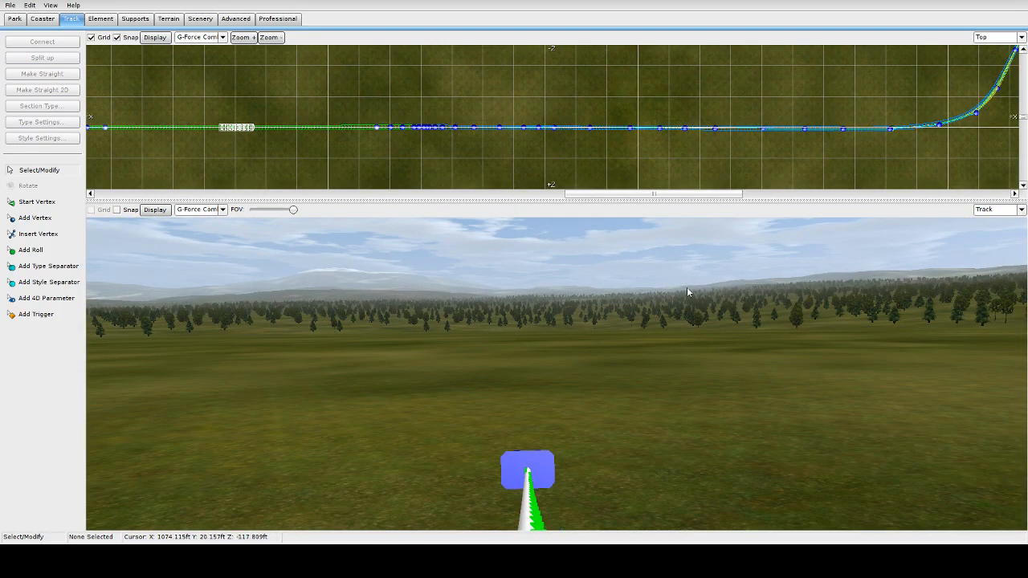
pyautogui.scroll(-3, 687, 292)
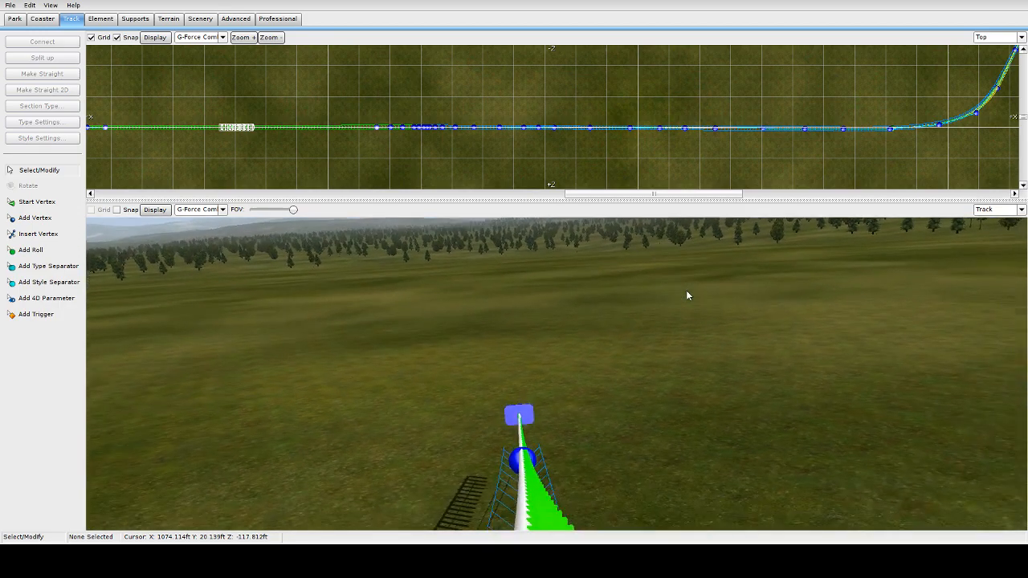
pyautogui.scroll(-10, 647, 200)
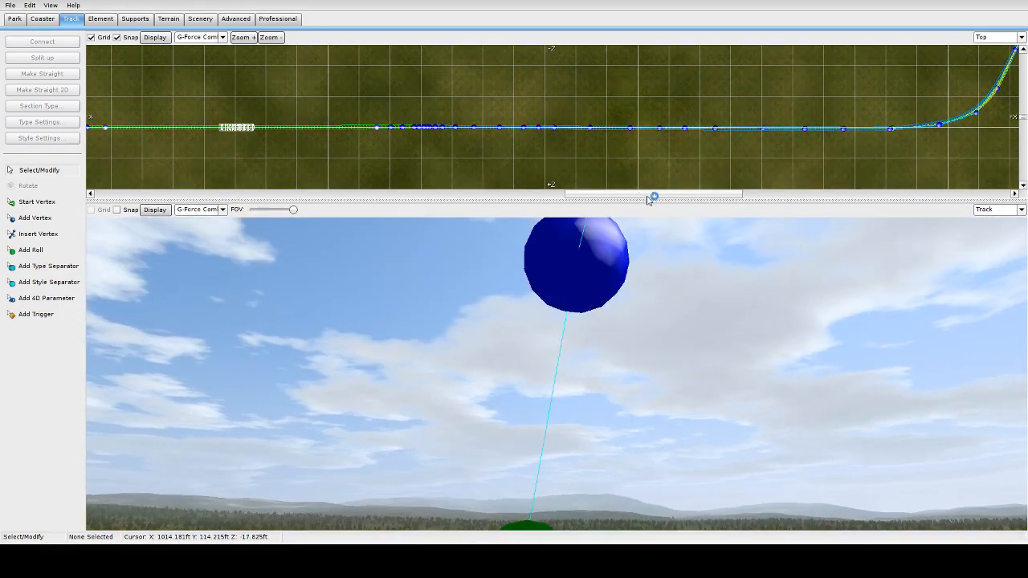
# Add a roll point in the top view where the track begins to curve into the sideways-turning drop
pyautogui.moveTo(649, 200); pyautogui.dragTo(723, 319)
pyautogui.scroll(2, 559, 211)
pyautogui.scroll(1, 558, 211)
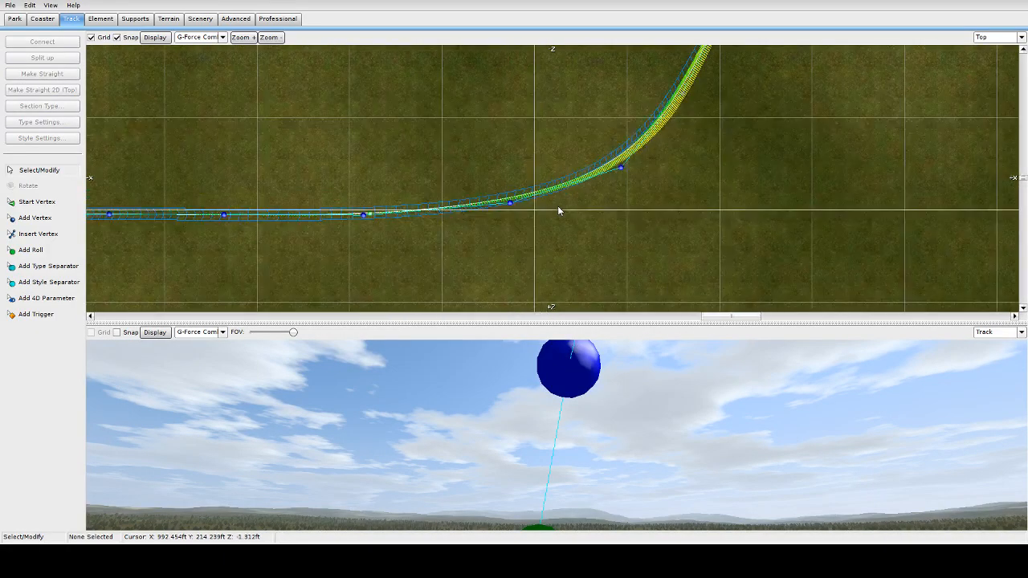
pyautogui.scroll(2, 664, 246)
pyautogui.scroll(-3, 666, 255)
pyautogui.scroll(2, 654, 241)
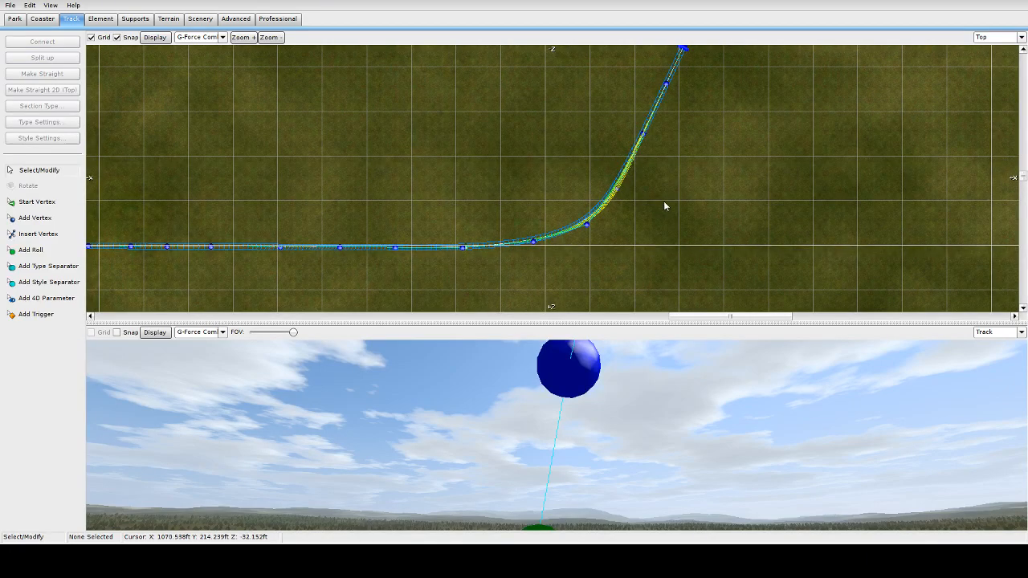
pyautogui.moveTo(683, 199); pyautogui.dragTo(700, 222, button='right')
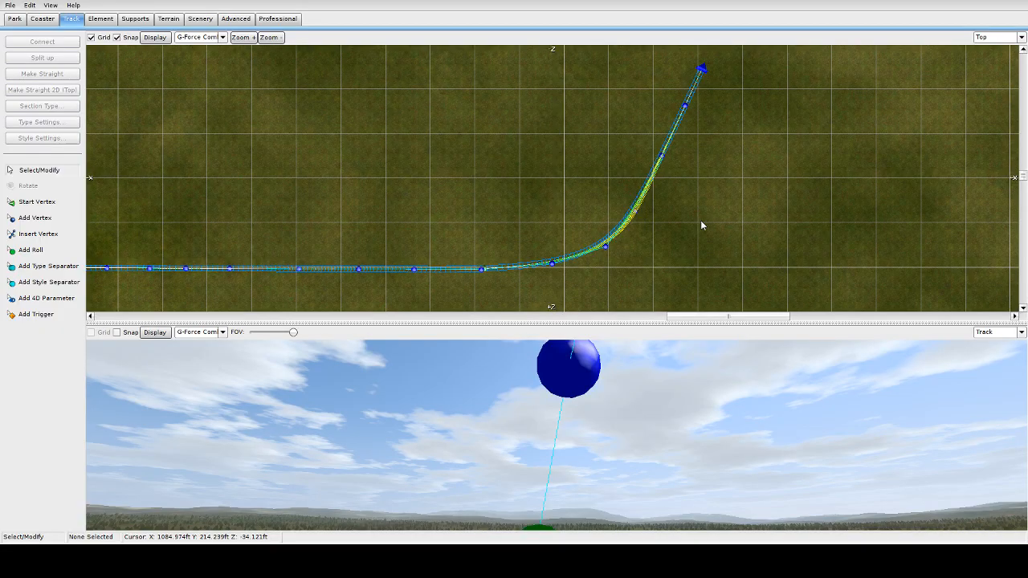
pyautogui.scroll(3, 368, 226)
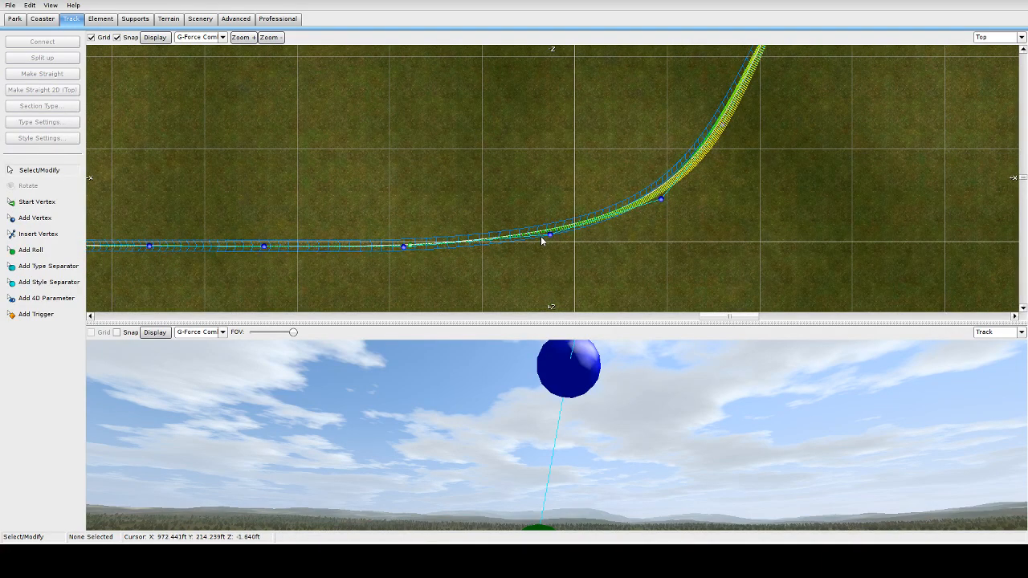
pyautogui.scroll(-4, 519, 159)
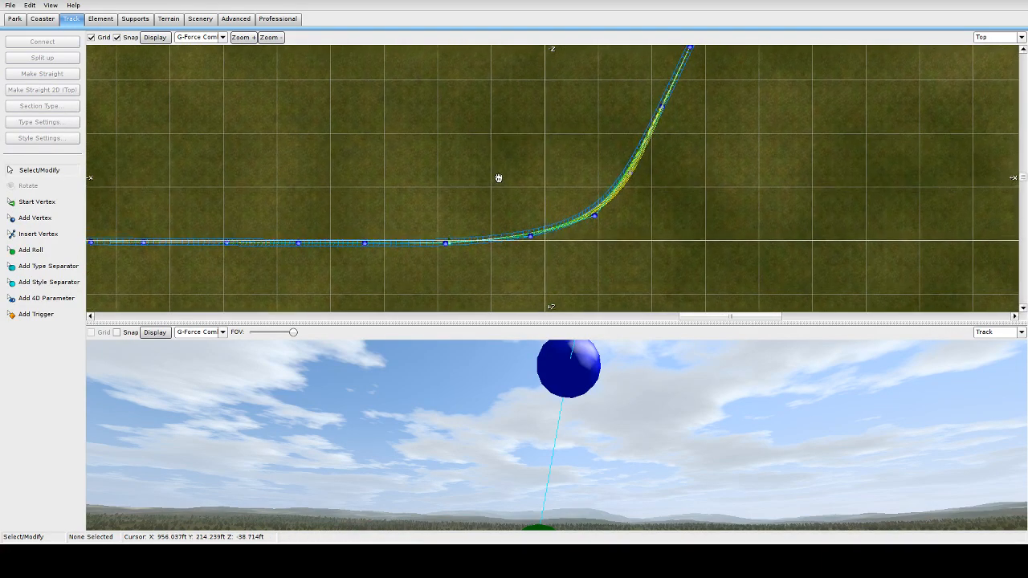
pyautogui.click(30, 249)
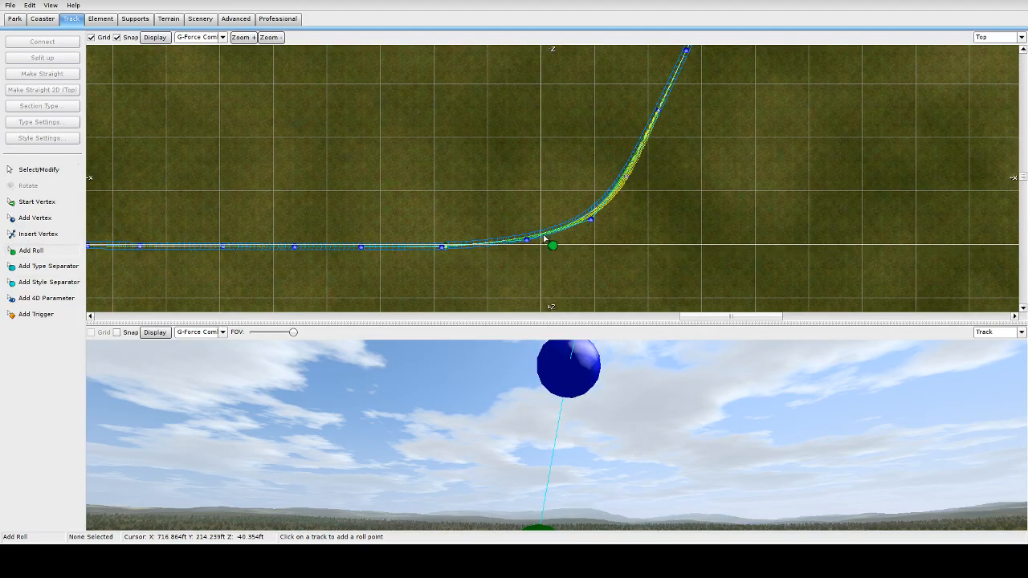
pyautogui.click(487, 245)
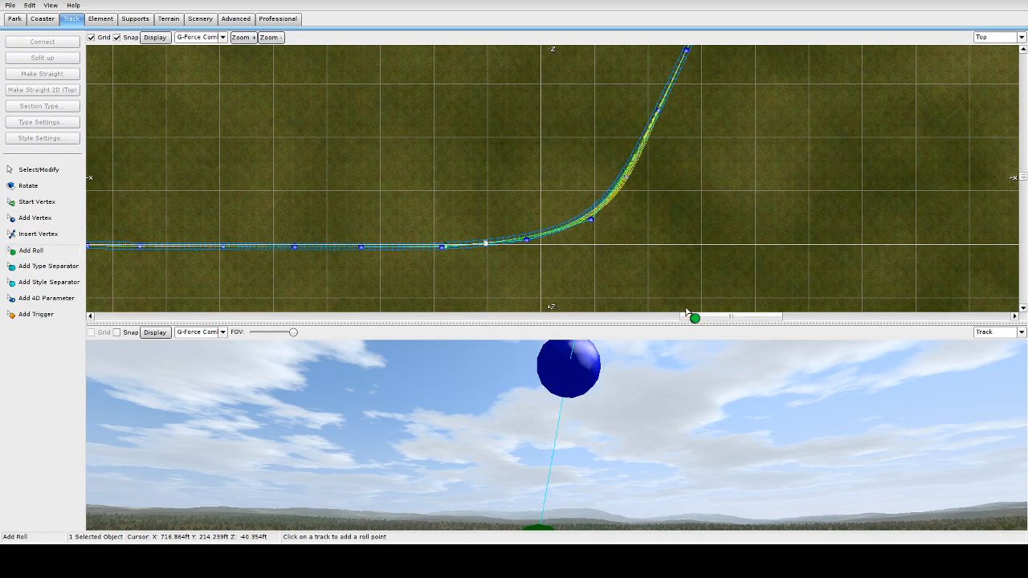
# Add a roll point in the middle of the turn leading into the sideways-turning drop
pyautogui.moveTo(678, 351); pyautogui.dragTo(681, 425, button='right')
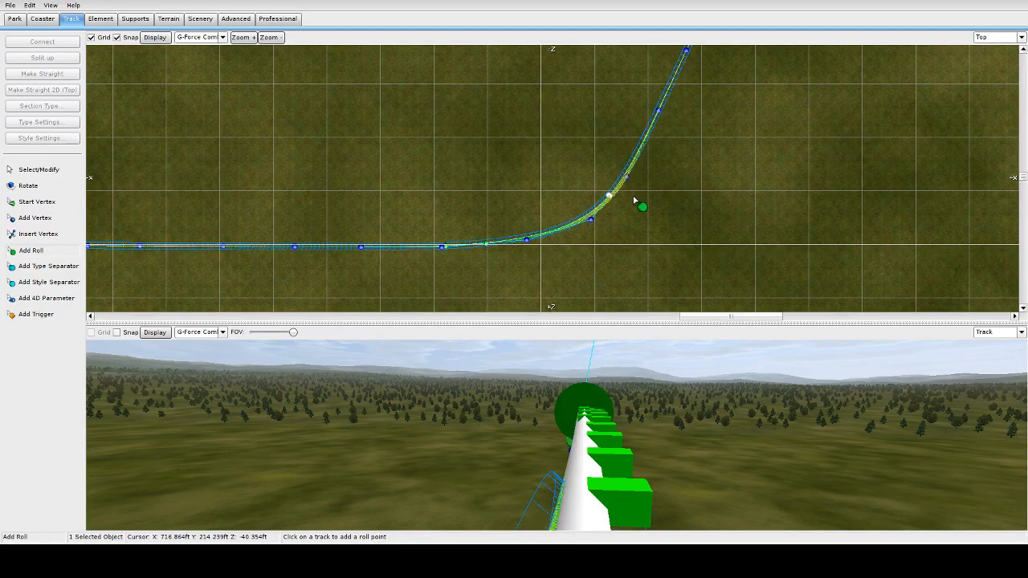
pyautogui.moveTo(689, 201); pyautogui.dragTo(637, 229, button='right')
pyautogui.scroll(3, 620, 222)
pyautogui.scroll(-2, 611, 213)
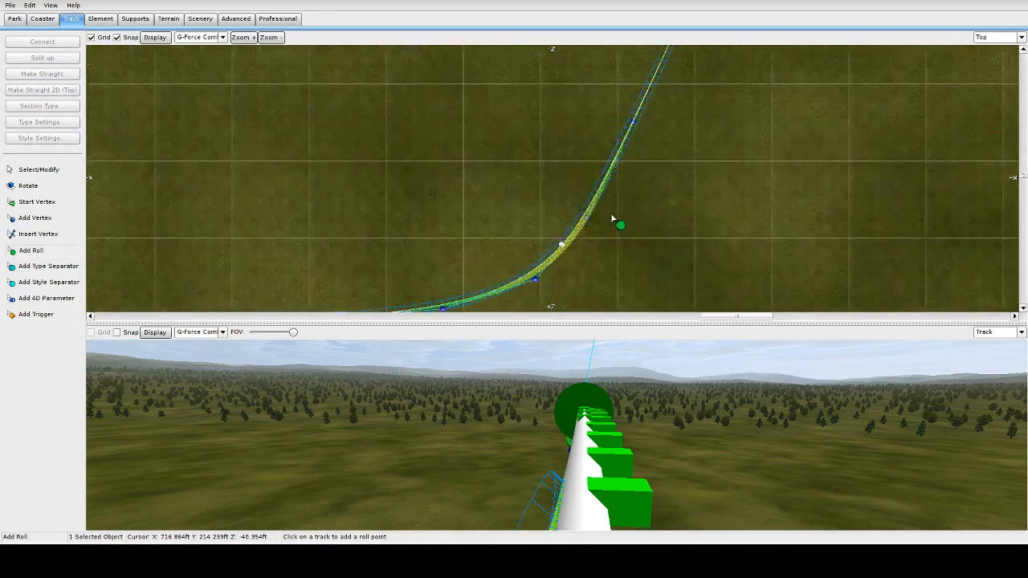
pyautogui.moveTo(643, 190); pyautogui.dragTo(668, 190, button='right')
# Set the angle of the mid-turn roll point with No Lat. G-Force and close its settings
pyautogui.click(30, 170)
pyautogui.moveTo(566, 247); pyautogui.dragTo(540, 273)
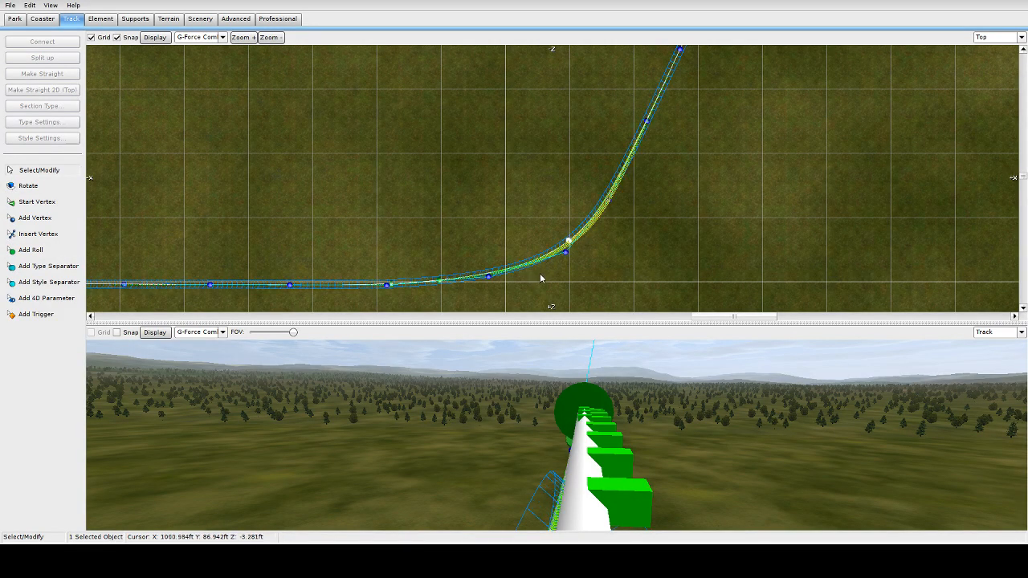
pyautogui.doubleClick(569, 241)
pyautogui.click(420, 213)
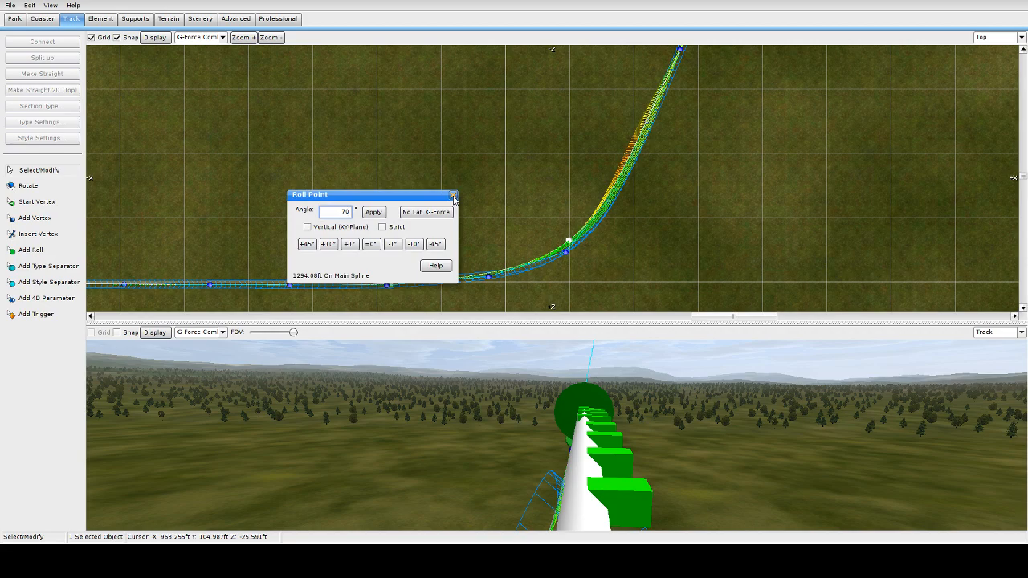
pyautogui.click(454, 197)
# Move the vertex at the turn's entry slightly outward in the top view, in line with the straight track before it
pyautogui.scroll(-2, 525, 176)
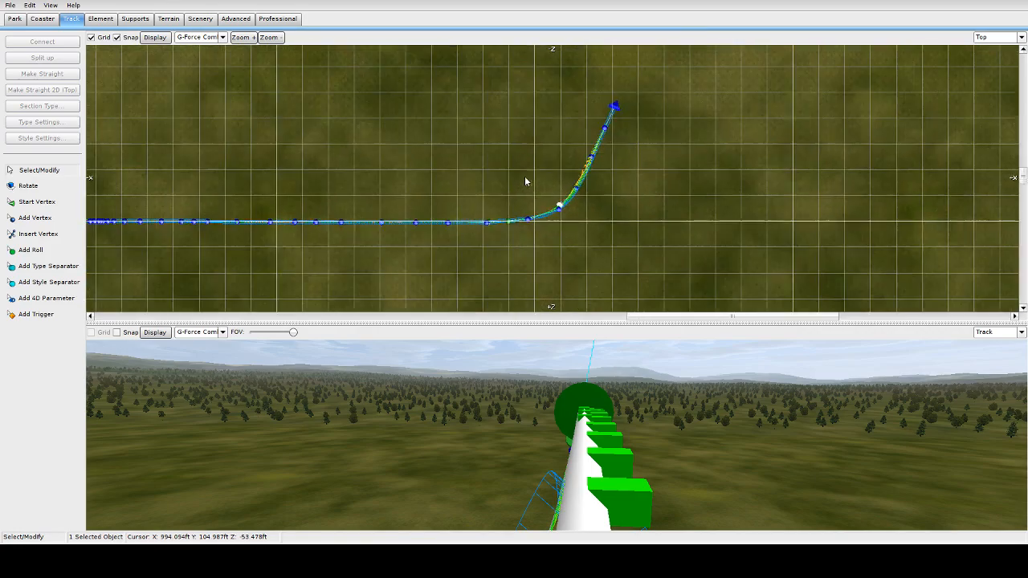
pyautogui.scroll(2, 525, 176)
pyautogui.moveTo(532, 160); pyautogui.dragTo(506, 126, button='right')
pyautogui.scroll(1, 464, 251)
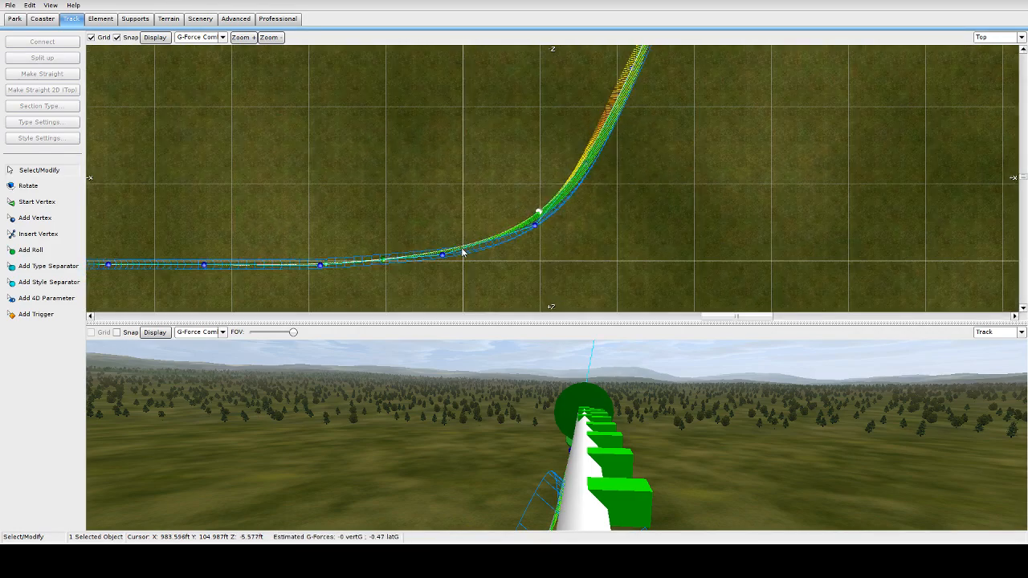
pyautogui.click(445, 255)
pyautogui.moveTo(446, 256); pyautogui.dragTo(450, 266)
pyautogui.scroll(-1, 583, 210)
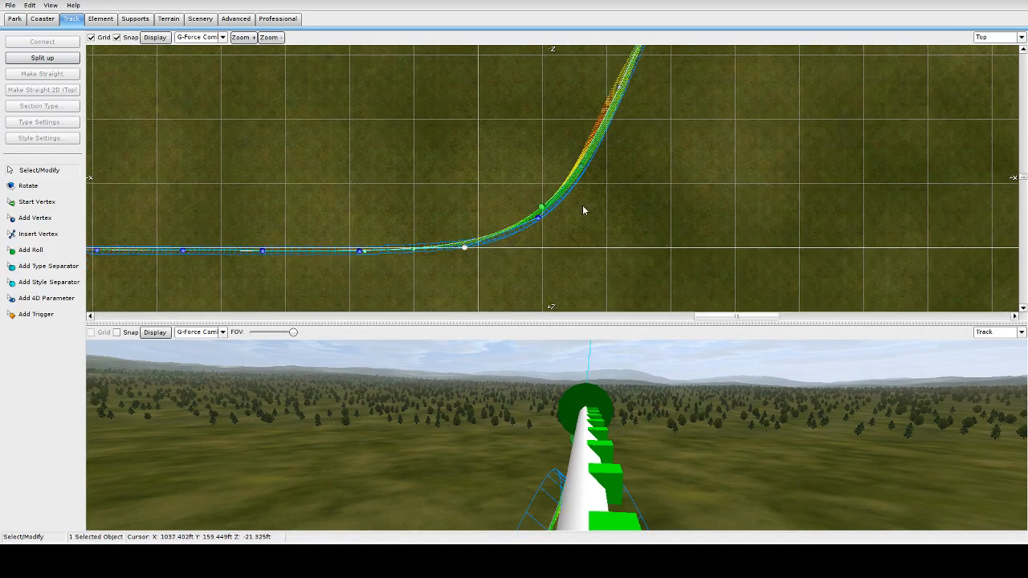
# Add another roll point at the far end of the curve, where the drop straightens out
pyautogui.click(609, 129)
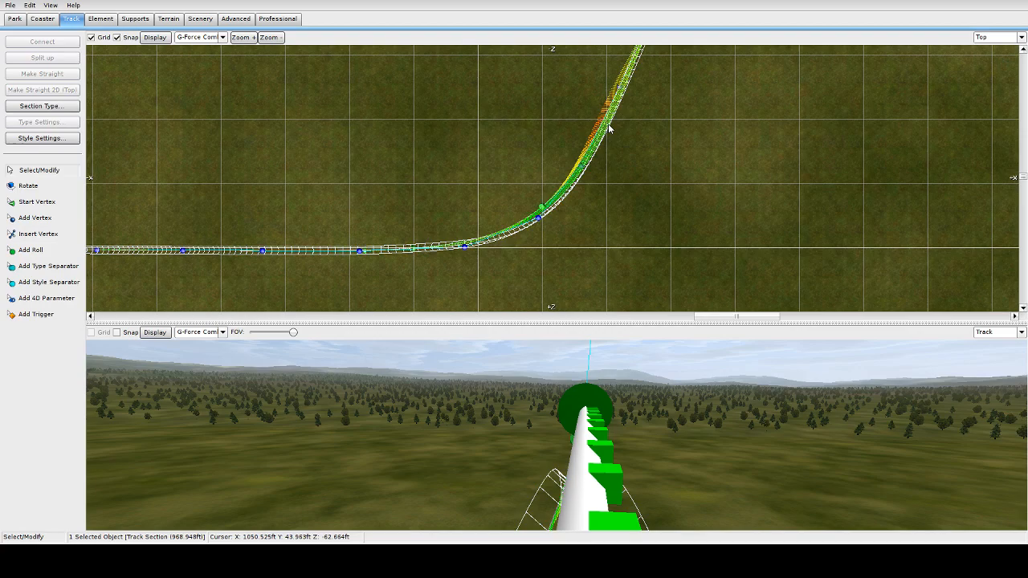
pyautogui.click(33, 250)
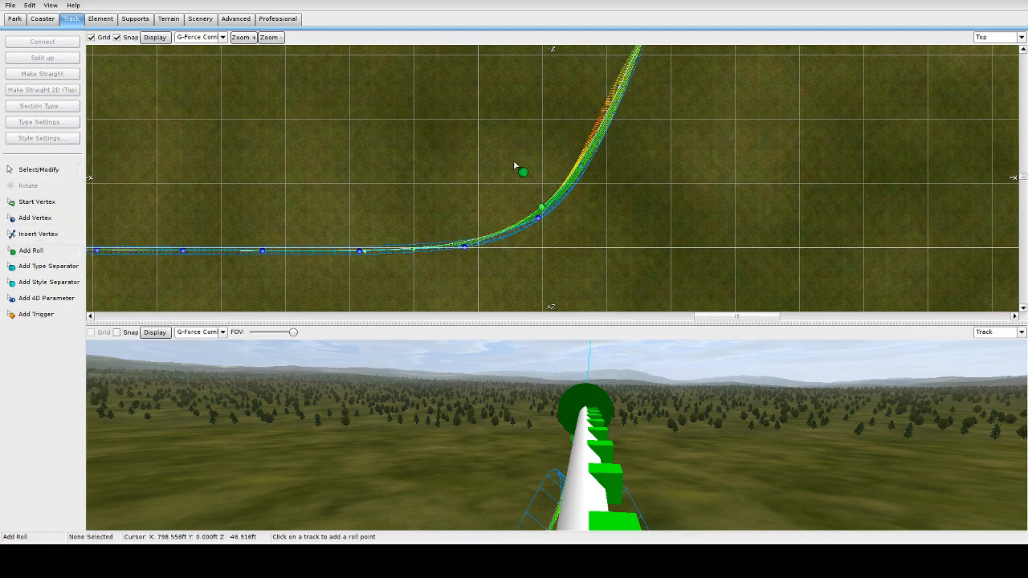
pyautogui.click(601, 126)
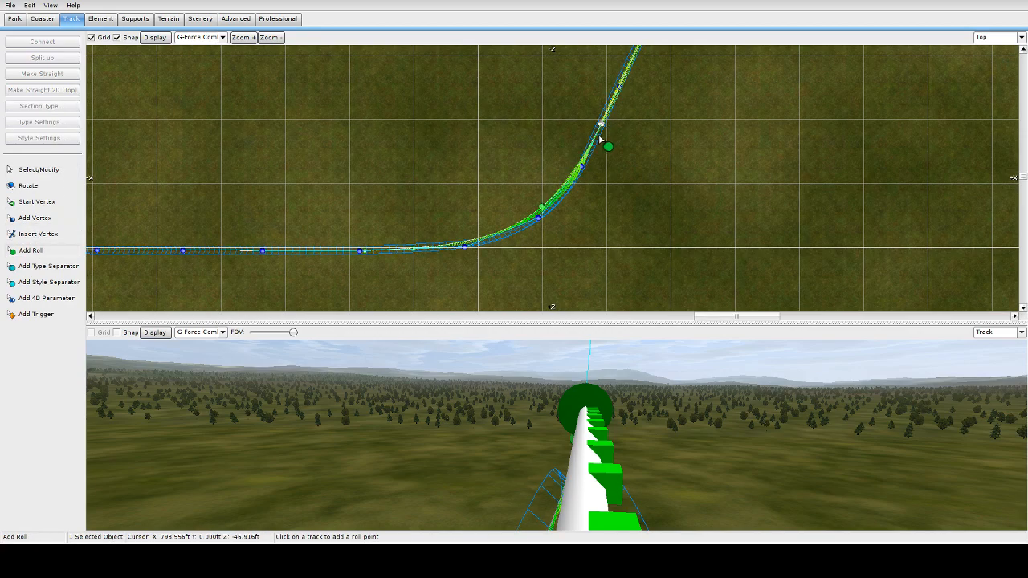
pyautogui.scroll(3, 609, 128)
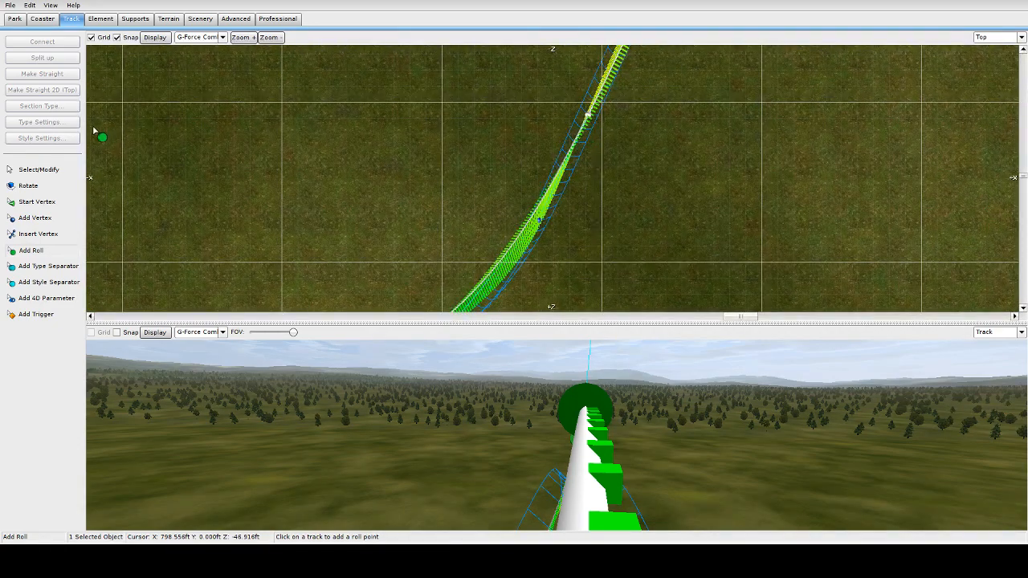
# Set the angle of the roll point at the curve's far end with No Lat. G-Force and close its settings
pyautogui.click(35, 171)
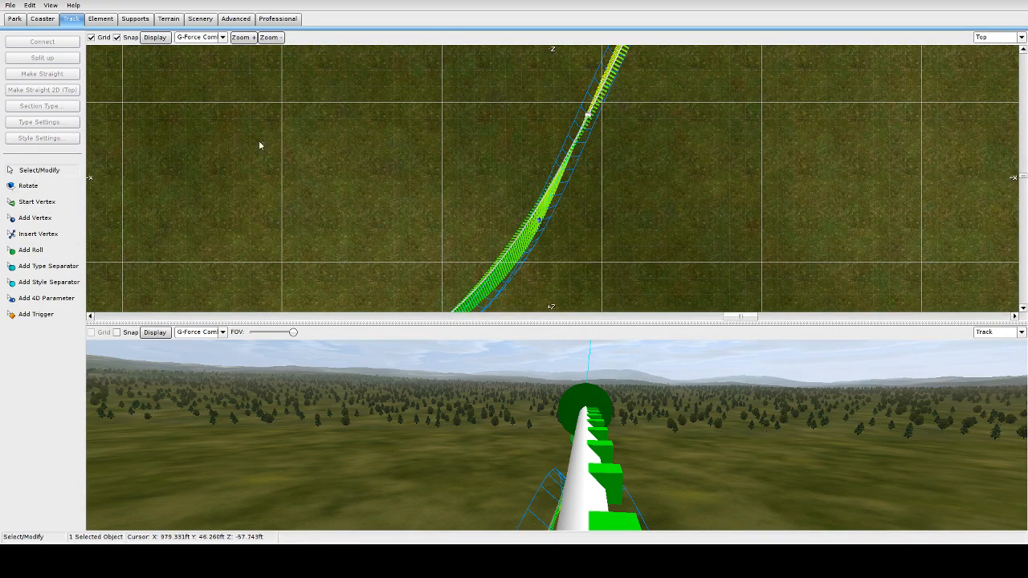
pyautogui.doubleClick(590, 118)
pyautogui.click(421, 213)
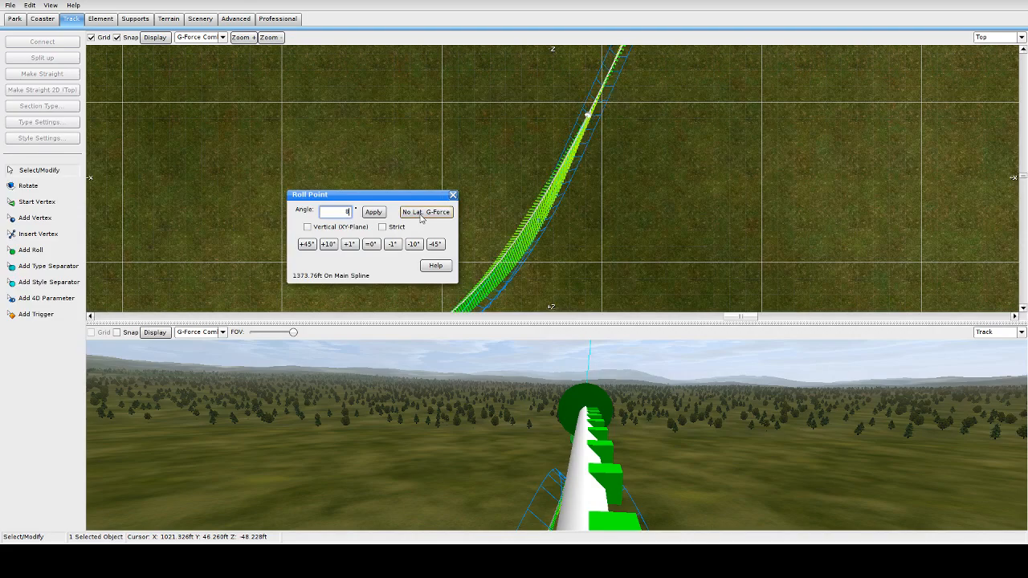
pyautogui.click(421, 215)
pyautogui.scroll(-4, 651, 215)
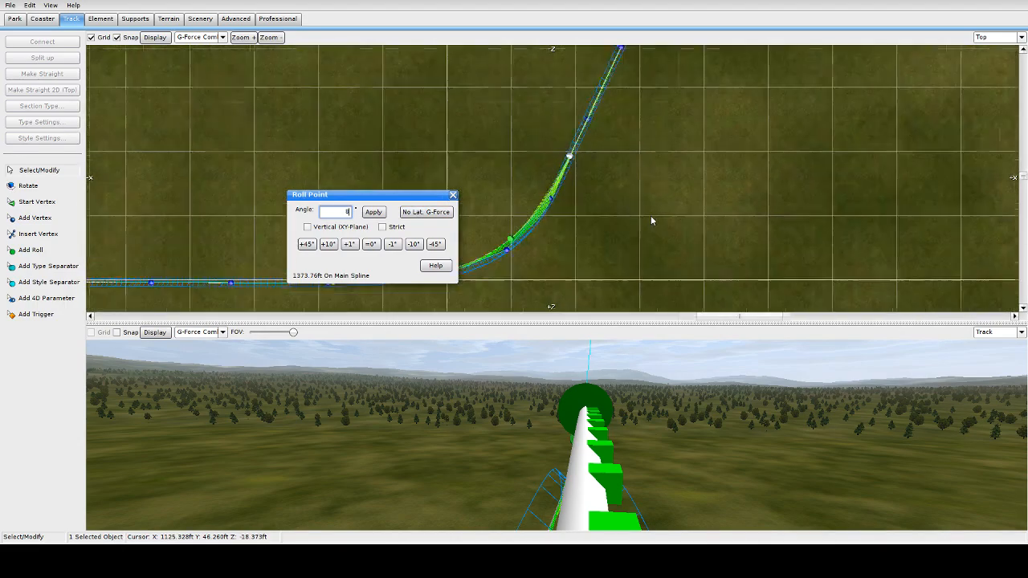
pyautogui.click(644, 198)
pyautogui.click(453, 195)
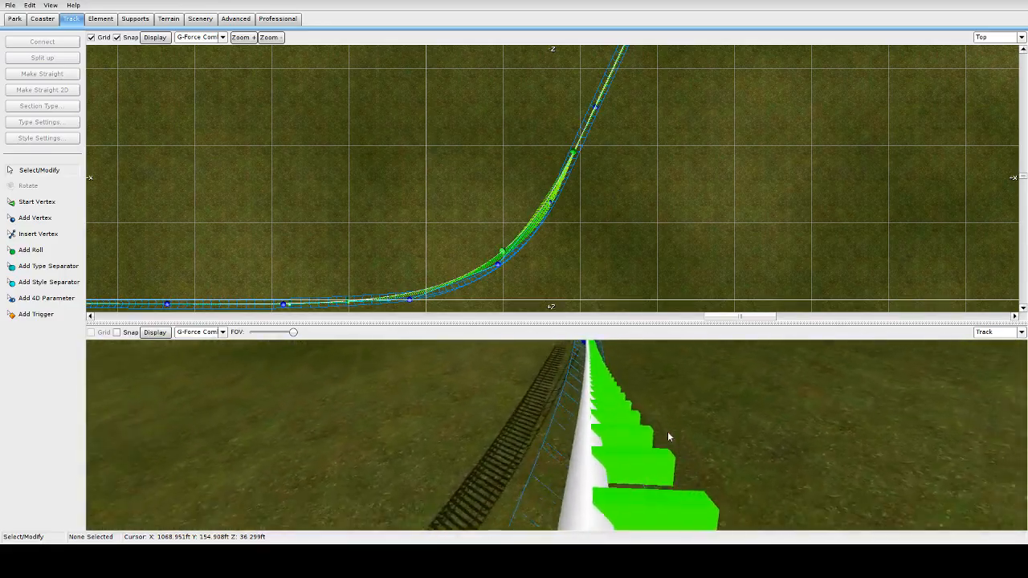
# Enlarge the Track view and open the settings of the roll point where the turn begins
pyautogui.moveTo(576, 322); pyautogui.dragTo(576, 219)
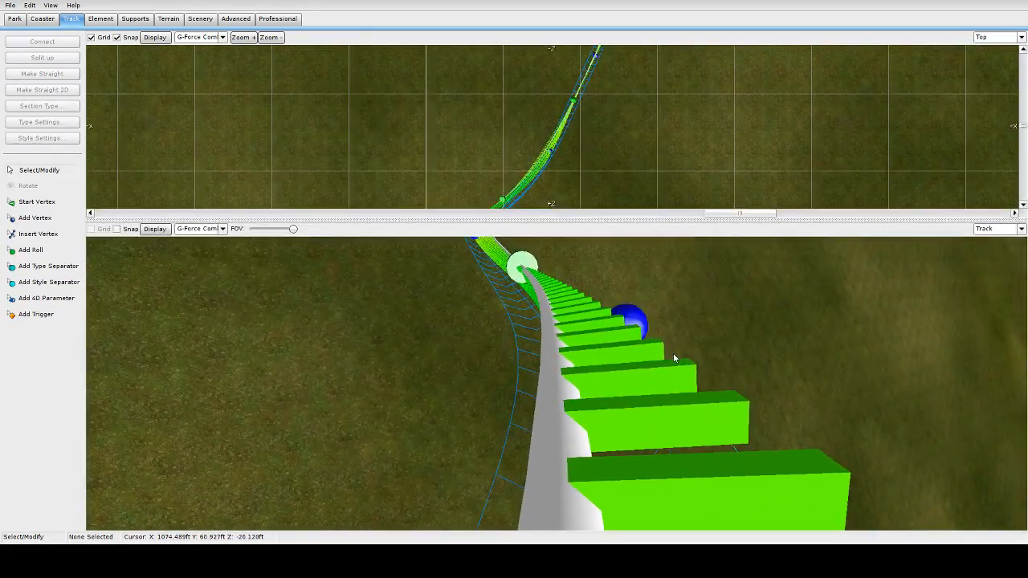
pyautogui.scroll(-10, 674, 354)
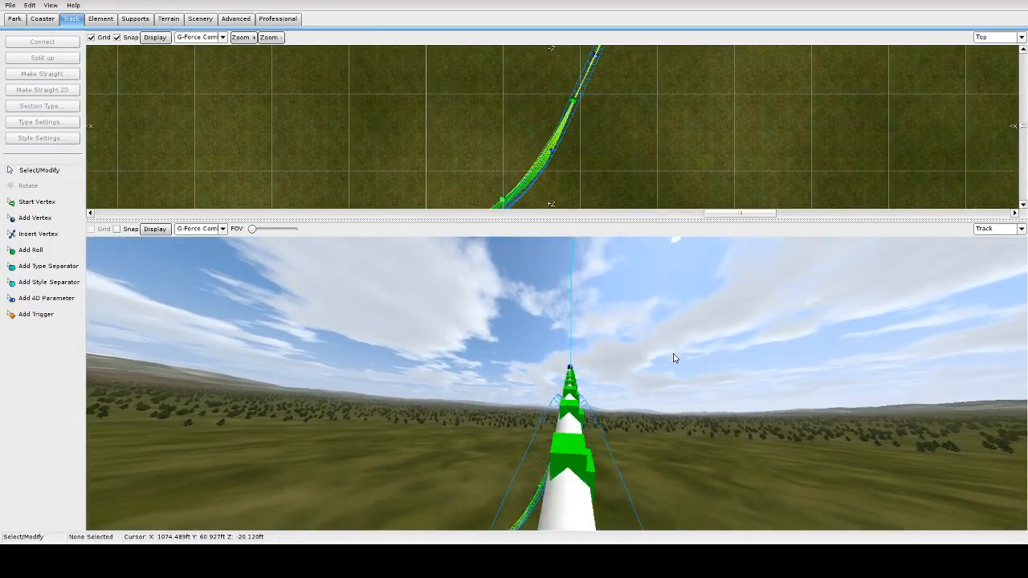
pyautogui.scroll(4, 674, 353)
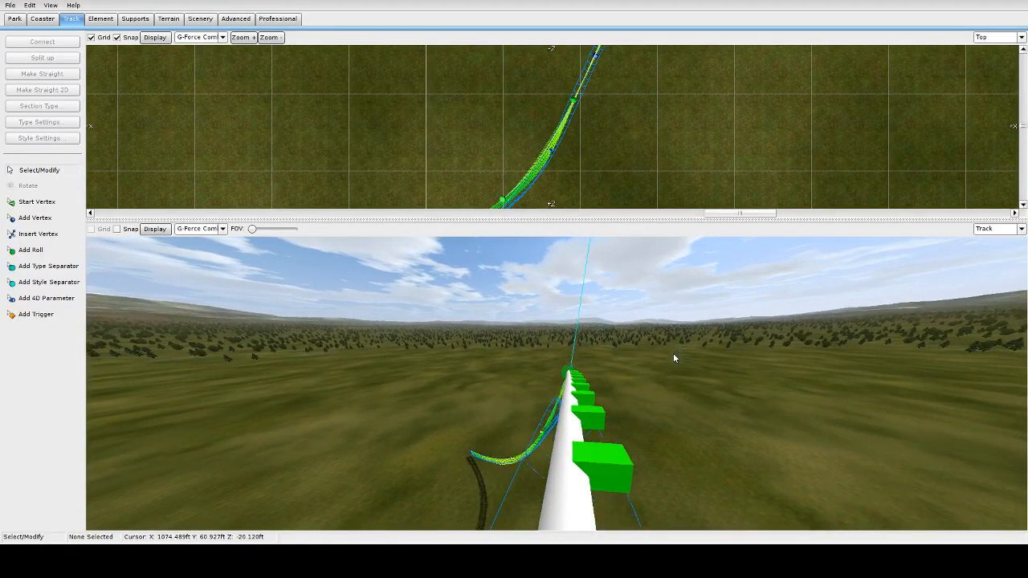
pyautogui.doubleClick(562, 368)
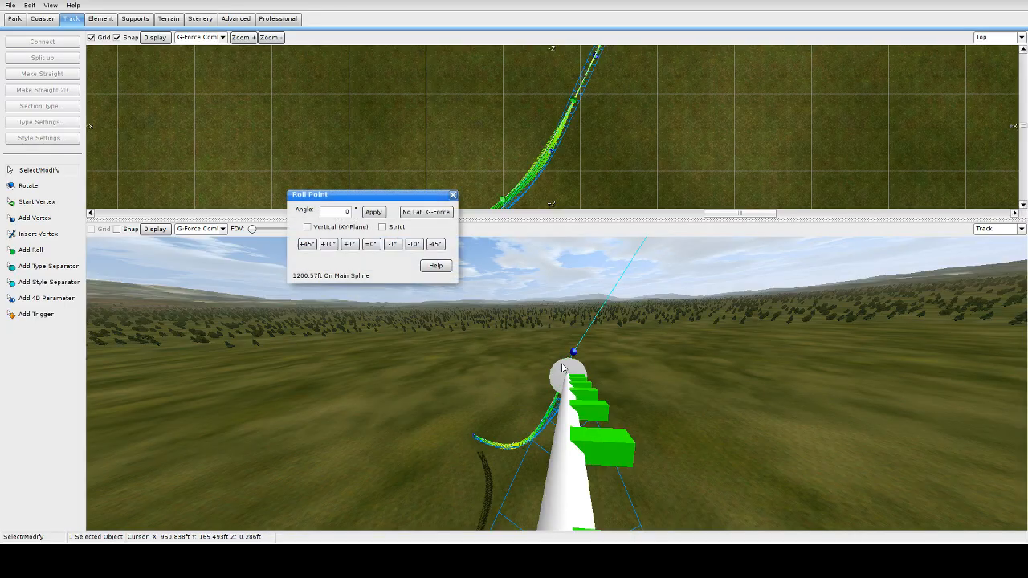
# Try No Lat. G-Force and a 3° angle on the roll point where the turn begins, and reset it to 0°
pyautogui.click(421, 214)
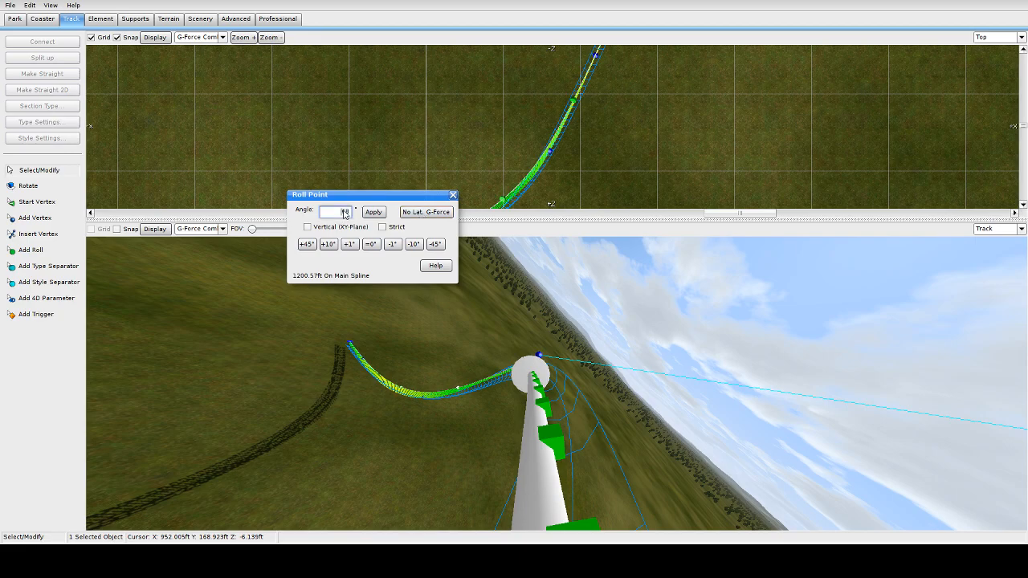
pyautogui.click(371, 244)
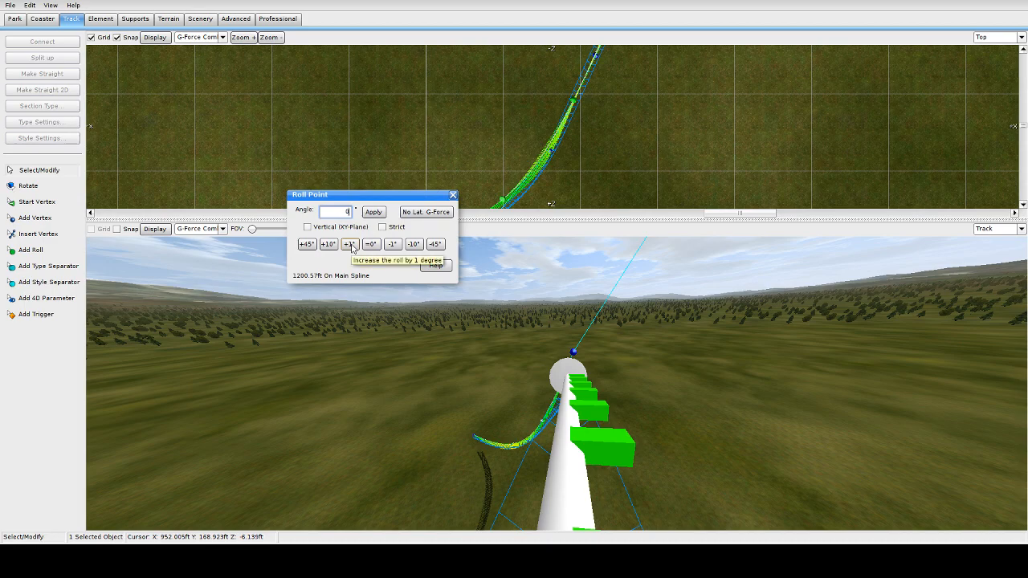
pyautogui.click(351, 244)
pyautogui.click(351, 244)
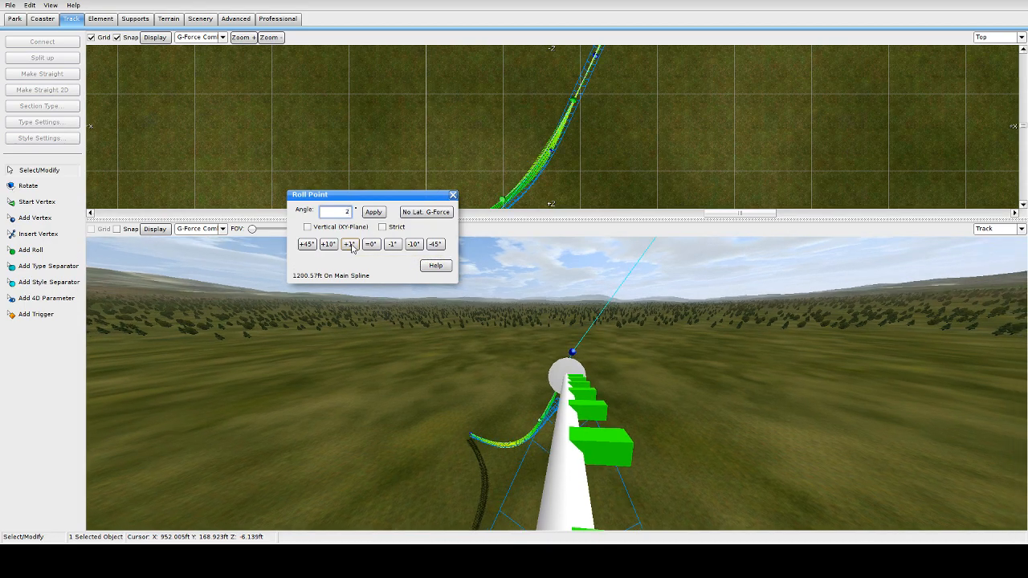
pyautogui.click(352, 244)
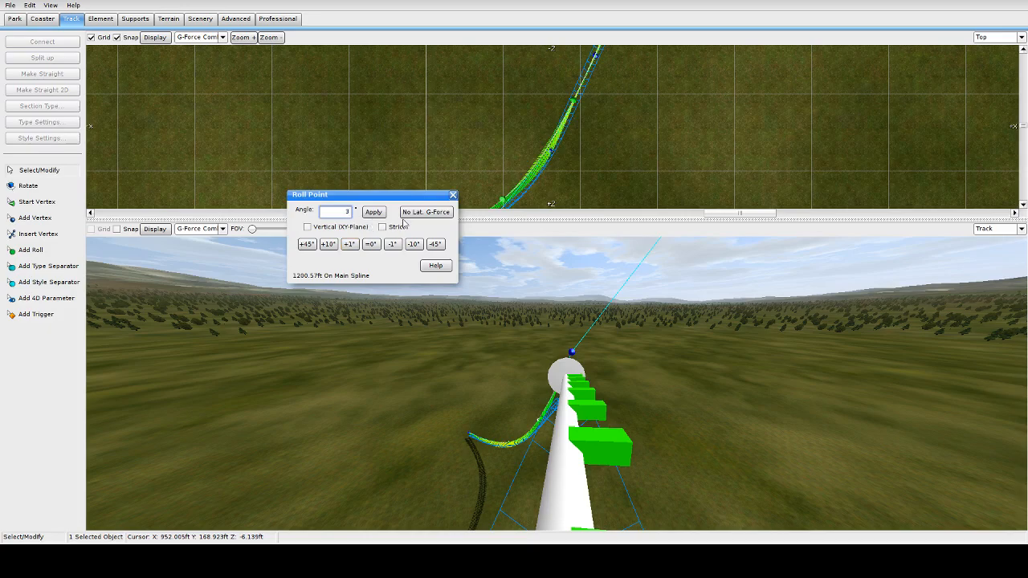
pyautogui.click(425, 214)
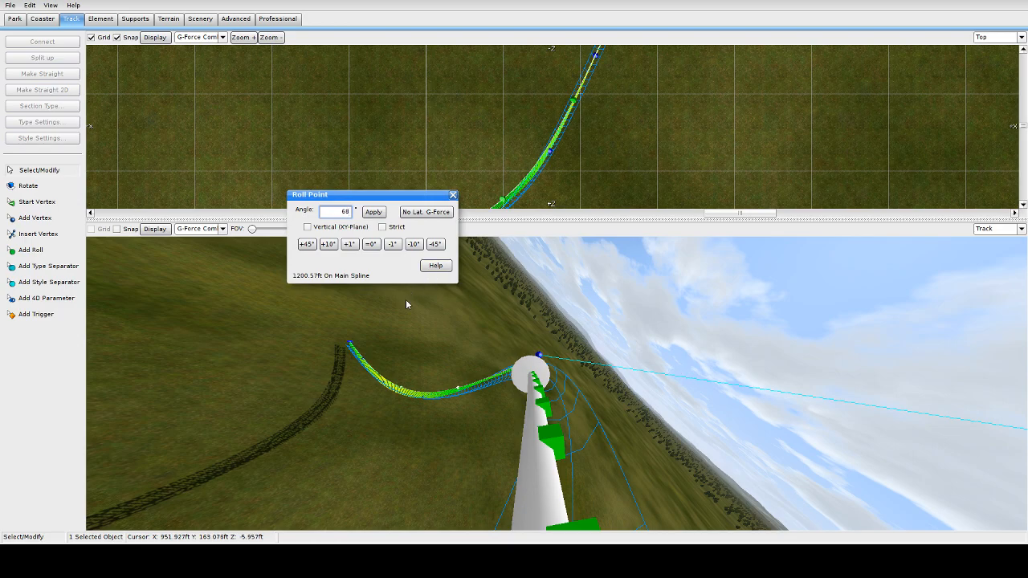
pyautogui.click(373, 244)
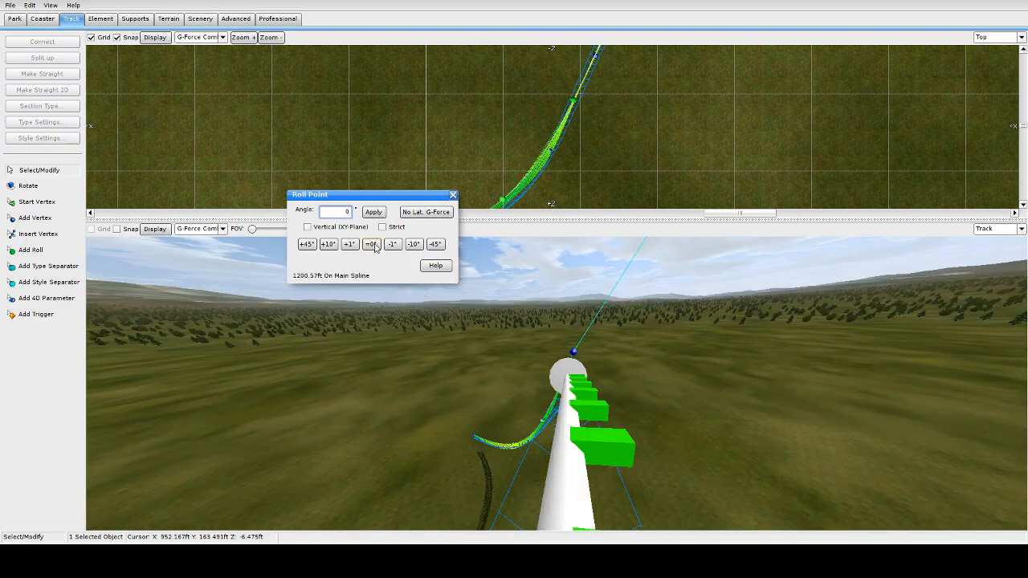
# Set the angle of the roll point at the turn's start to 5° in single-degree increments and deselect the point
pyautogui.click(349, 244)
pyautogui.click(349, 244)
pyautogui.click(349, 244)
pyautogui.click(348, 244)
pyautogui.click(349, 244)
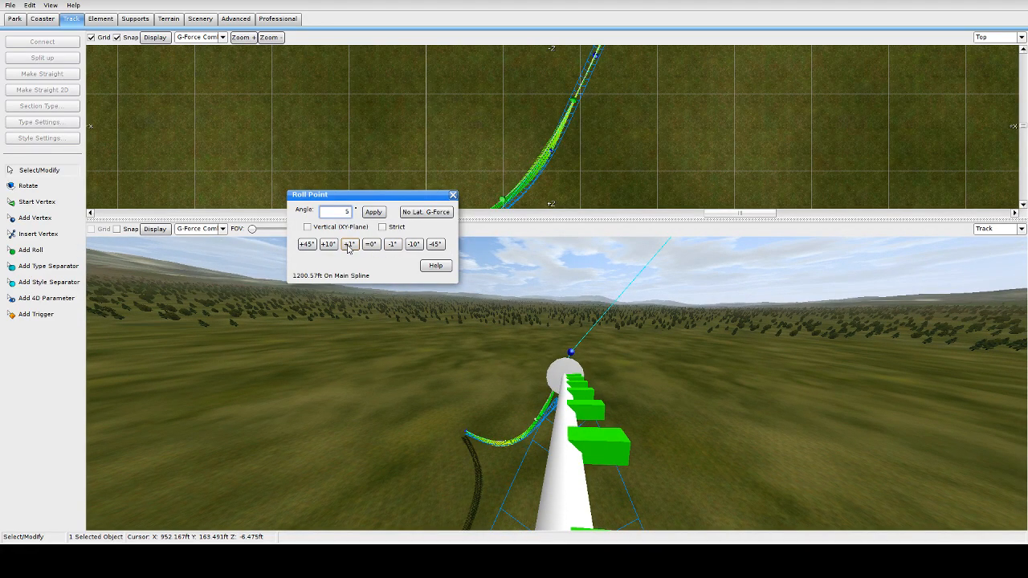
pyautogui.click(348, 244)
pyautogui.click(349, 244)
pyautogui.click(392, 244)
pyautogui.click(392, 244)
pyautogui.click(749, 376)
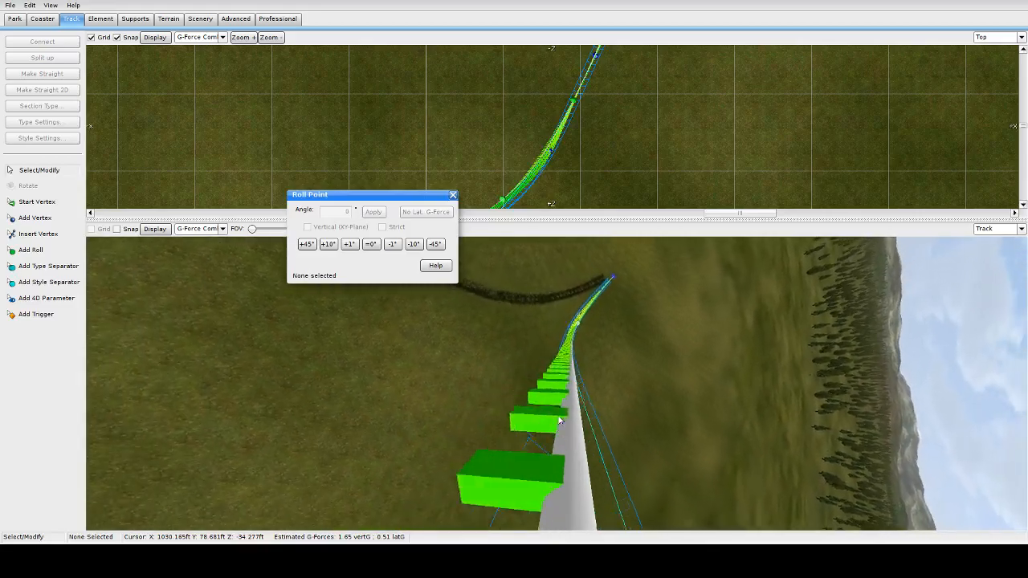
# Examine the banking and G-force colouring through the turn in the top view and along the track
pyautogui.scroll(-3, 829, 102)
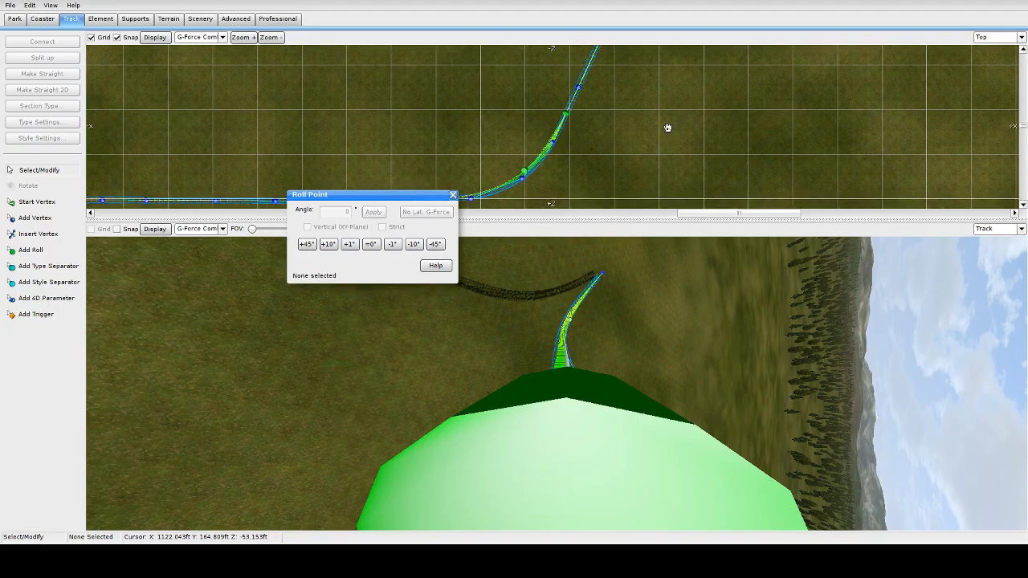
pyautogui.scroll(4, 759, 95)
pyautogui.moveTo(760, 95); pyautogui.dragTo(791, 89, button='right')
pyautogui.scroll(-4, 790, 89)
pyautogui.moveTo(723, 148); pyautogui.dragTo(754, 102, button='right')
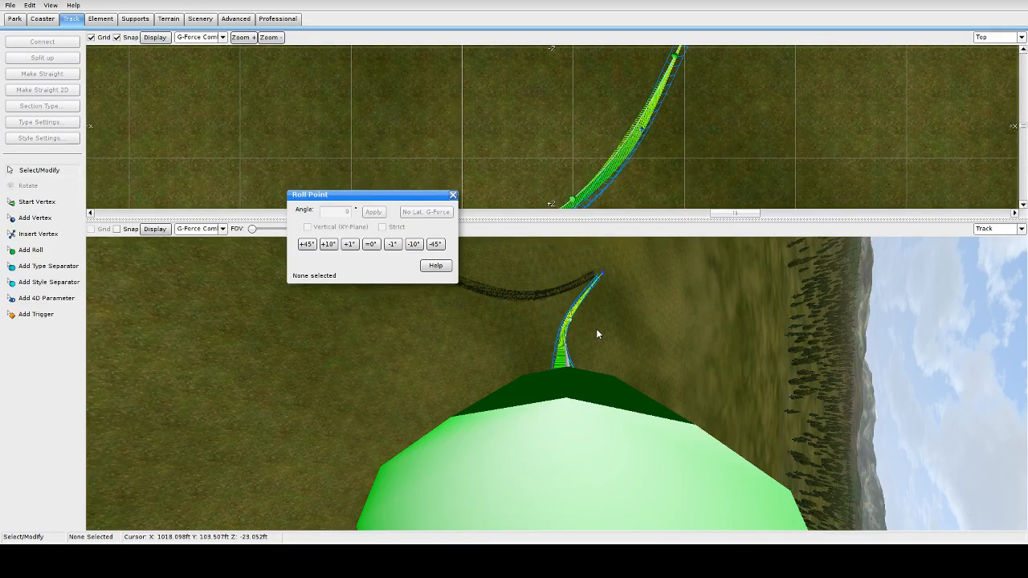
pyautogui.scroll(-1, 612, 336)
pyautogui.scroll(-10, 612, 339)
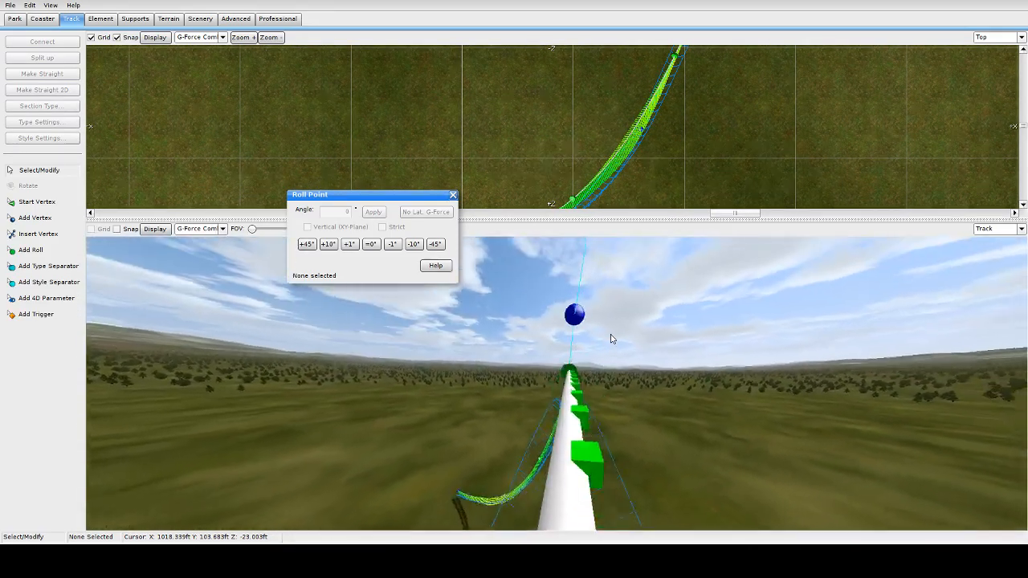
pyautogui.scroll(-8, 612, 339)
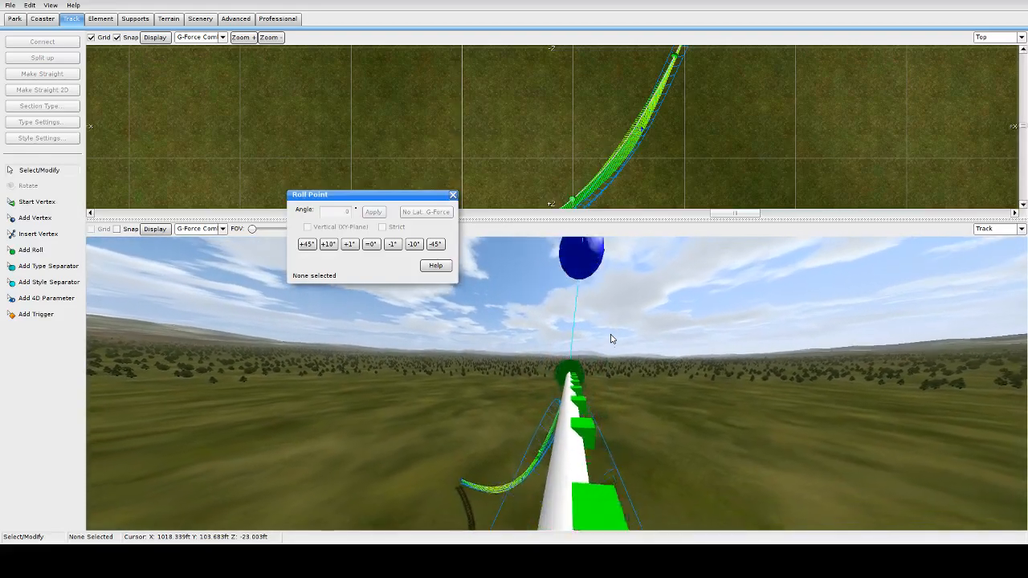
pyautogui.scroll(-8, 611, 340)
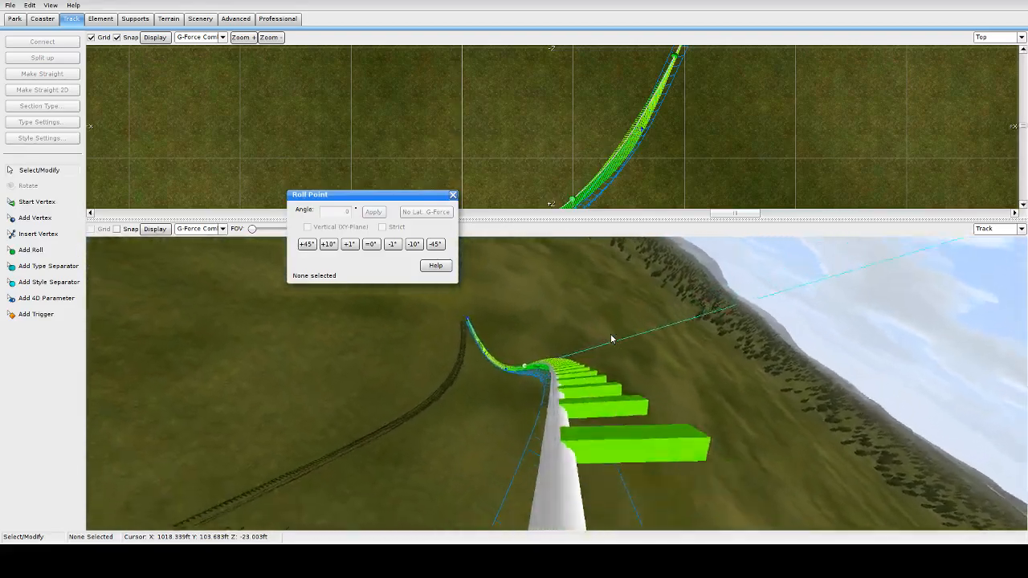
pyautogui.scroll(-8, 611, 339)
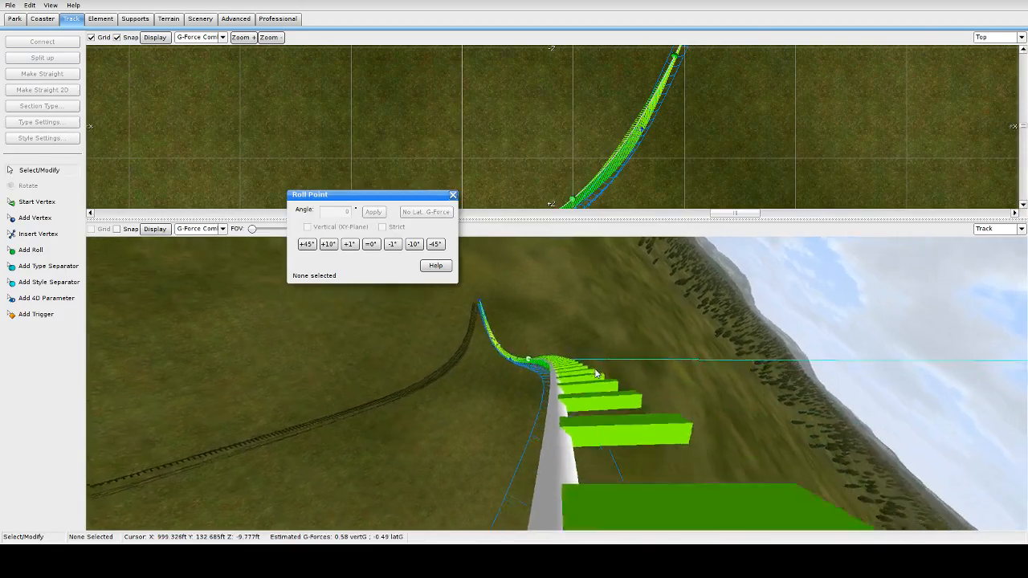
# Add a roll point on the track between the turn's starting roll point and the mid-turn roll point
pyautogui.scroll(-3, 597, 374)
pyautogui.scroll(8, 597, 374)
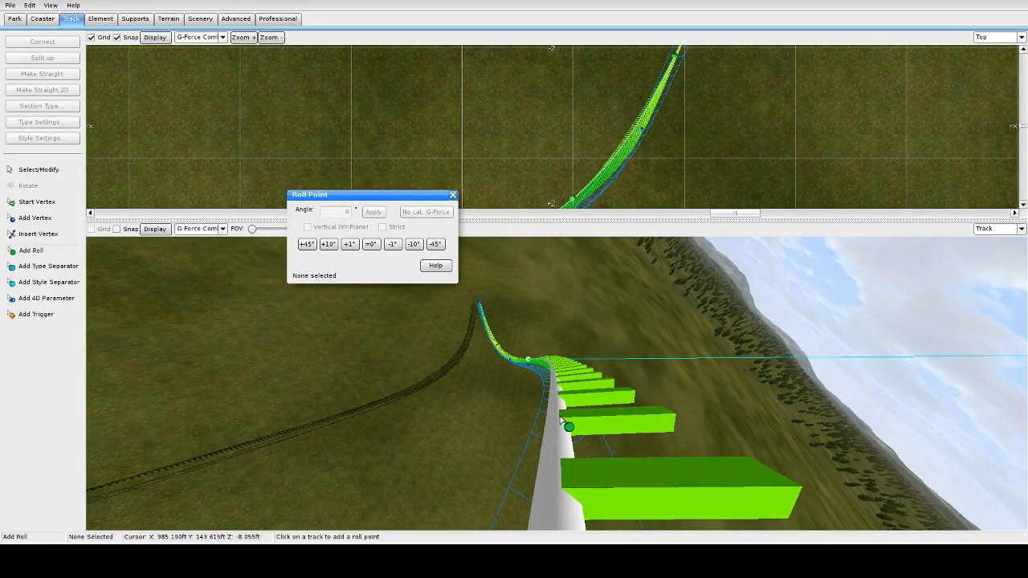
pyautogui.click(561, 419)
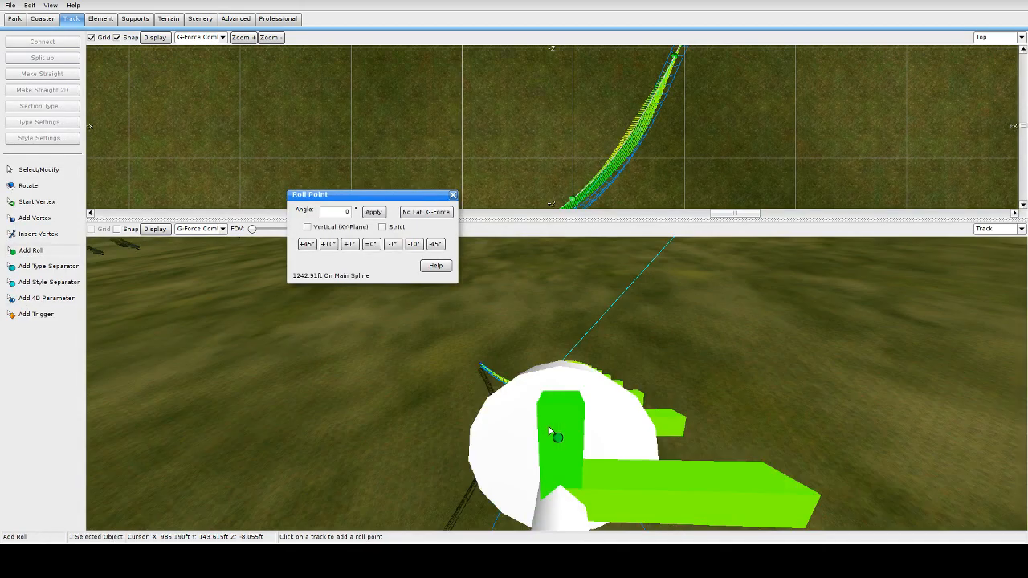
# Try No Lat. G-Force and 45° angle increments on the added roll point, and reset its angle to 0°
pyautogui.click(432, 213)
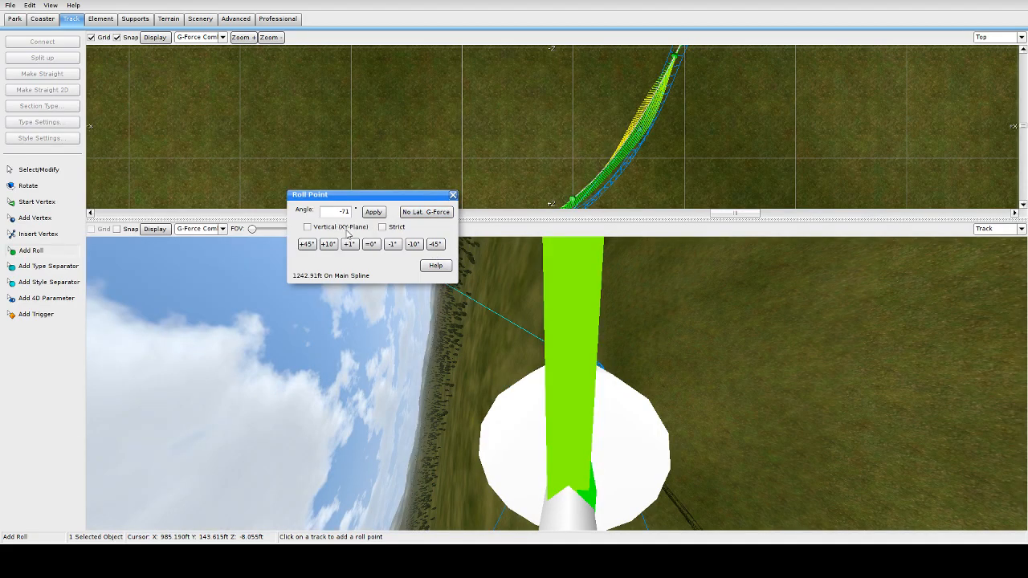
pyautogui.click(371, 244)
pyautogui.click(453, 195)
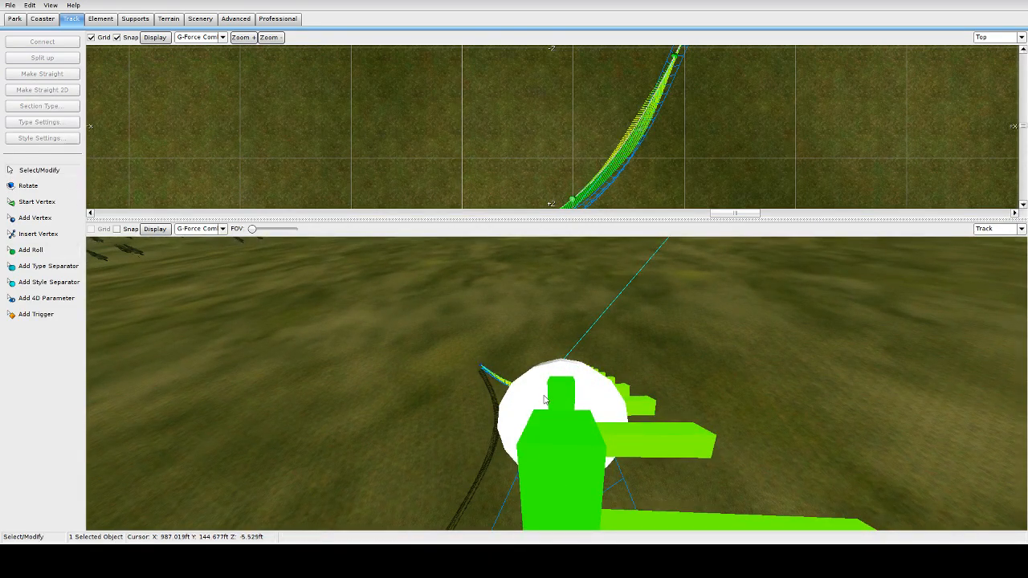
pyautogui.doubleClick(544, 400)
pyautogui.write('-71')
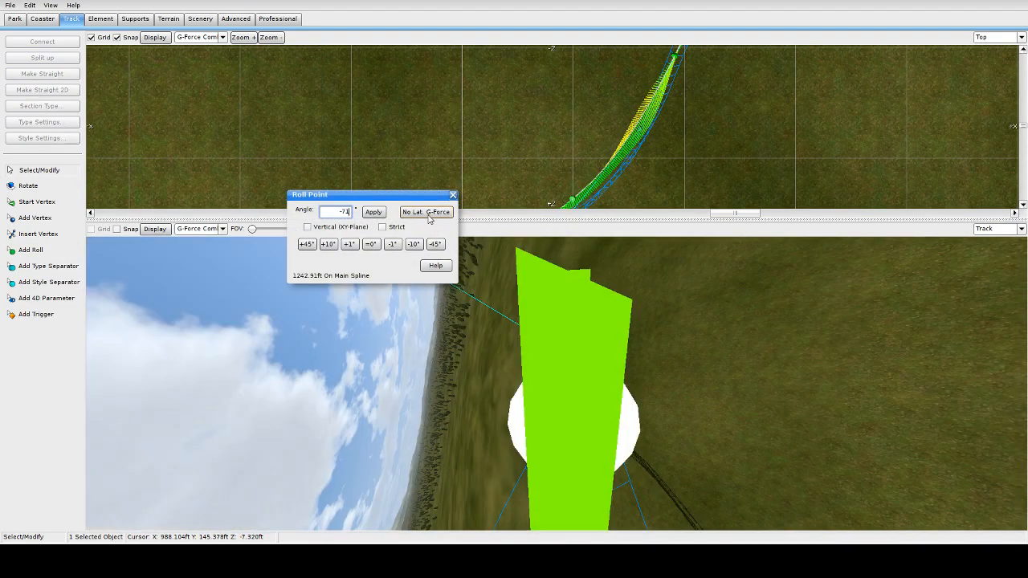
pyautogui.click(307, 246)
pyautogui.click(306, 246)
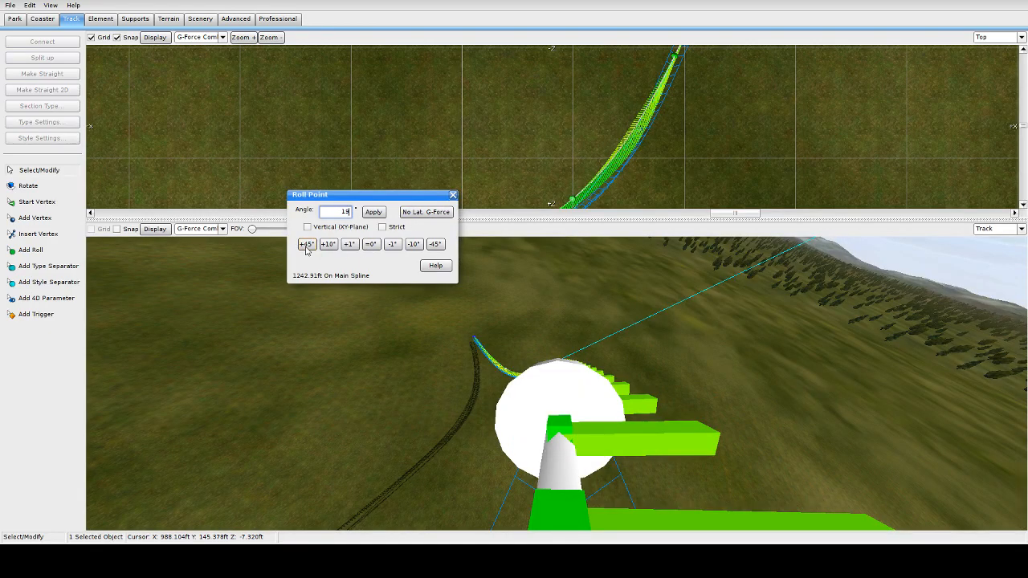
pyautogui.click(371, 245)
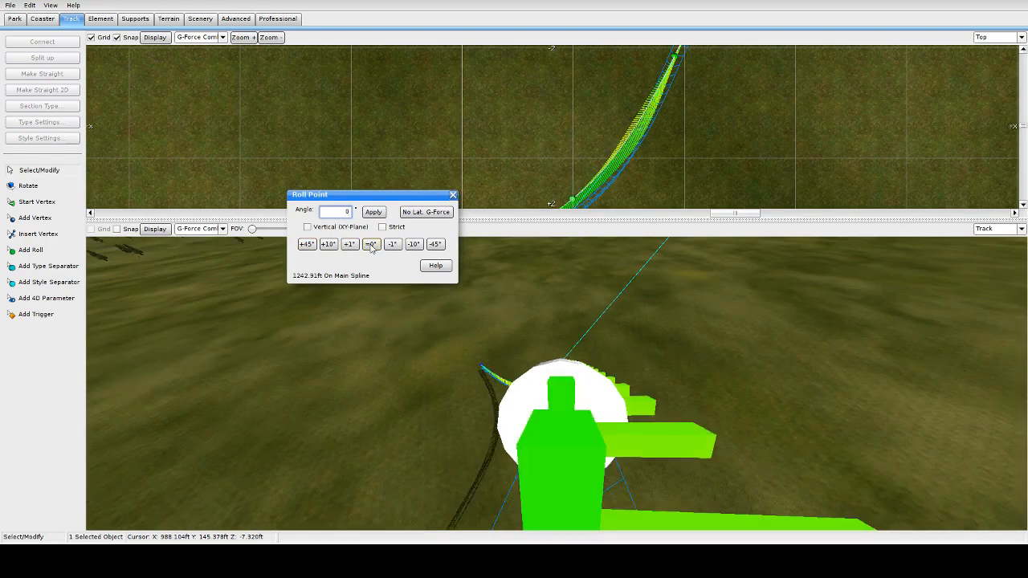
# Delete the roll point added between the turn's starting roll point and the mid-turn roll point
pyautogui.click(713, 364)
pyautogui.press('Down')
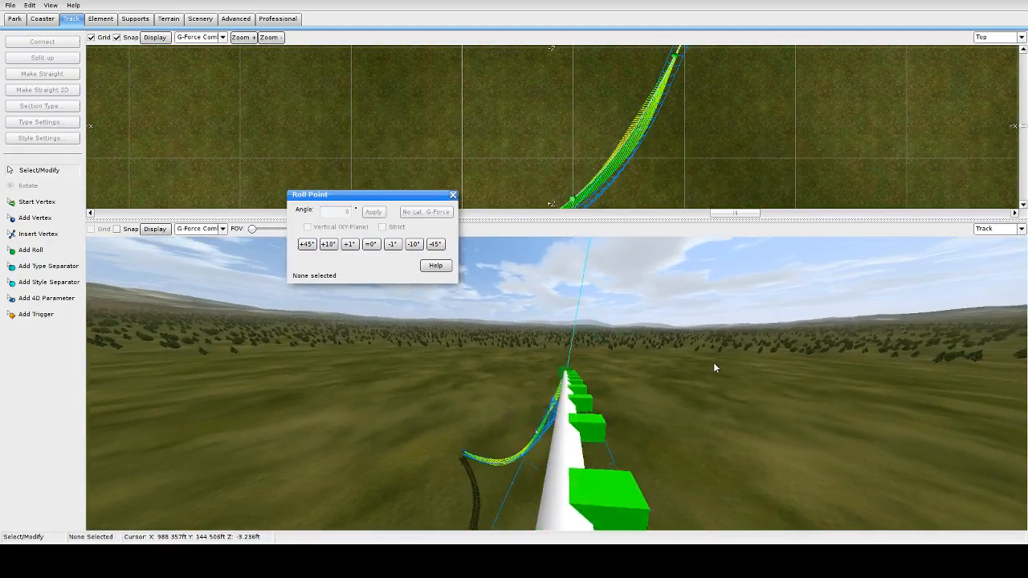
pyautogui.press('Up')
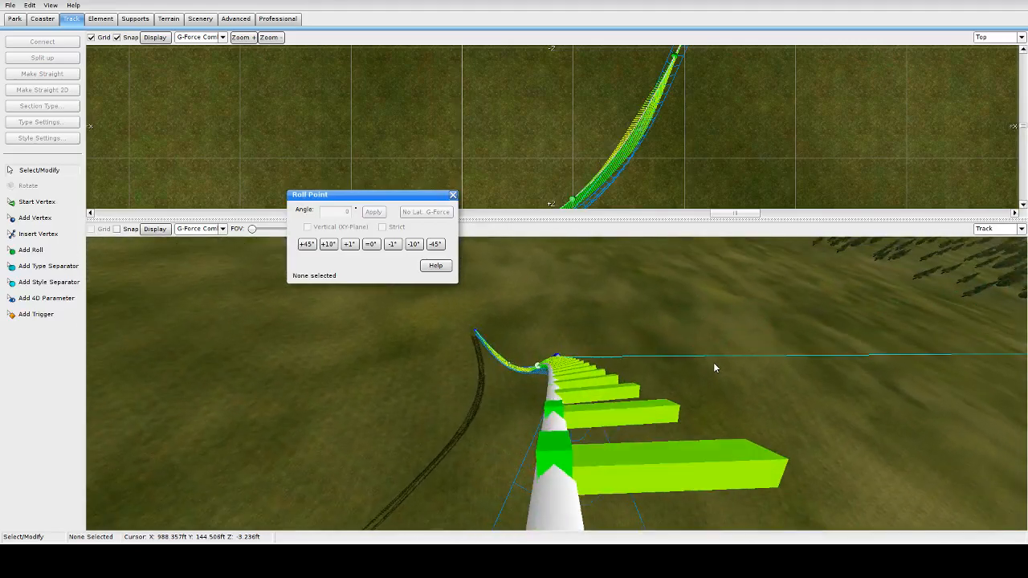
pyautogui.press('Down')
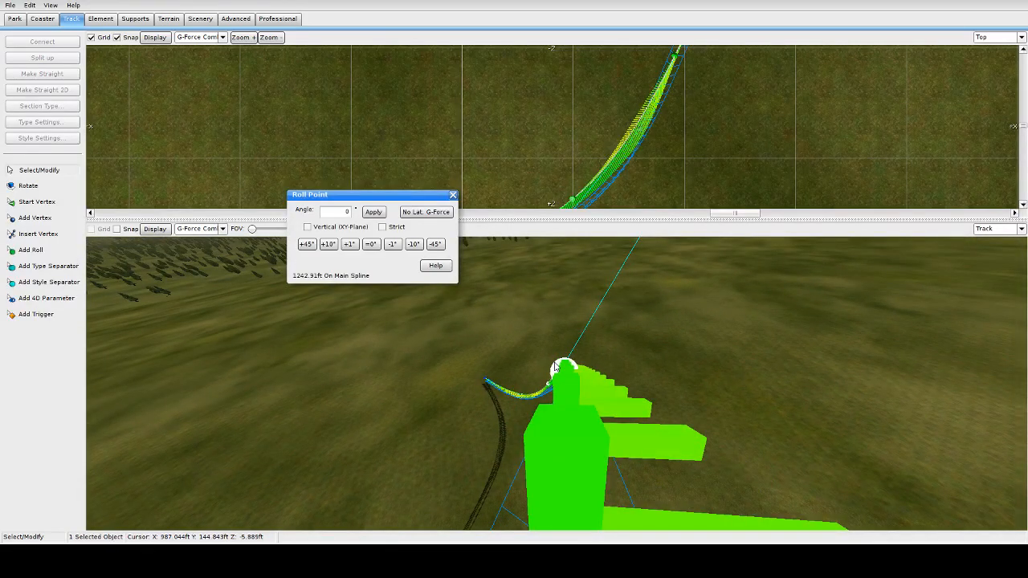
pyautogui.press('Delete')
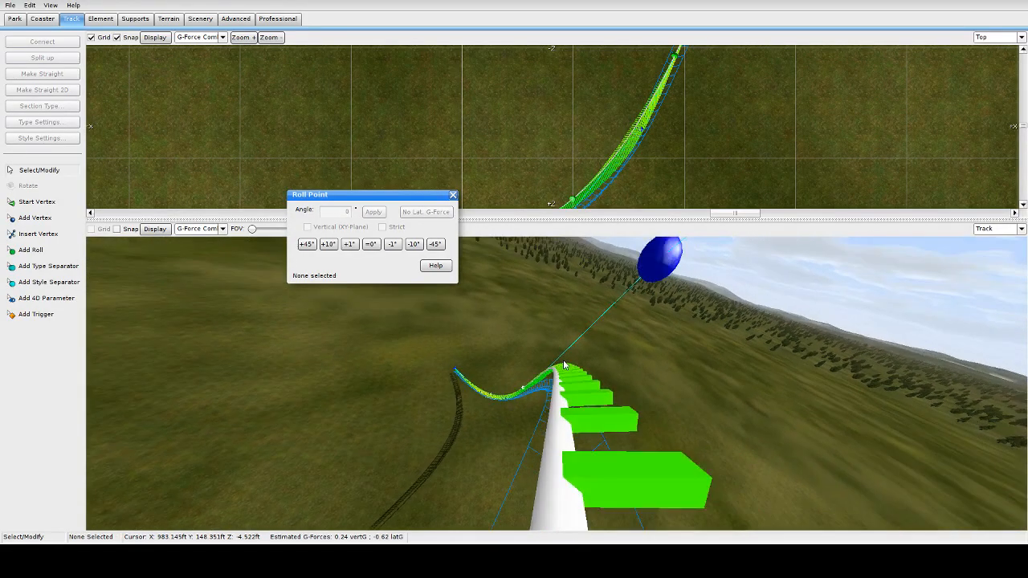
# Move the 70° mid-turn roll point a short way back along the track, towards the start of the turn
pyautogui.press('Up')
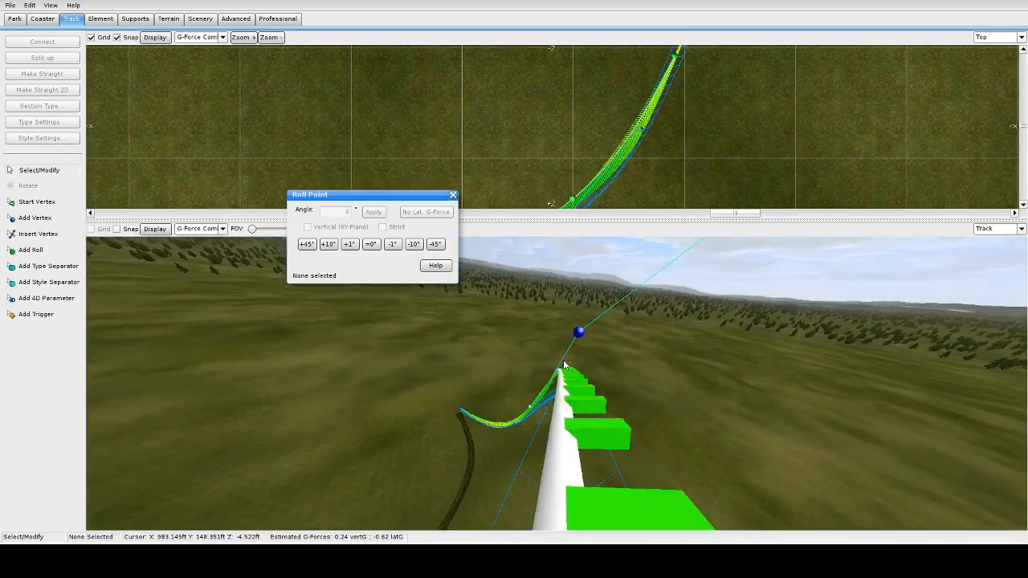
pyautogui.scroll(5, 564, 366)
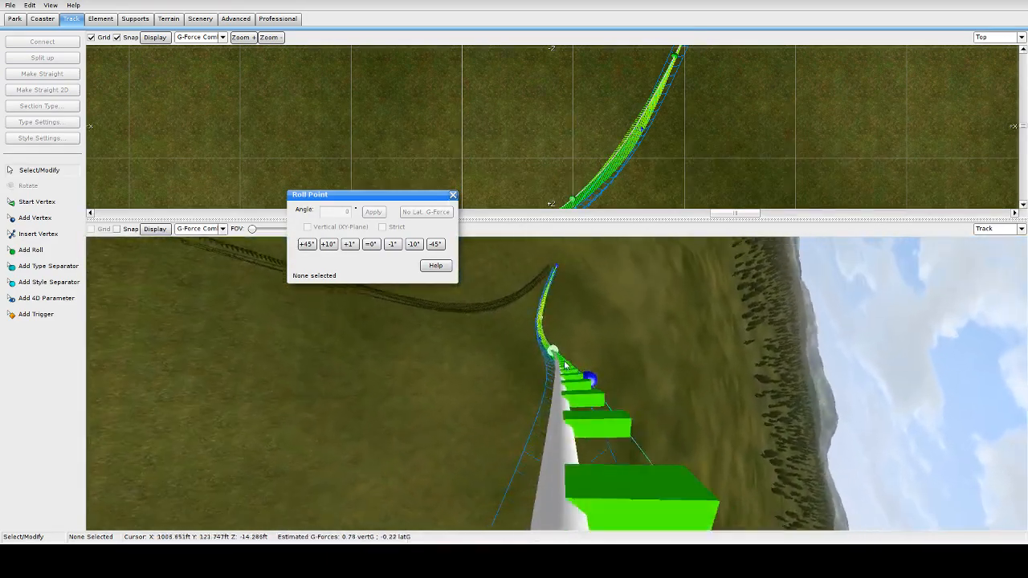
pyautogui.scroll(5, 567, 362)
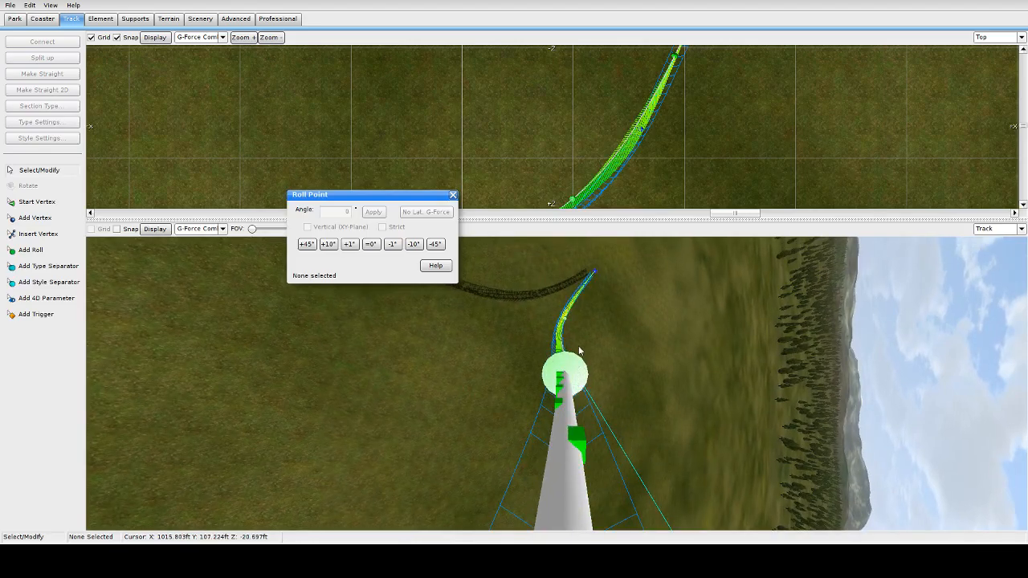
pyautogui.scroll(-5, 611, 158)
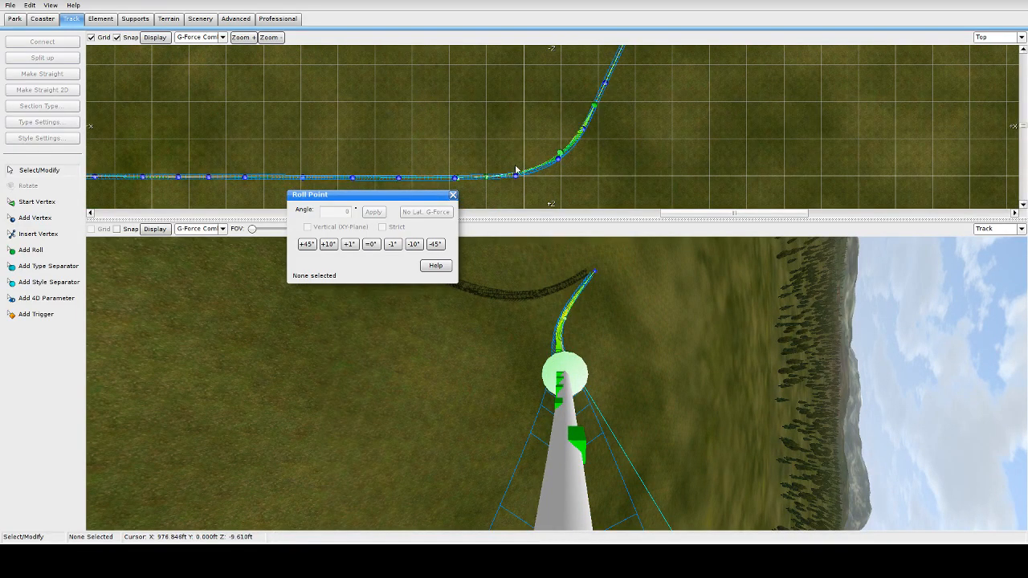
pyautogui.click(453, 196)
pyautogui.click(560, 153)
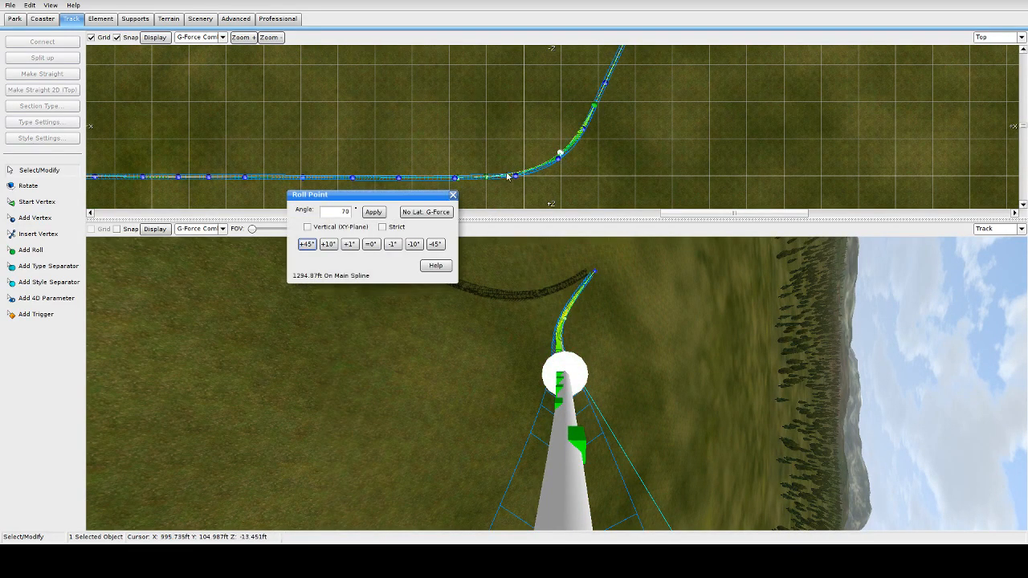
pyautogui.click(453, 196)
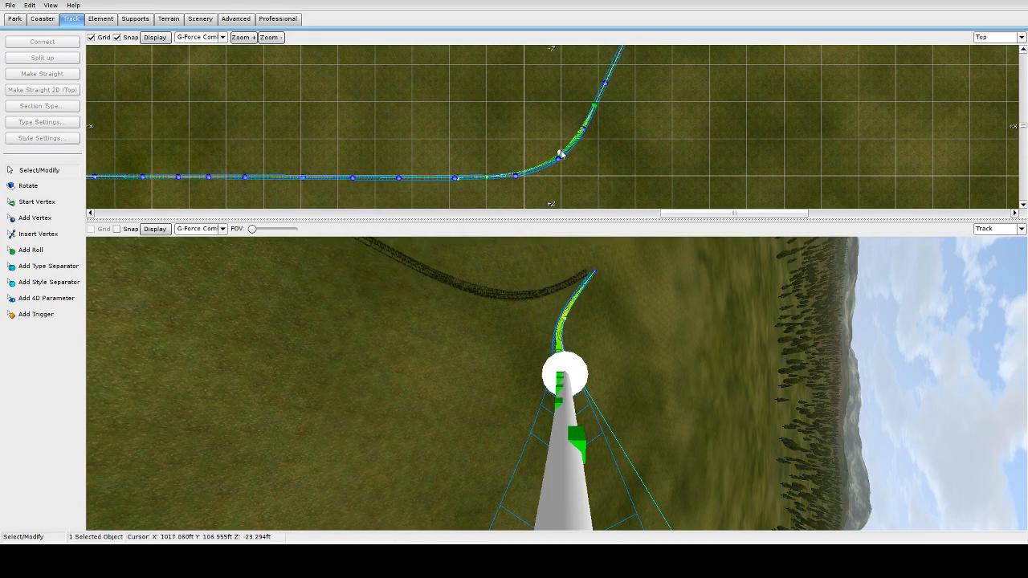
pyautogui.moveTo(560, 157); pyautogui.dragTo(553, 163)
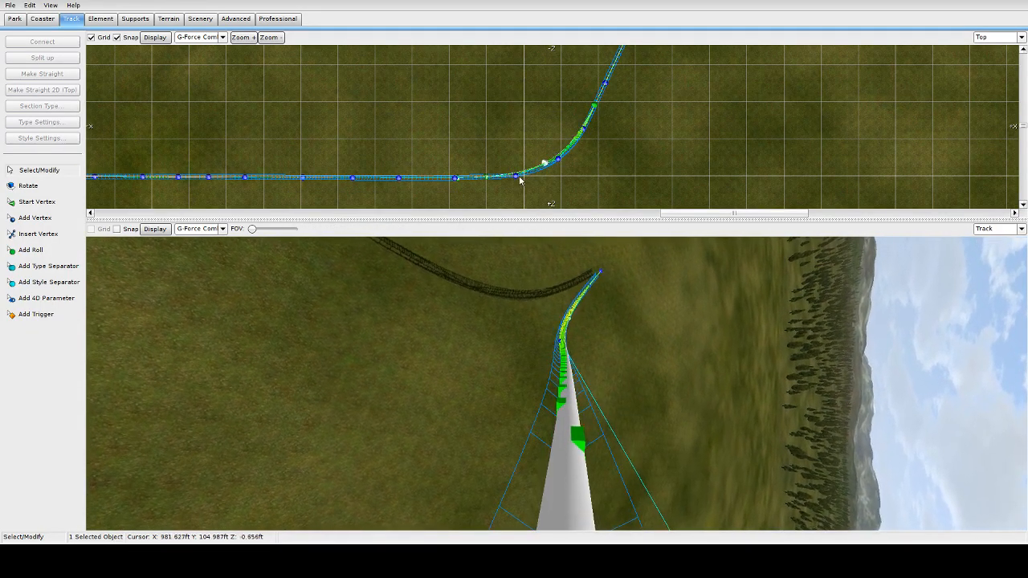
# Move the mid-turn roll point further back along the track, close to the first vertex of the turn
pyautogui.click(699, 311)
pyautogui.press('Down')
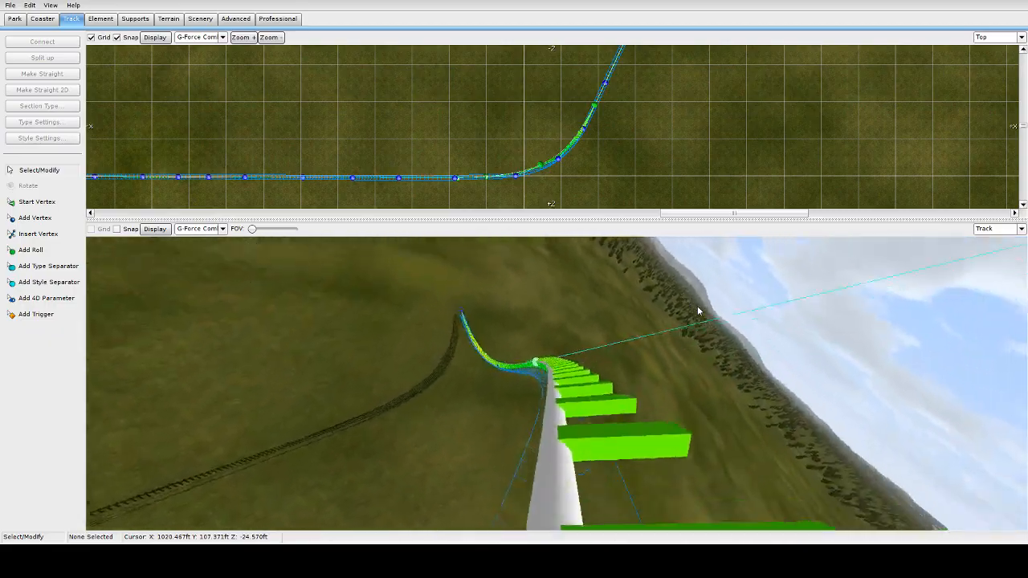
pyautogui.press('Up')
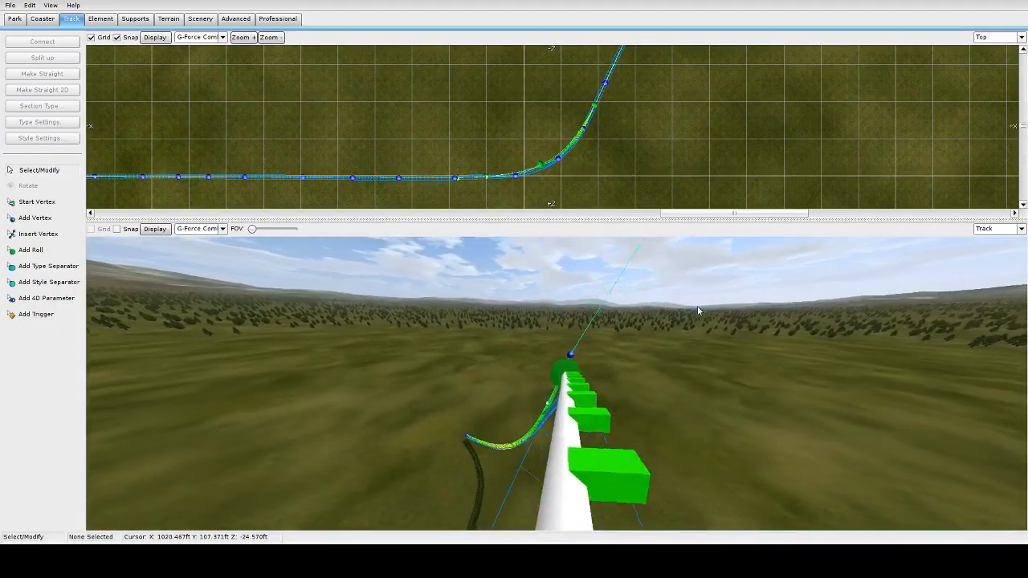
pyautogui.press('Up')
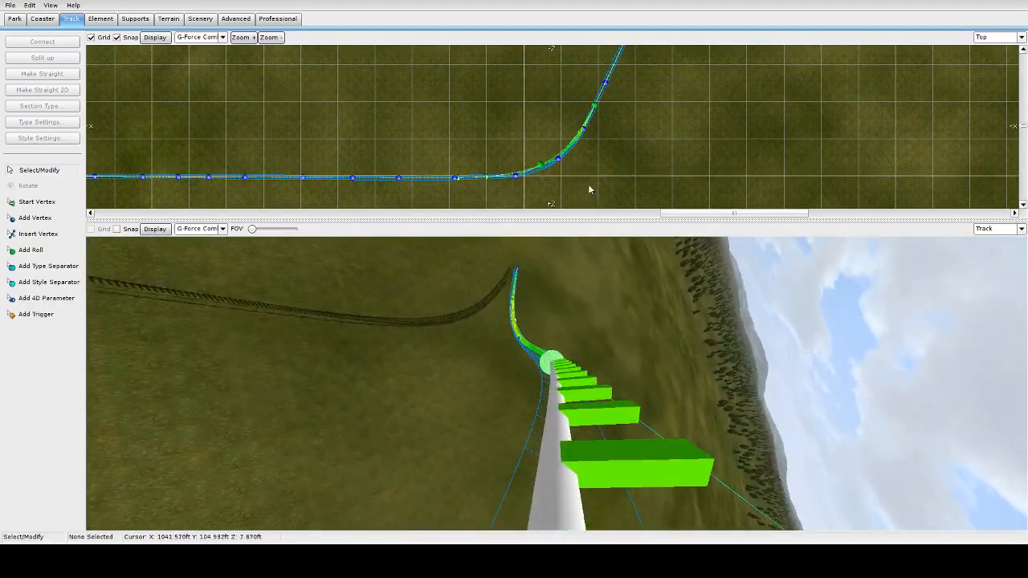
pyautogui.moveTo(540, 165); pyautogui.dragTo(505, 188)
# Move the roll point at the turn's exit back along the track to about 1340.5 ft, near the preceding vertex
pyautogui.click(700, 373)
pyautogui.press('Down')
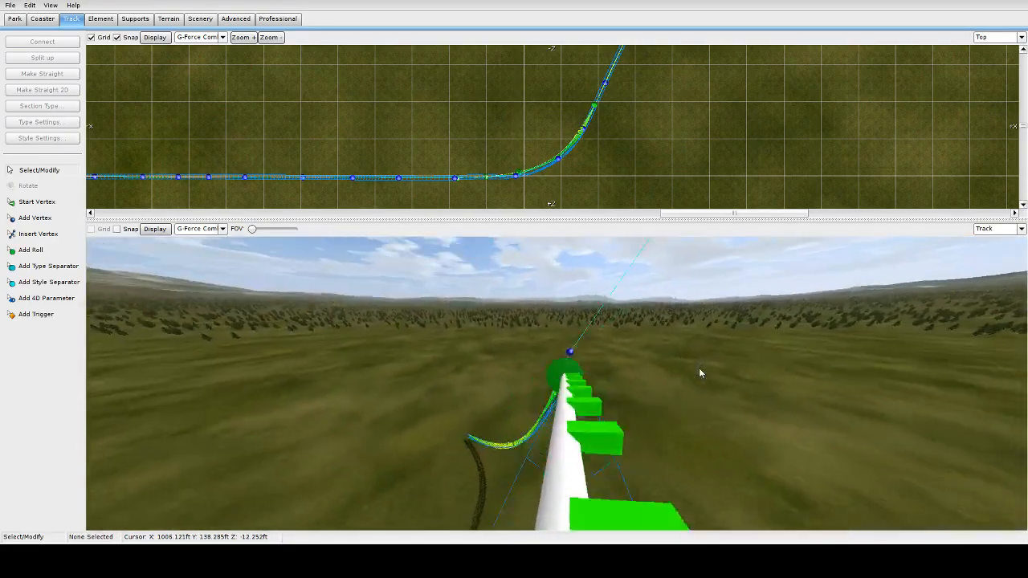
pyautogui.press('Up')
pyautogui.press('Up')
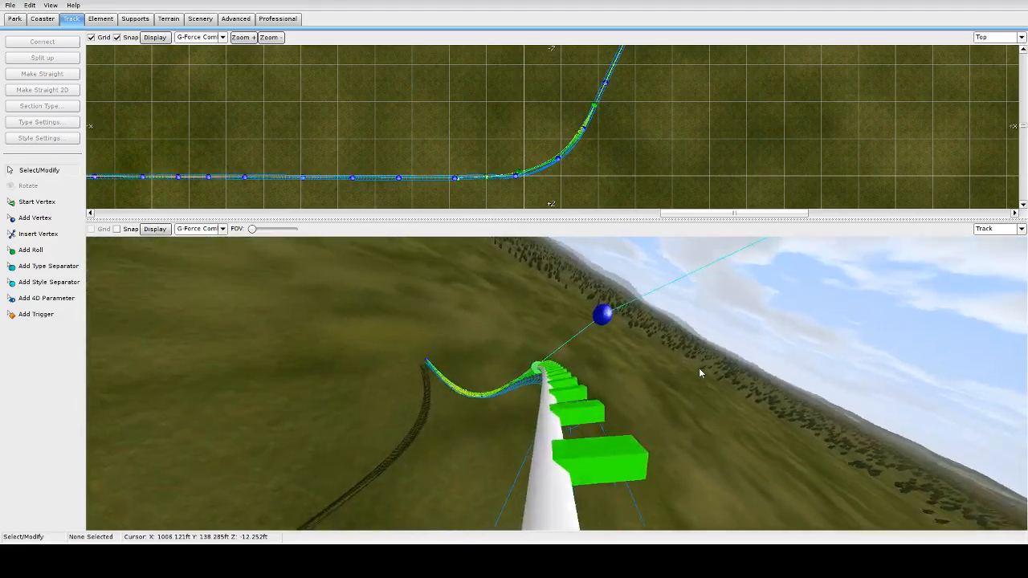
pyautogui.press('Up')
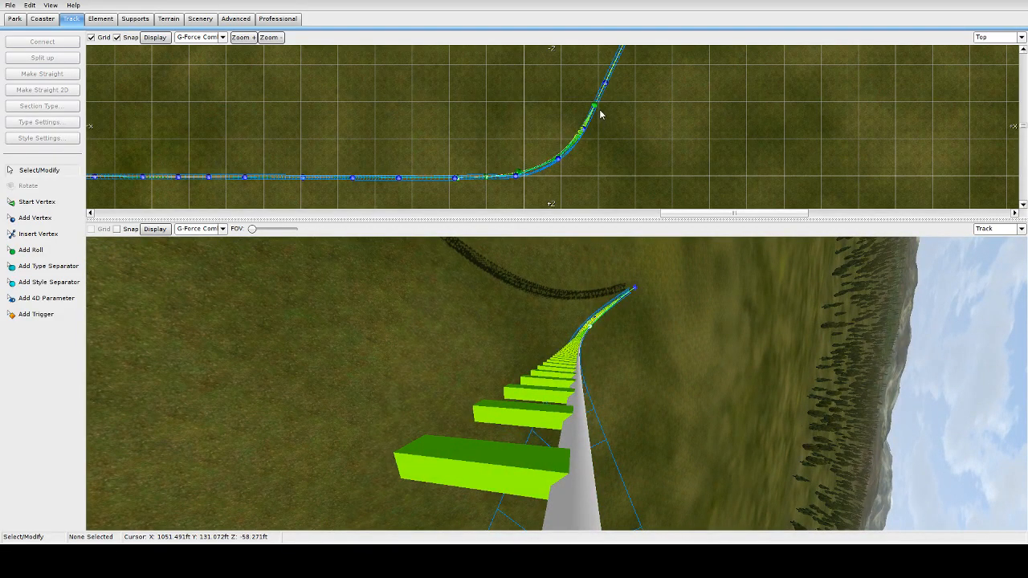
pyautogui.moveTo(597, 109)
pyautogui.mouseDown()
pyautogui.moveTo(567, 174)
pyautogui.moveTo(582, 163)
pyautogui.mouseUp()
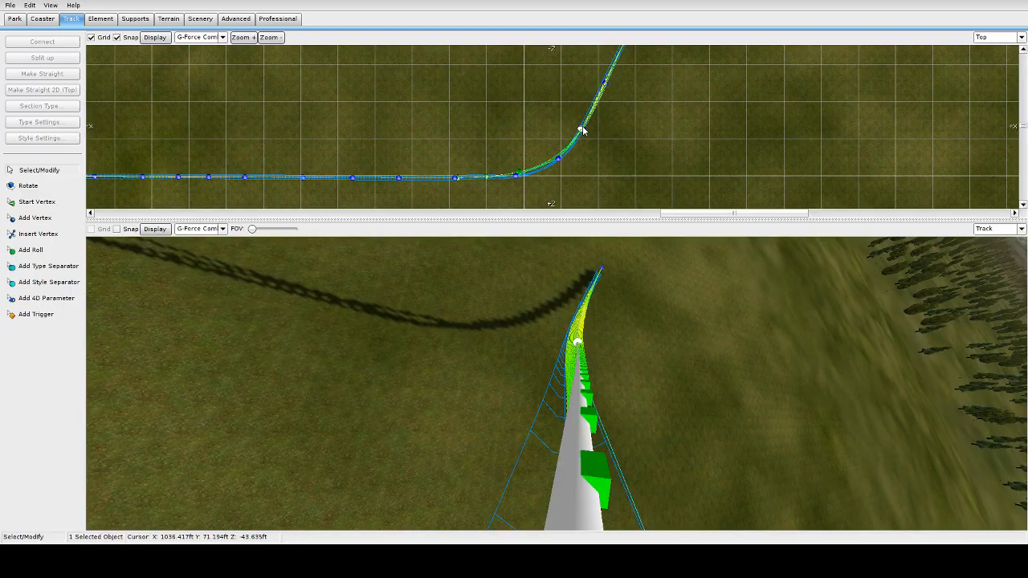
# Set the angle of the turn's exit roll point to 9° and deselect the point
pyautogui.doubleClick(582, 130)
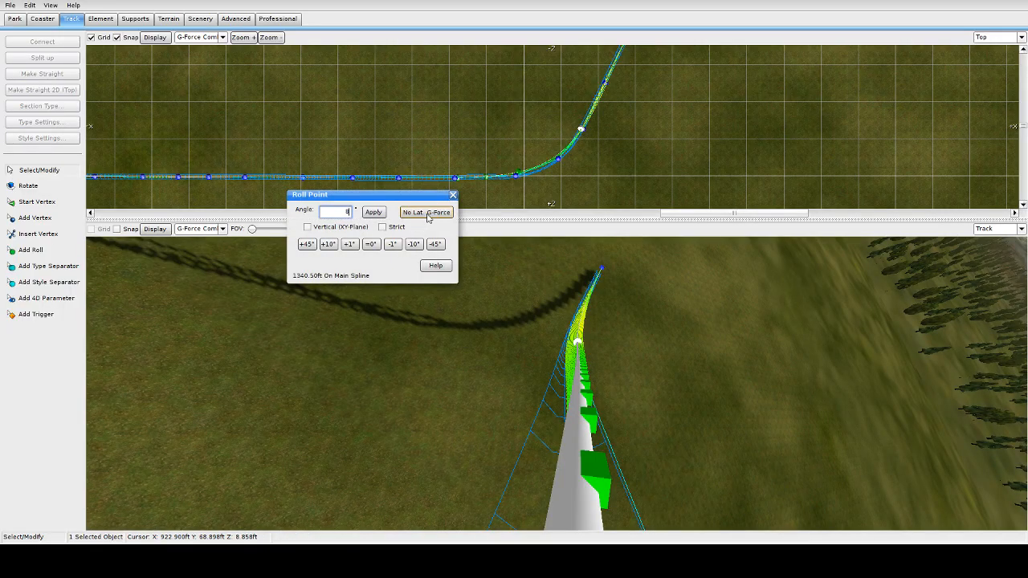
pyautogui.write('23')
pyautogui.click(370, 244)
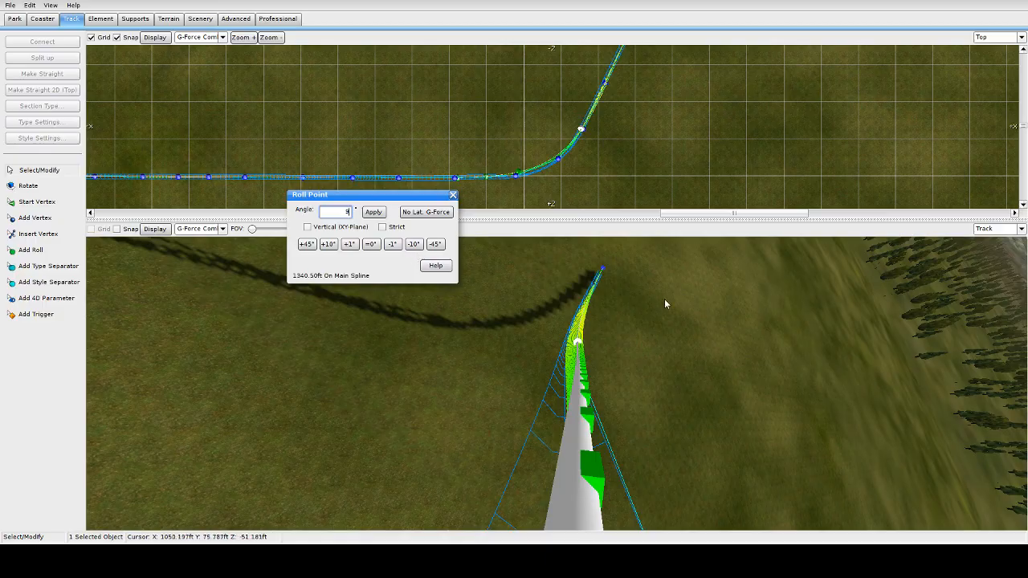
pyautogui.click(657, 320)
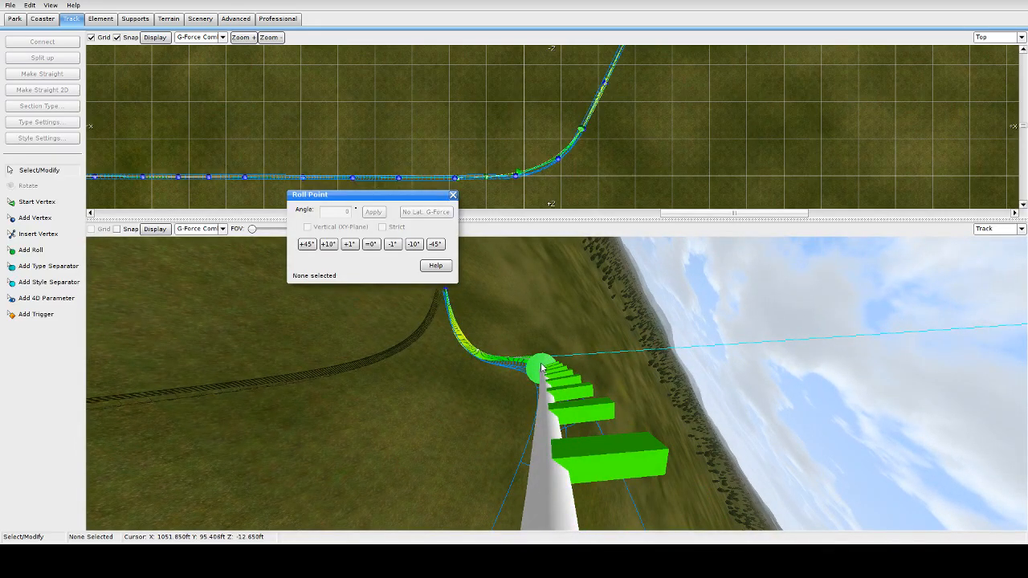
# Apply No Lat. G-Force to the mid-turn roll point, and set the turn's starting roll point to 0° after trying 10° increments
pyautogui.click(422, 212)
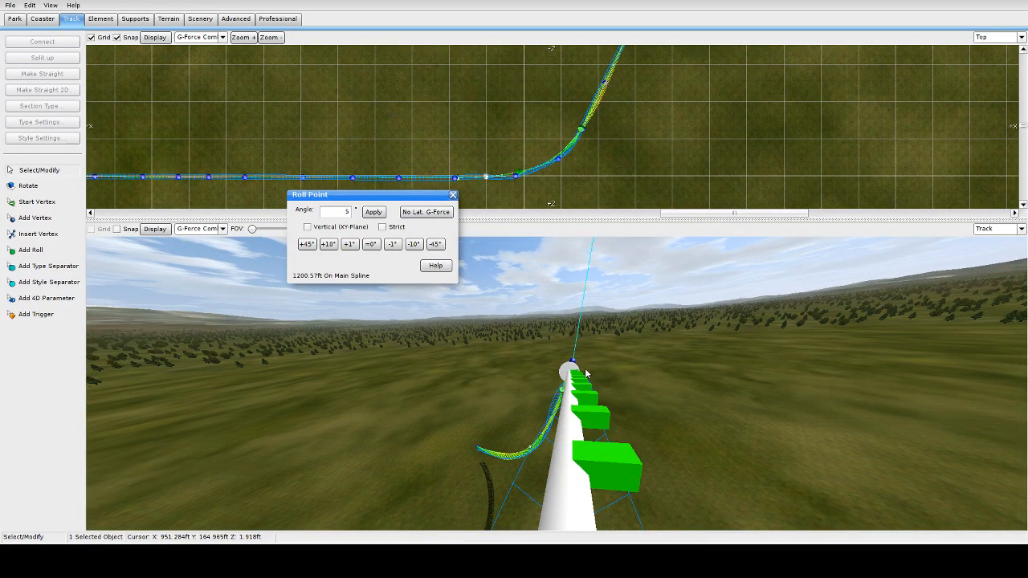
pyautogui.press('Up')
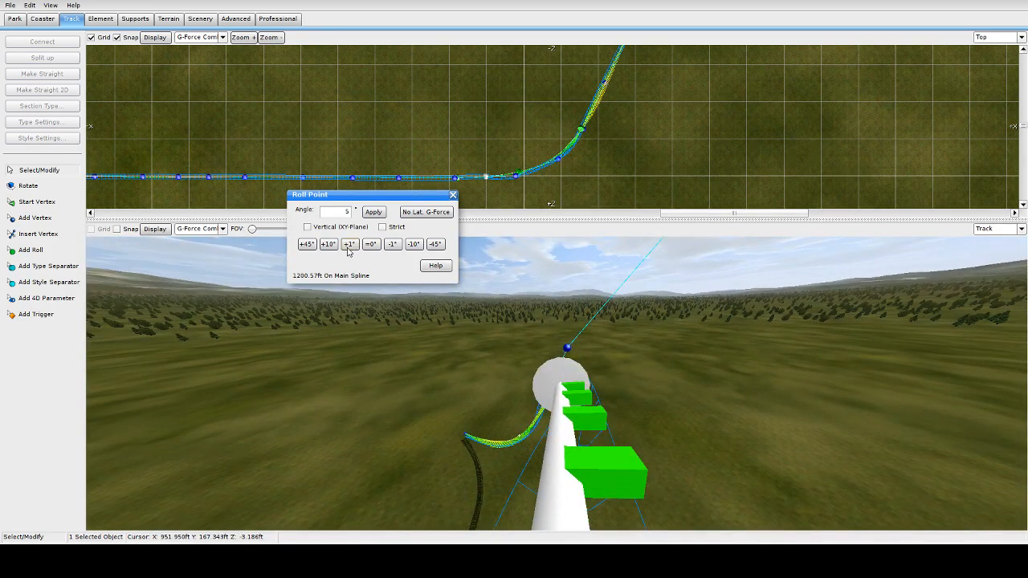
pyautogui.click(414, 245)
pyautogui.click(328, 245)
pyautogui.click(327, 244)
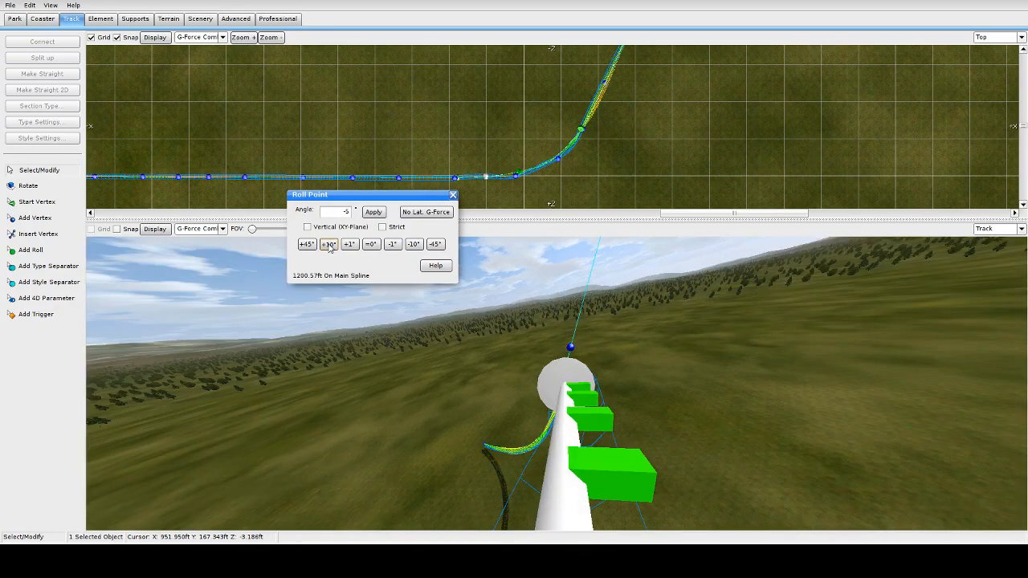
pyautogui.click(328, 244)
pyautogui.click(328, 245)
pyautogui.click(372, 245)
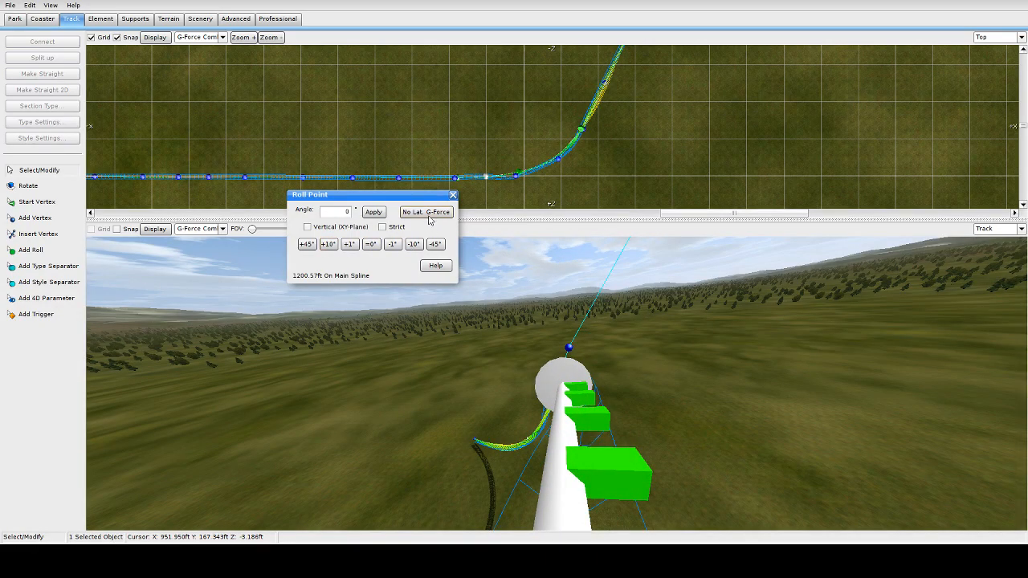
pyautogui.click(701, 405)
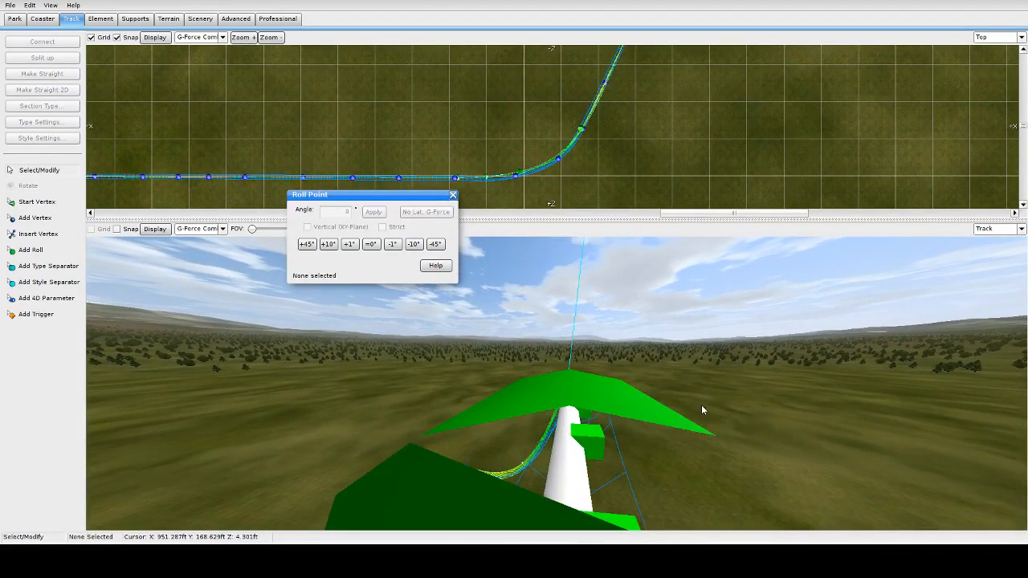
# Move the strict 0° roll point ahead of the turn back to about 1160 ft, and check the banking along the track
pyautogui.scroll(-5, 700, 406)
pyautogui.scroll(3, 609, 366)
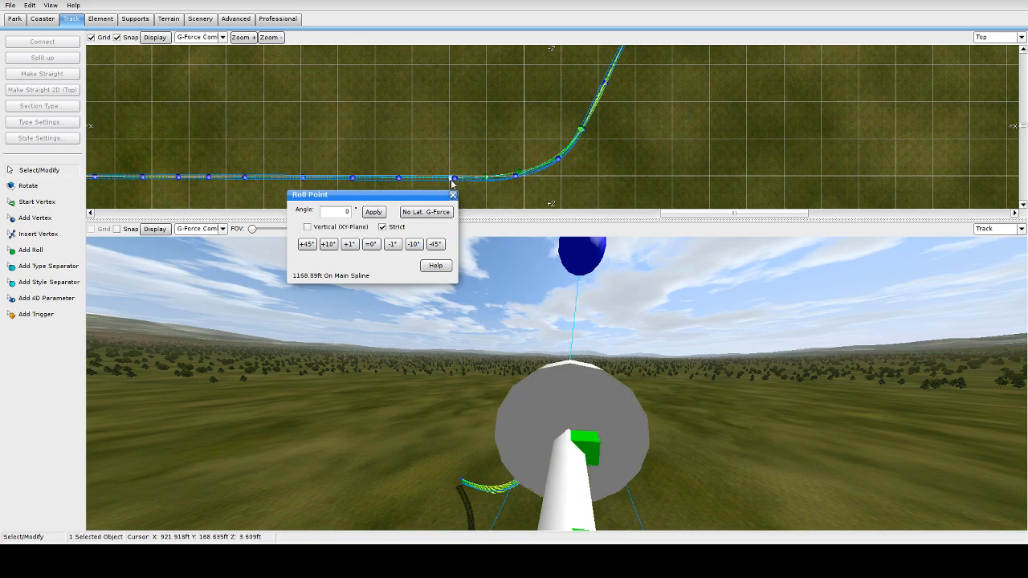
pyautogui.moveTo(452, 183); pyautogui.dragTo(444, 185)
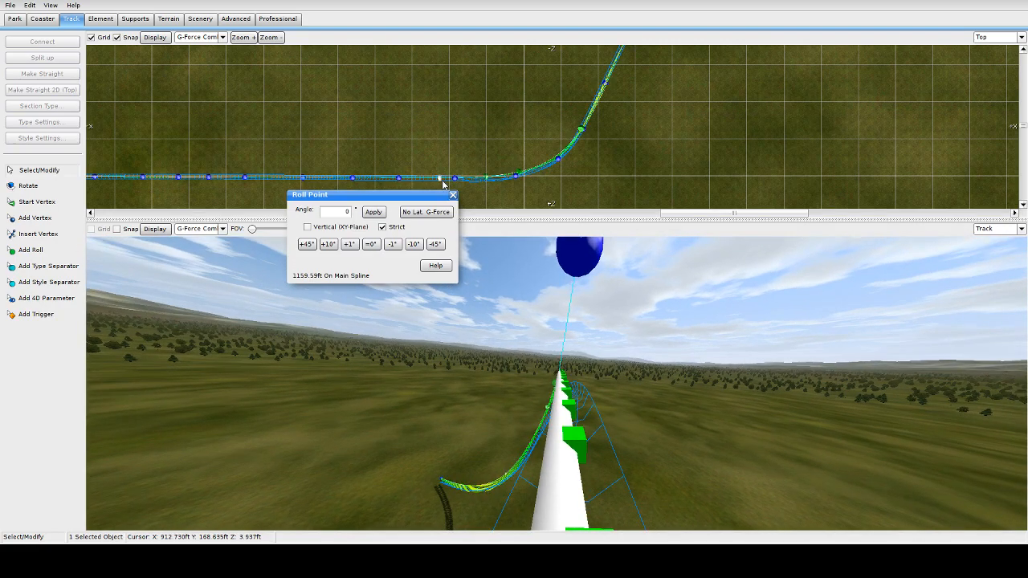
pyautogui.click(752, 447)
pyautogui.scroll(10, 752, 447)
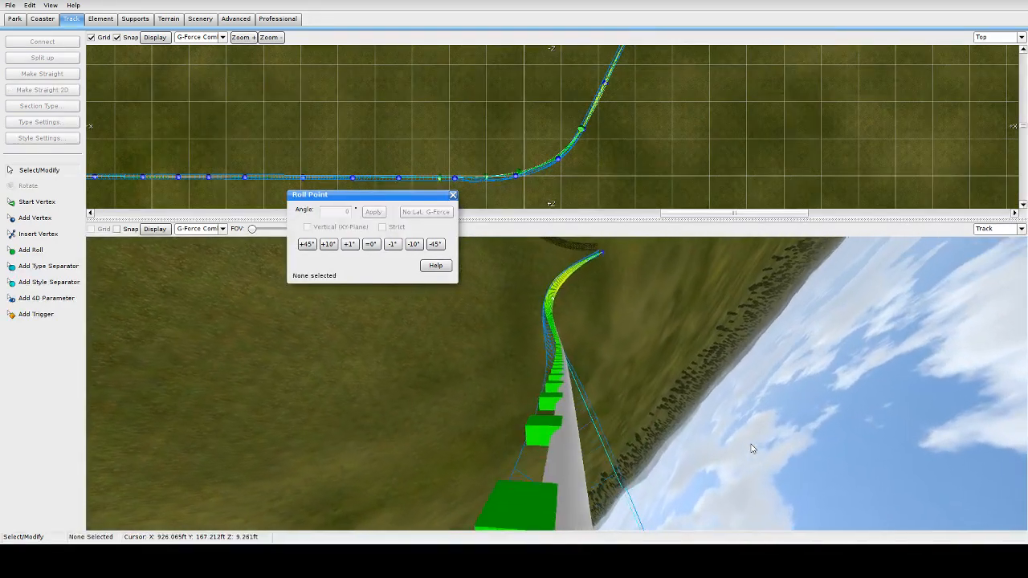
pyautogui.scroll(10, 752, 448)
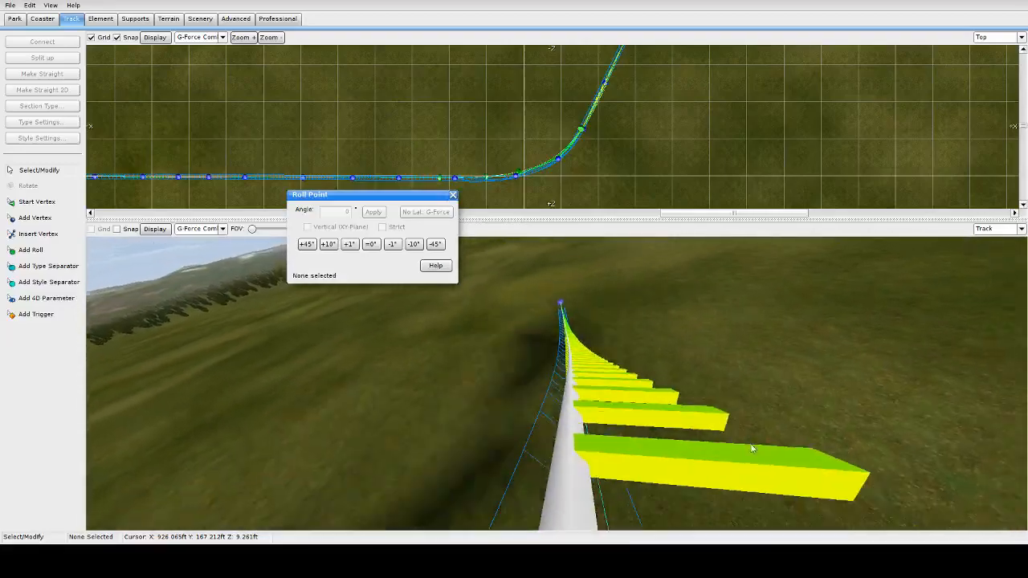
# Examine the banking and combined G-forces along the track from the hilltop through the turning drop
pyautogui.scroll(10, 752, 448)
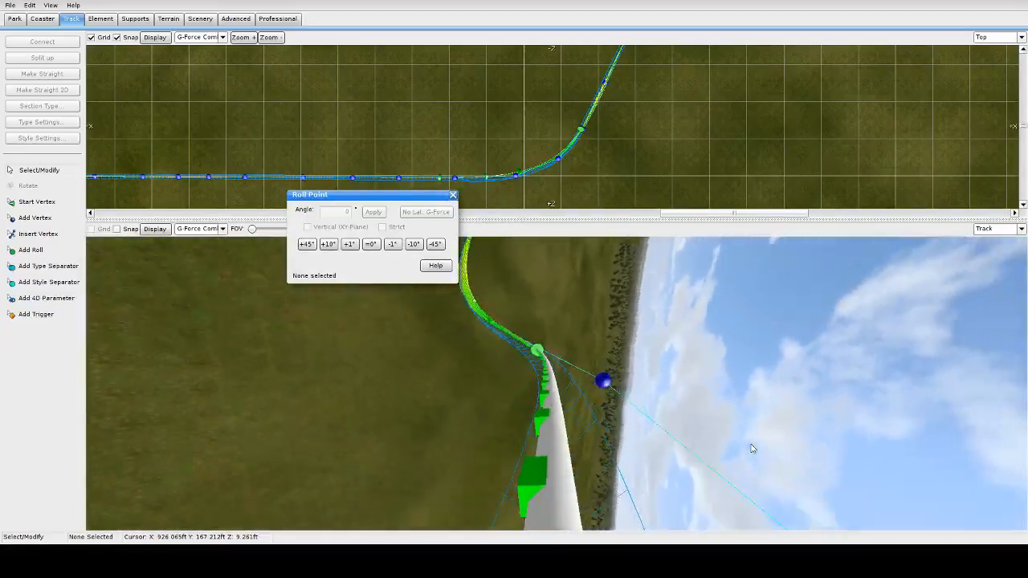
pyautogui.scroll(-8, 752, 448)
pyautogui.scroll(8, 752, 448)
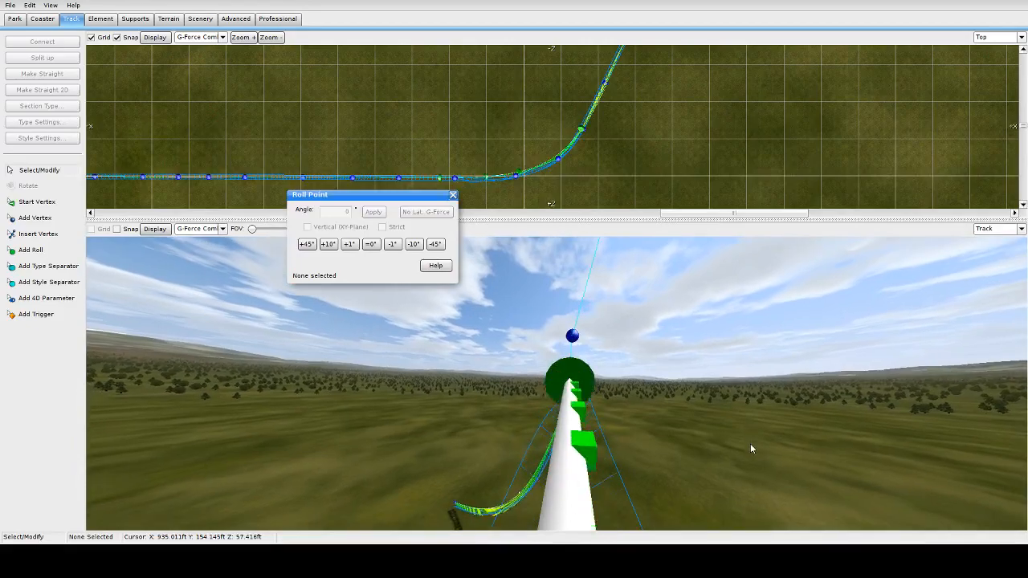
pyautogui.scroll(10, 752, 448)
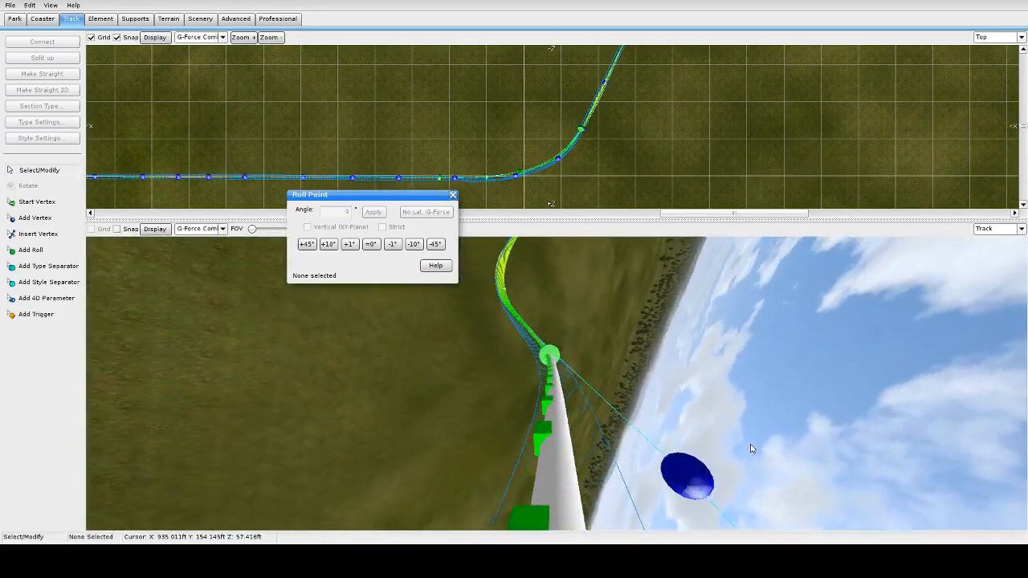
pyautogui.scroll(3, 752, 448)
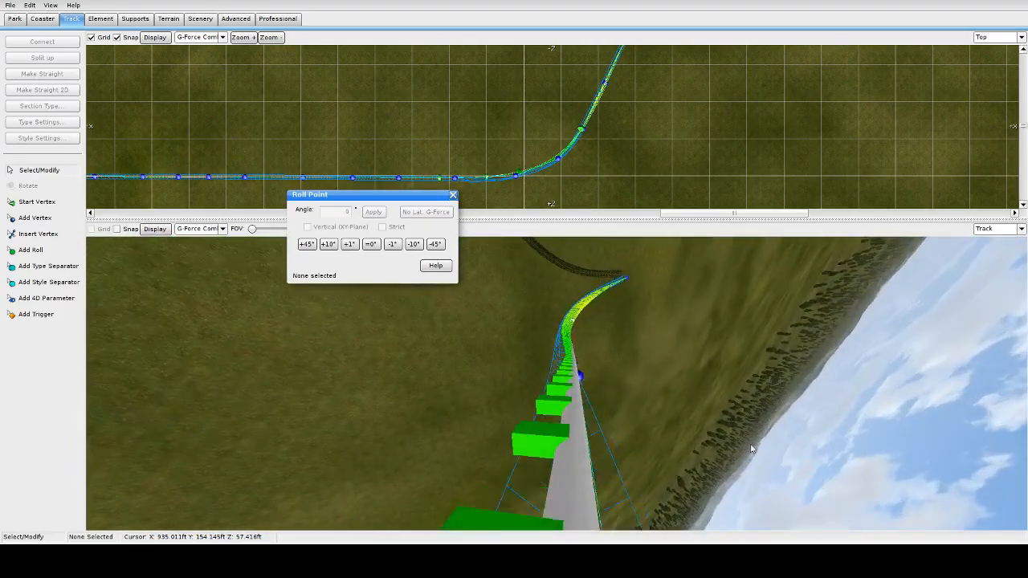
pyautogui.scroll(-8, 751, 448)
pyautogui.scroll(8, 751, 449)
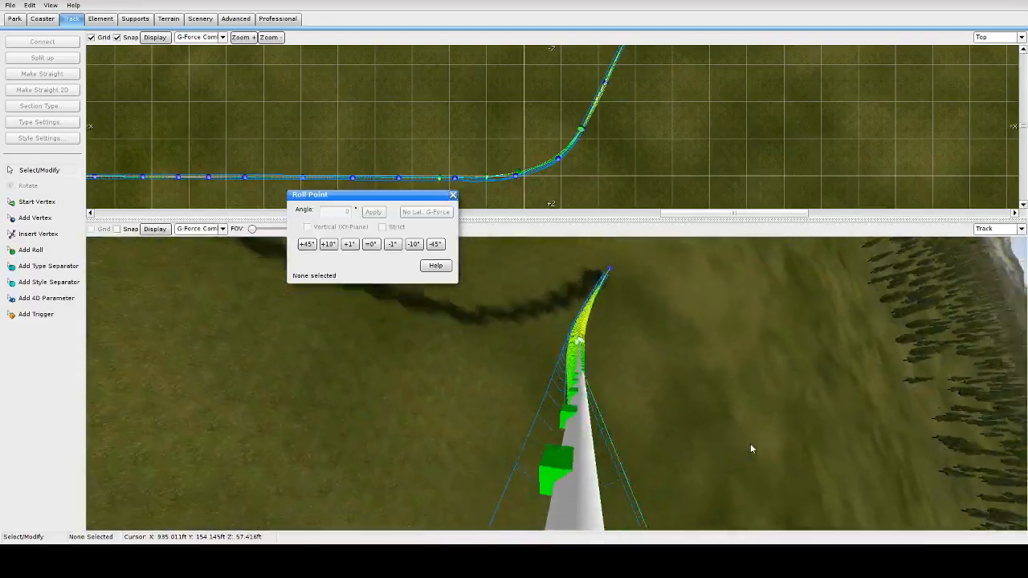
pyautogui.scroll(-5, 659, 434)
pyautogui.scroll(2, 574, 385)
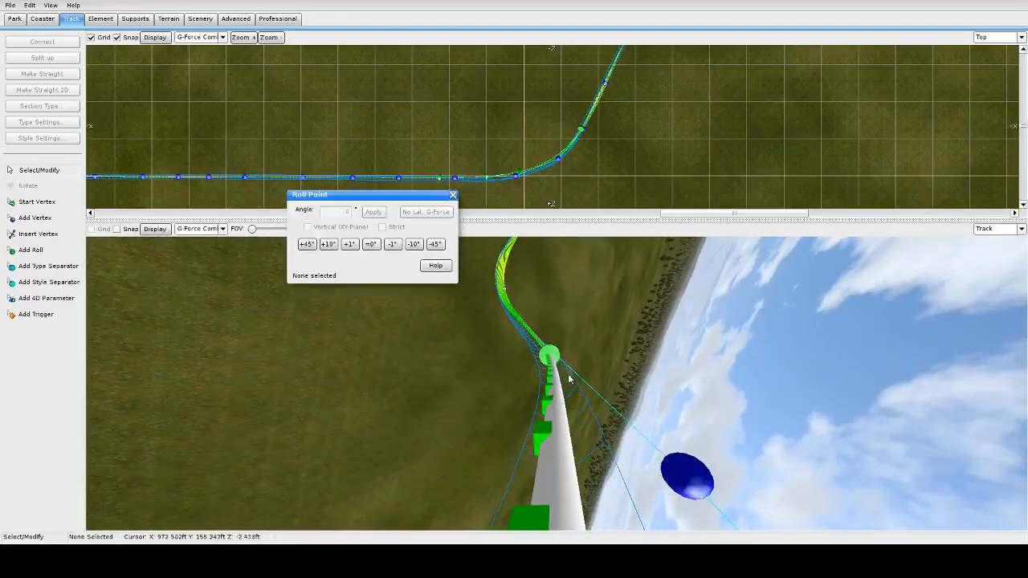
# Set the angle of the roll point near the start of the turn, at 1233.74 ft, to 105° after trying 95°
pyautogui.click(413, 245)
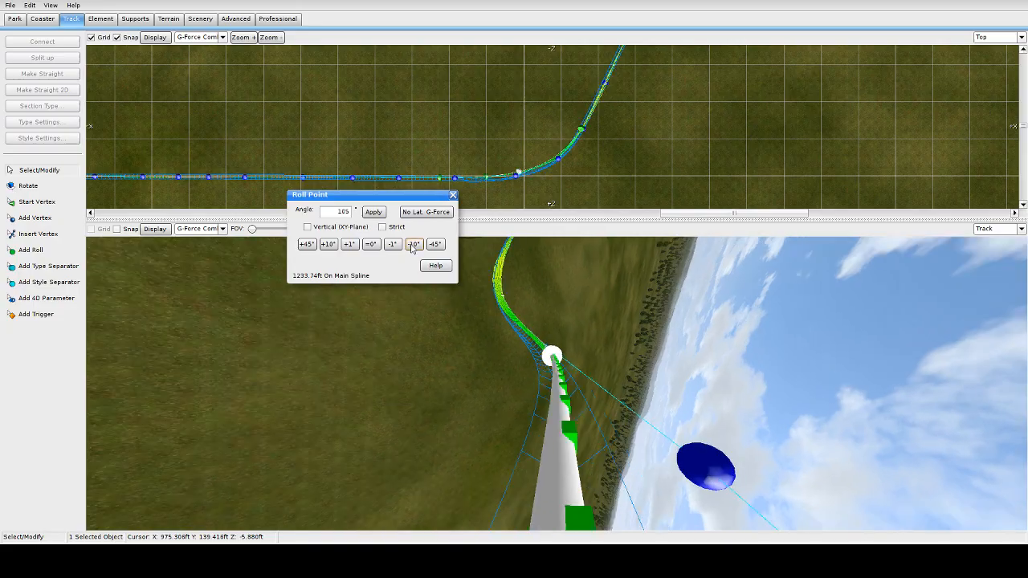
pyautogui.click(413, 245)
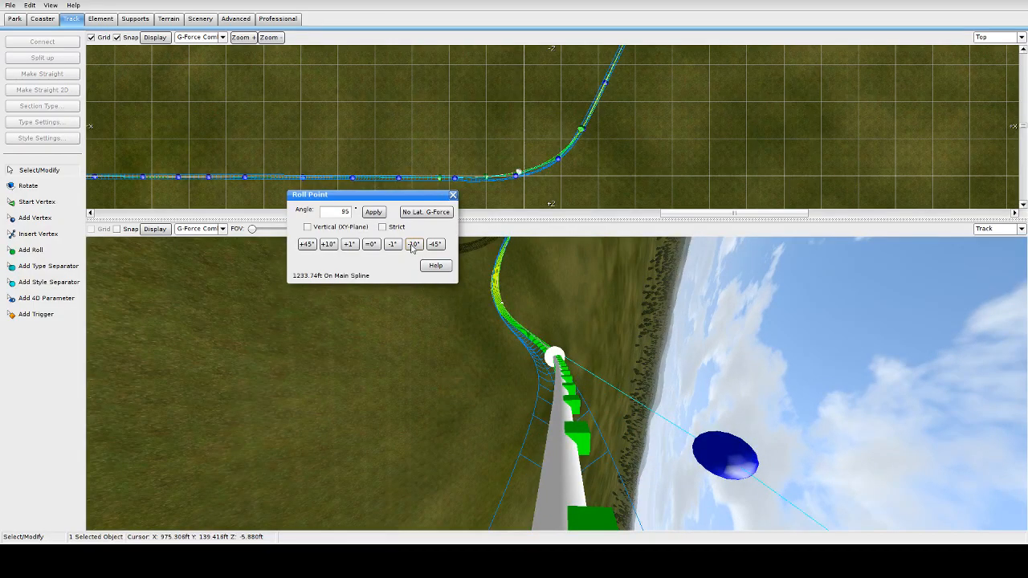
pyautogui.click(328, 245)
pyautogui.scroll(-5, 682, 400)
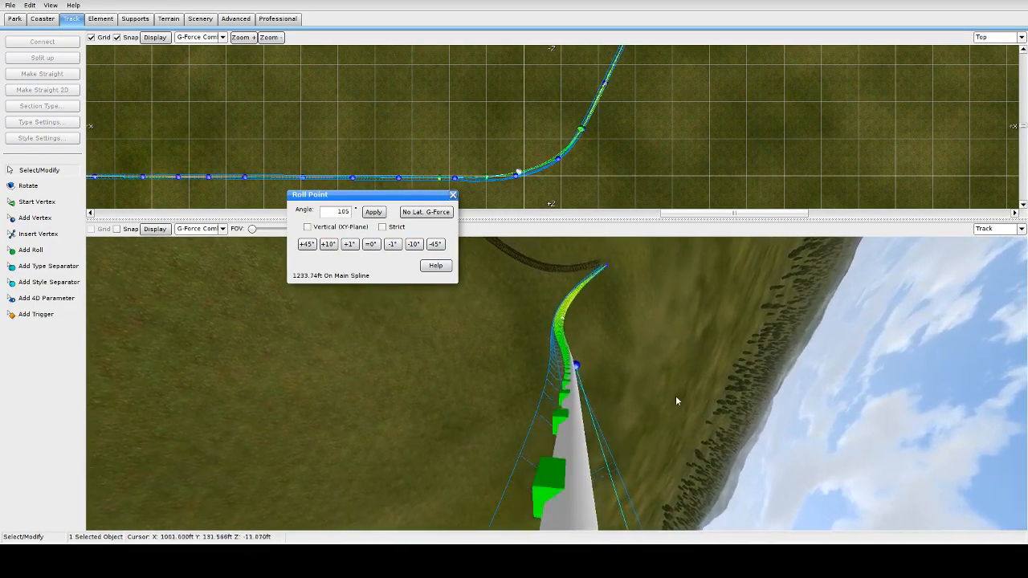
# Move the turn's exit roll point back along the track to about 1302.8 ft and set its angle to 28°
pyautogui.scroll(3, 679, 401)
pyautogui.moveTo(572, 332); pyautogui.dragTo(574, 356)
pyautogui.scroll(3, 572, 357)
pyautogui.scroll(-3, 514, 329)
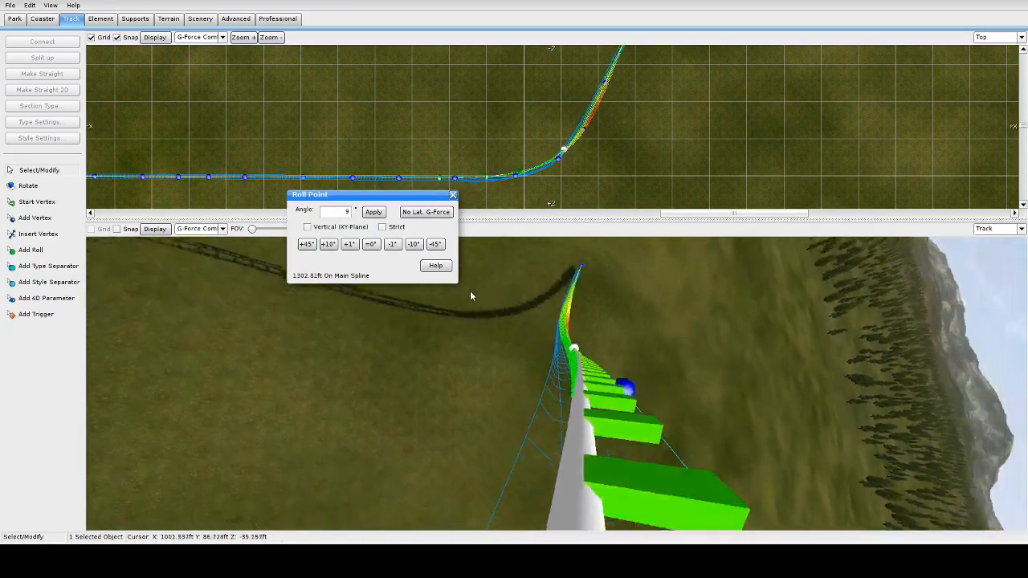
pyautogui.click(392, 246)
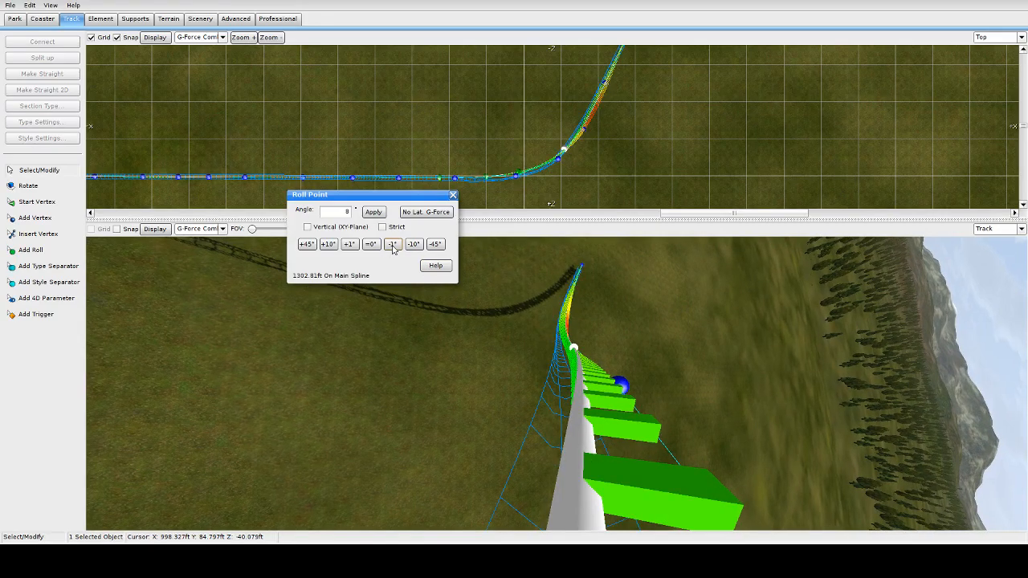
pyautogui.click(328, 244)
pyautogui.click(329, 245)
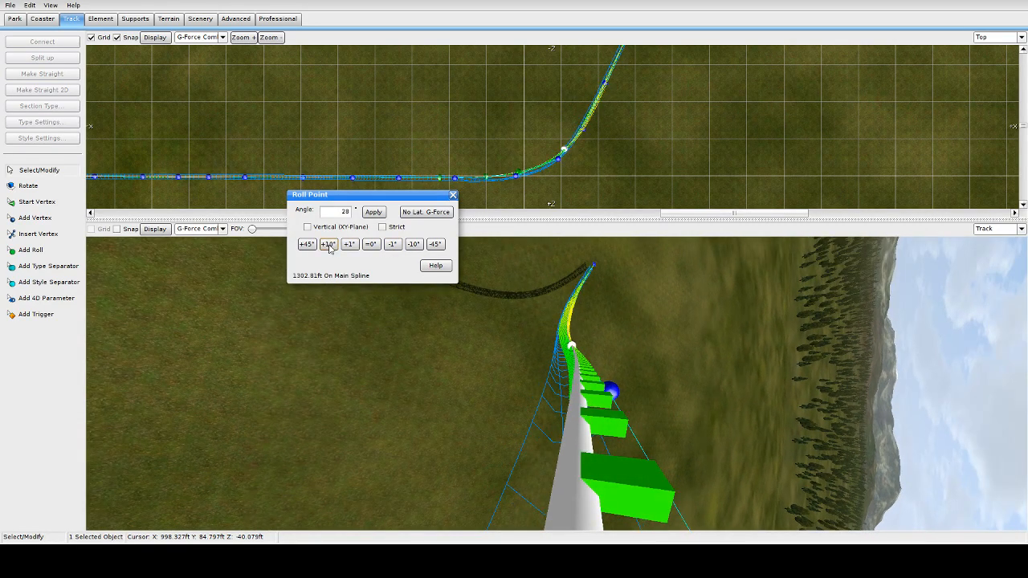
# Add a roll point at about 1326.4 ft, a short distance past the 28° roll point
pyautogui.scroll(6, 655, 383)
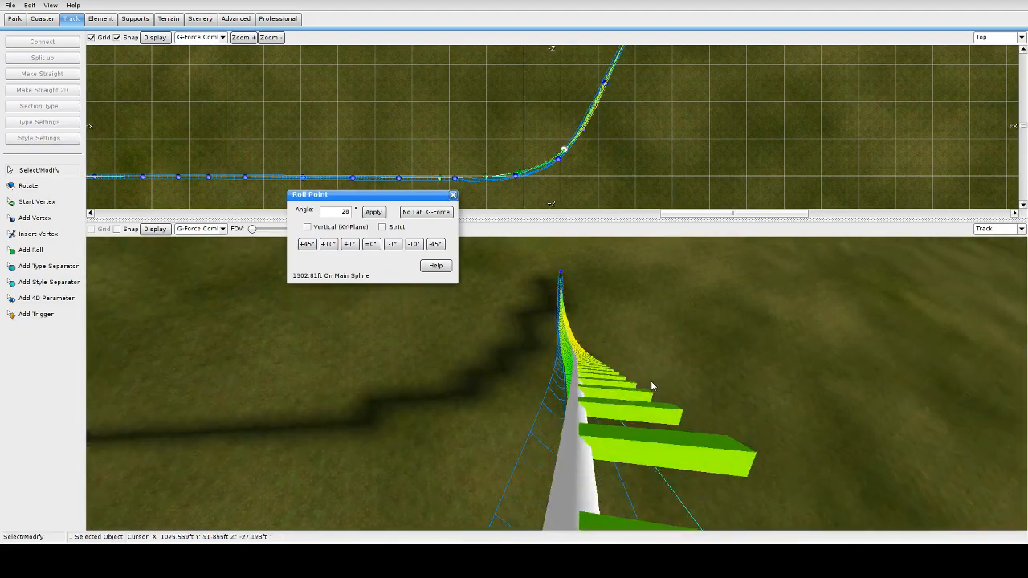
pyautogui.click(29, 249)
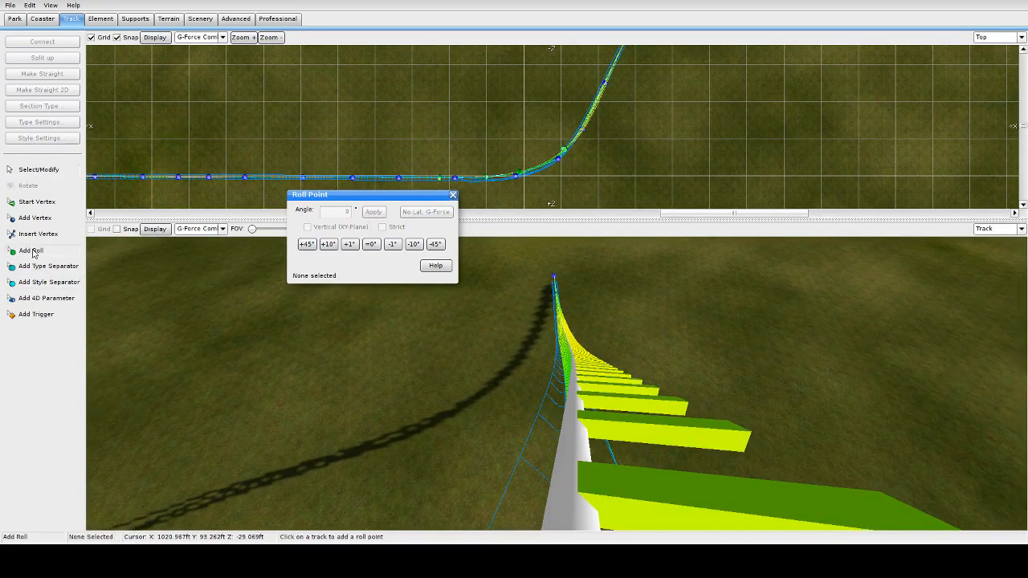
pyautogui.click(575, 376)
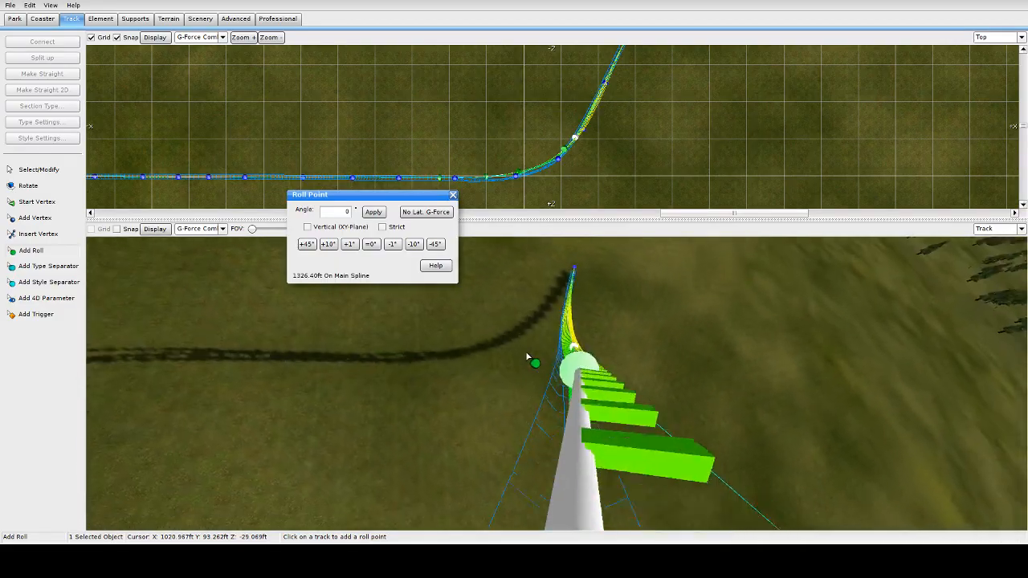
# Adjust the angle of the added roll point at 1326.40 ft to about 27°, trying 30° first
pyautogui.click(337, 249)
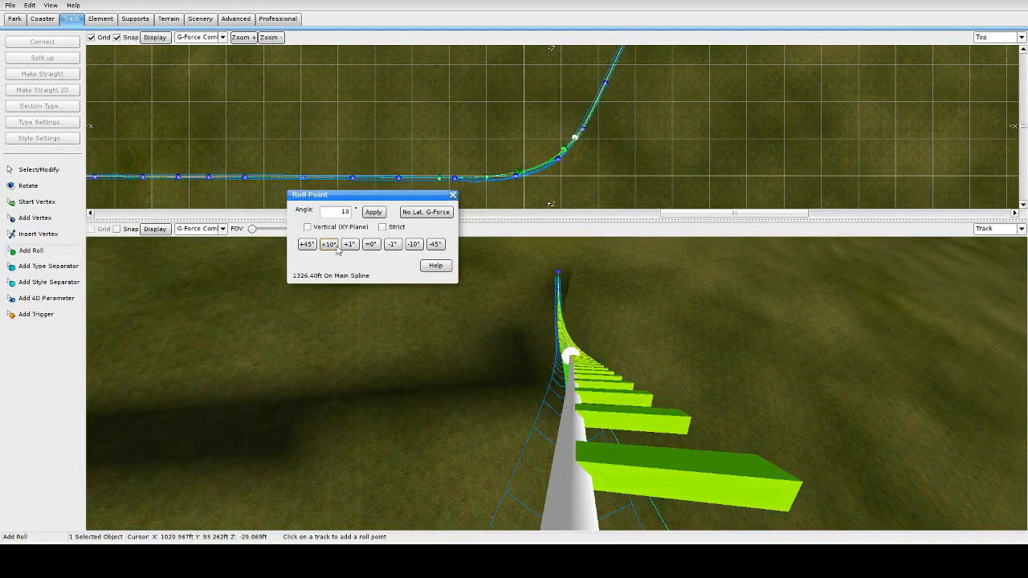
pyautogui.click(337, 249)
pyautogui.click(336, 249)
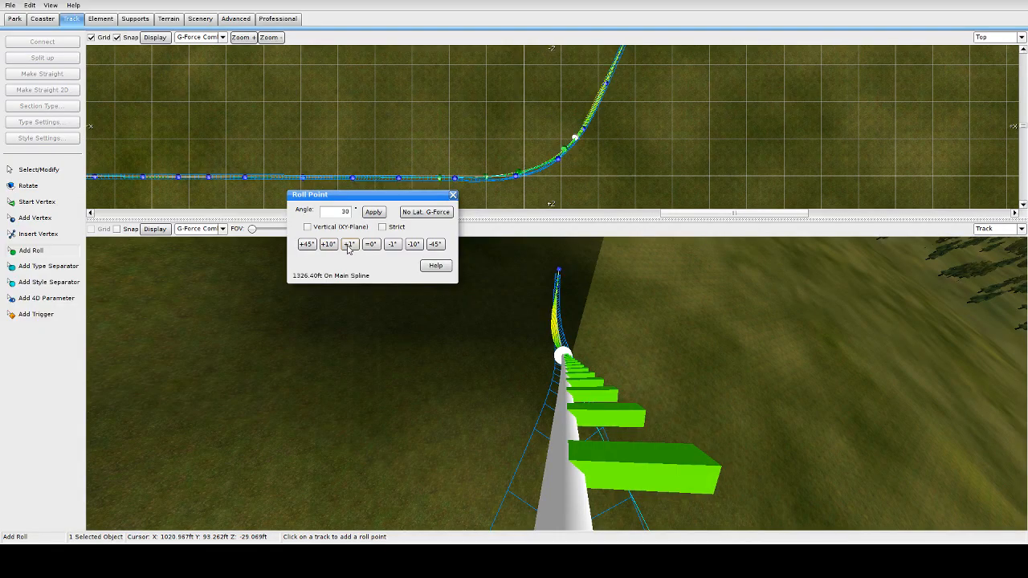
pyautogui.click(415, 245)
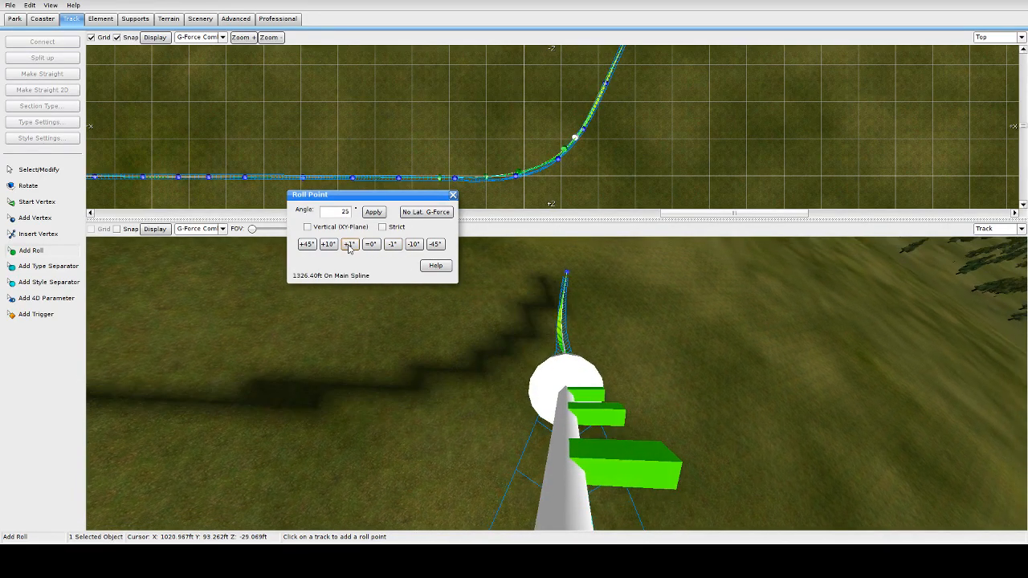
pyautogui.click(349, 244)
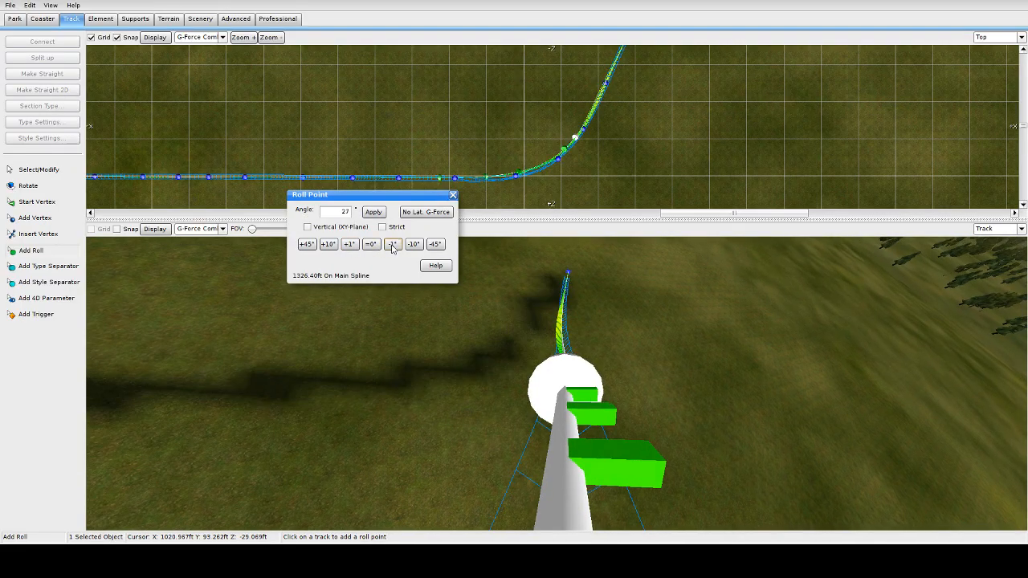
pyautogui.click(392, 244)
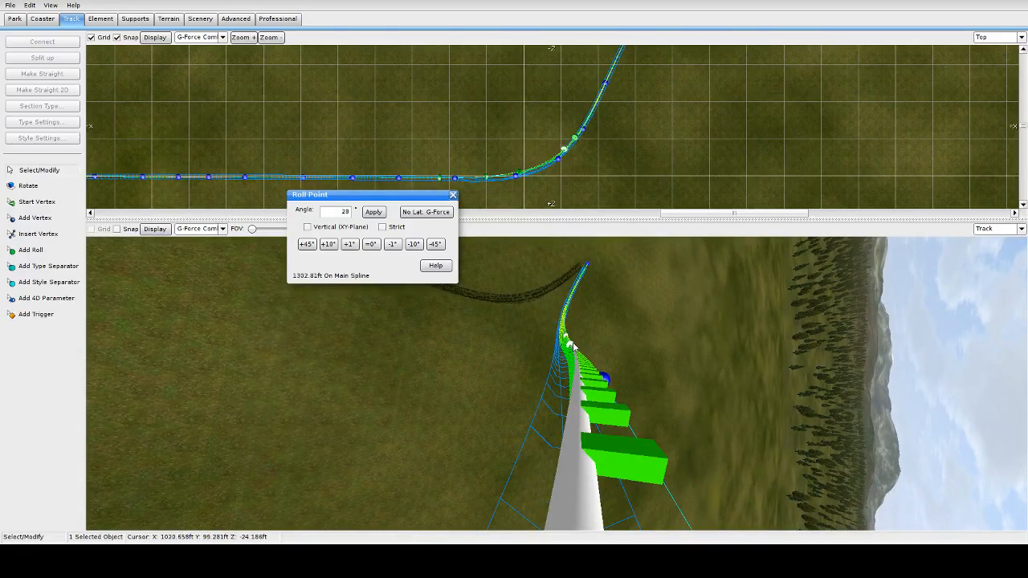
# Move the 28° roll point back to about 1286.4 ft, set its angle to 48°, and deselect it
pyautogui.moveTo(579, 377); pyautogui.dragTo(557, 526)
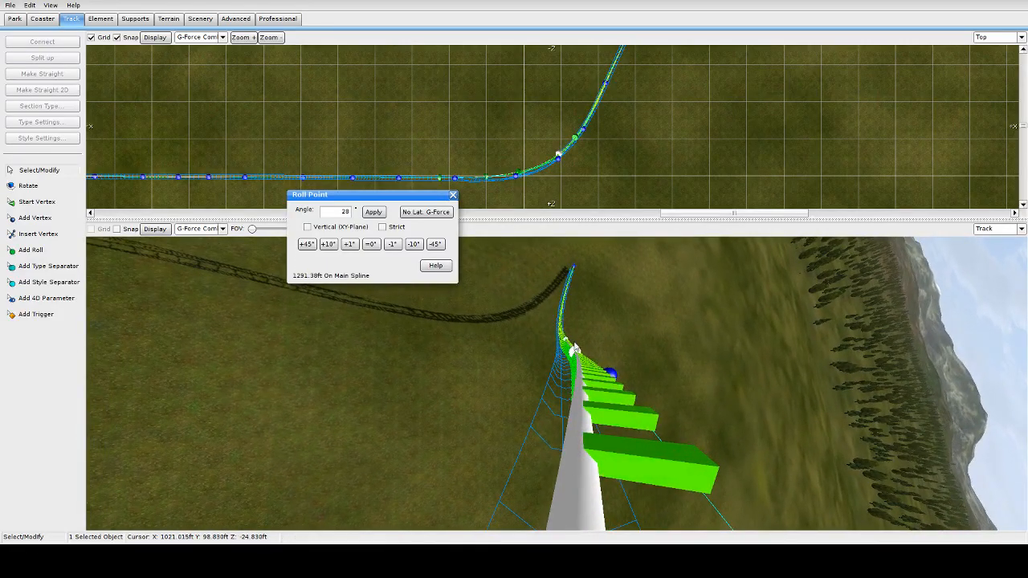
pyautogui.moveTo(589, 447); pyautogui.dragTo(505, 388)
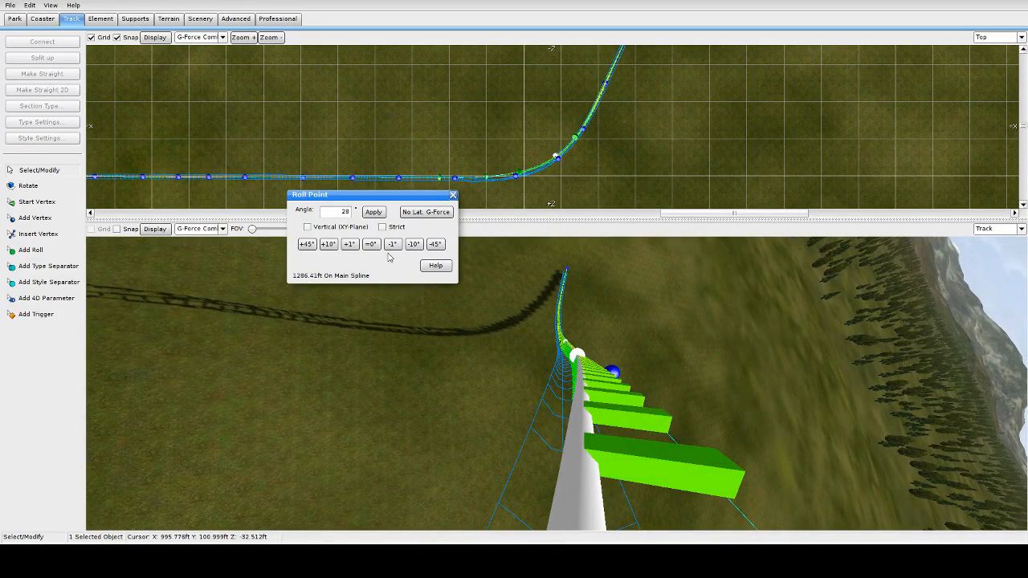
pyautogui.click(329, 244)
pyautogui.click(329, 244)
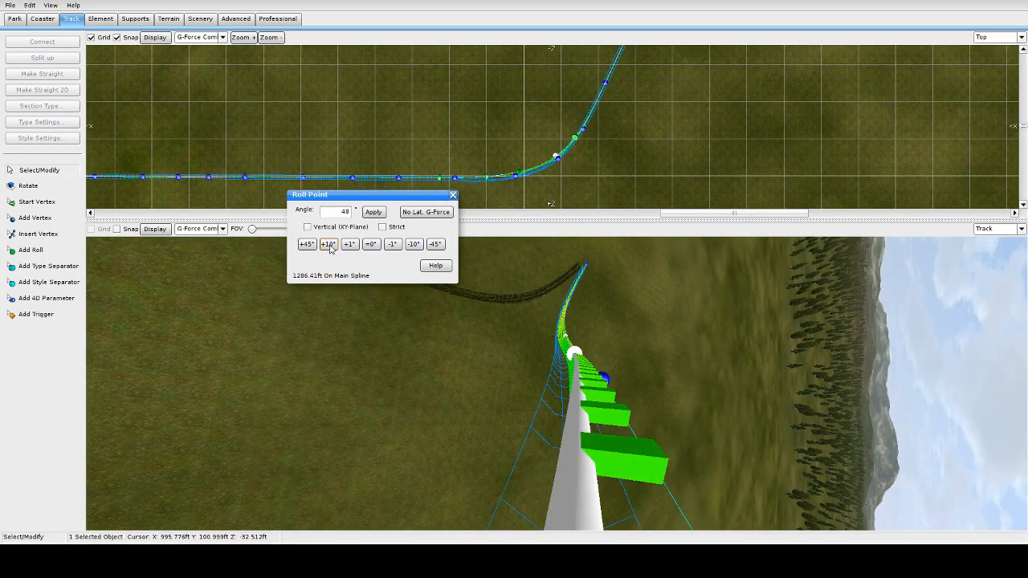
pyautogui.click(767, 397)
# Travel back and forth along the track to check the banking and G-forces through the turning drop
pyautogui.press('Down')
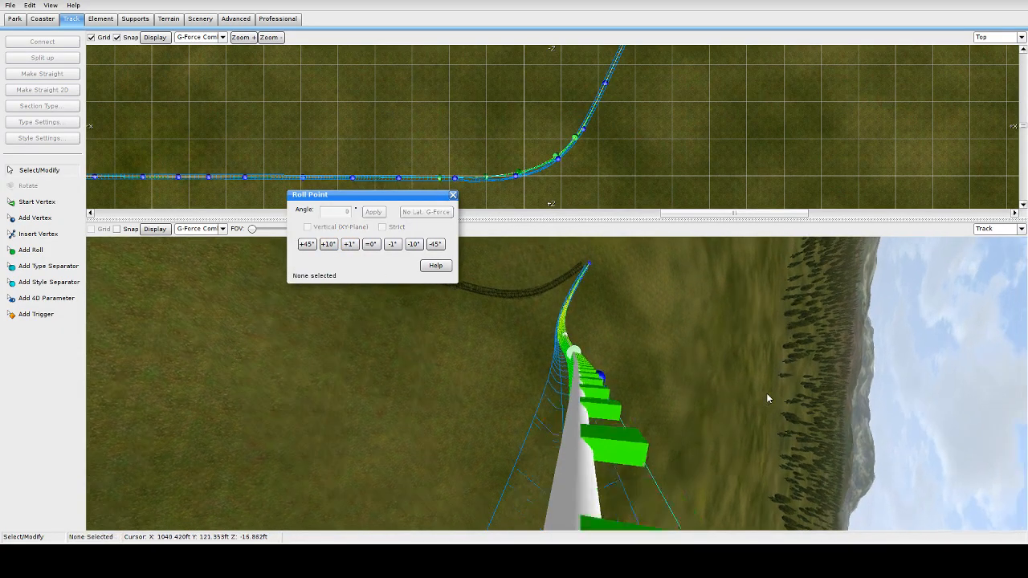
pyautogui.press('Up')
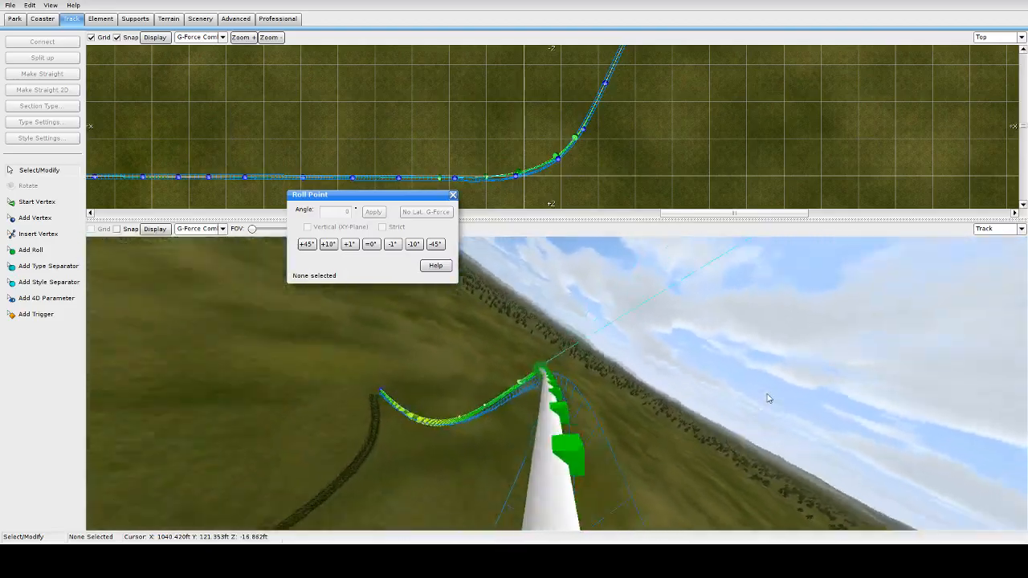
pyautogui.press('Up')
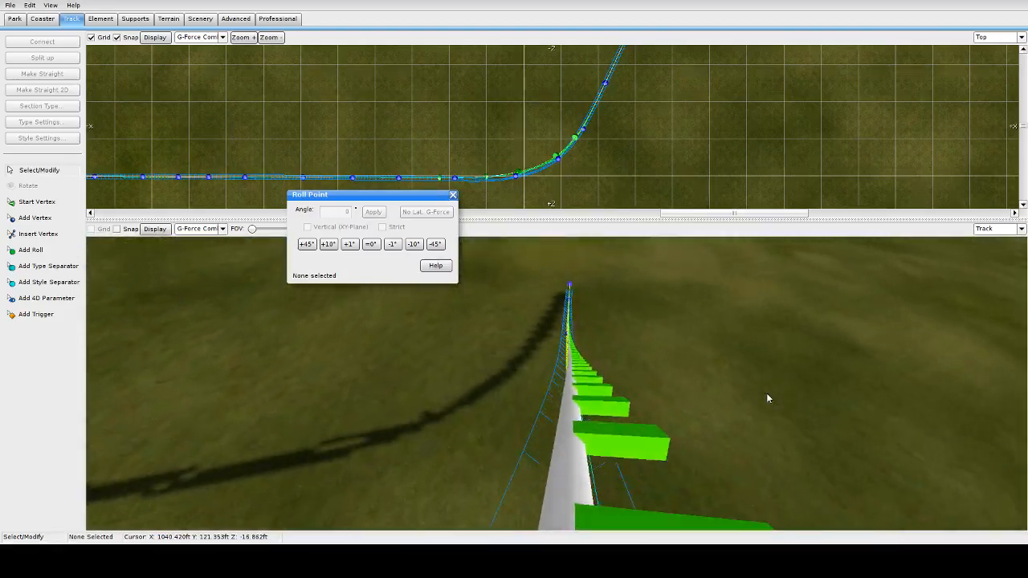
pyautogui.press('Down')
pyautogui.press('Down')
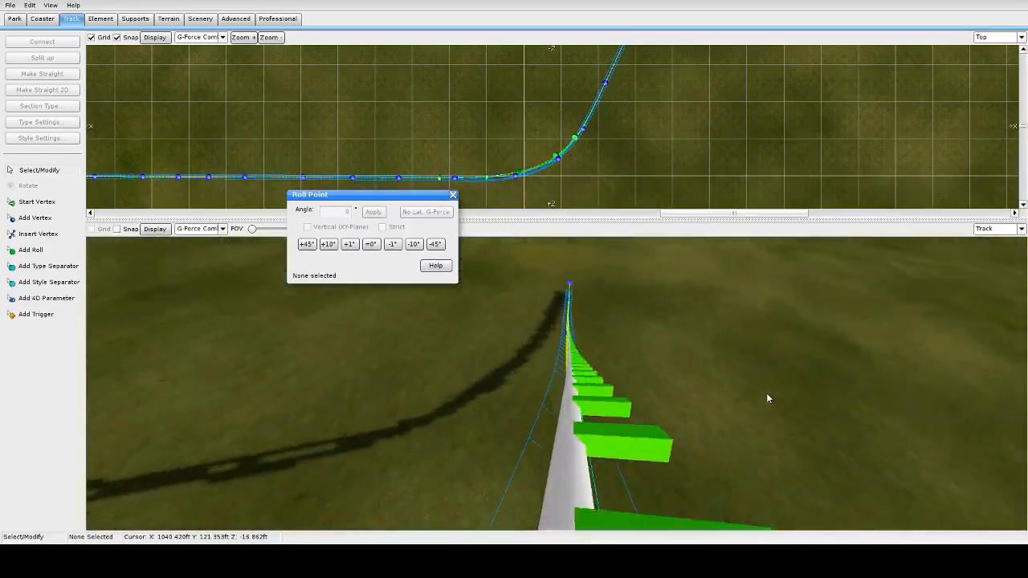
pyautogui.press('Down')
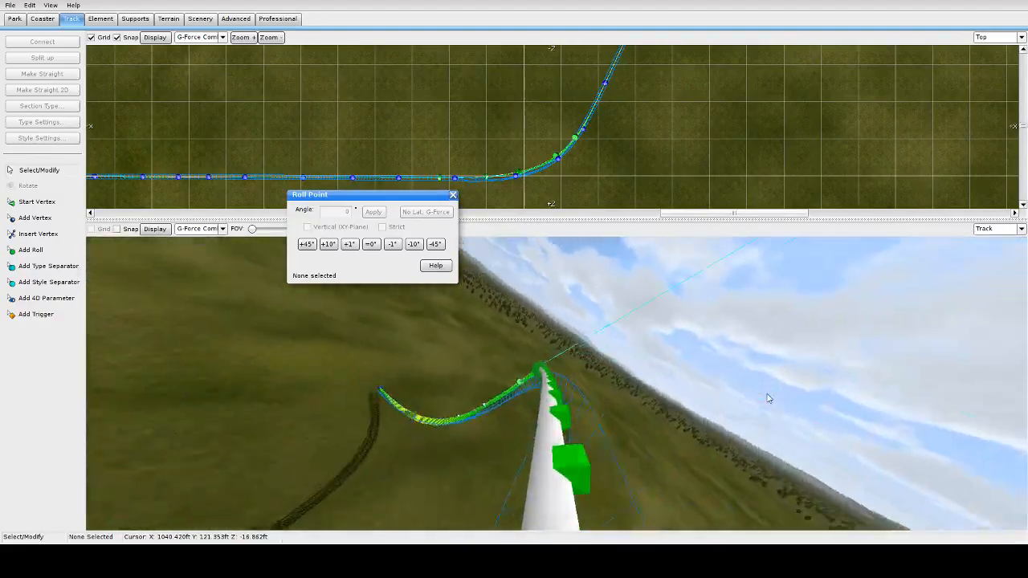
pyautogui.press('Up')
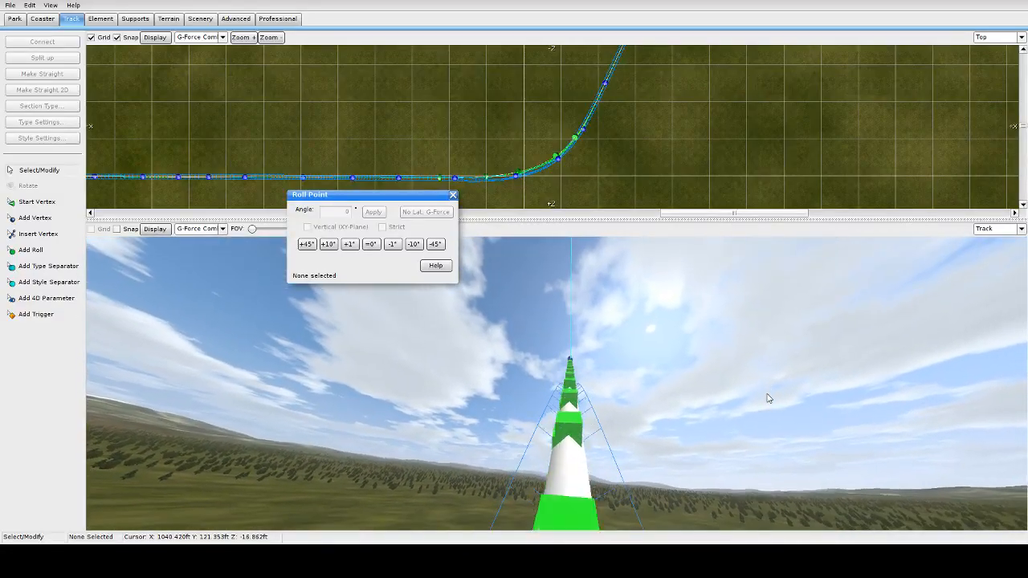
pyautogui.press('Down')
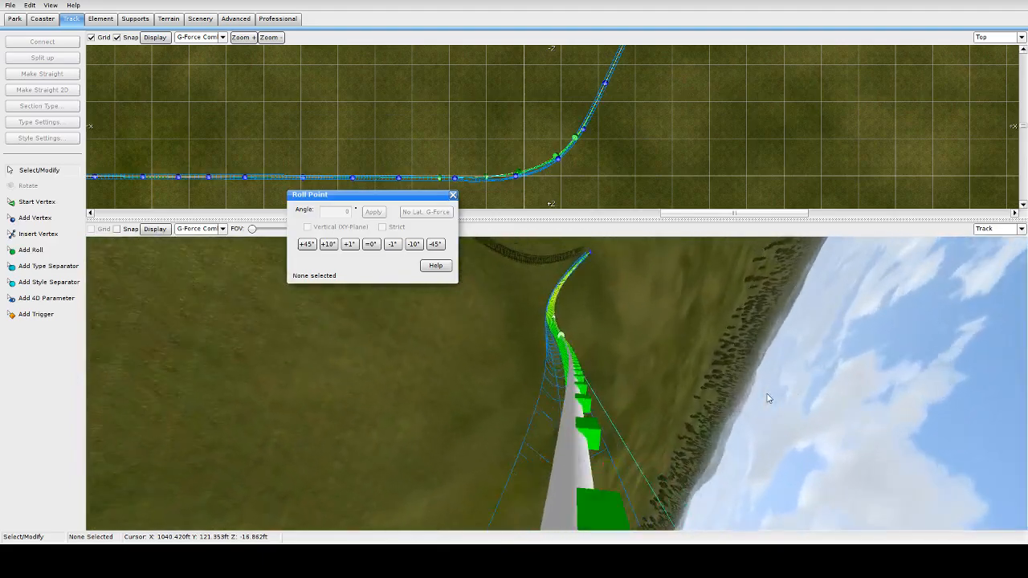
pyautogui.press('Down')
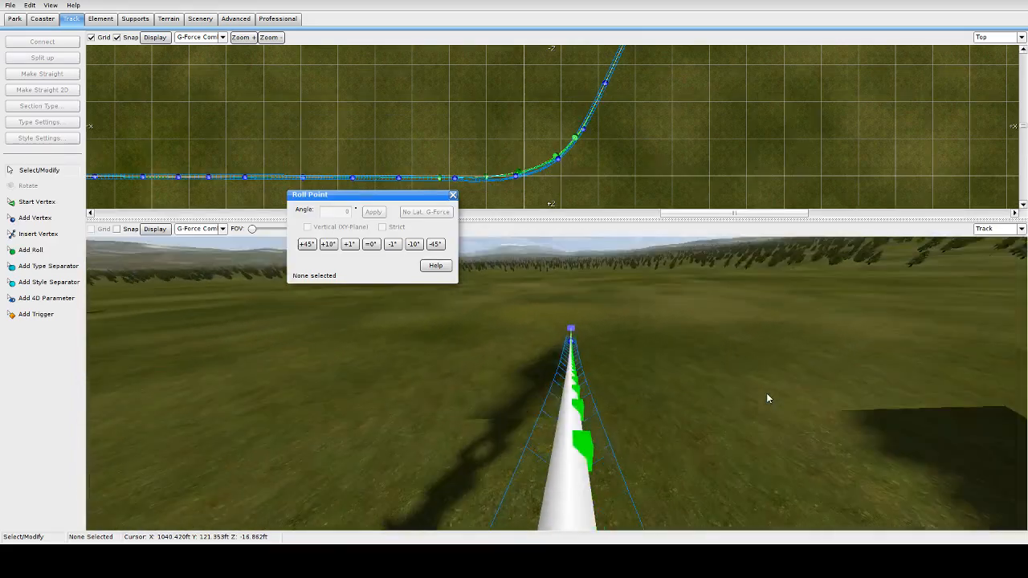
# Add a type separator on the straight track after the turn and turn the section beyond it into a brake section
pyautogui.scroll(-2, 636, 167)
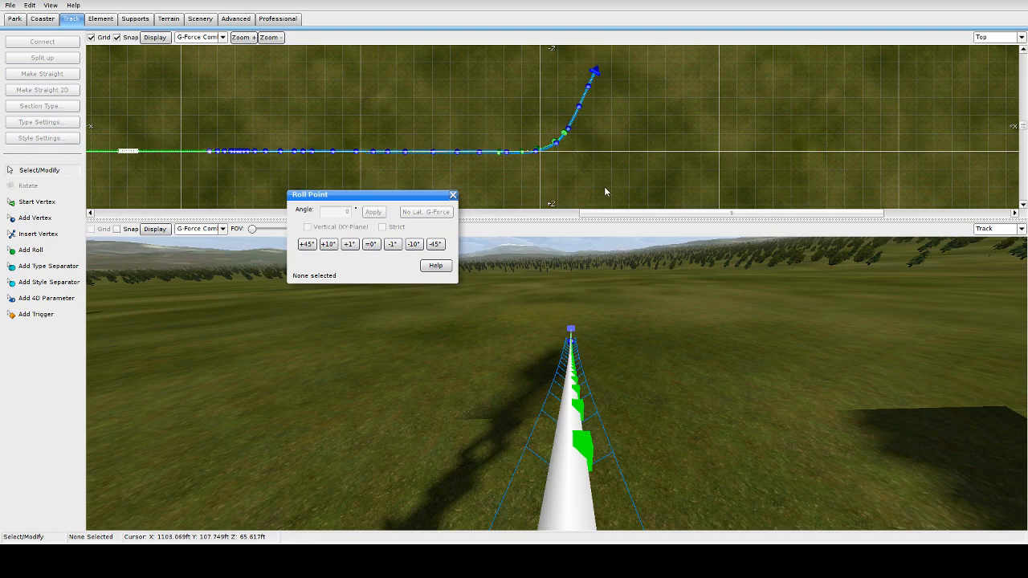
pyautogui.click(453, 196)
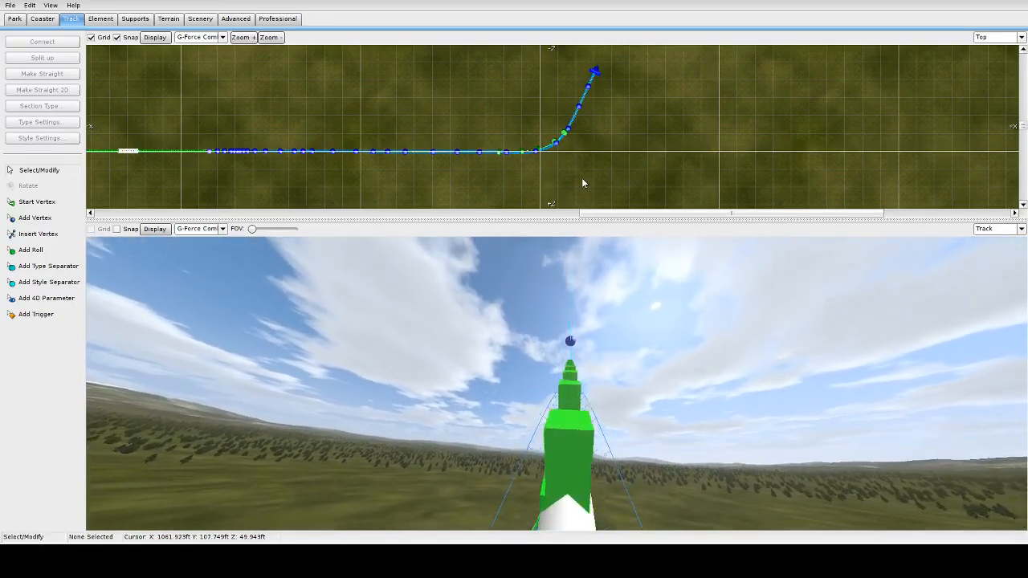
pyautogui.moveTo(621, 109); pyautogui.dragTo(596, 155, button='right')
pyautogui.scroll(6, 595, 154)
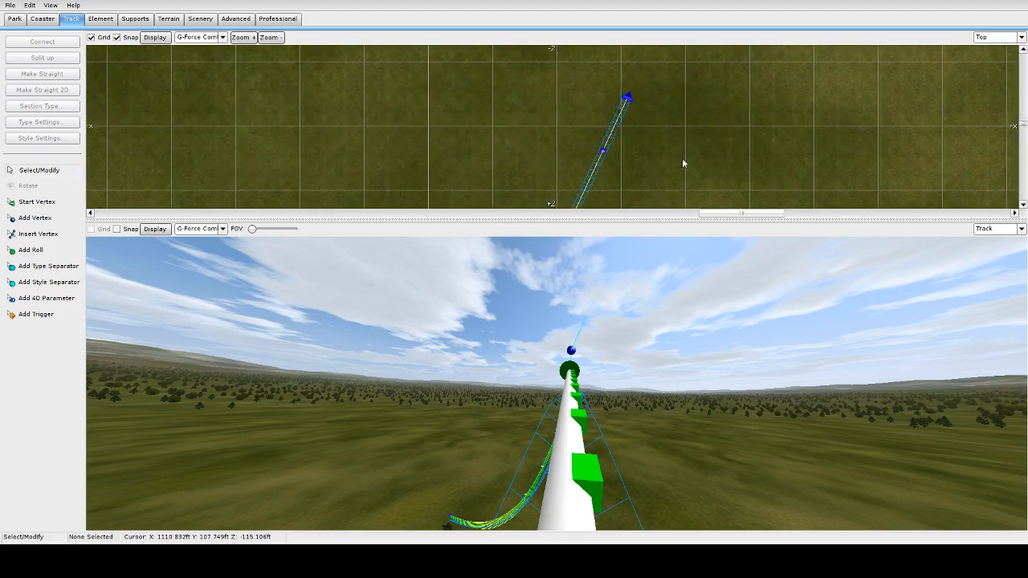
pyautogui.moveTo(707, 167); pyautogui.dragTo(685, 112, button='right')
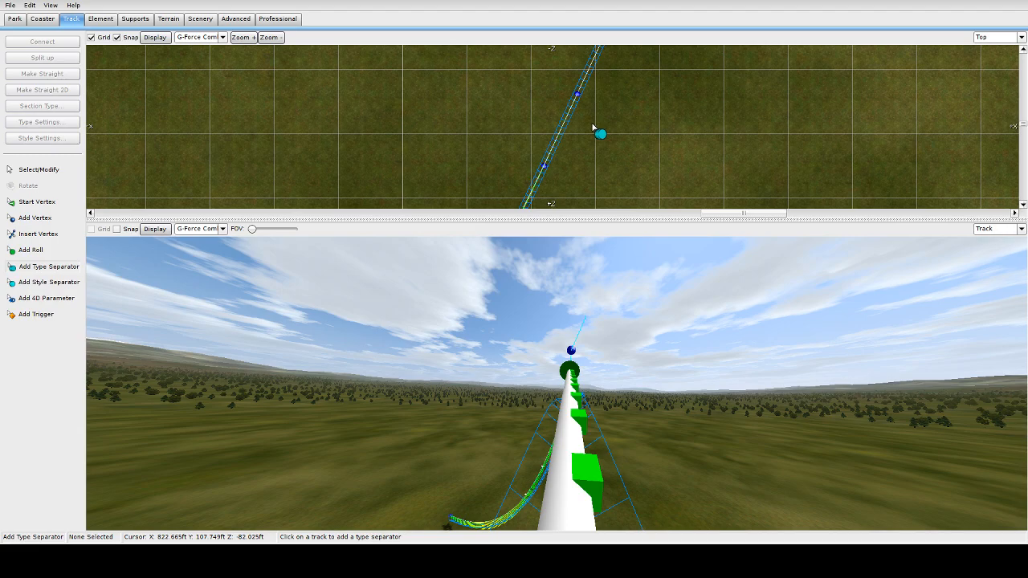
pyautogui.scroll(-2, 594, 127)
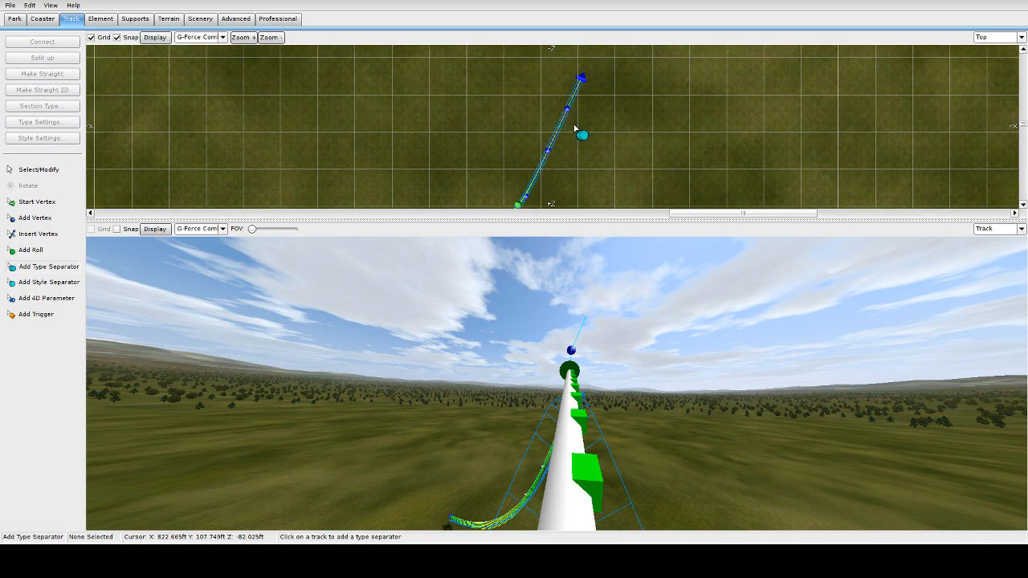
pyautogui.scroll(5, 576, 129)
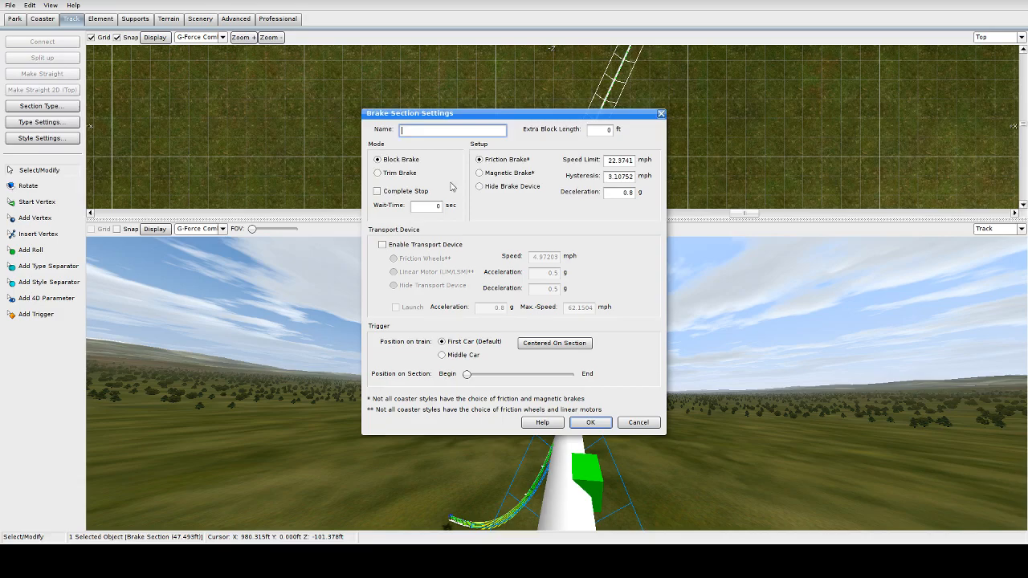
# Enter a new deceleration for the friction block brake and apply the brake section settings
pyautogui.click(624, 194)
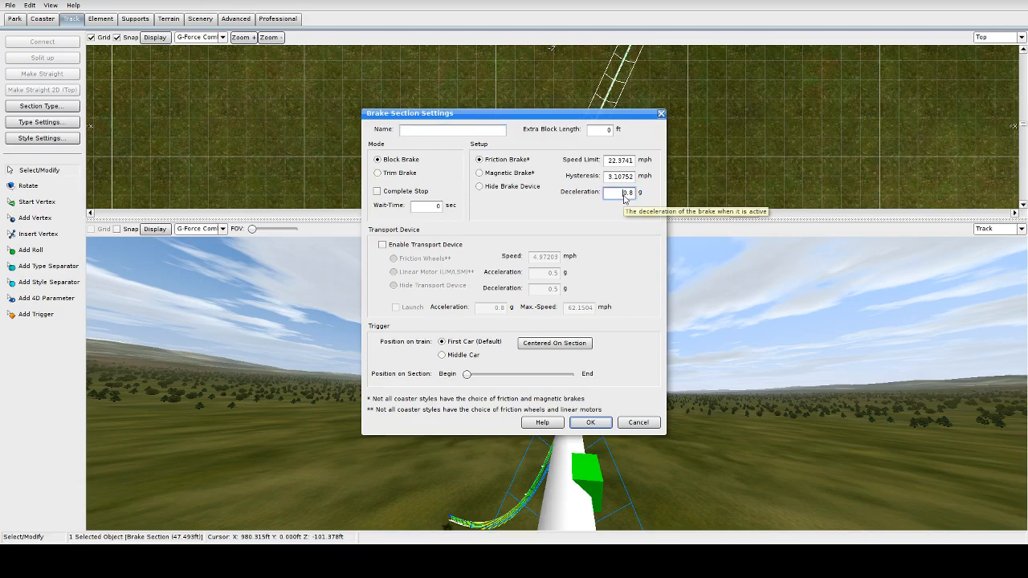
pyautogui.press('Left')
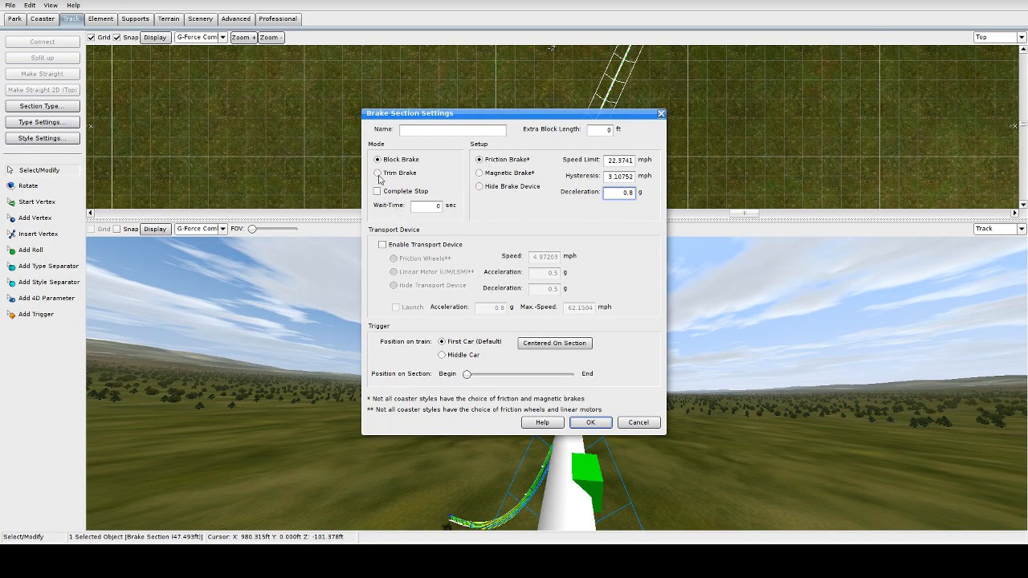
pyautogui.doubleClick(631, 194)
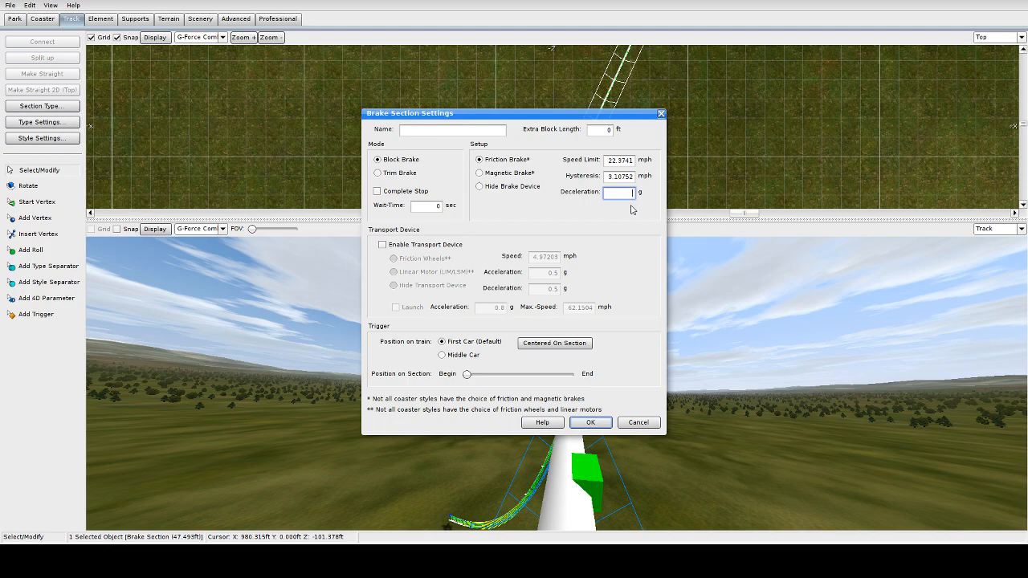
pyautogui.press('Return')
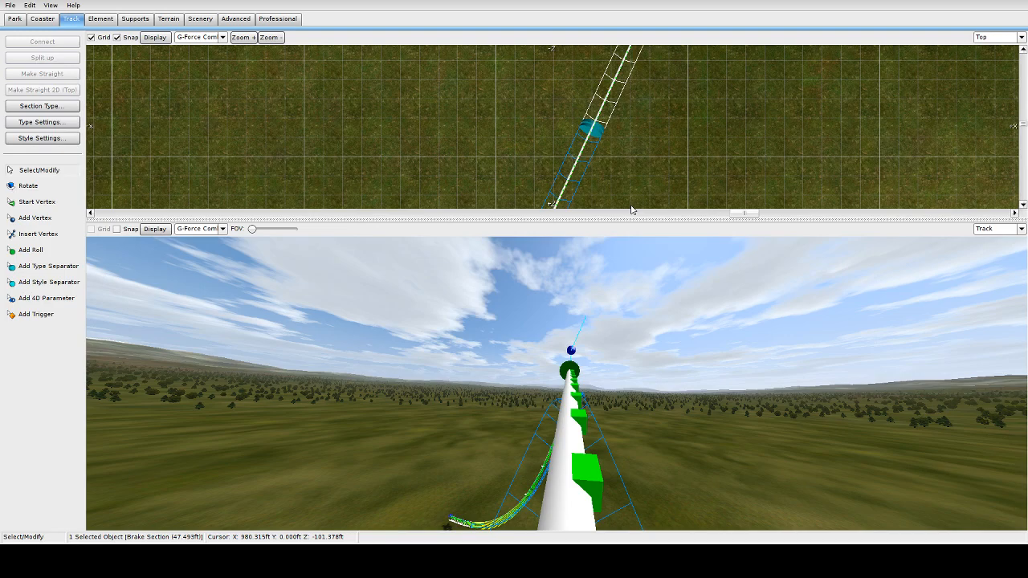
pyautogui.scroll(-1, 560, 198)
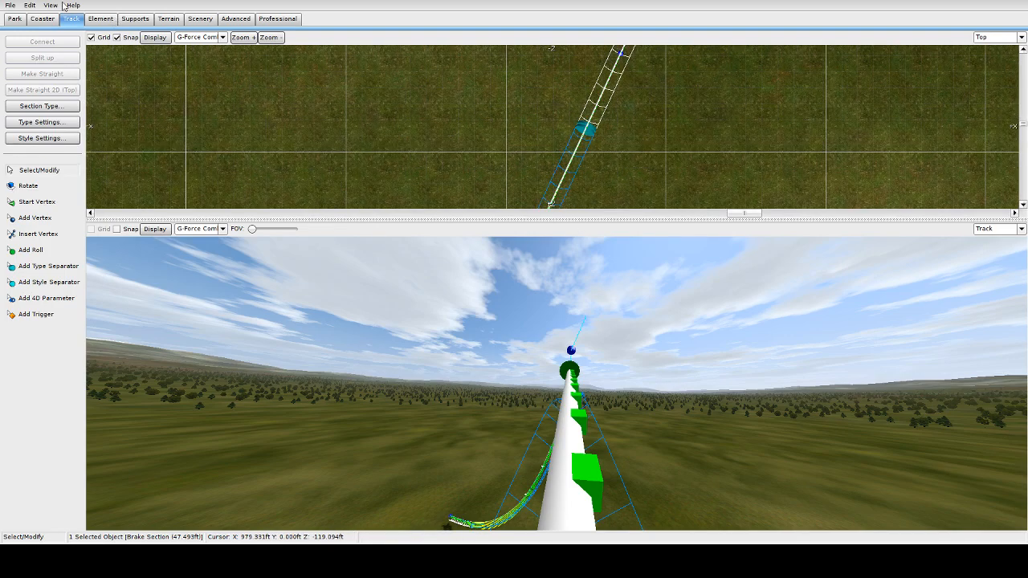
# Save the park and freeze the ExSTREAM coaster
pyautogui.click(14, 5)
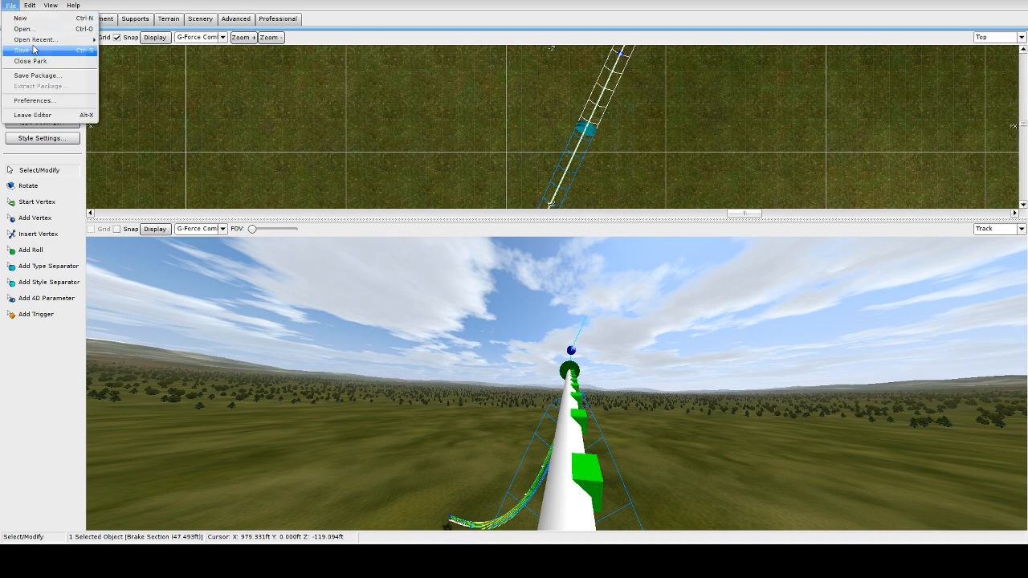
pyautogui.click(33, 49)
pyautogui.click(12, 7)
pyautogui.click(12, 7)
pyautogui.click(45, 22)
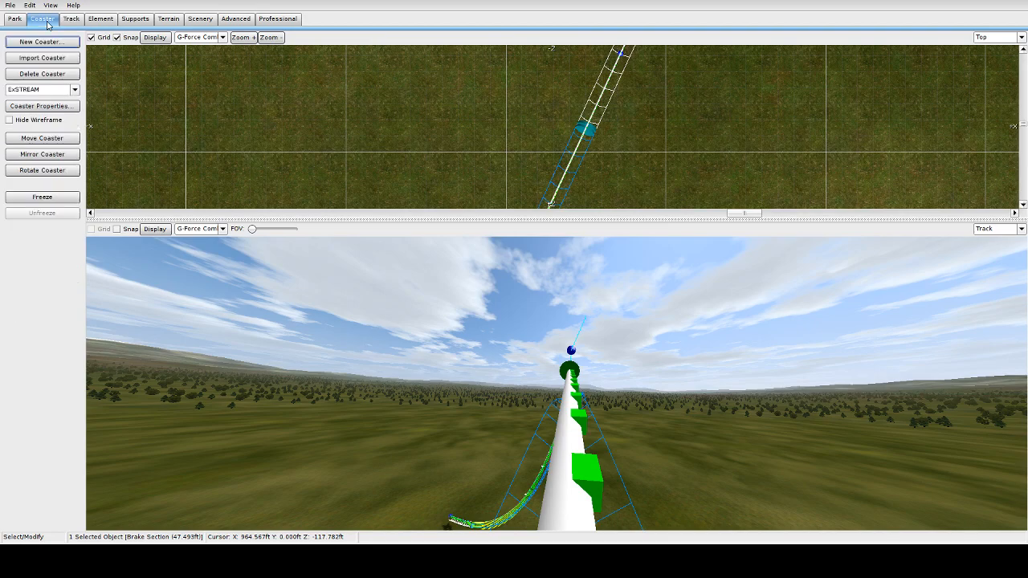
pyautogui.click(49, 197)
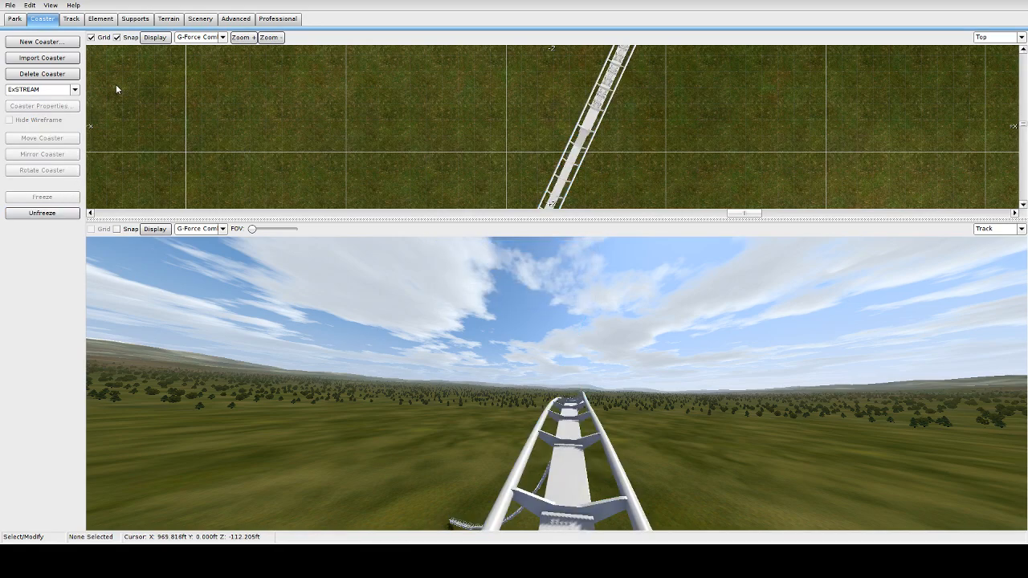
# Save the park with the frozen coaster, leave the editor, and start a short test ride from the station
pyautogui.click(11, 5)
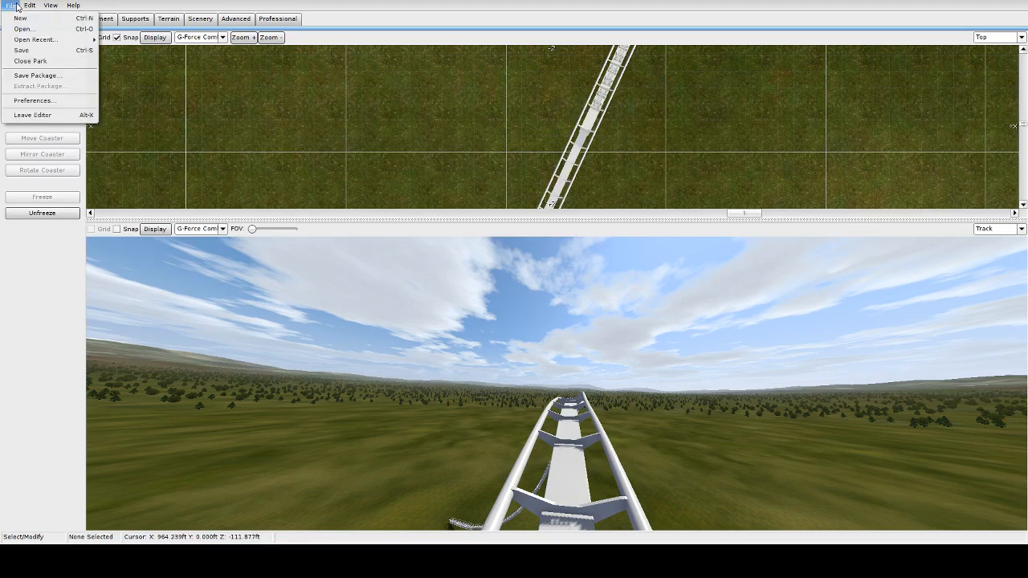
pyautogui.click(27, 48)
pyautogui.click(11, 5)
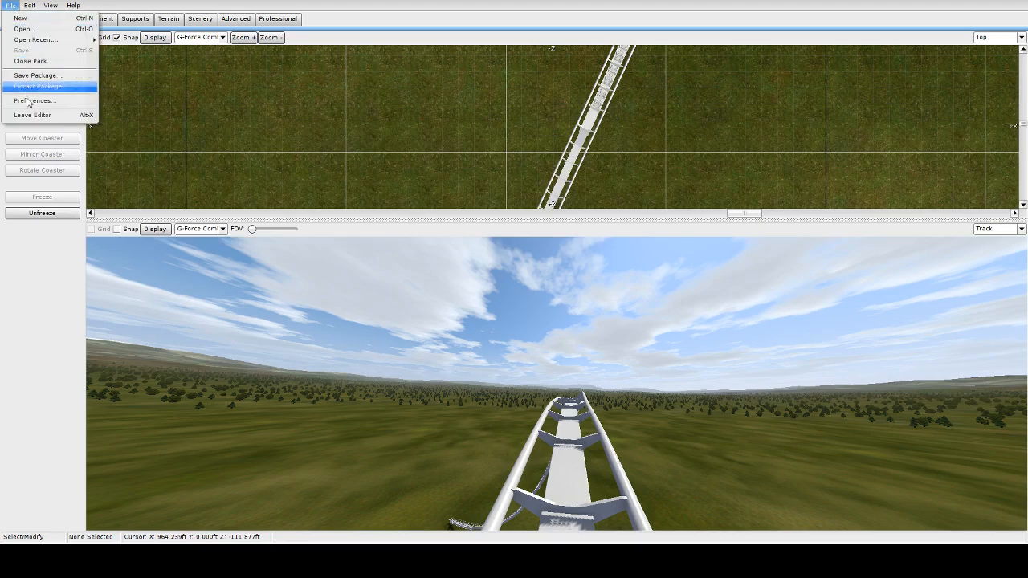
pyautogui.click(38, 119)
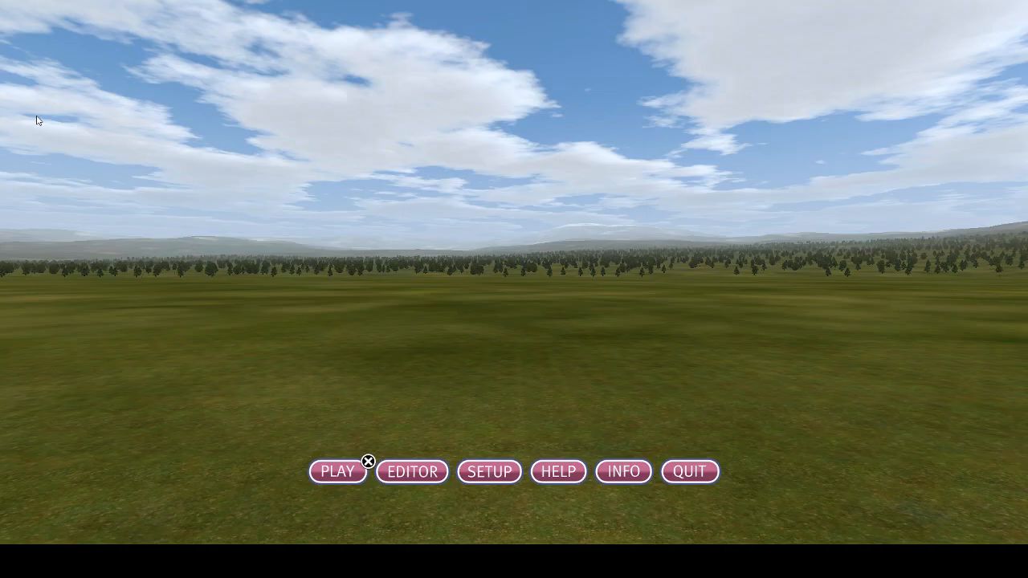
pyautogui.click(339, 472)
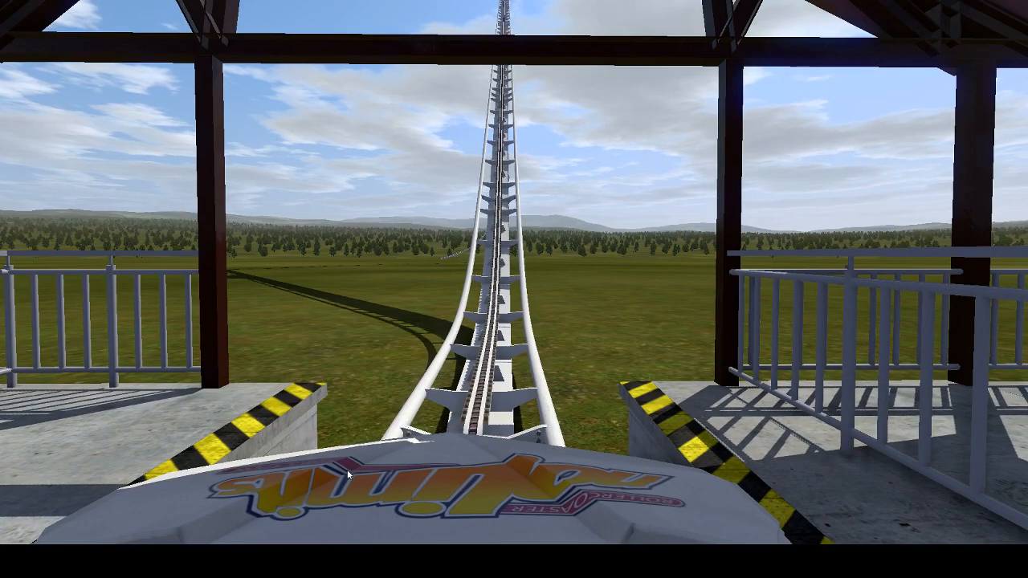
pyautogui.press('Escape')
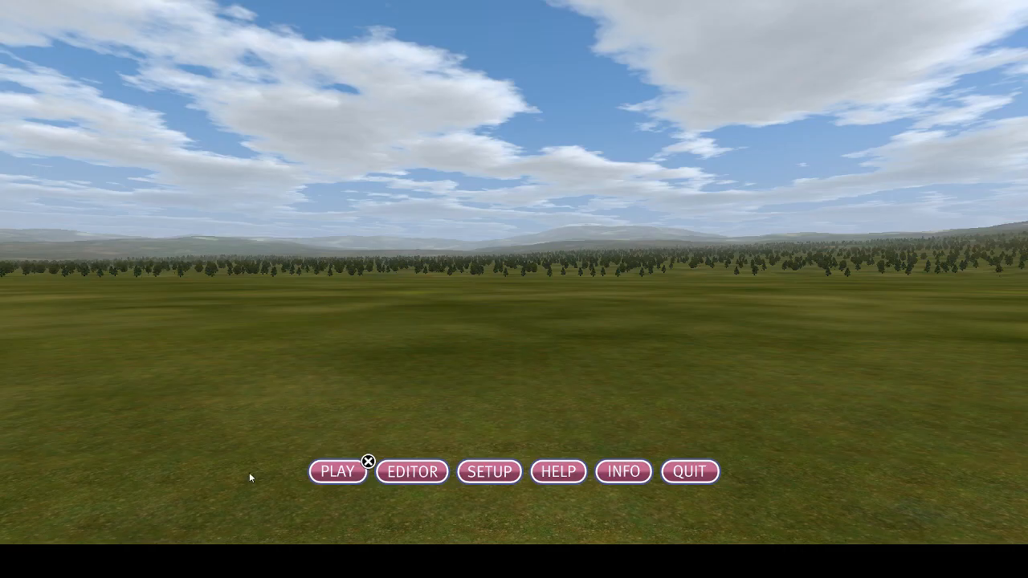
# Return to the editor, unfreeze the coaster, and reduce its number of trains to one in the coaster properties
pyautogui.click(377, 469)
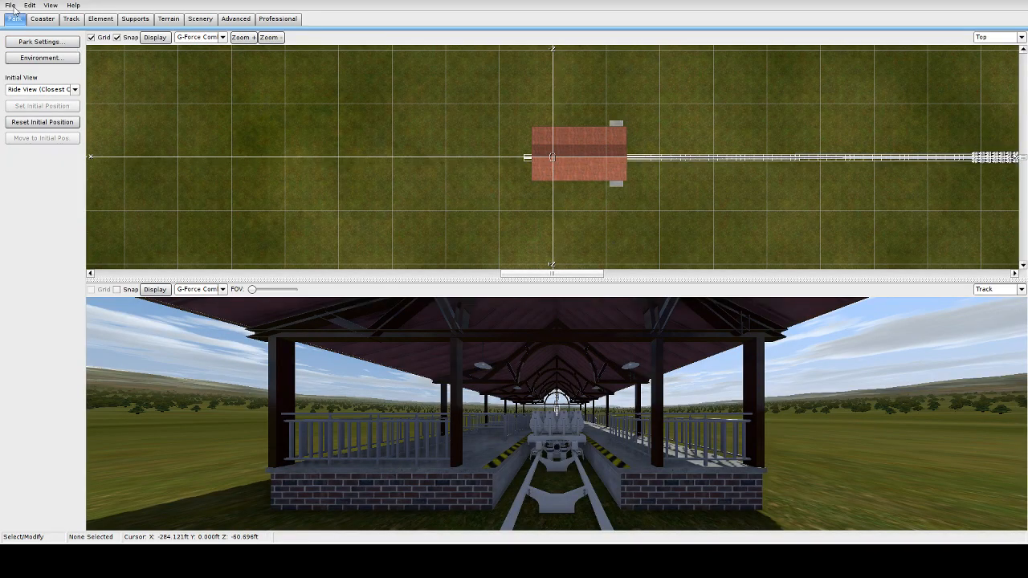
pyautogui.click(43, 18)
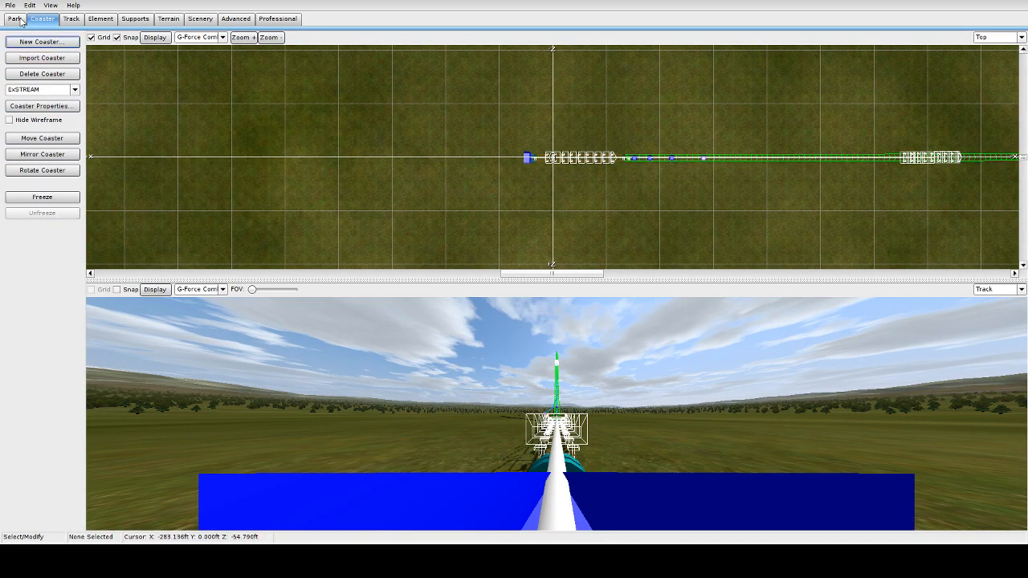
pyautogui.click(56, 105)
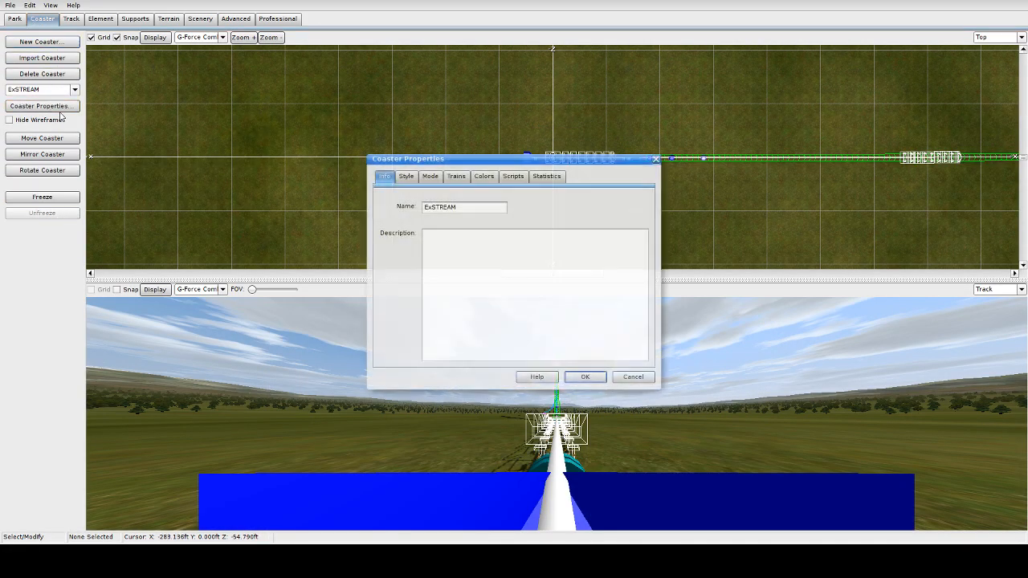
pyautogui.click(456, 176)
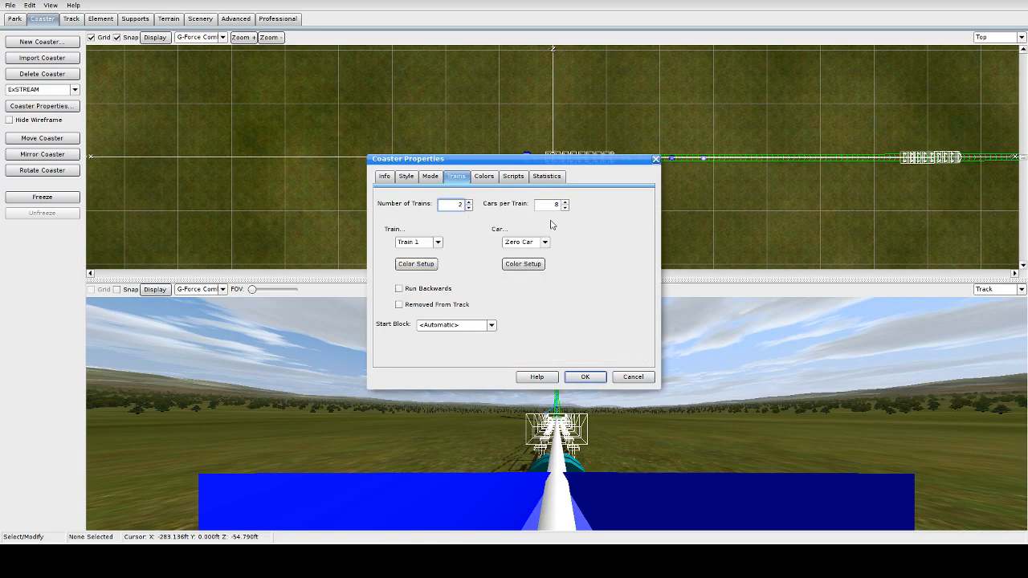
pyautogui.click(569, 376)
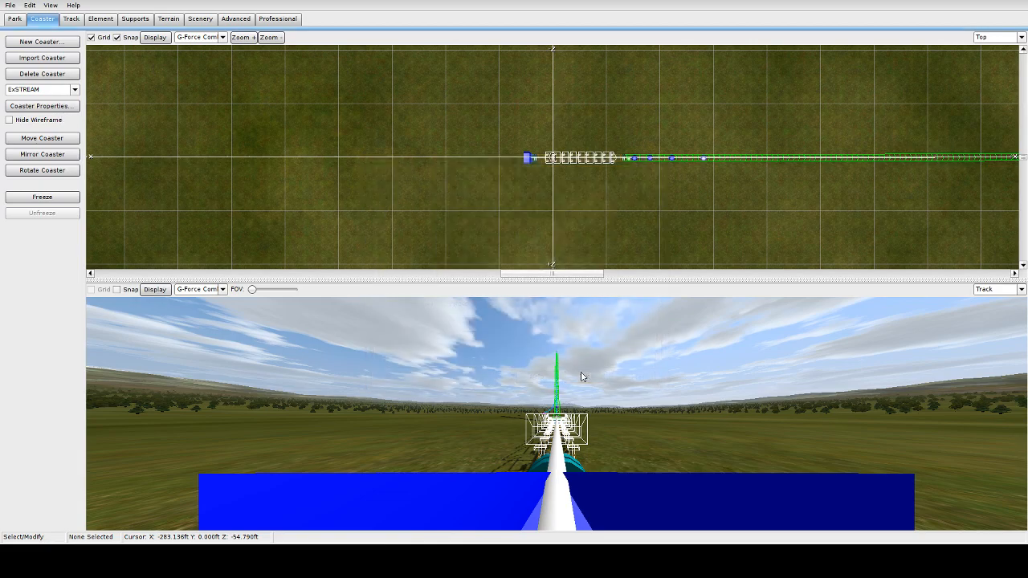
# Freeze the coaster, leave the editor saving the changes, and ride the train up the lift hill as a test
pyautogui.click(52, 197)
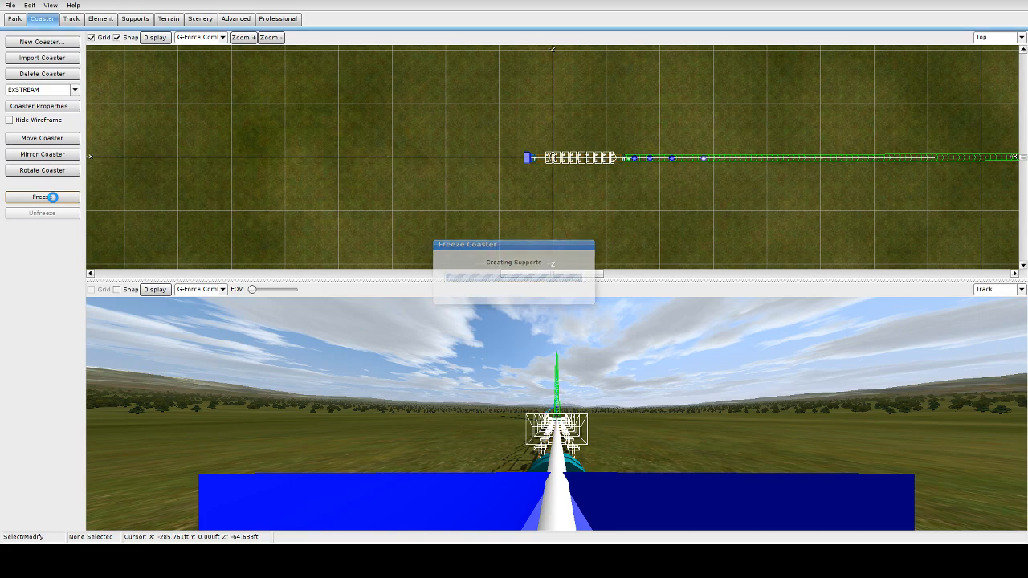
pyautogui.click(10, 5)
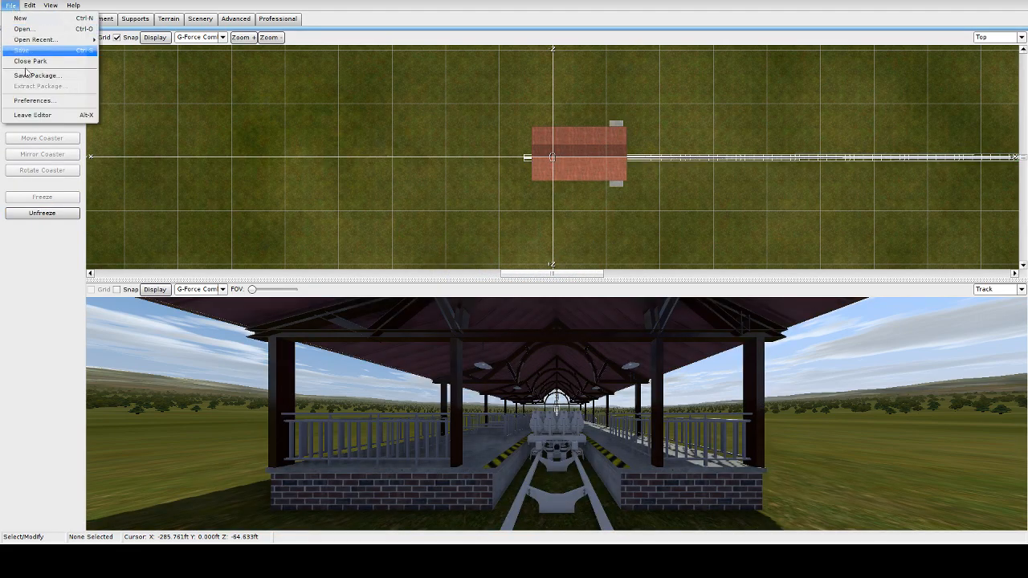
pyautogui.click(36, 116)
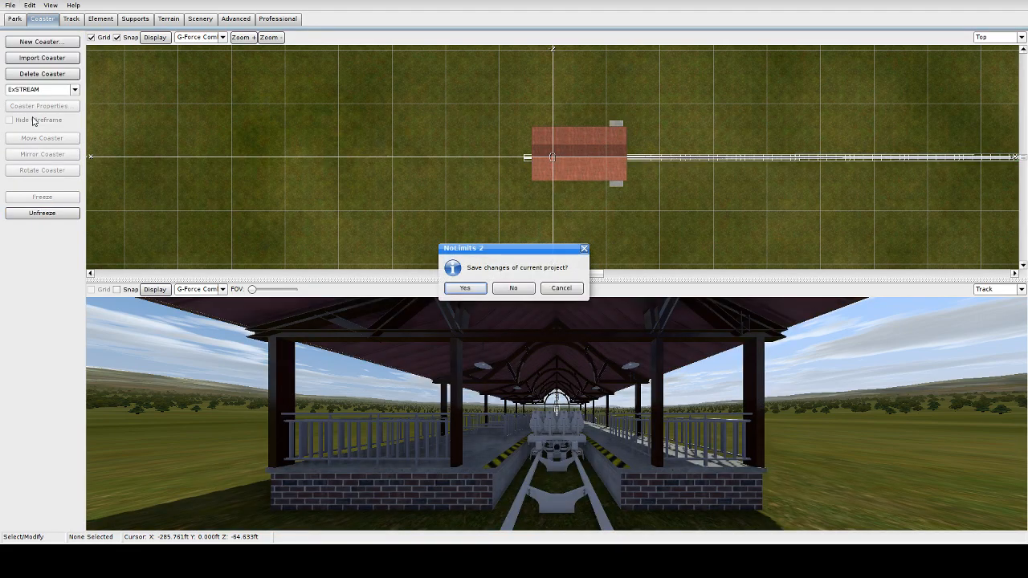
pyautogui.click(475, 291)
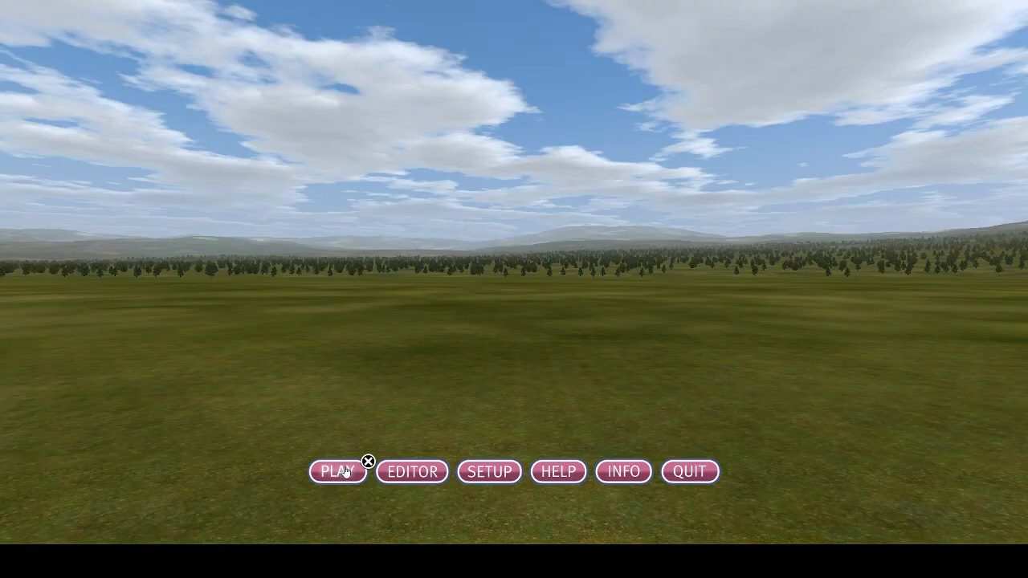
pyautogui.click(344, 472)
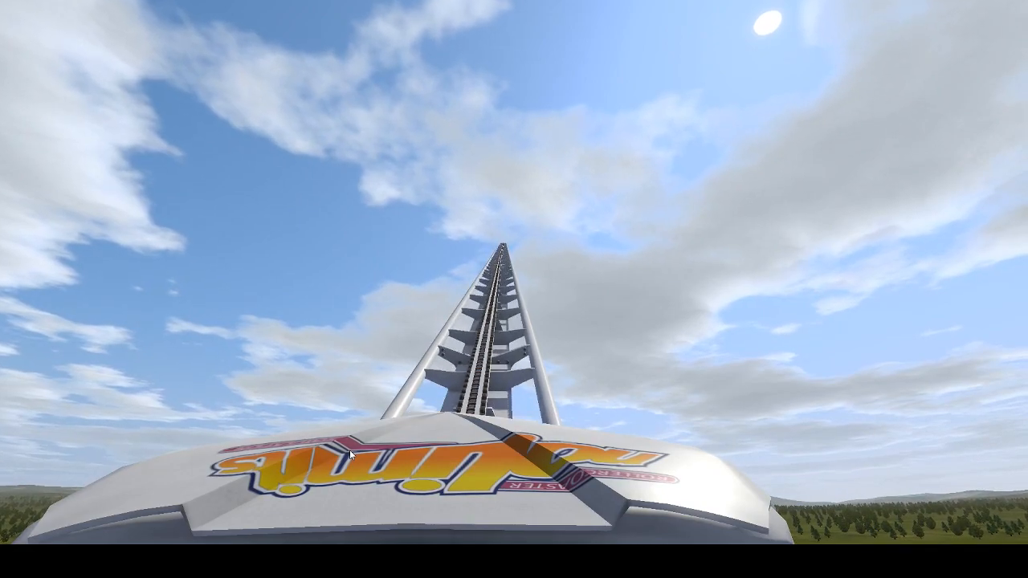
pyautogui.press('Escape')
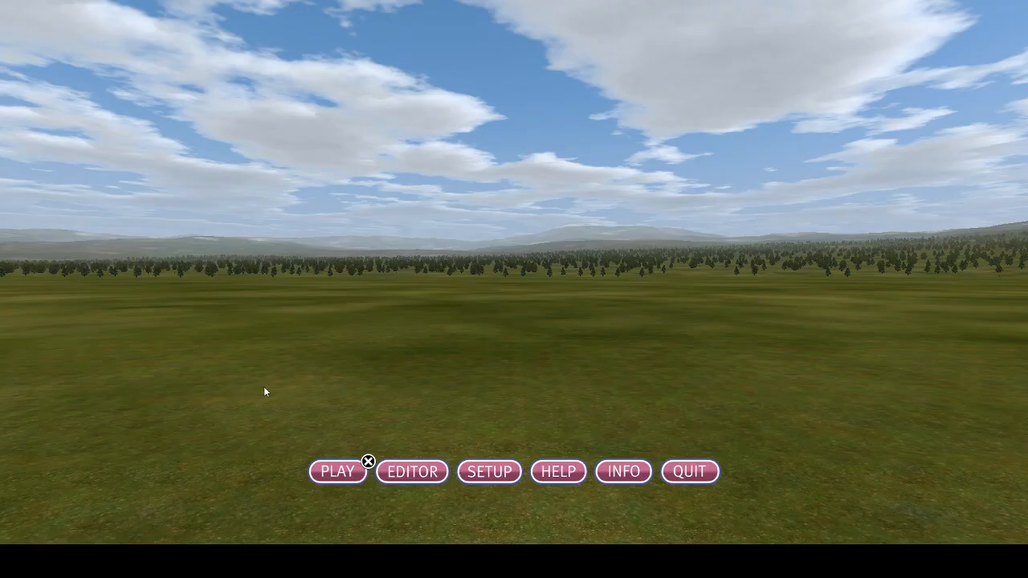
# Reopen the park in the editor, unfreeze the coaster, and return to track editing at the station exit
pyautogui.click(412, 471)
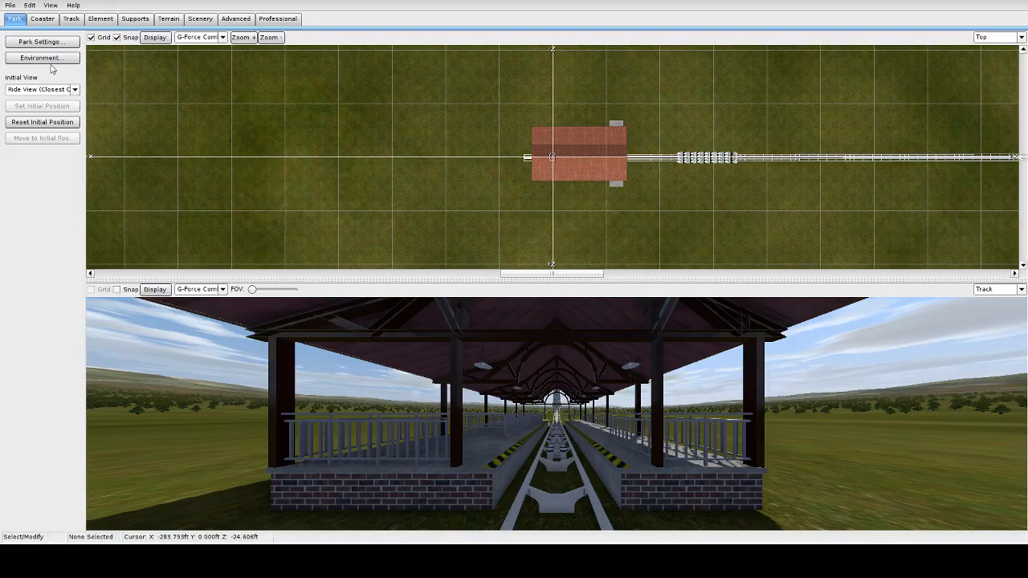
pyautogui.click(45, 19)
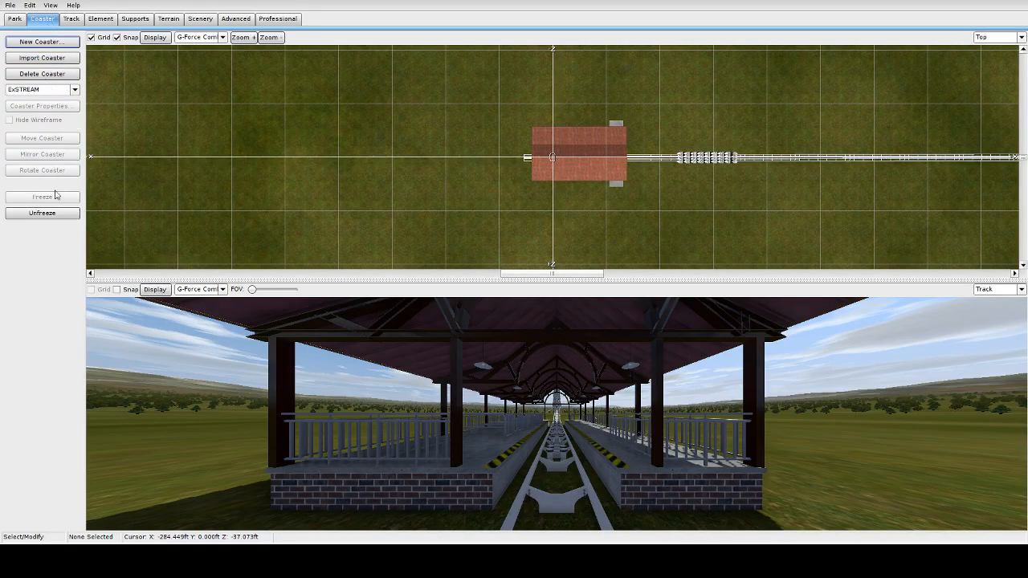
pyautogui.click(43, 213)
pyautogui.click(650, 159)
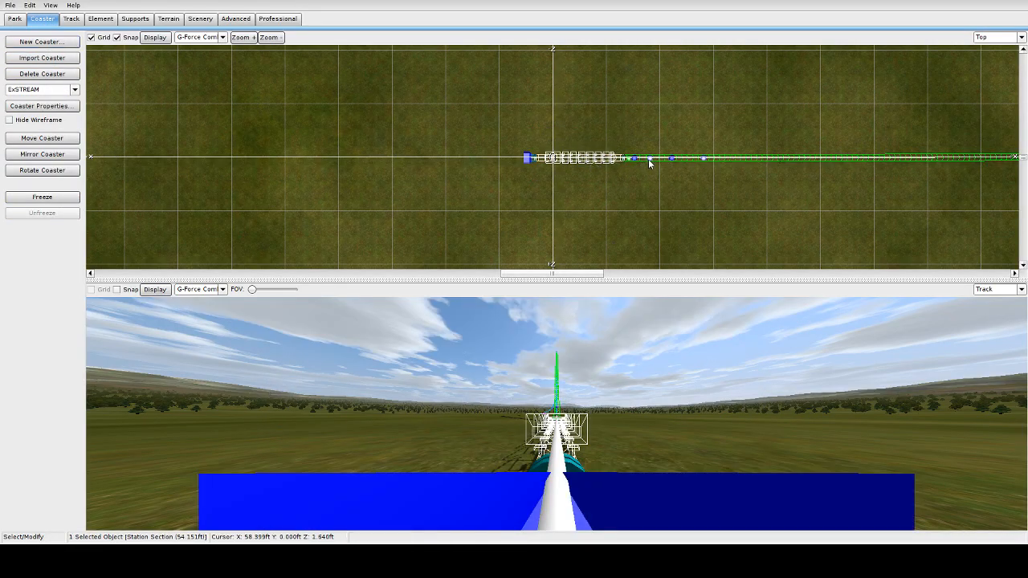
pyautogui.click(15, 19)
pyautogui.click(66, 19)
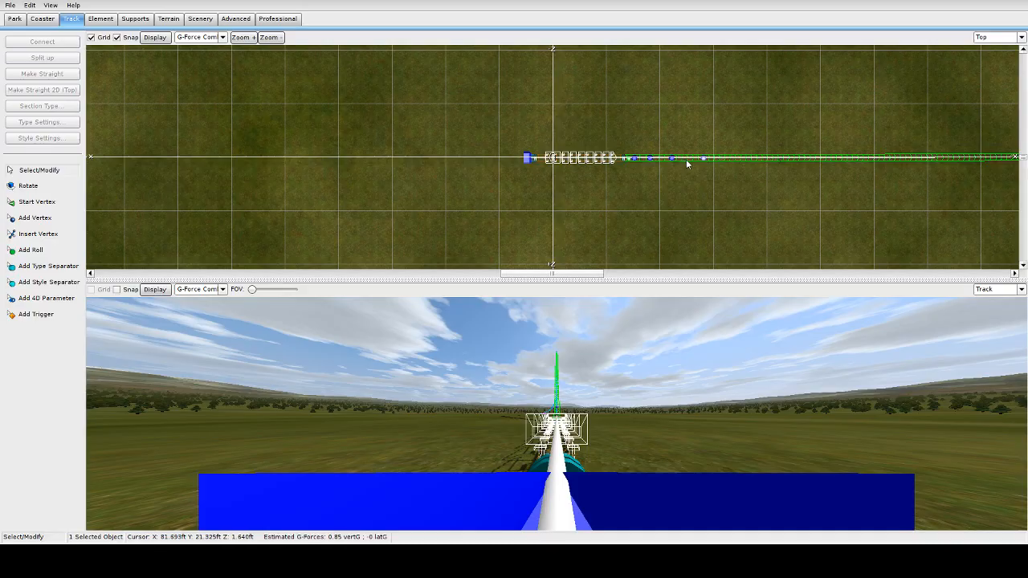
pyautogui.scroll(5, 686, 159)
pyautogui.moveTo(765, 221); pyautogui.dragTo(349, 206, button='right')
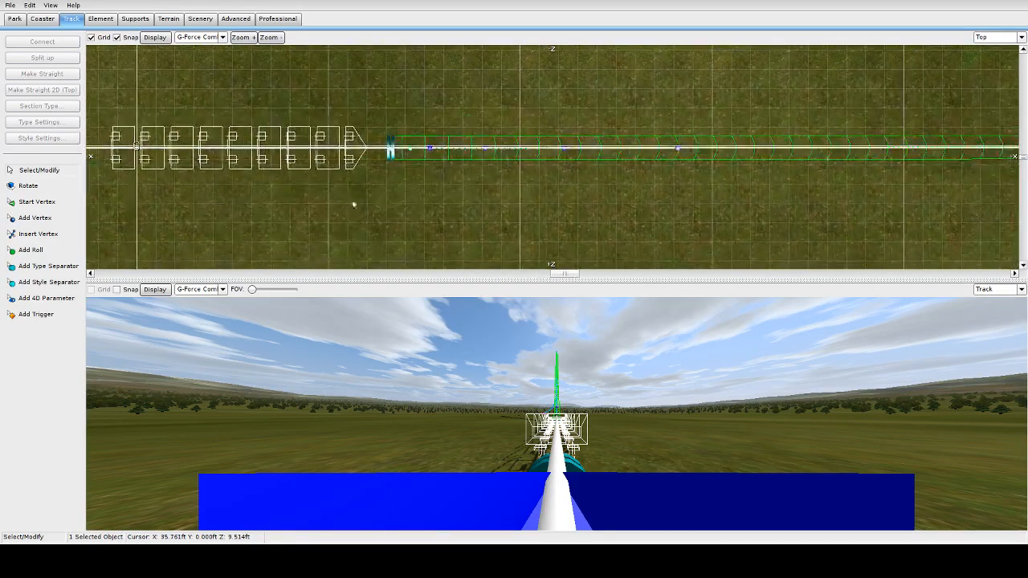
# Set the speed of the lift section after the station to about 12.97 mph in its section settings
pyautogui.click(496, 141)
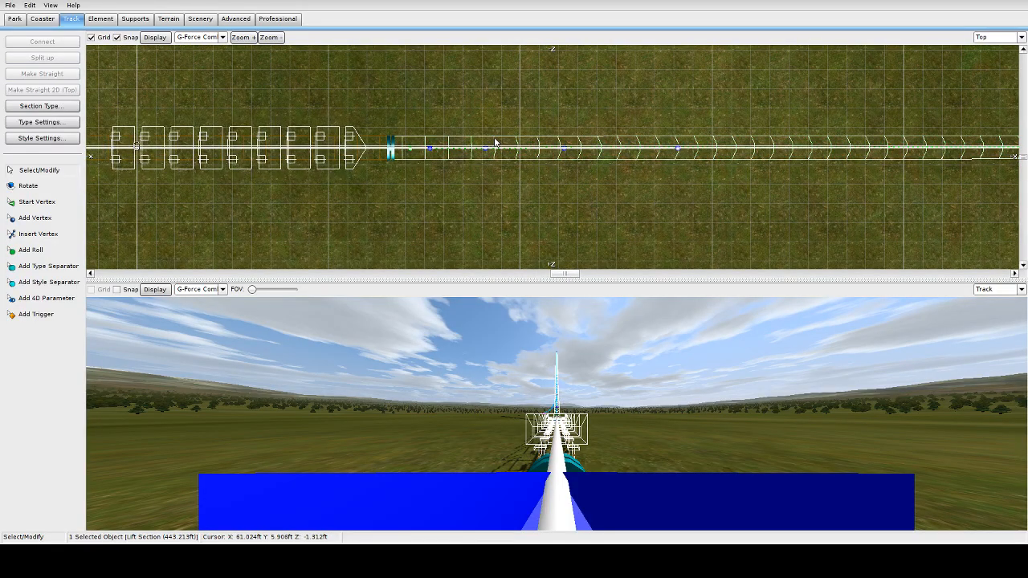
pyautogui.doubleClick(495, 142)
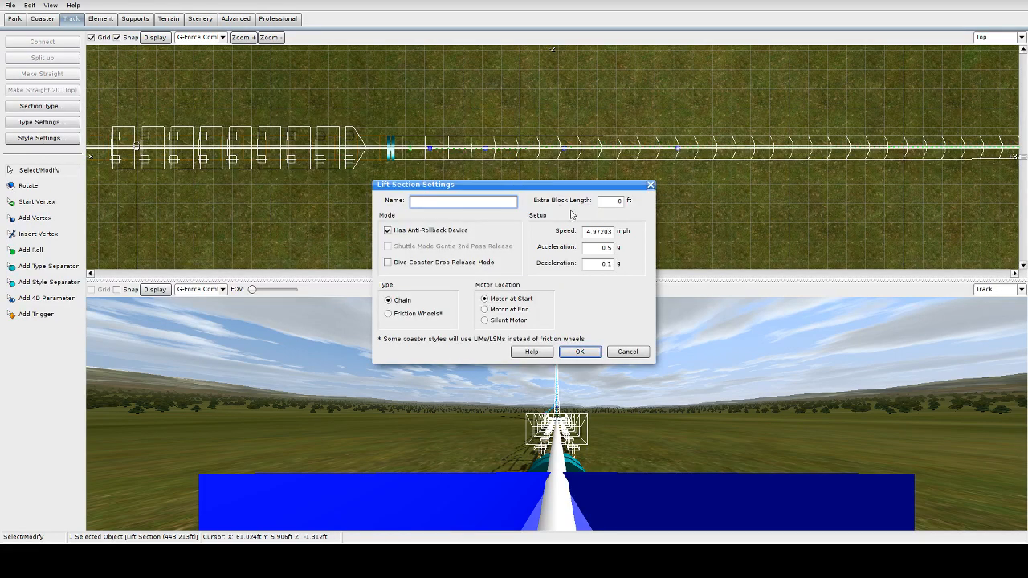
pyautogui.click(598, 234)
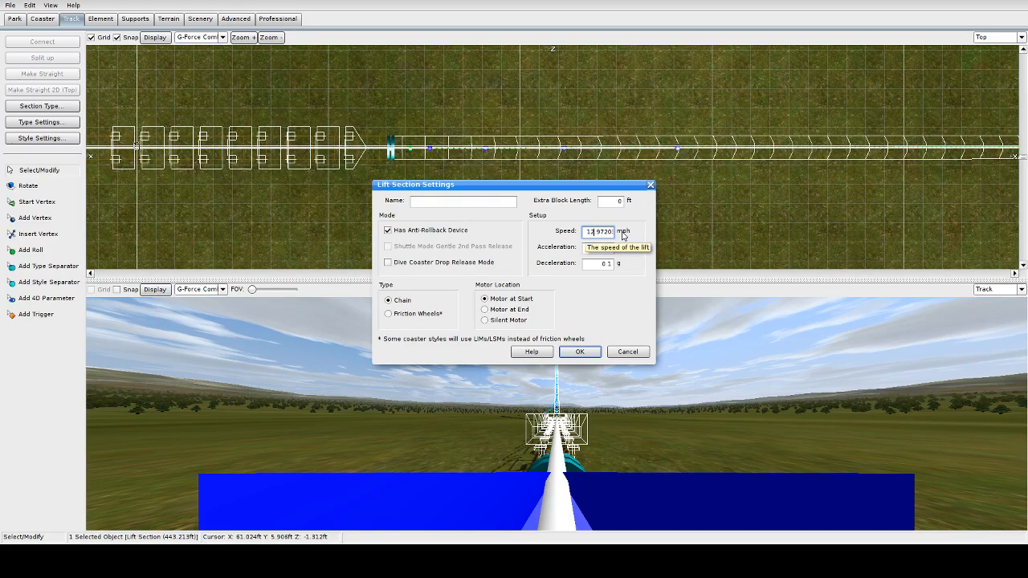
pyautogui.press('Return')
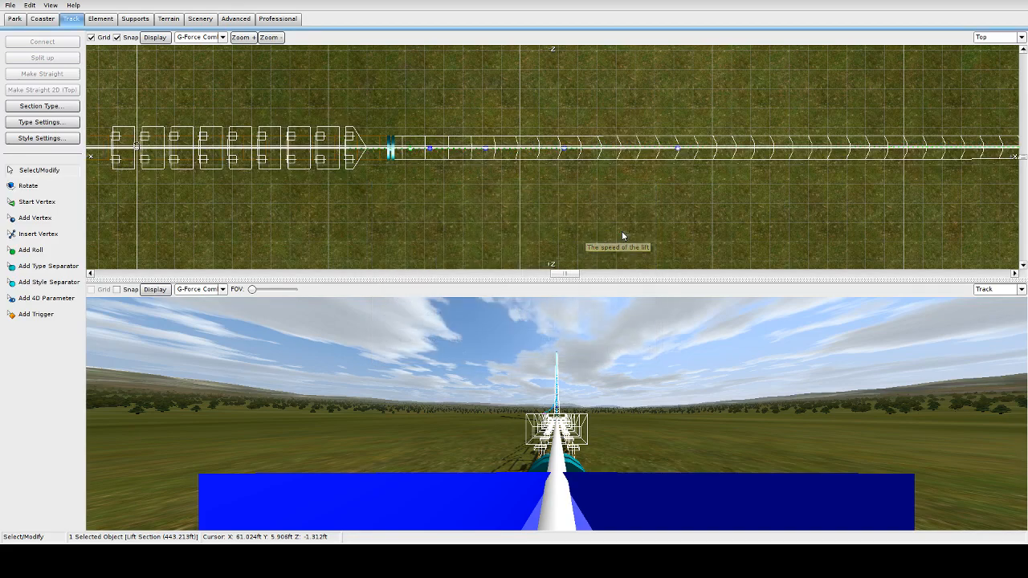
# Freeze the coaster, save the park, and leave the editor
pyautogui.click(42, 19)
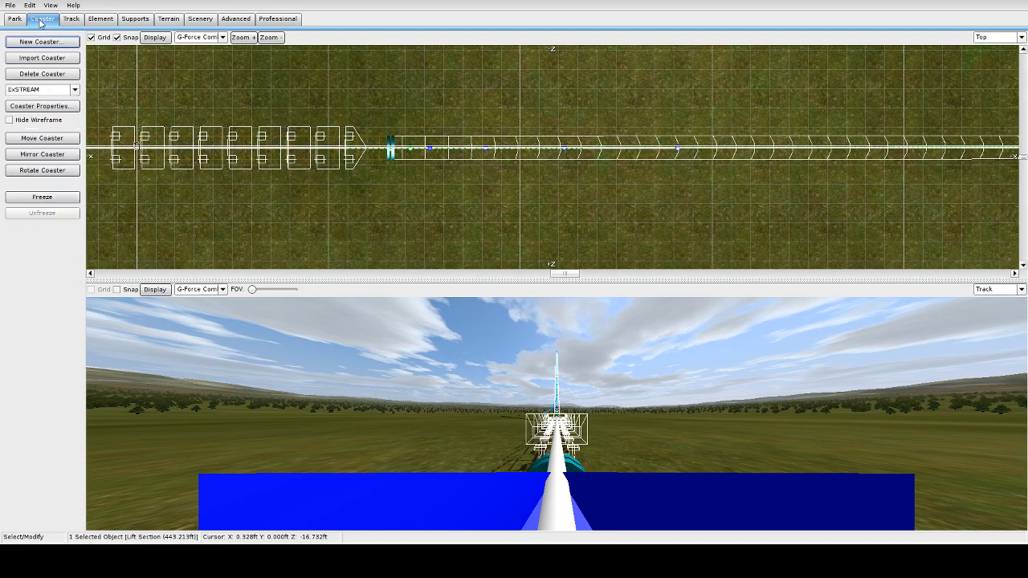
pyautogui.click(41, 197)
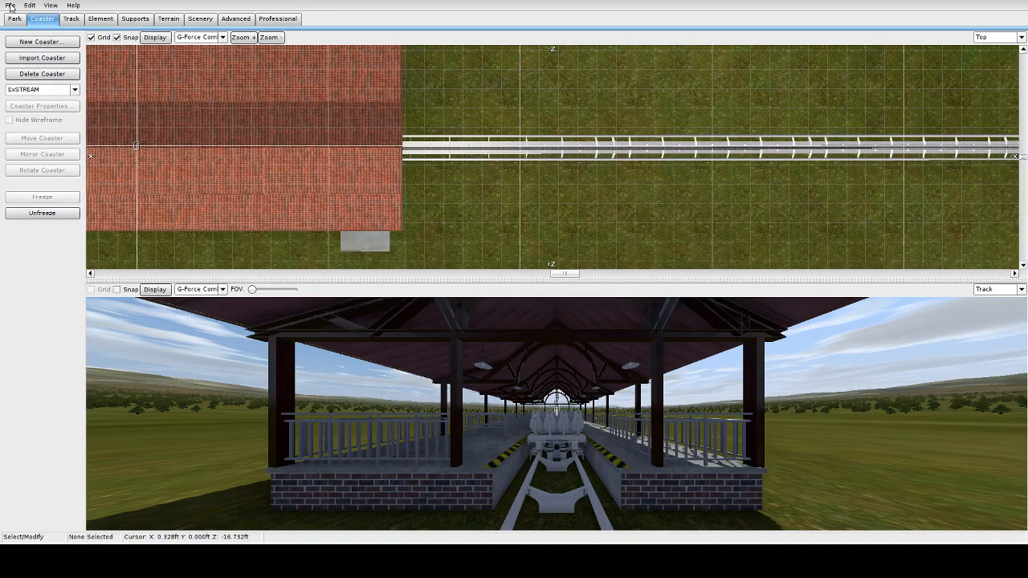
pyautogui.click(10, 6)
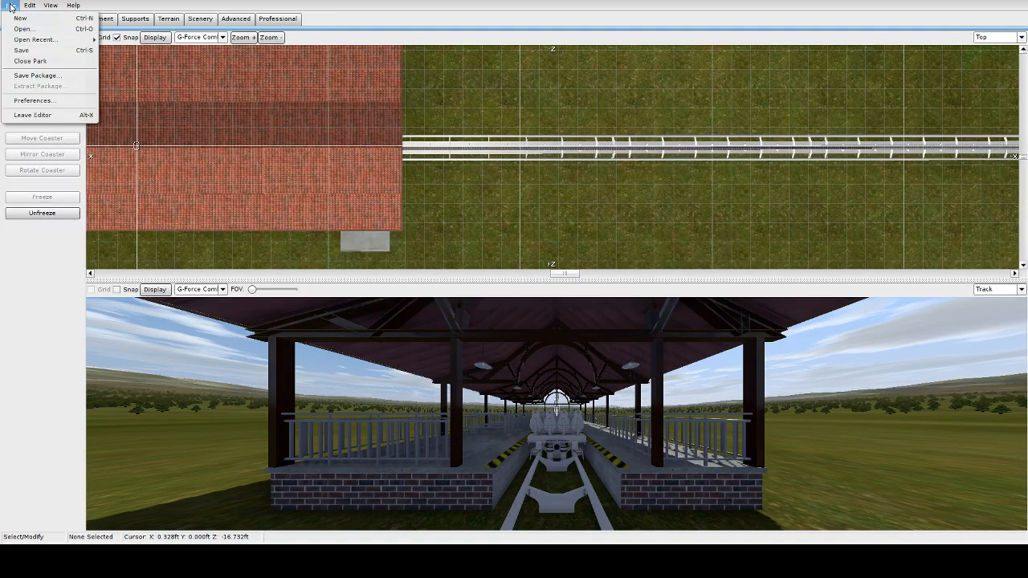
pyautogui.click(24, 50)
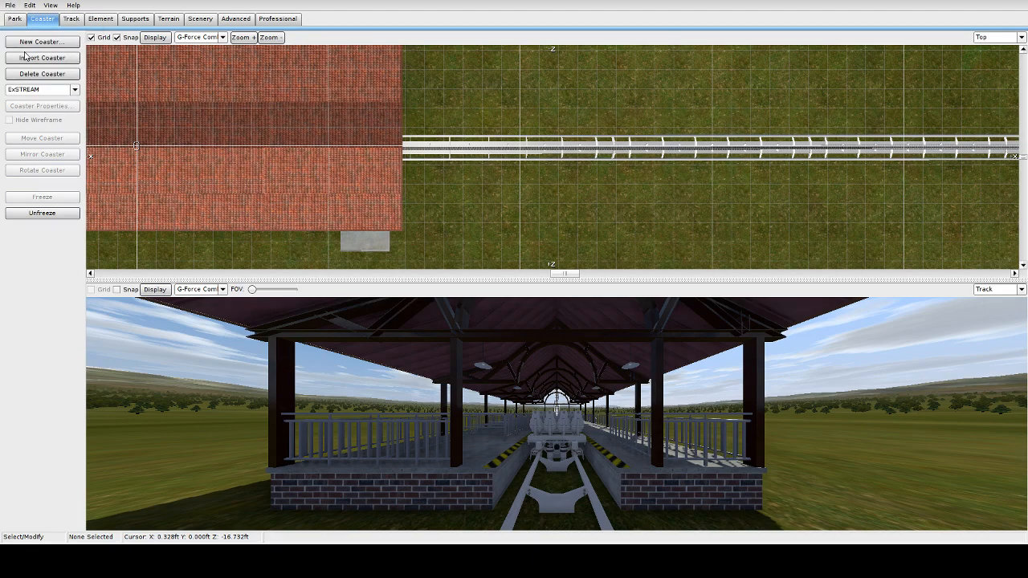
pyautogui.click(11, 5)
pyautogui.click(34, 118)
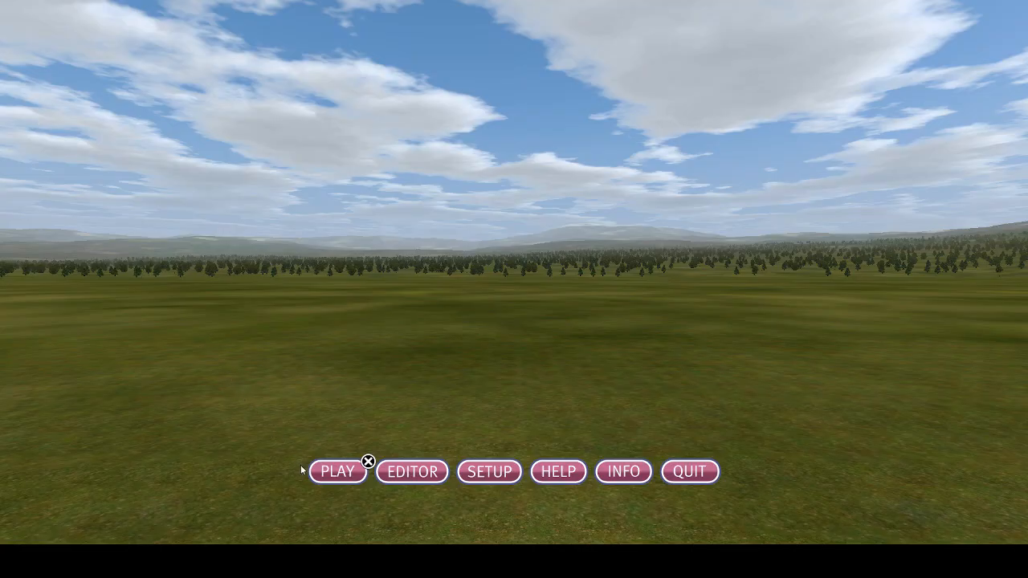
# Test-ride the coaster from the station through the layout, dismissing the messages window, and return to the main menu
pyautogui.click(339, 474)
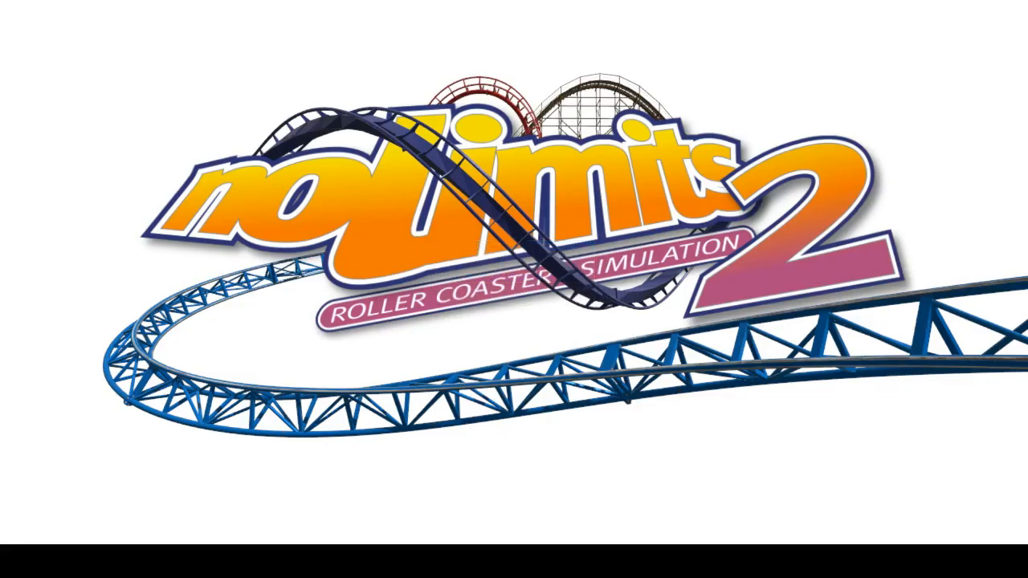
pyautogui.press('Up')
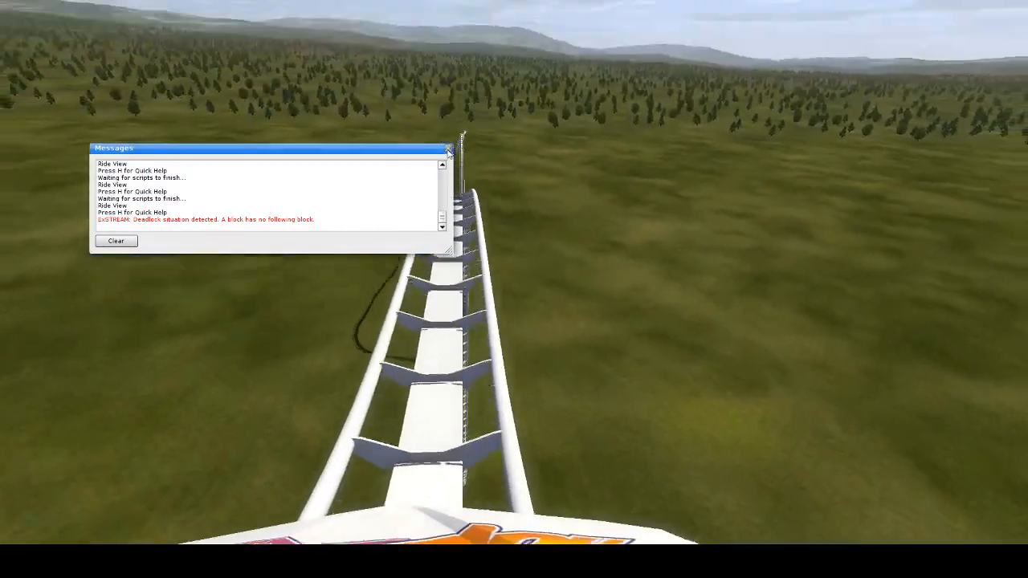
pyautogui.click(449, 151)
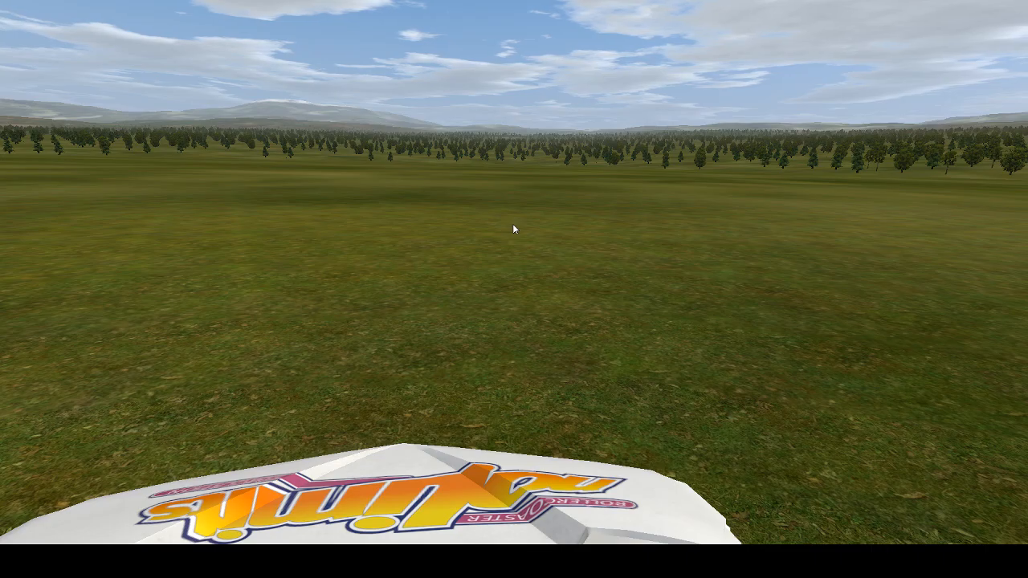
pyautogui.press('Escape')
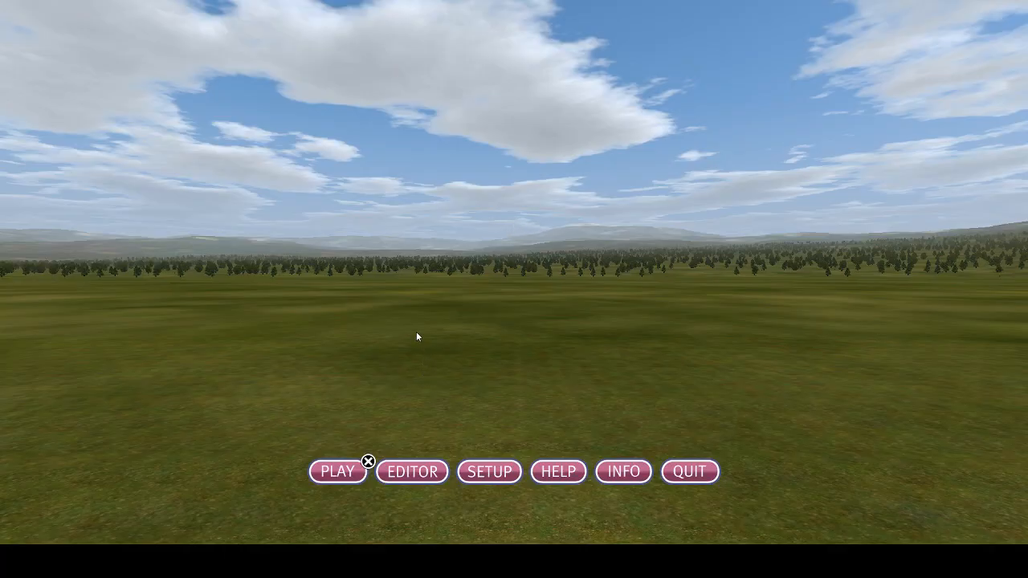